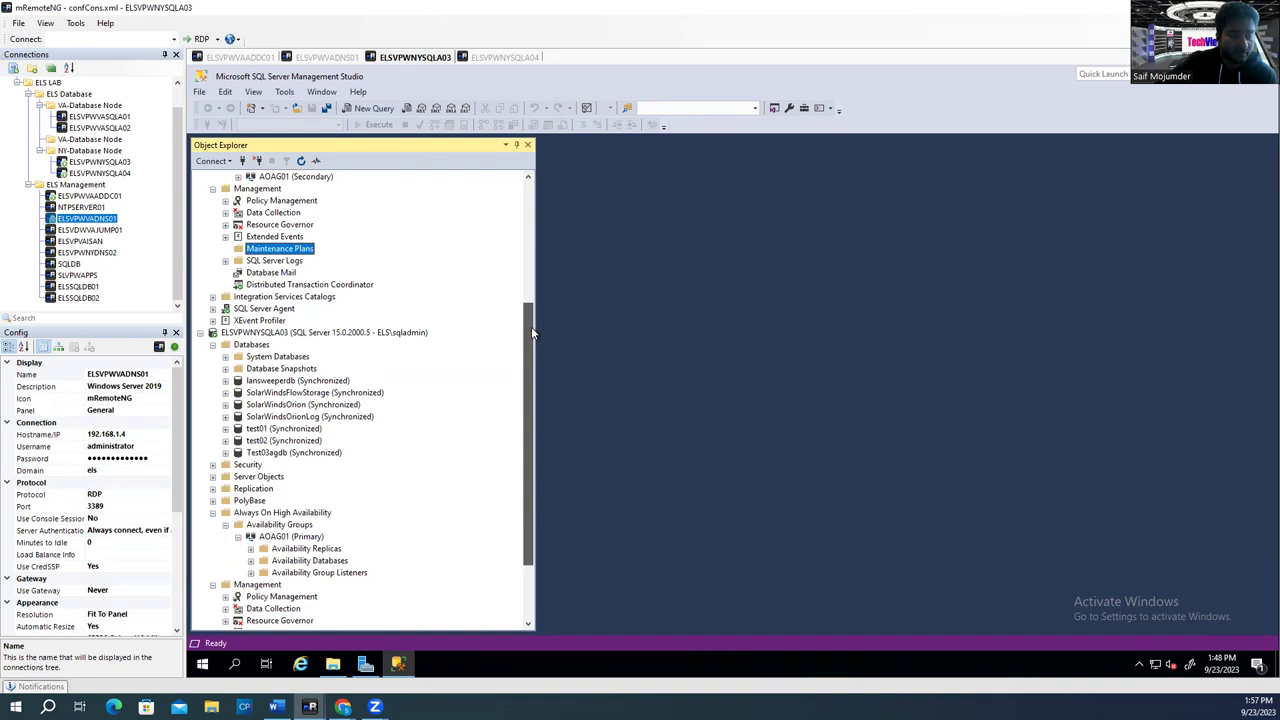
# Step: Compare the free space of the drives on ELSVPWNYSQLA03 and ELSVPWNYSQLA04 in File Explorer
pyautogui.click(335, 668)
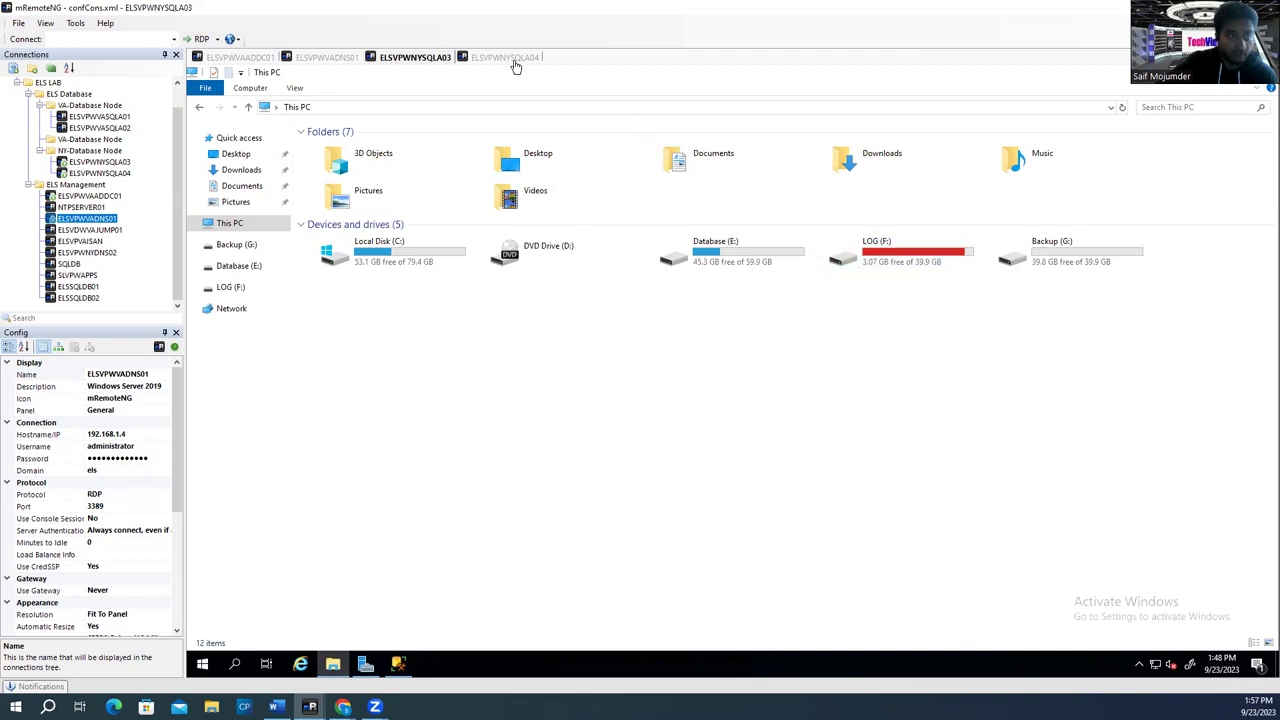
pyautogui.click(512, 58)
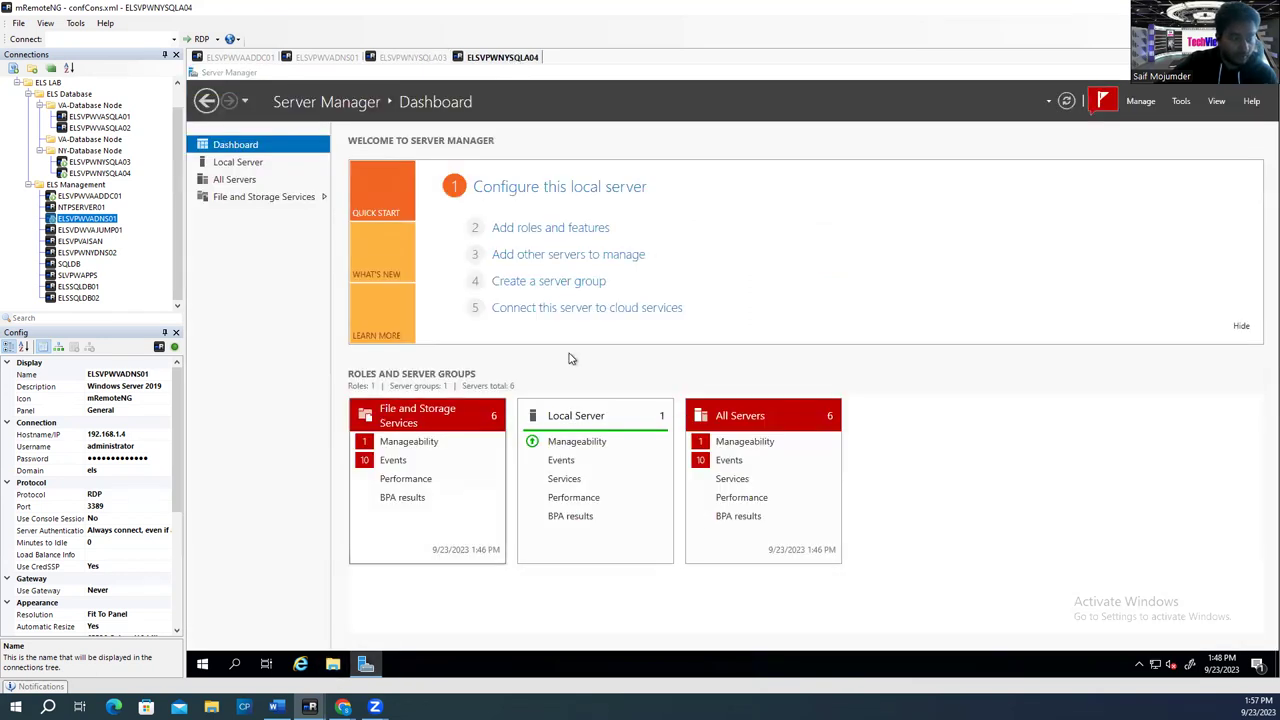
pyautogui.press('super+e')
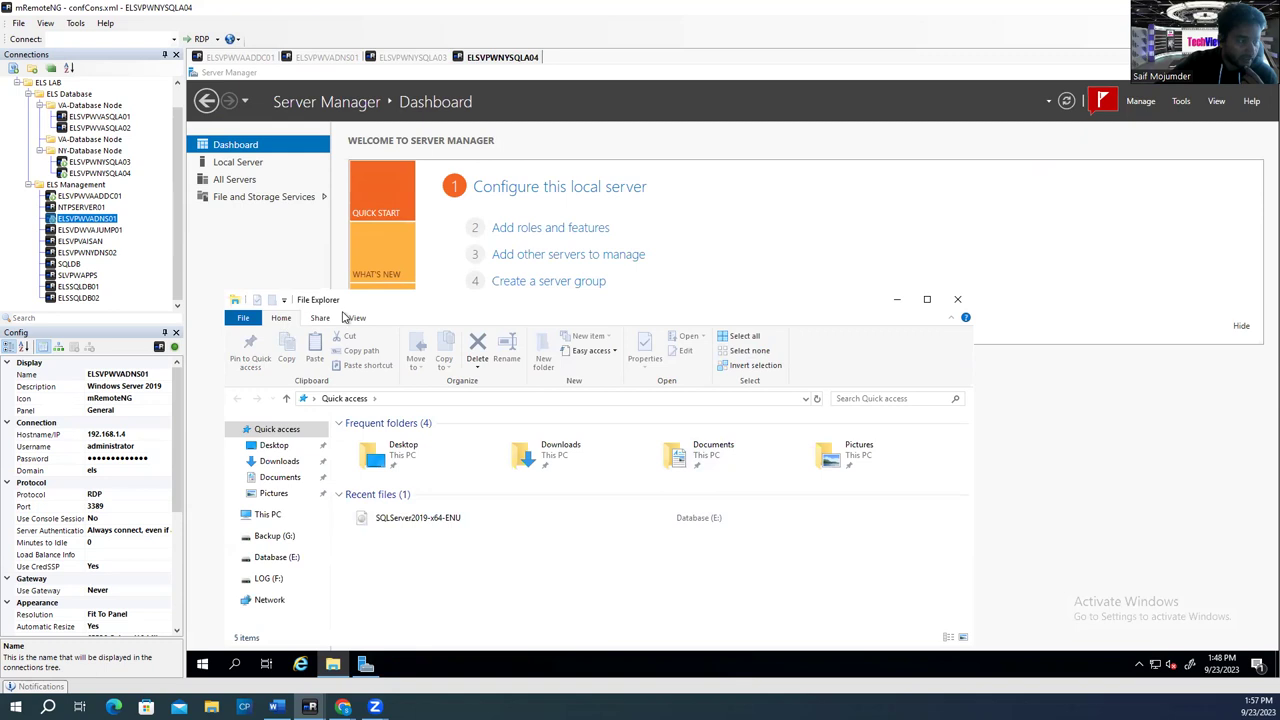
pyautogui.doubleClick(866, 303)
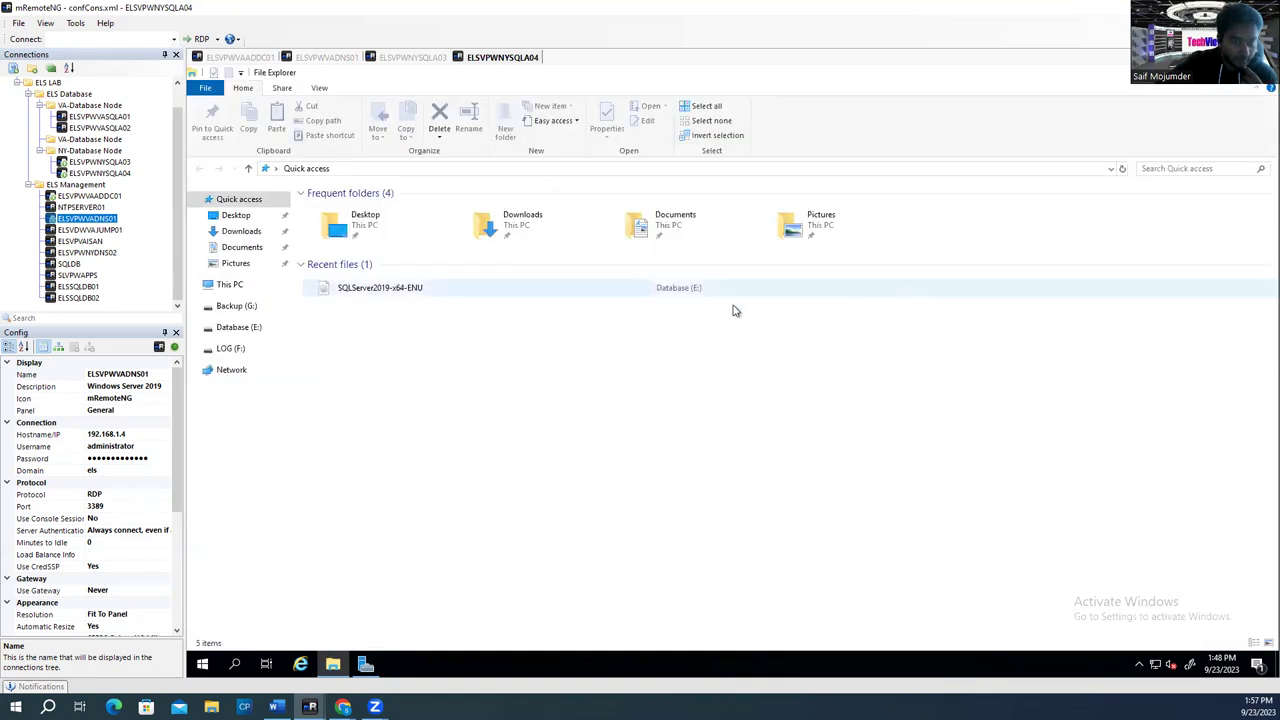
pyautogui.click(224, 285)
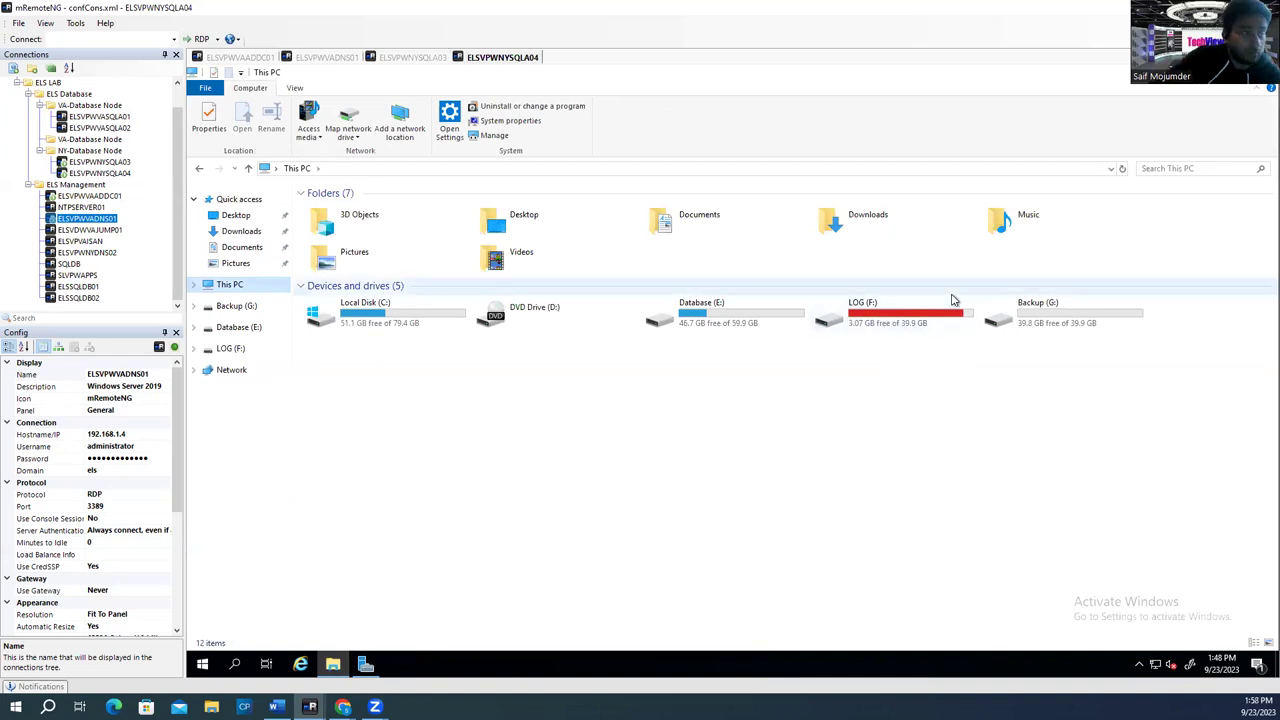
pyautogui.click(325, 58)
pyautogui.click(407, 58)
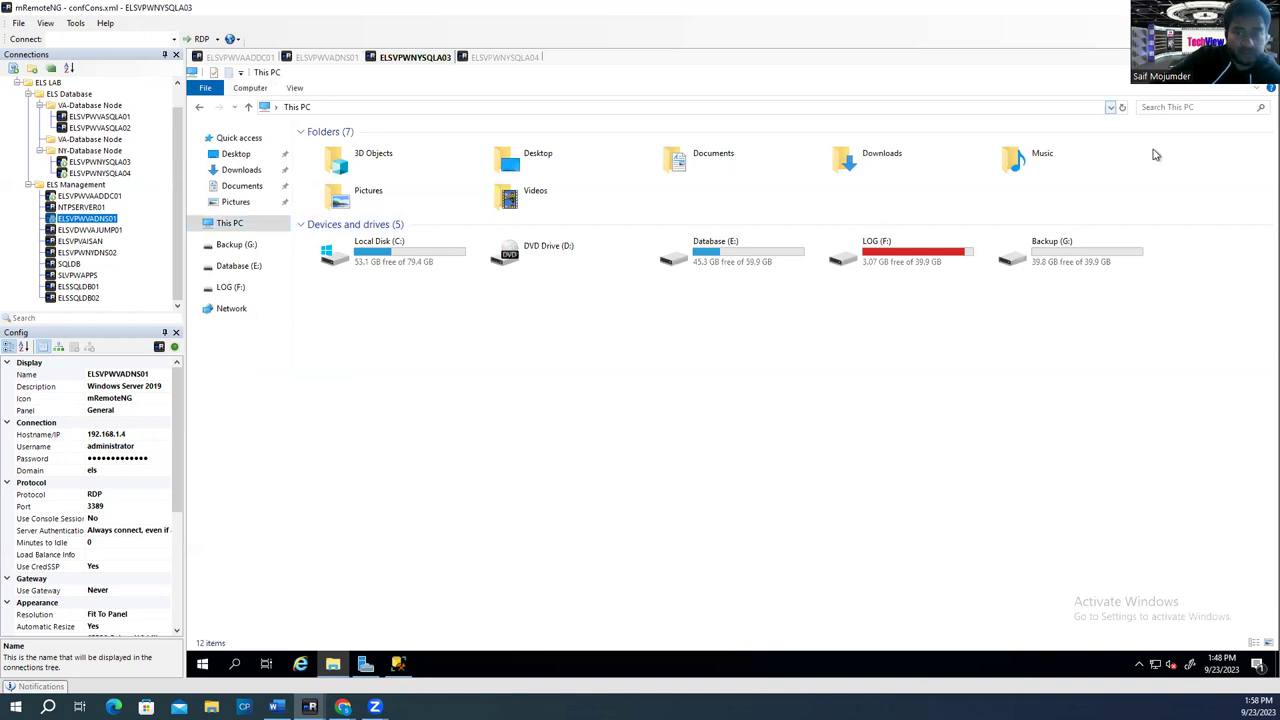
# Step: Switch to SQL Server Management Studio on ELSVPWNYSQLA03 and locate the primary AOAG01 availability group under that server
pyautogui.click(365, 663)
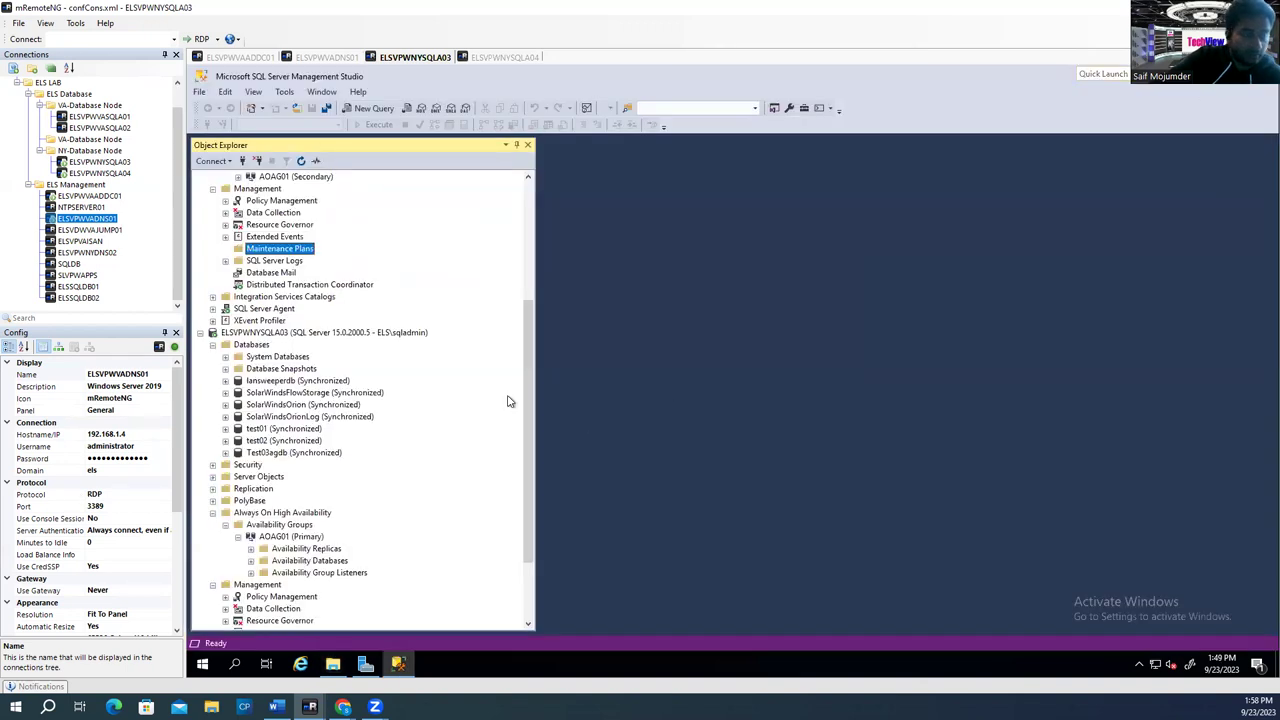
pyautogui.scroll(2, 257, 318)
pyautogui.scroll(-2, 341, 481)
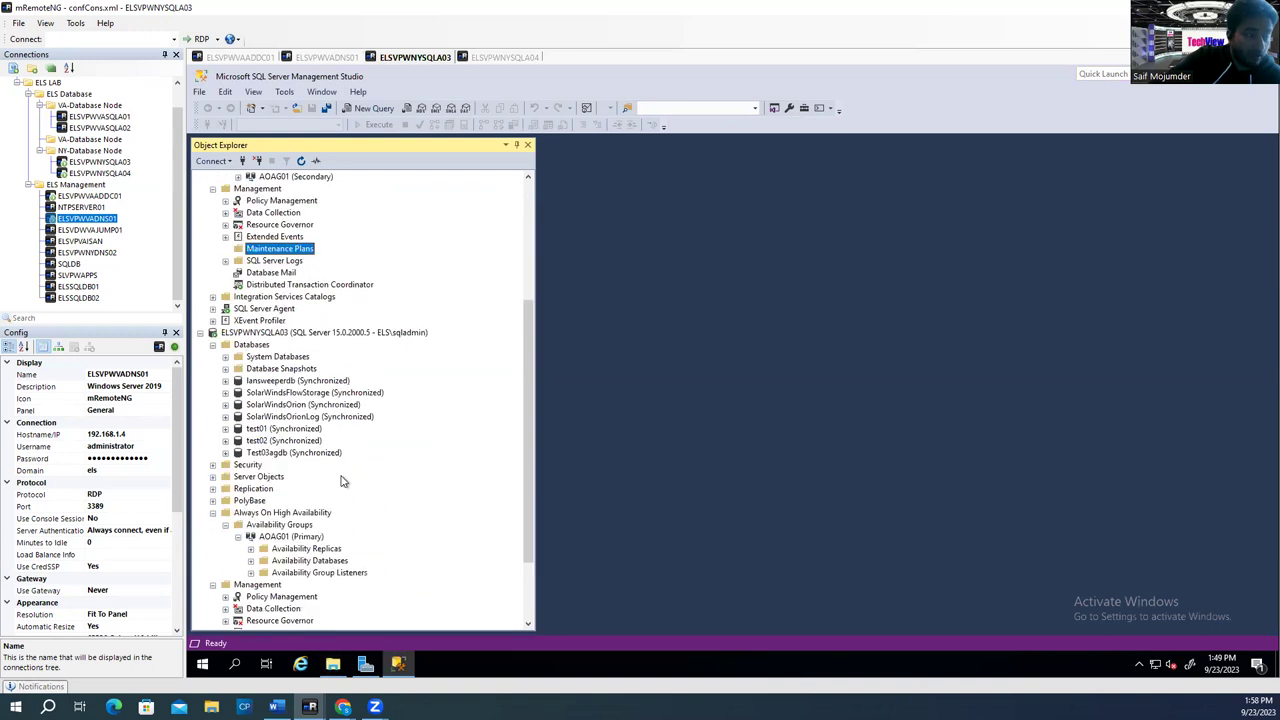
pyautogui.click(284, 336)
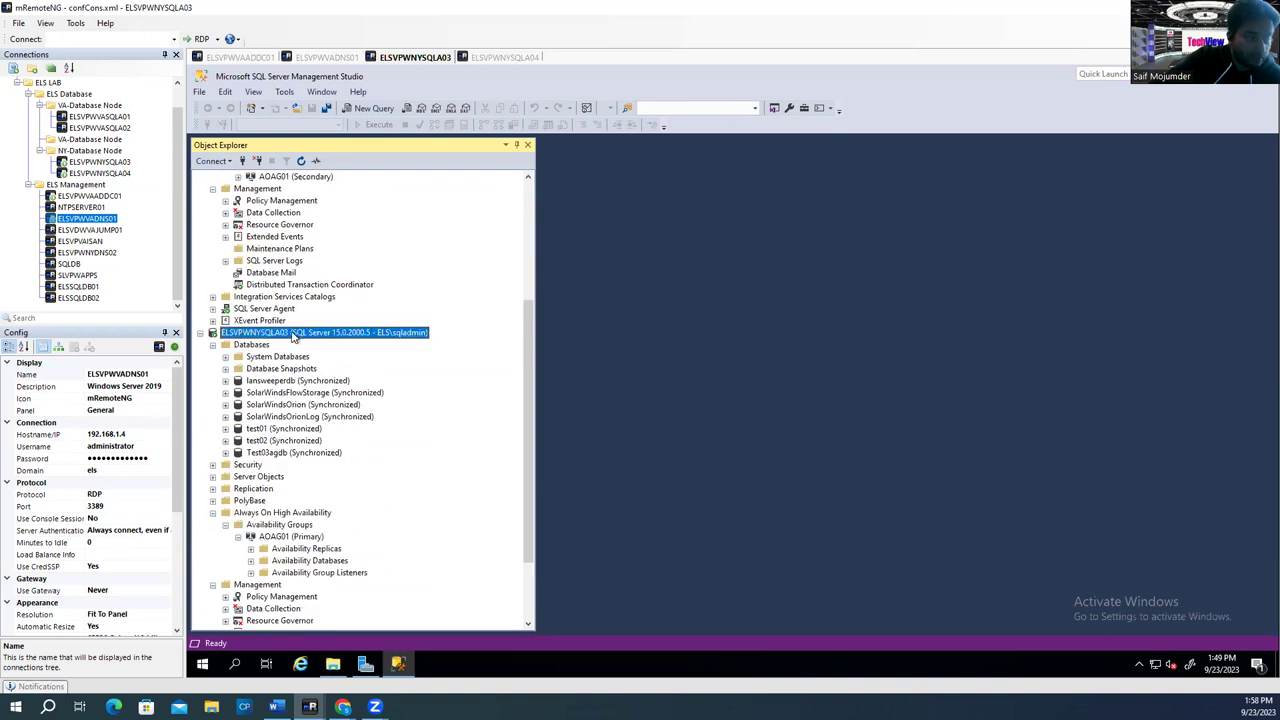
pyautogui.click(302, 538)
pyautogui.scroll(-2, 302, 538)
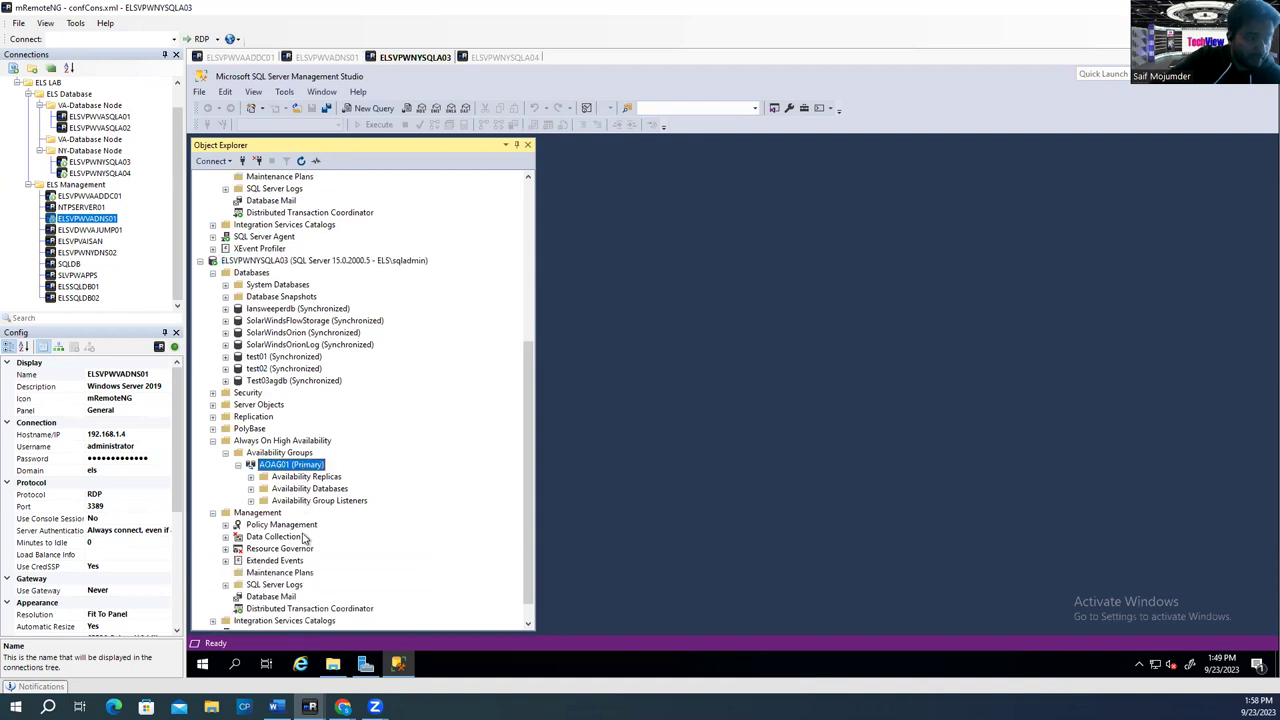
# Step: Check the data and log file sizes in the database properties of lansweeperdb
pyautogui.click(270, 310)
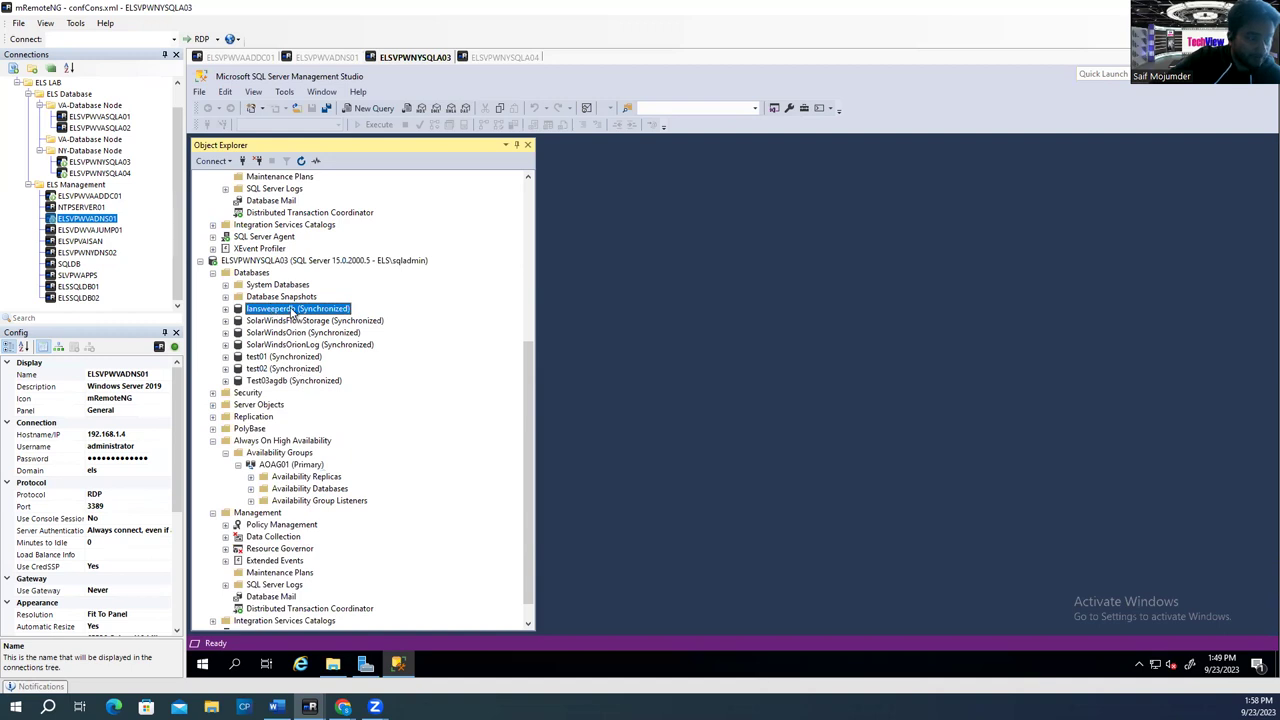
pyautogui.rightClick(290, 309)
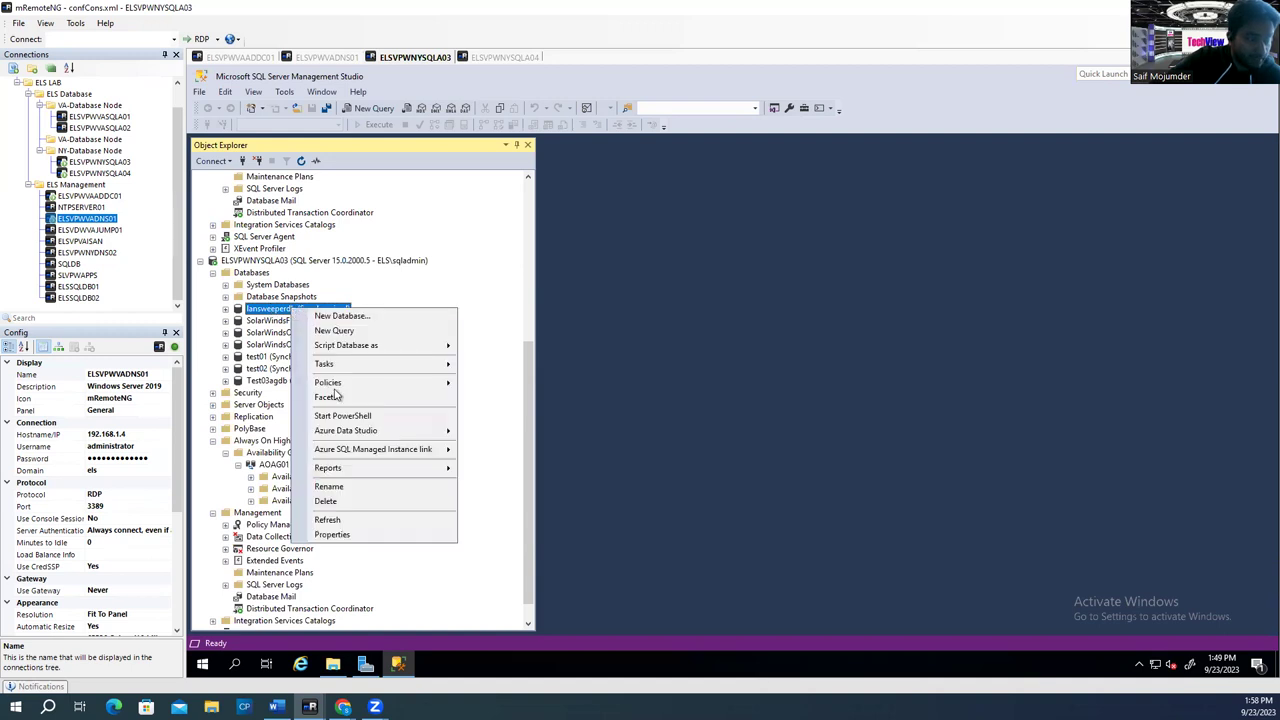
pyautogui.click(370, 534)
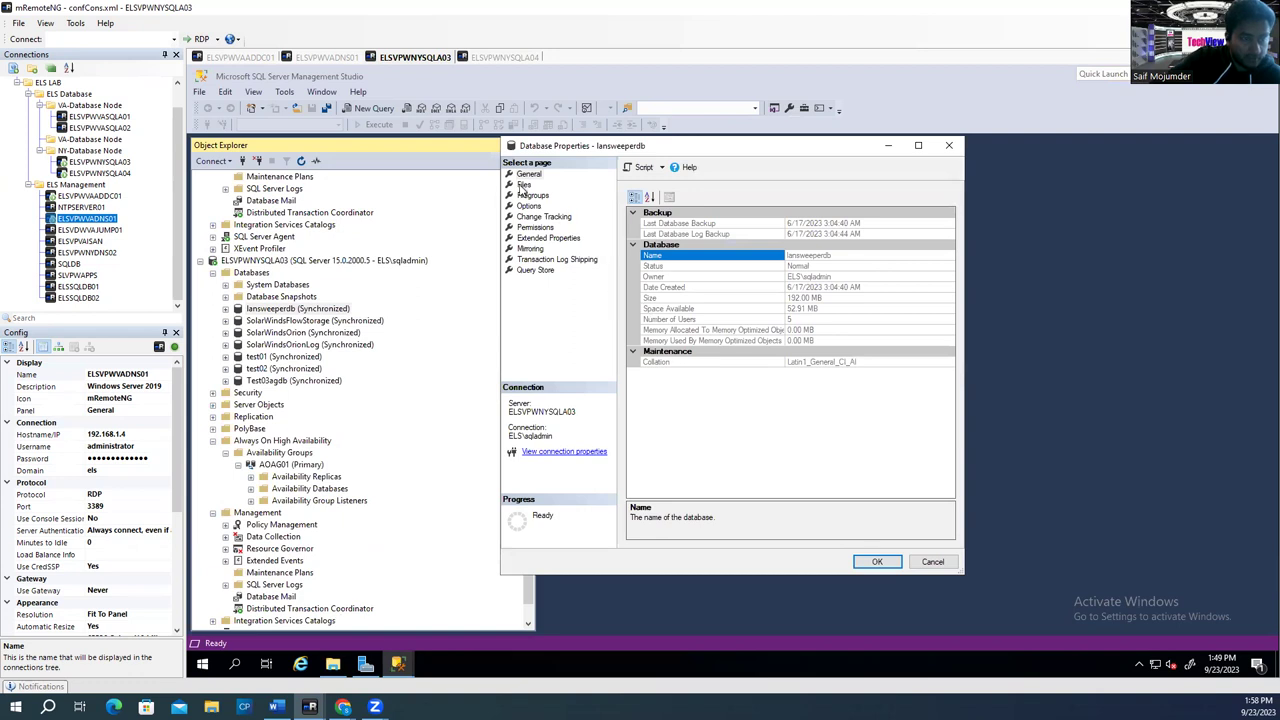
pyautogui.click(523, 185)
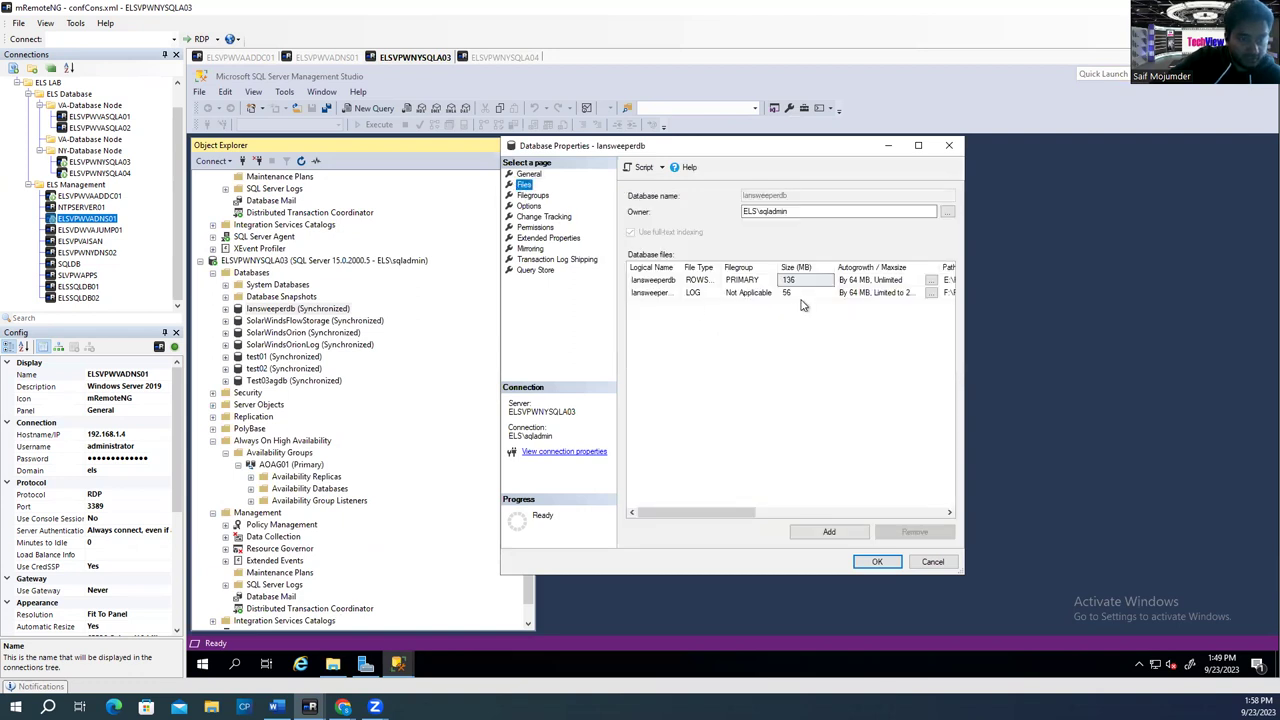
pyautogui.click(949, 150)
# Step: Check the data and log file sizes in the database properties of SolarWindsFlowStorage
pyautogui.click(311, 322)
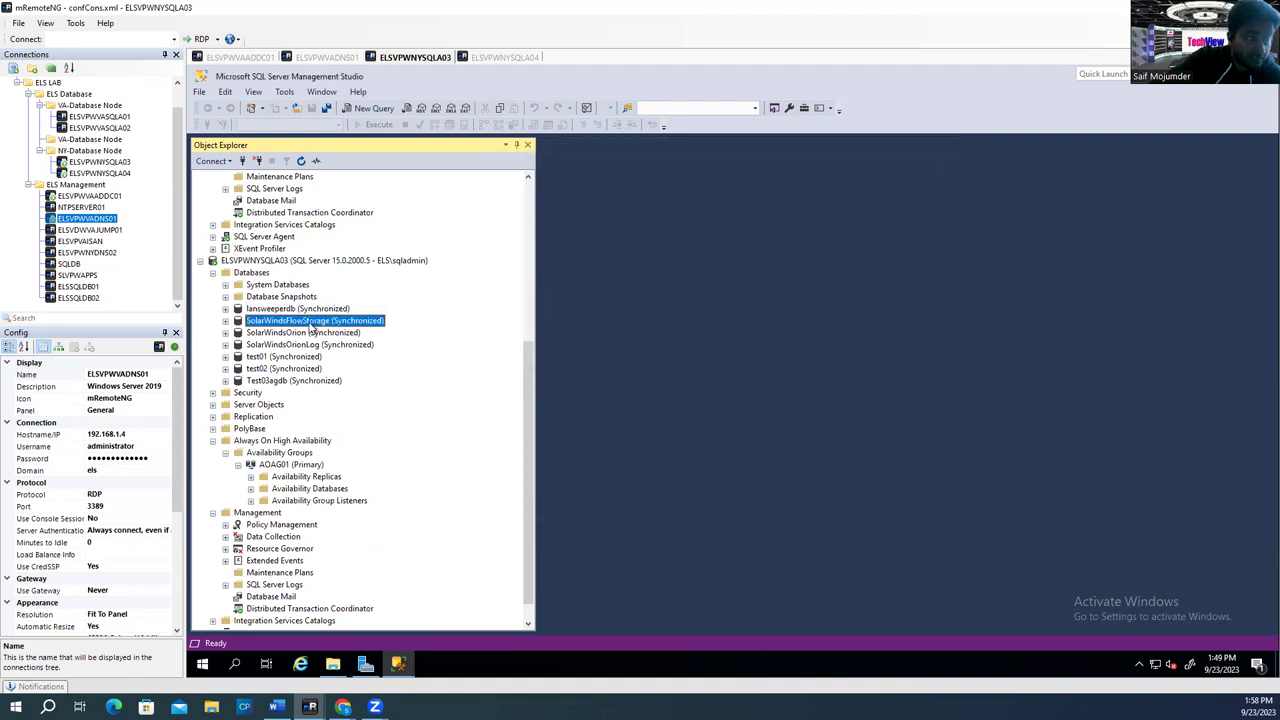
pyautogui.rightClick(311, 327)
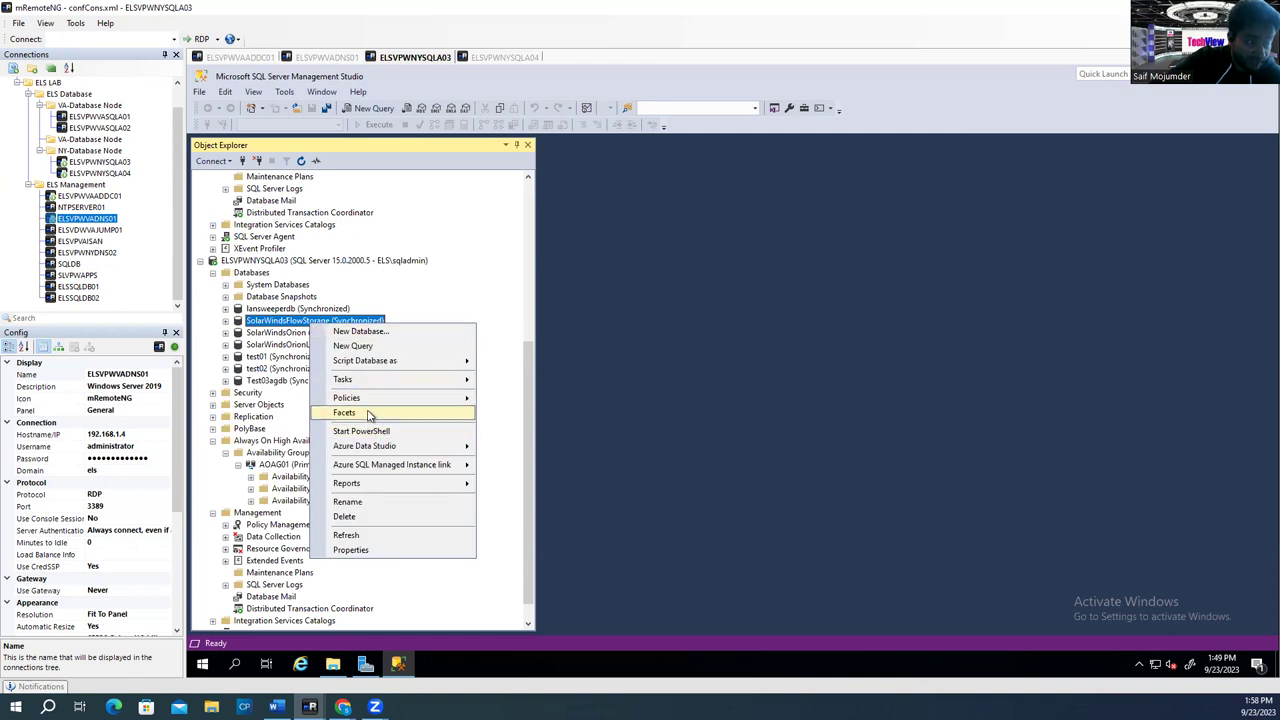
pyautogui.moveTo(372, 386)
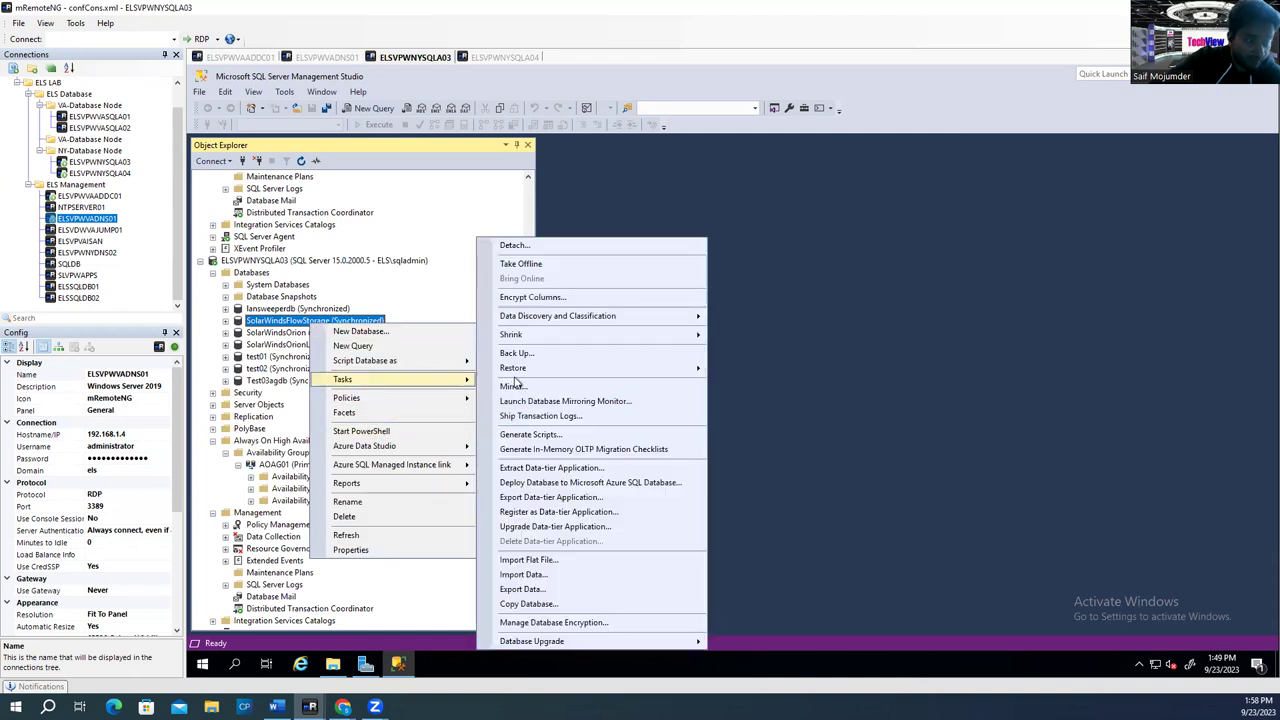
pyautogui.moveTo(535, 370)
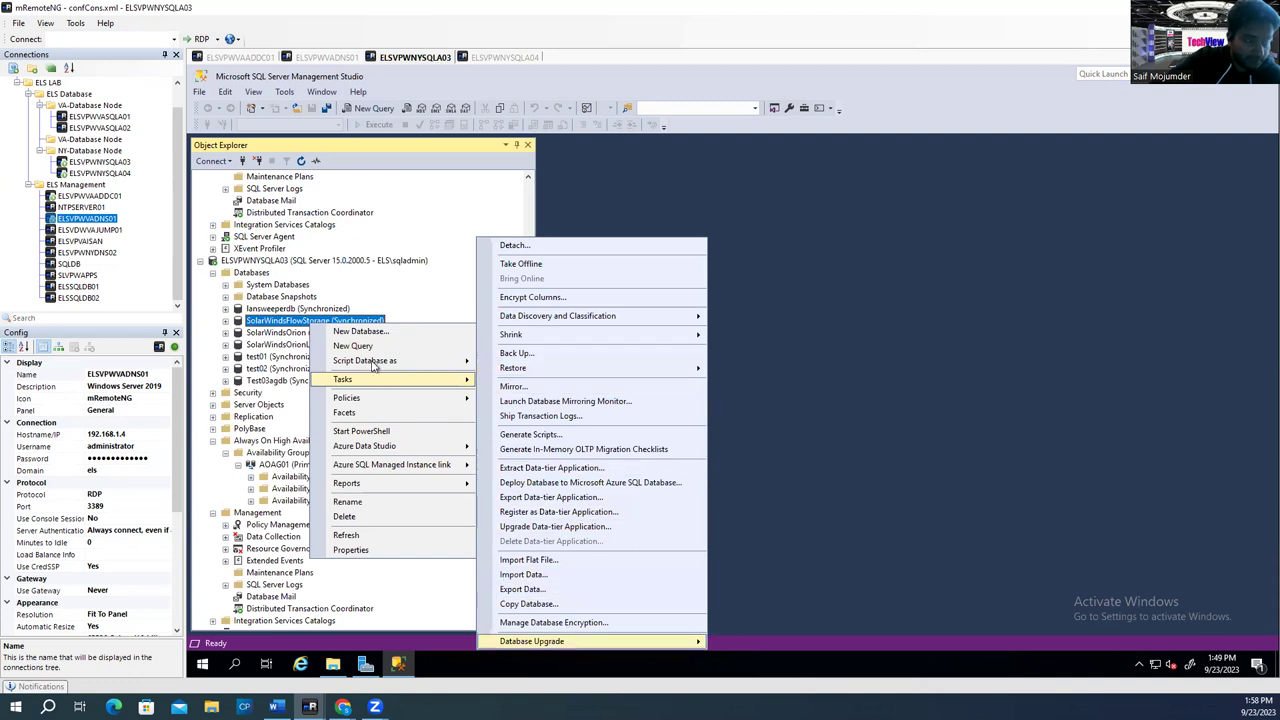
pyautogui.click(355, 550)
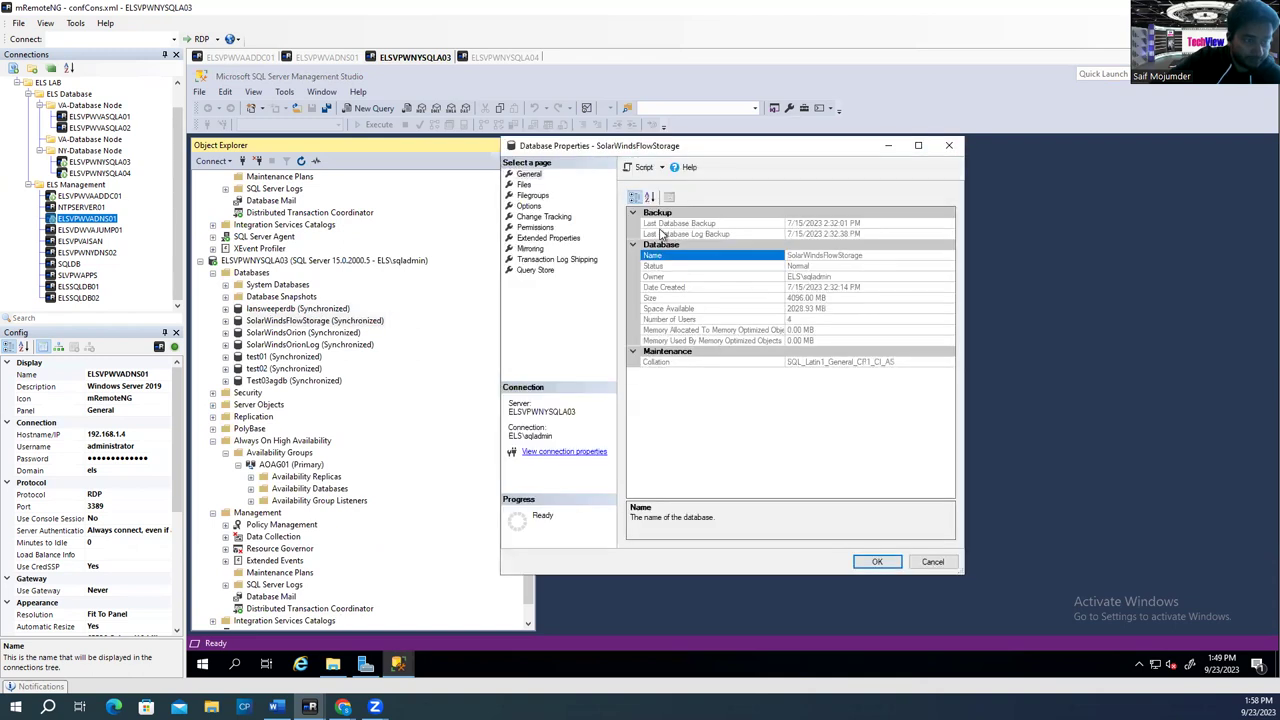
pyautogui.click(523, 185)
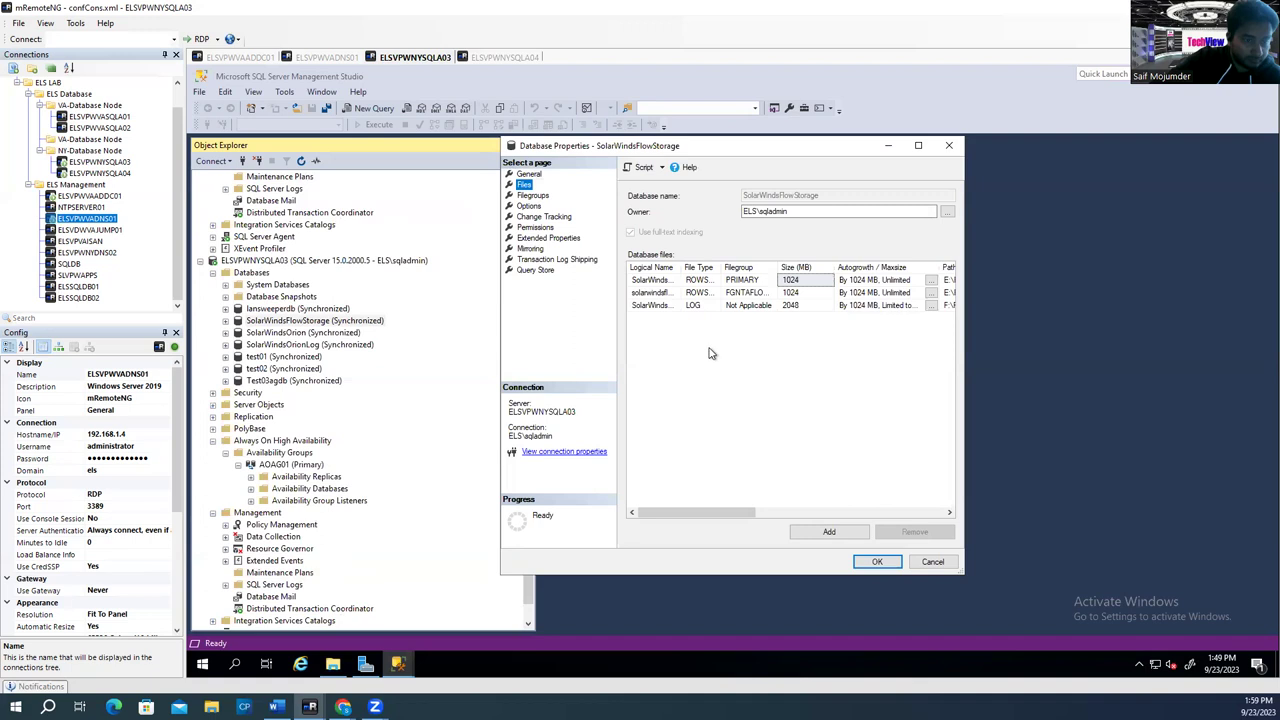
pyautogui.click(790, 308)
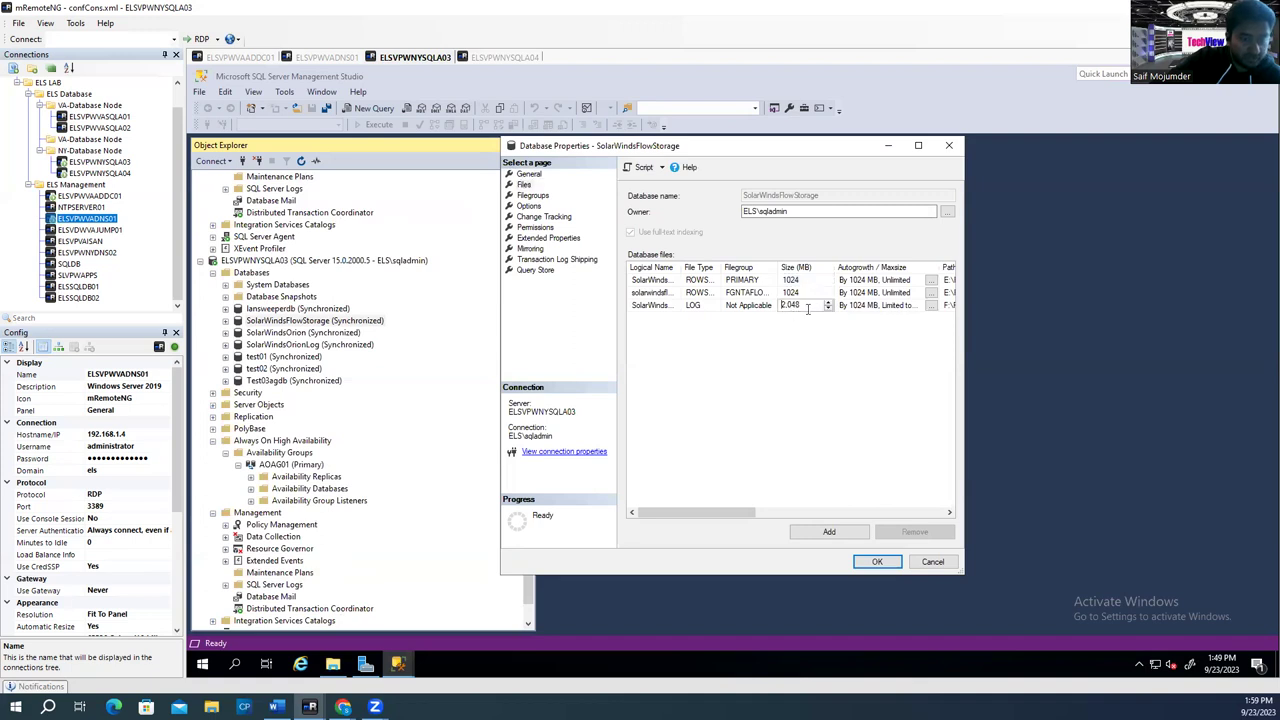
pyautogui.click(949, 145)
# Step: Review the database file sizes and the general properties of SolarWindsOrion
pyautogui.click(326, 336)
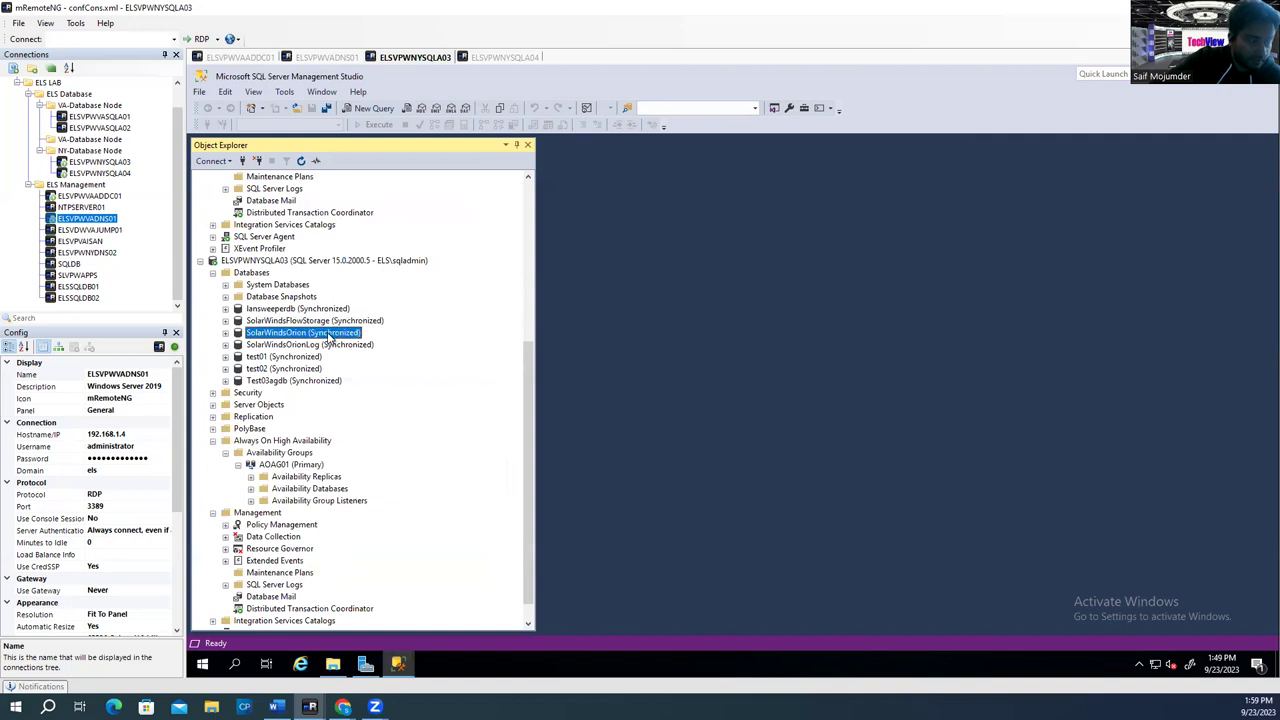
pyautogui.rightClick(326, 336)
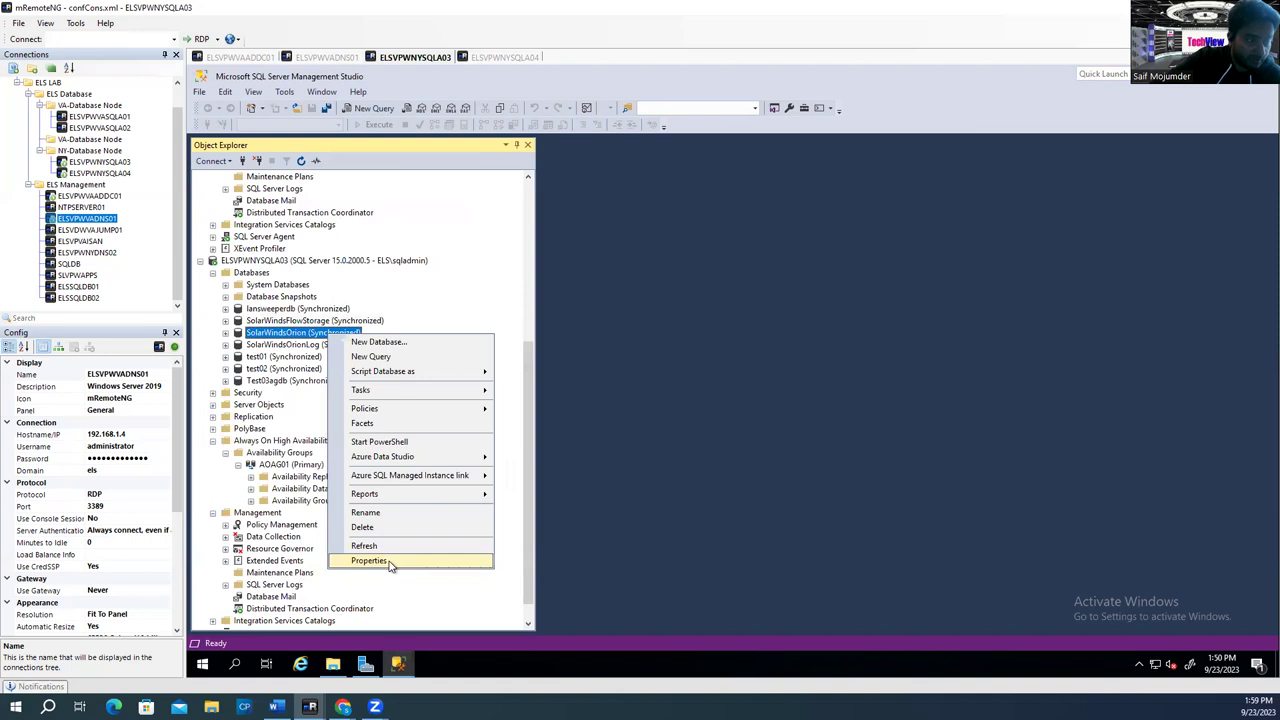
pyautogui.click(388, 562)
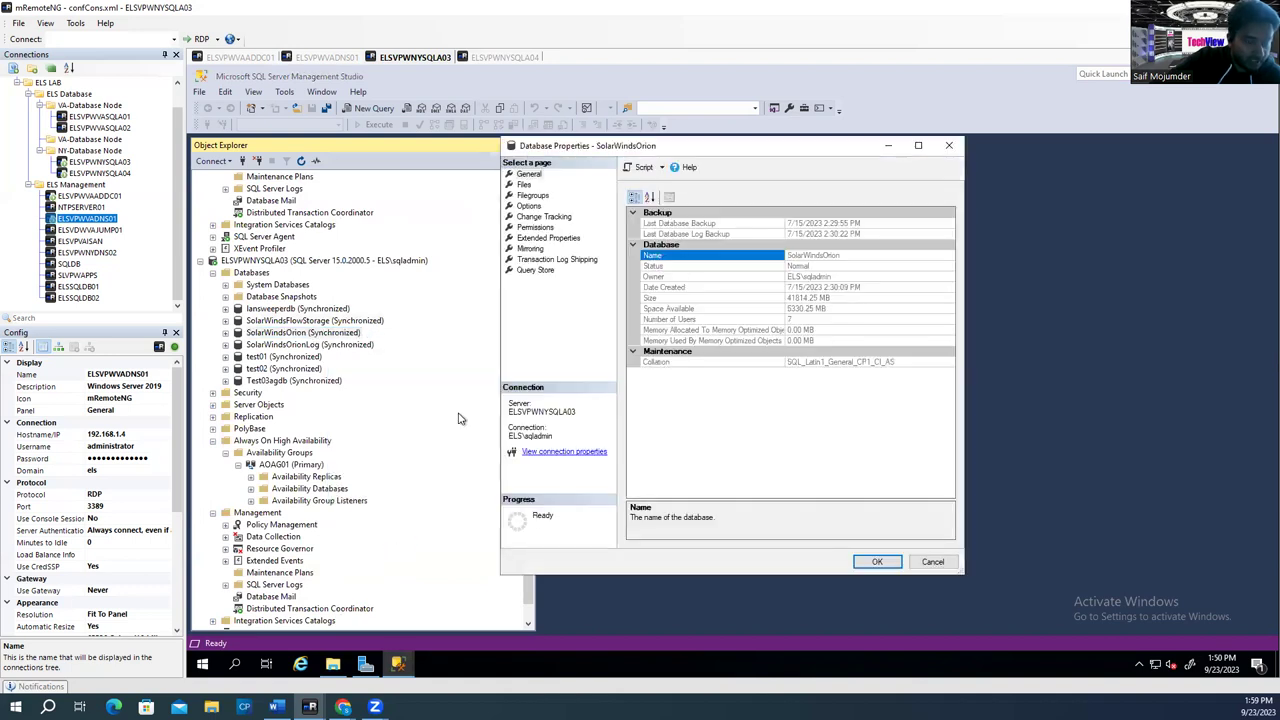
pyautogui.click(525, 185)
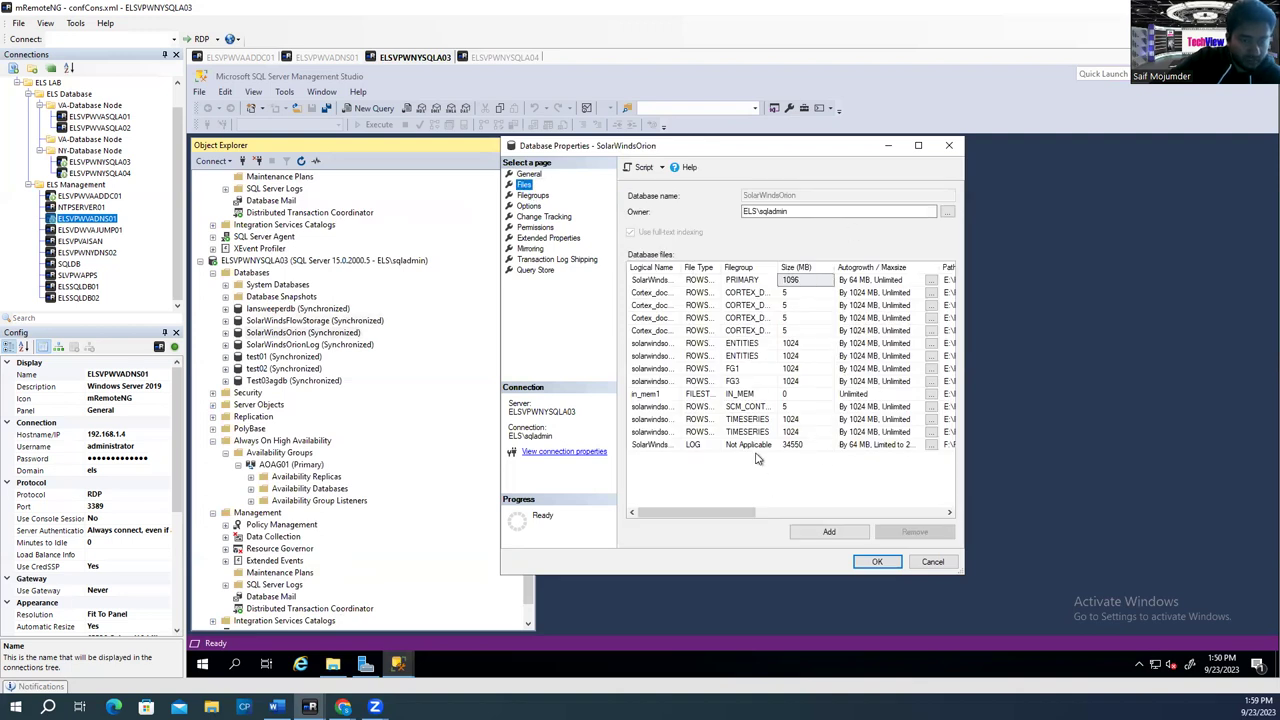
pyautogui.click(949, 146)
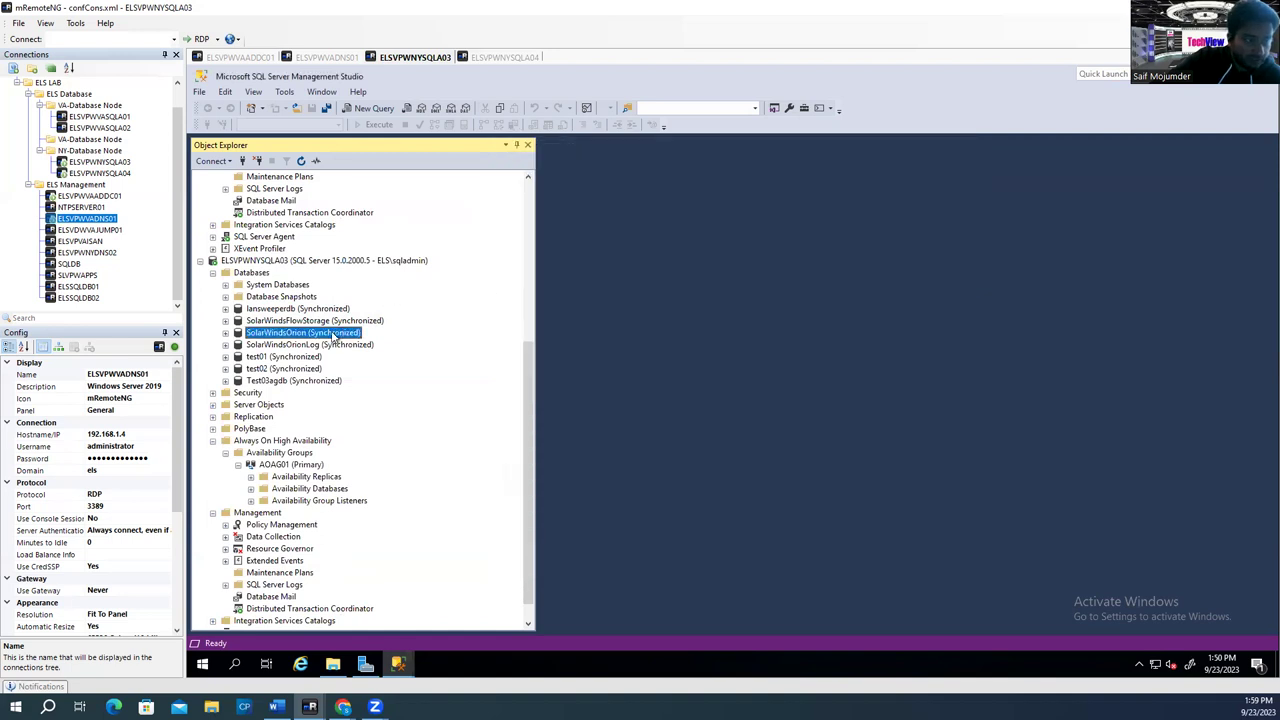
pyautogui.rightClick(334, 338)
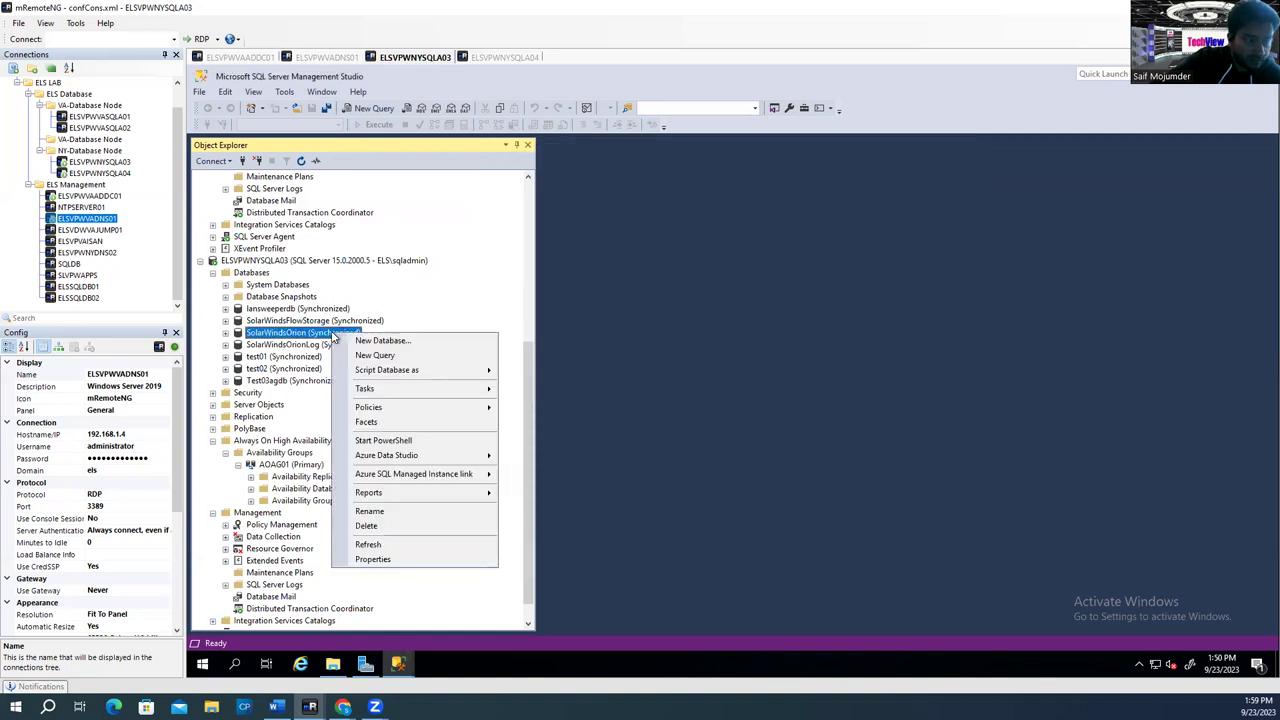
pyautogui.click(408, 562)
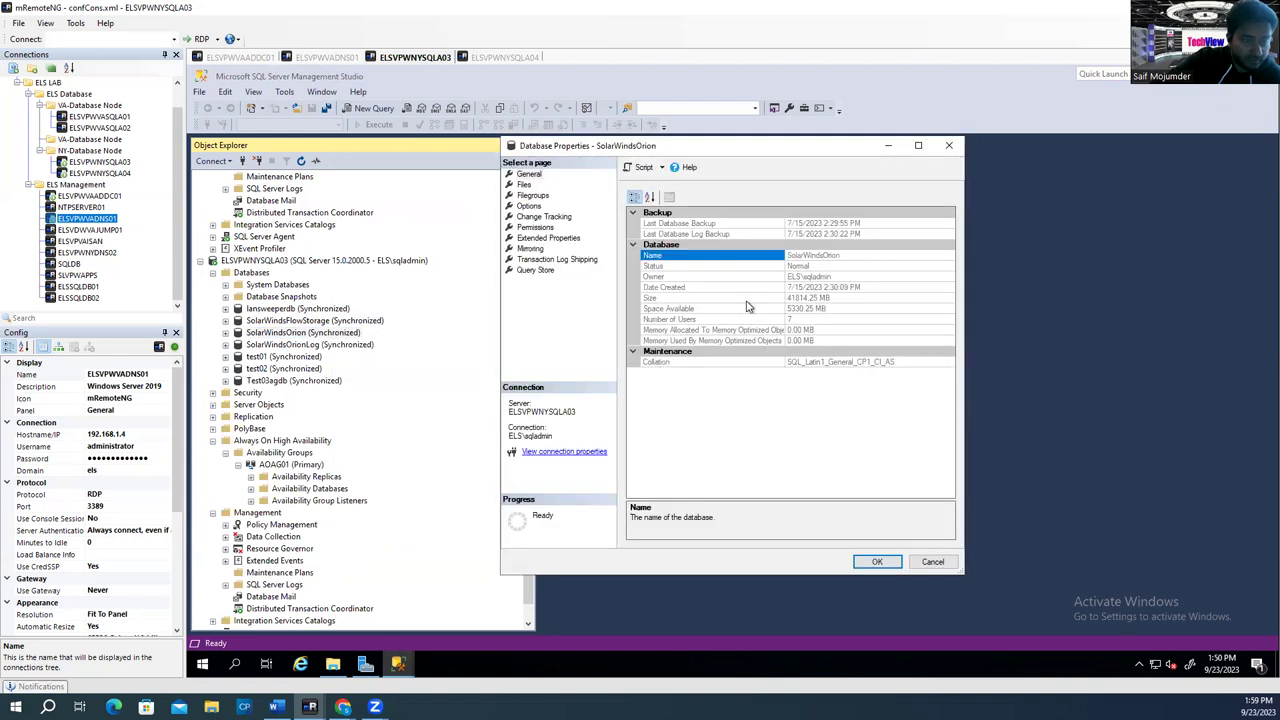
pyautogui.click(949, 146)
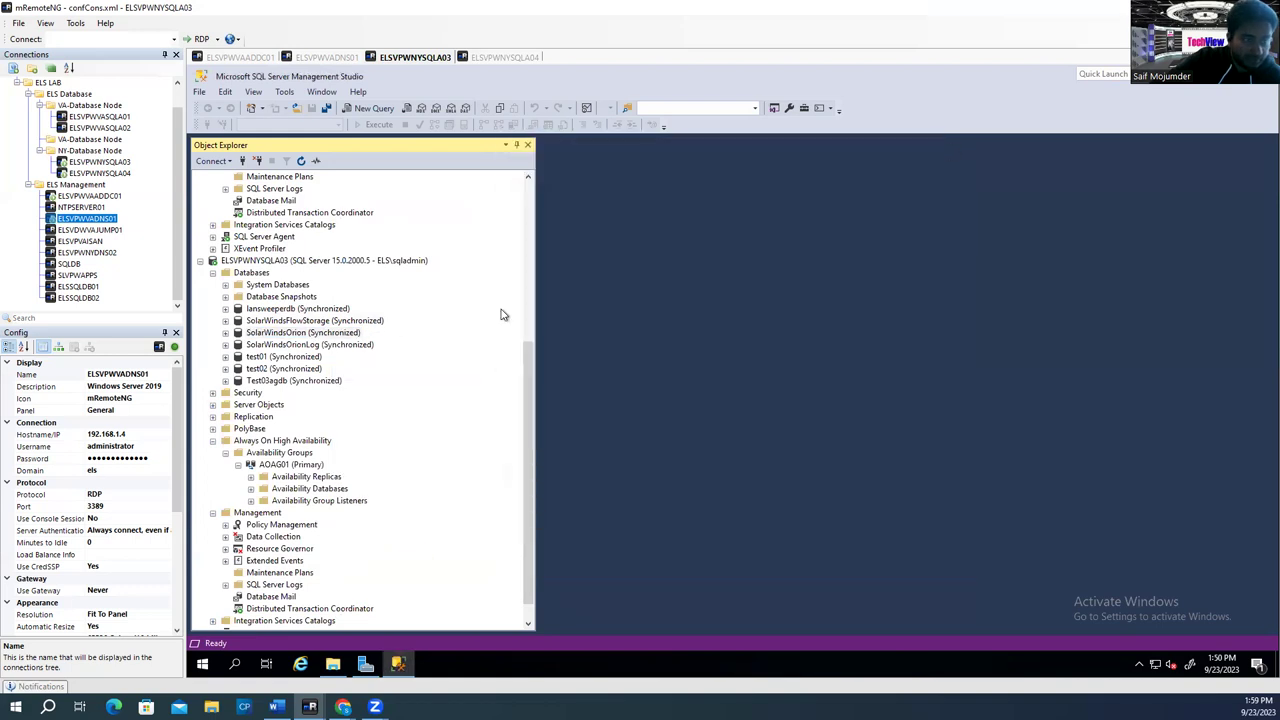
# Step: Compare the allocated and free space of SolarWindsOrion's data and log files in the Shrink File dialog, and close it without shrinking
pyautogui.rightClick(328, 340)
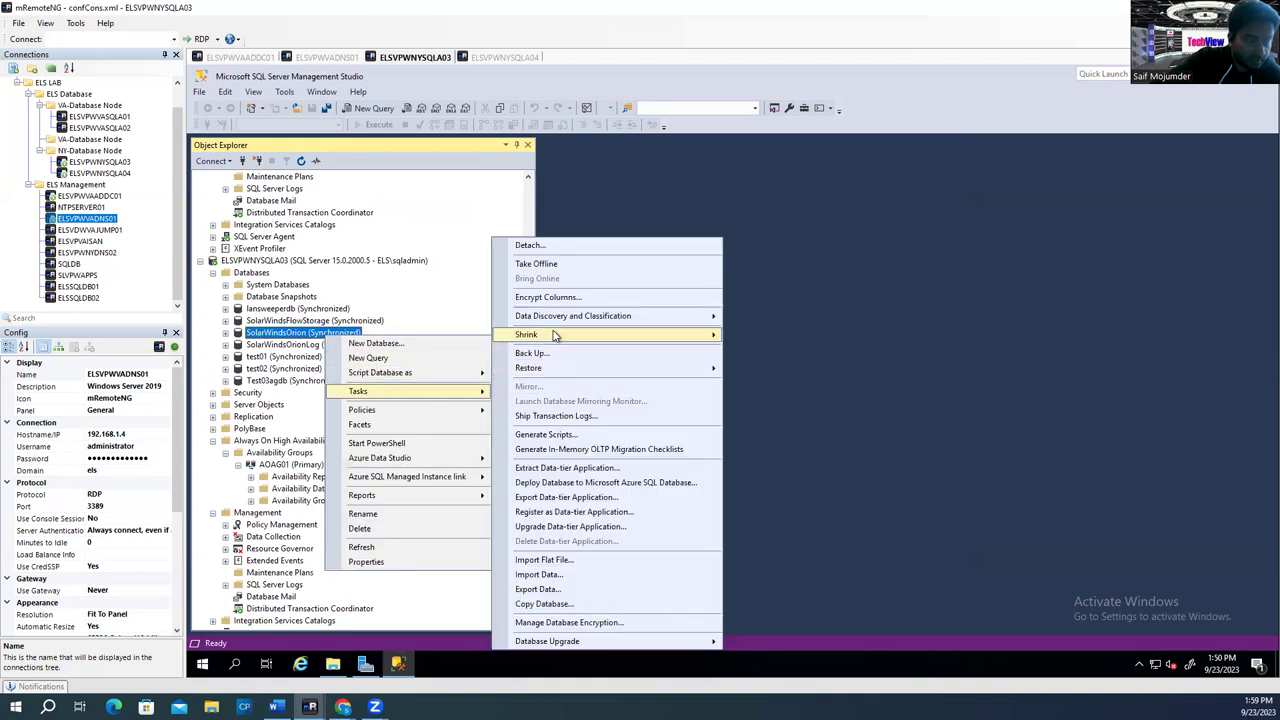
pyautogui.moveTo(608, 336)
pyautogui.click(757, 351)
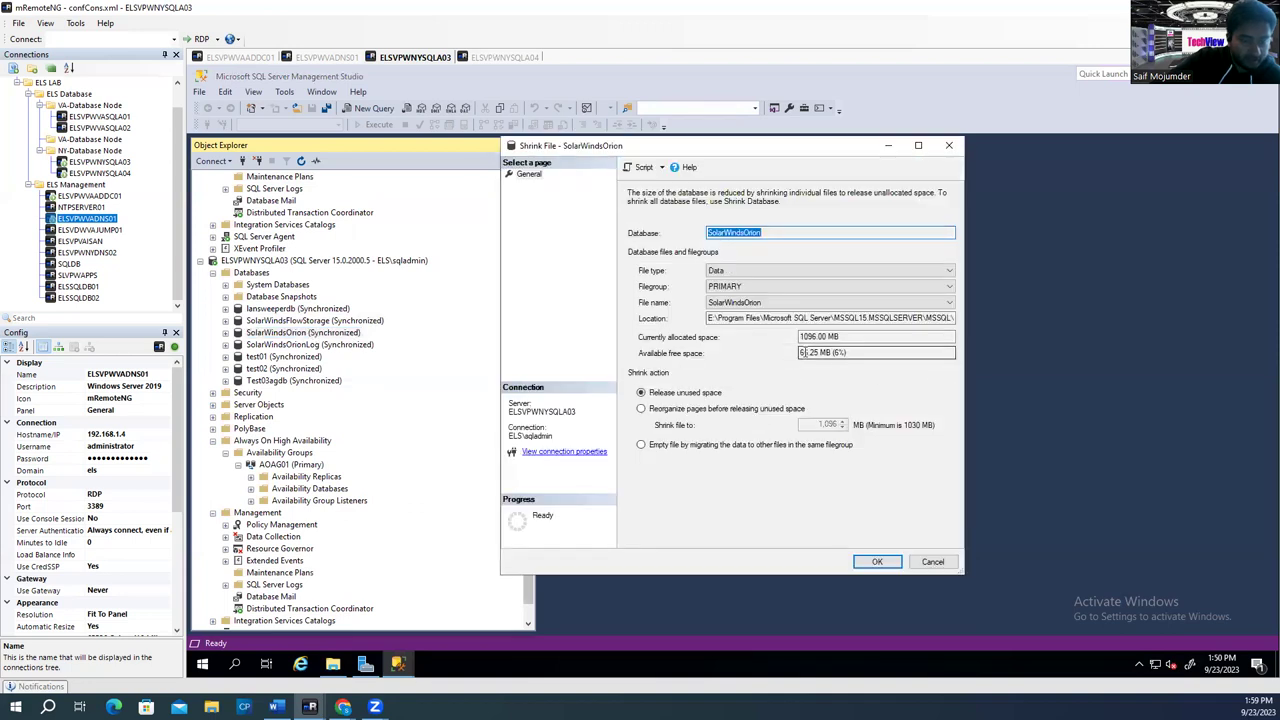
pyautogui.moveTo(800, 352); pyautogui.dragTo(866, 350)
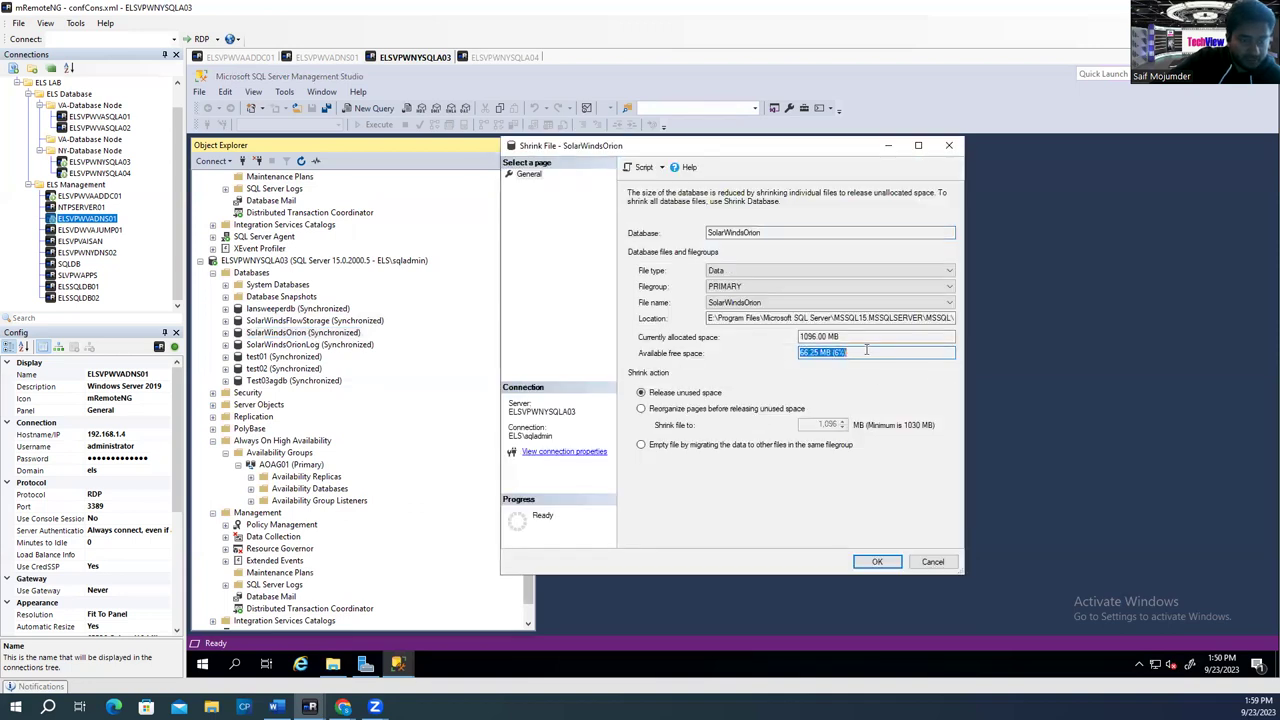
pyautogui.click(760, 271)
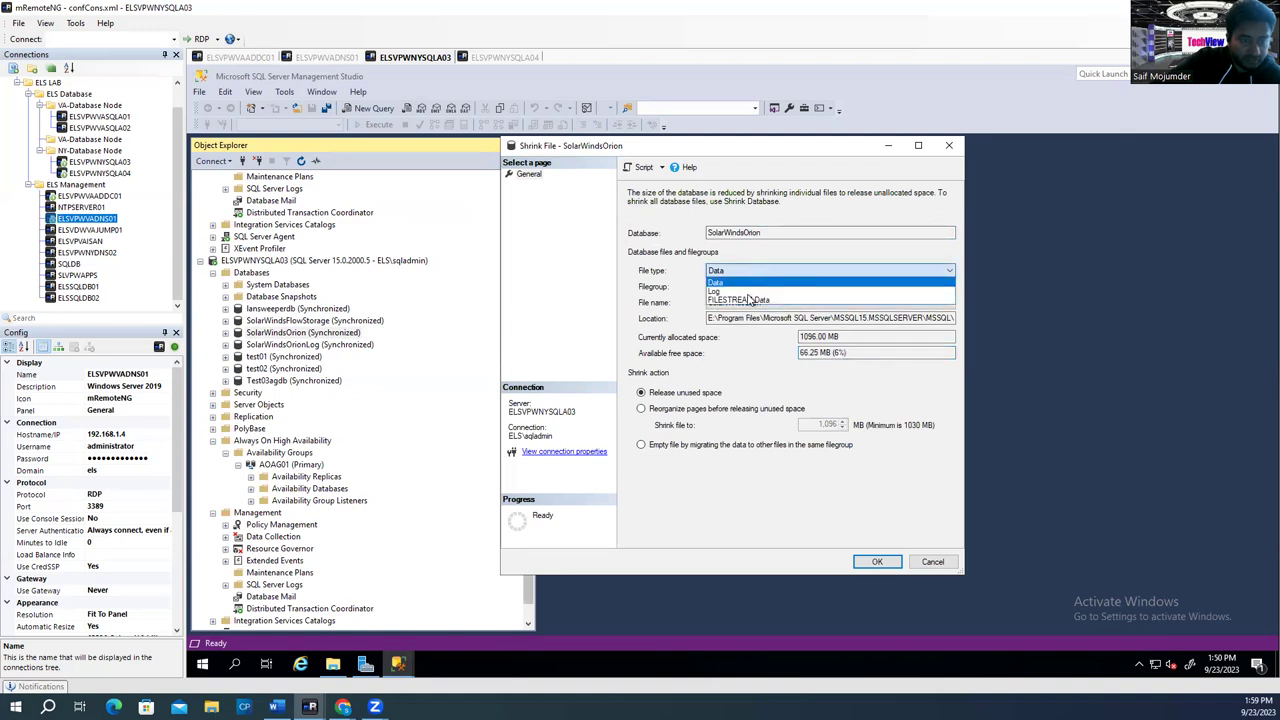
pyautogui.click(732, 291)
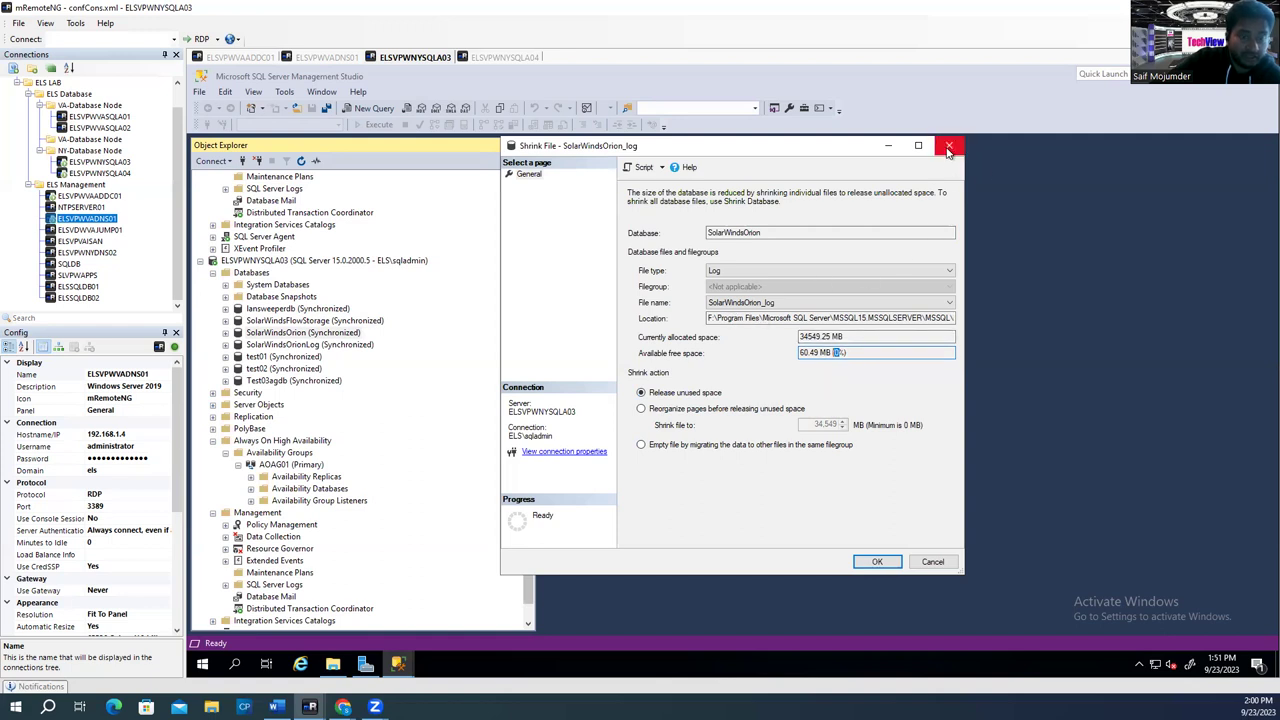
pyautogui.click(748, 271)
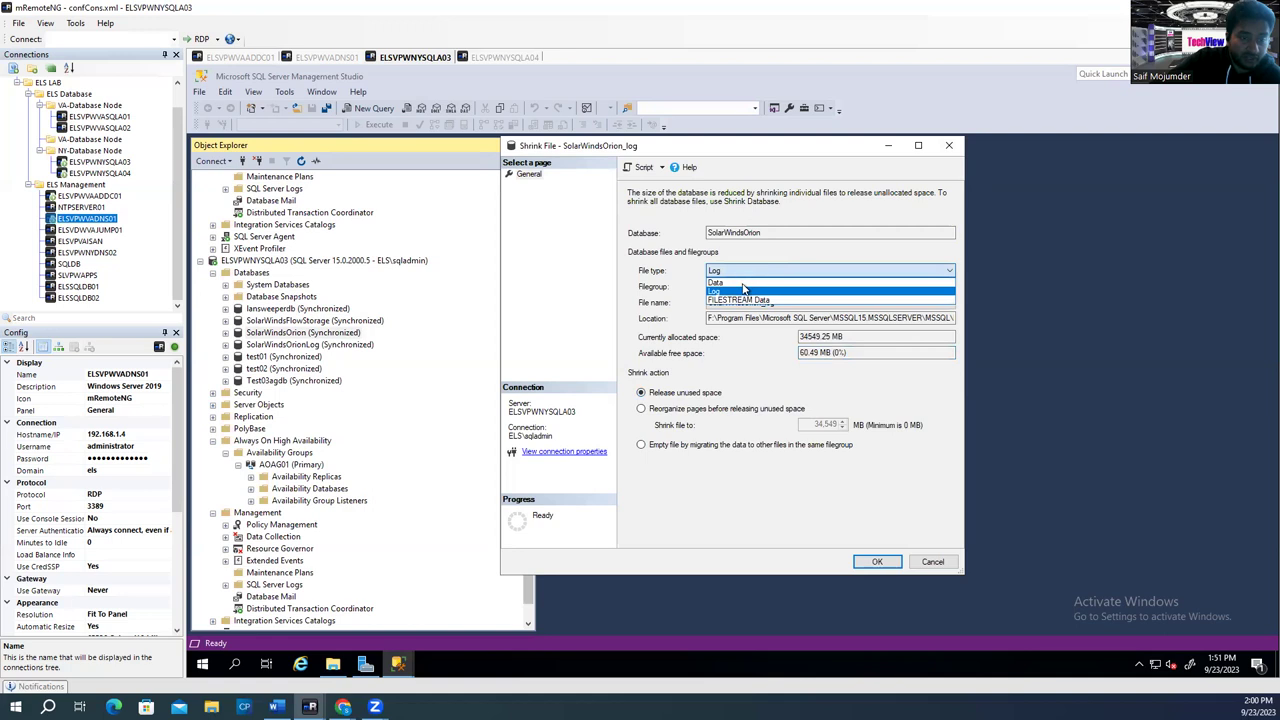
pyautogui.click(738, 282)
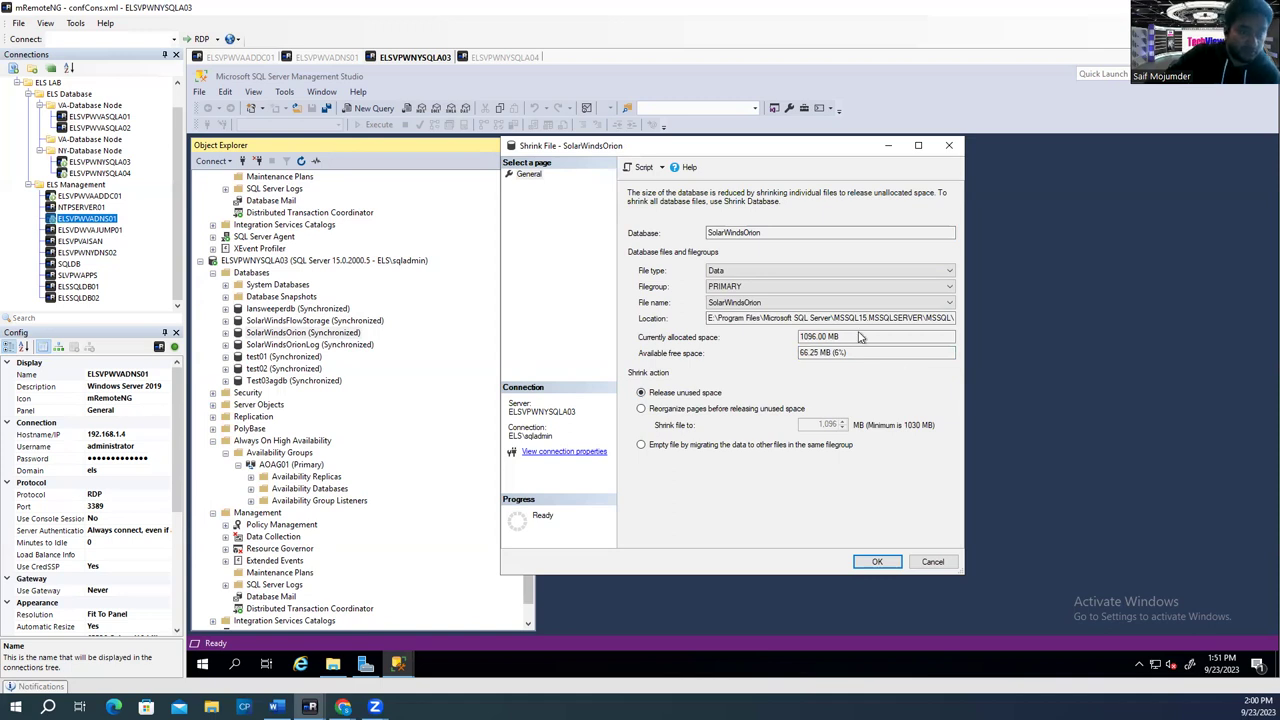
pyautogui.click(950, 146)
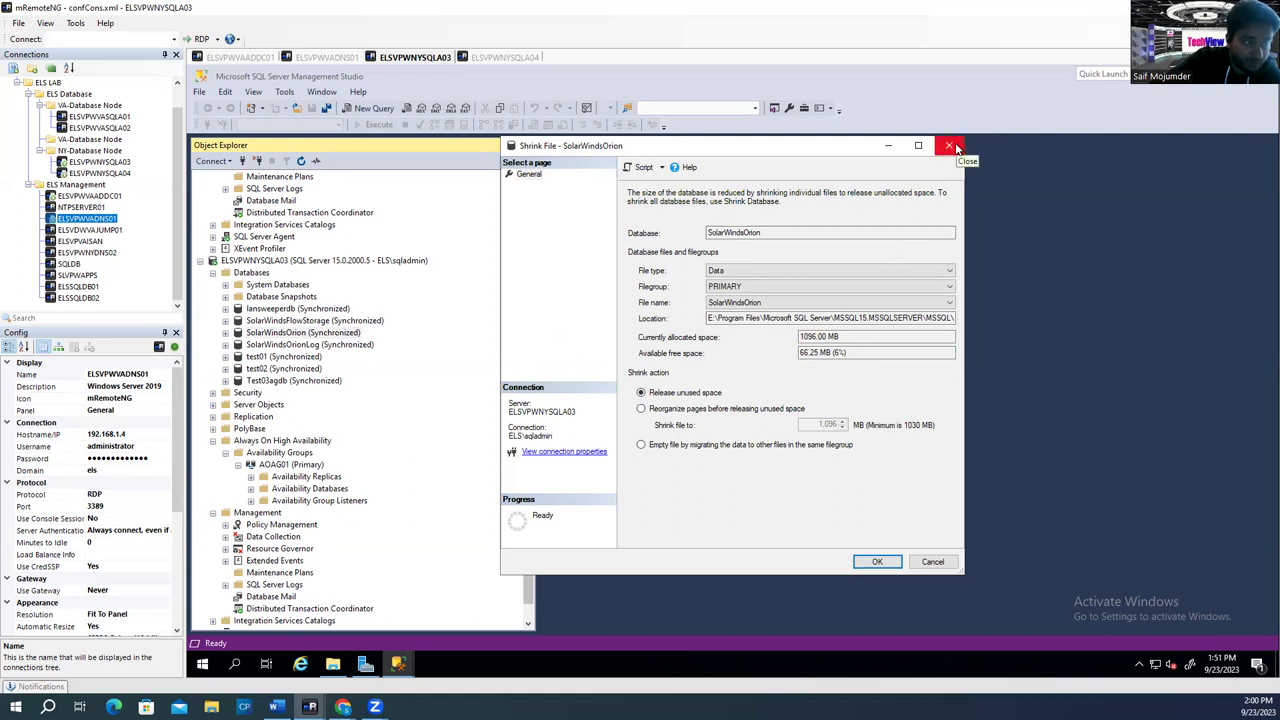
pyautogui.click(955, 148)
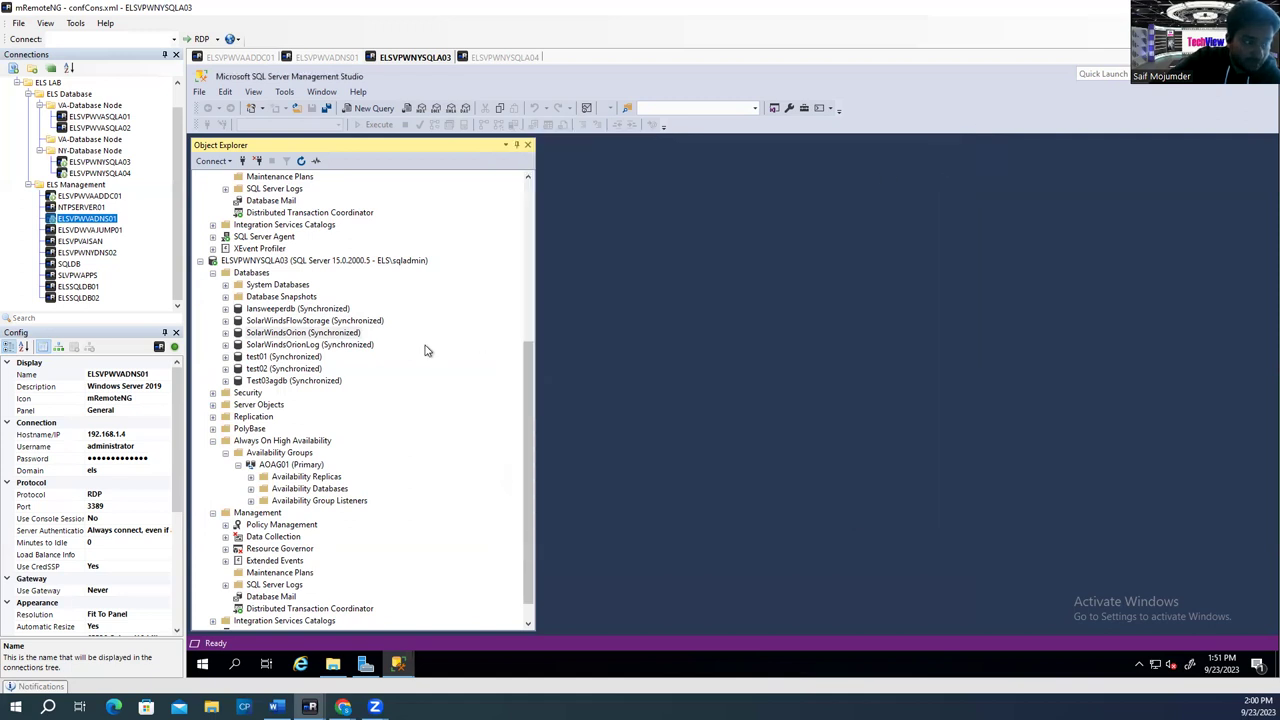
# Step: Check the free space on the server's drives in File Explorer and return to SQL Server Management Studio
pyautogui.rightClick(324, 335)
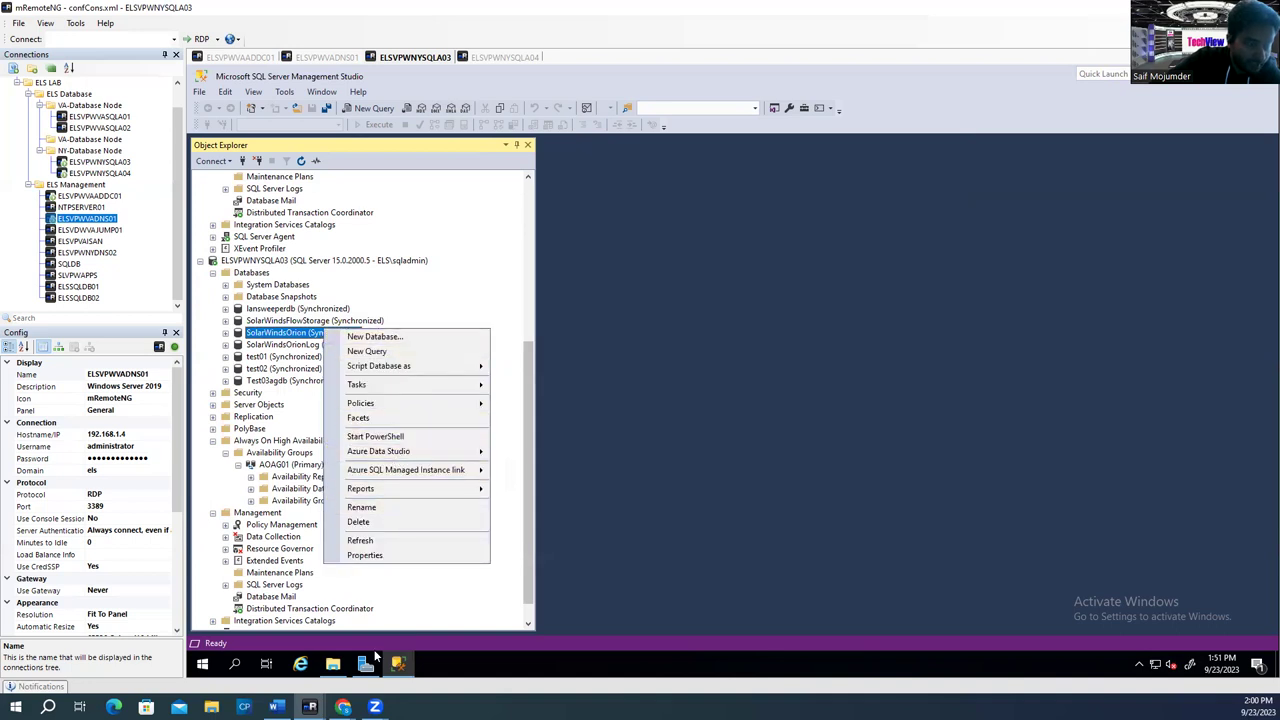
pyautogui.click(333, 667)
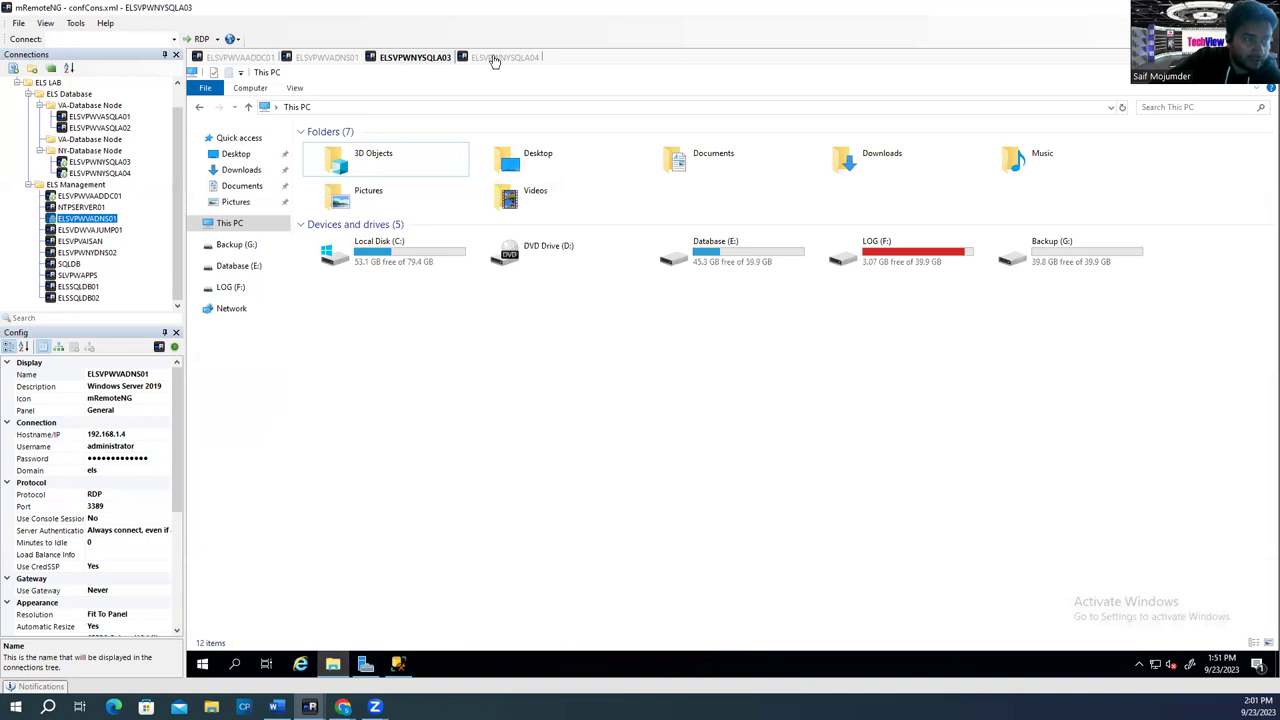
pyautogui.hotkey('alt', 'Tab')
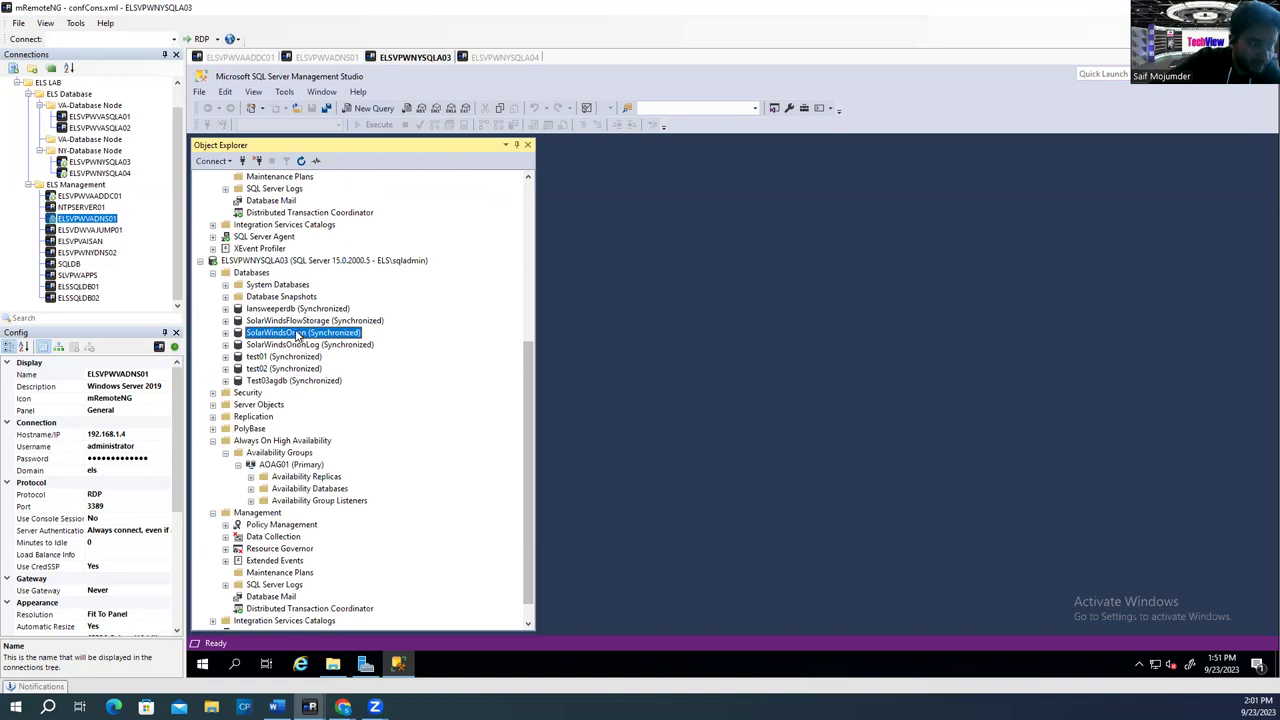
# Step: Open the Back Up task for the SolarWindsOrion database and set the backup type to Transaction Log
pyautogui.rightClick(297, 336)
pyautogui.moveTo(369, 392)
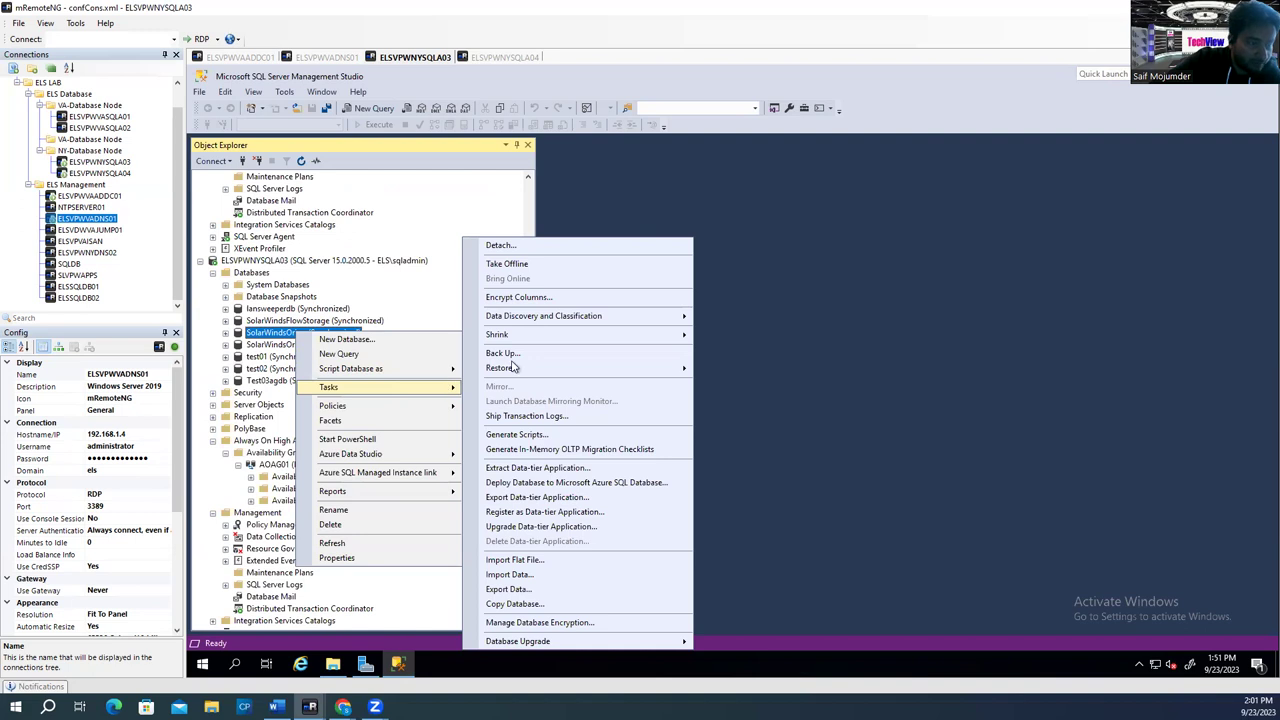
pyautogui.moveTo(532, 370)
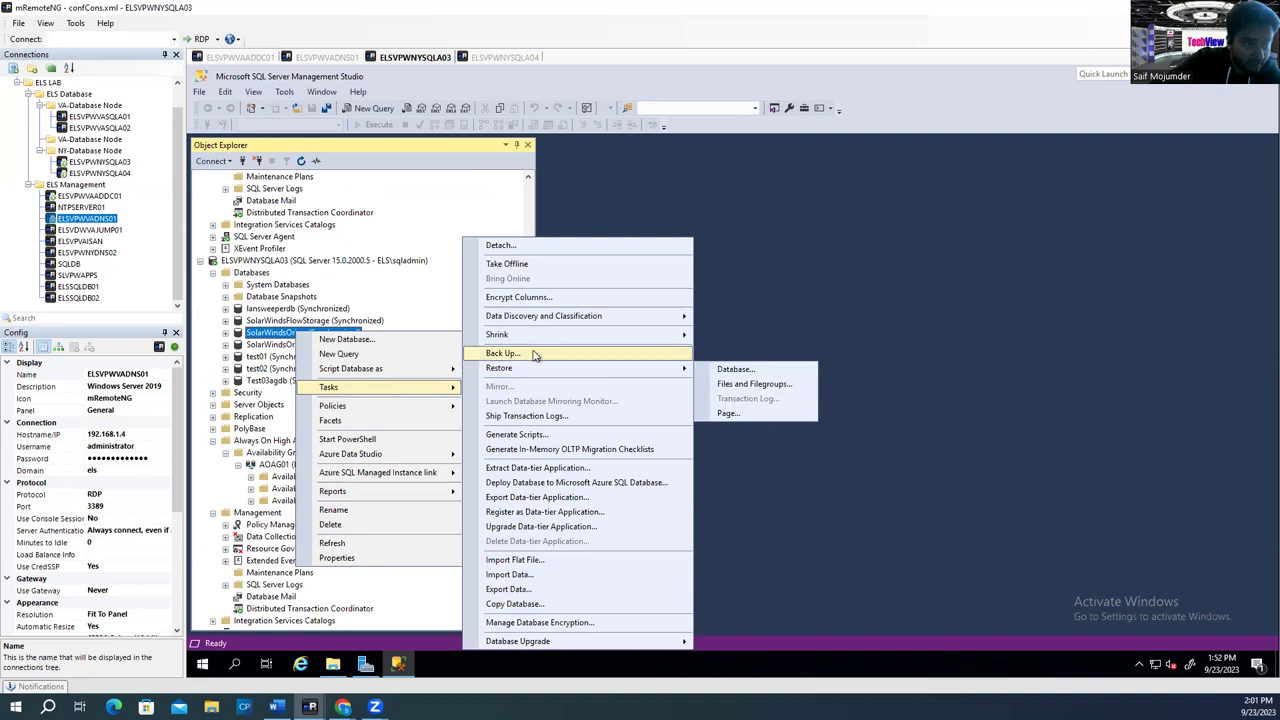
pyautogui.click(533, 355)
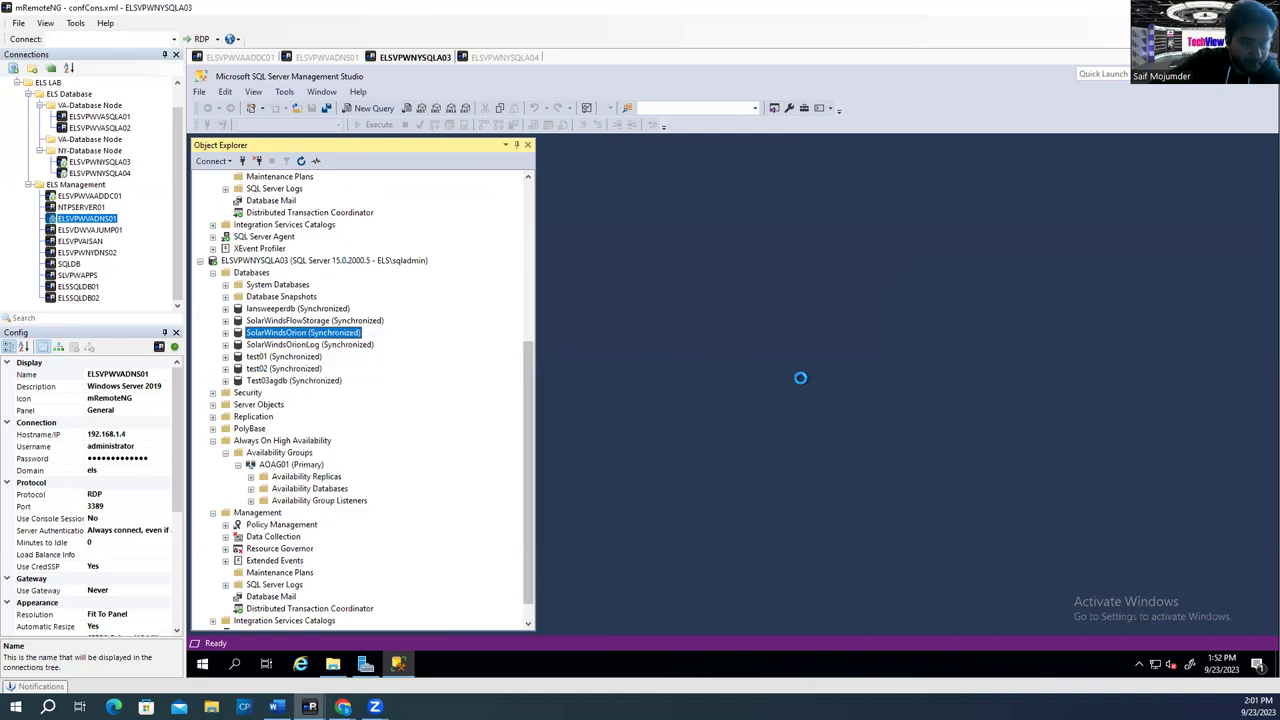
pyautogui.click(812, 388)
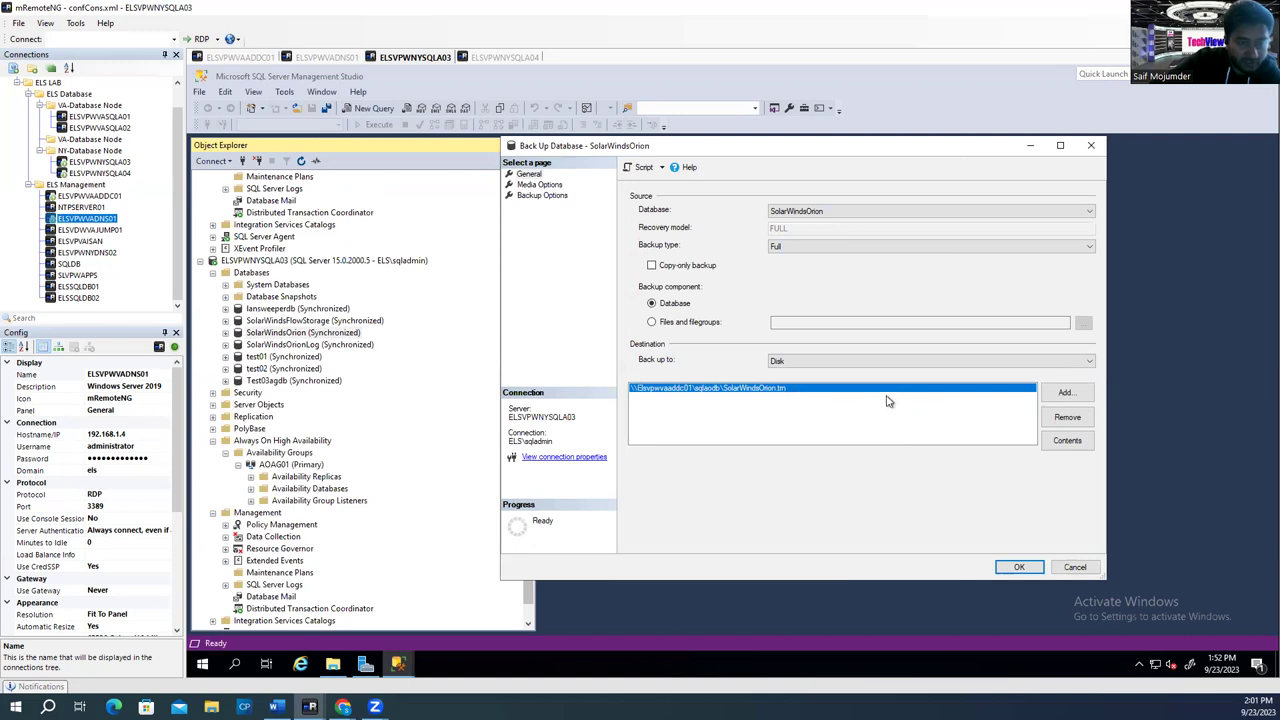
pyautogui.click(845, 250)
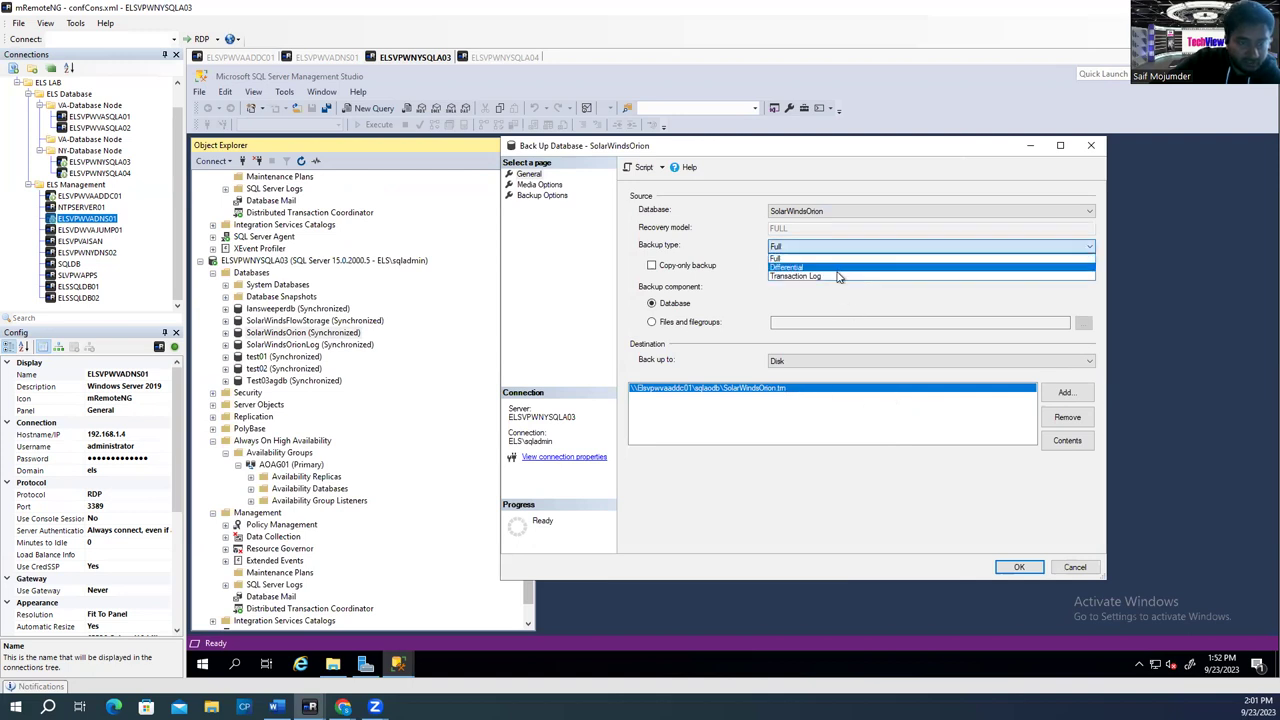
pyautogui.click(838, 276)
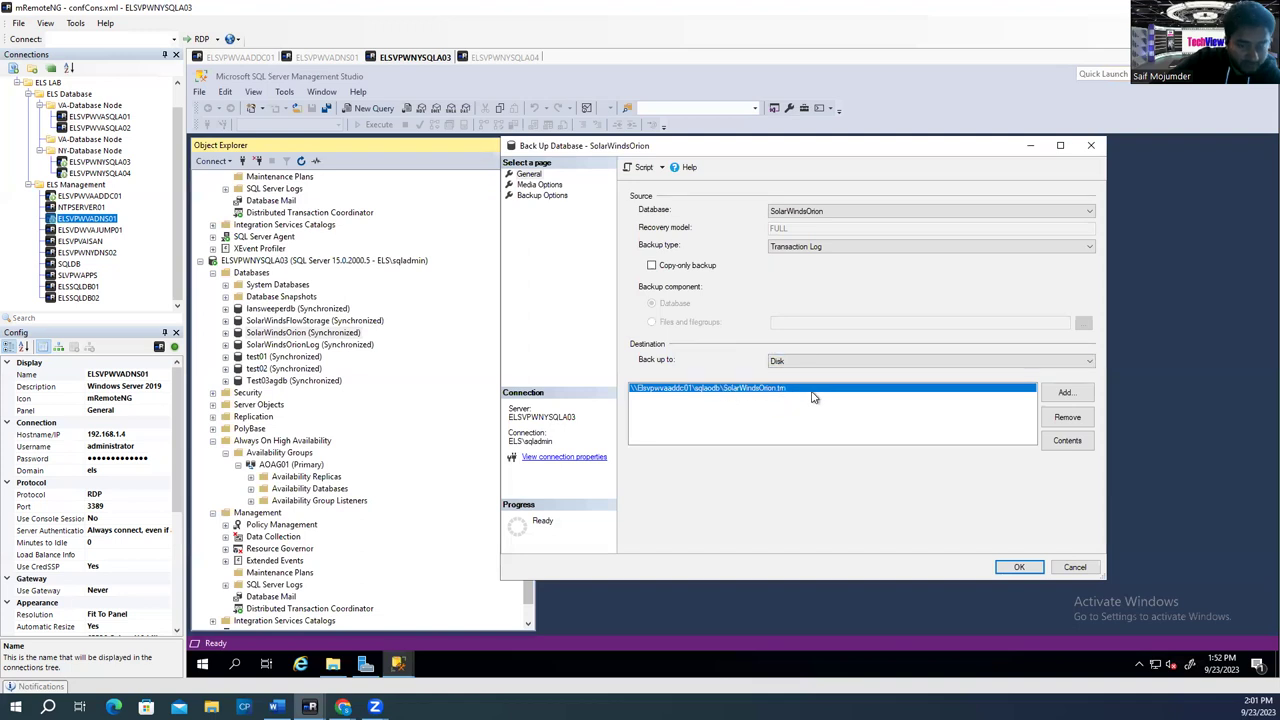
# Step: Remove the existing network share destination from the backup and begin adding a new disk file destination
pyautogui.click(1068, 420)
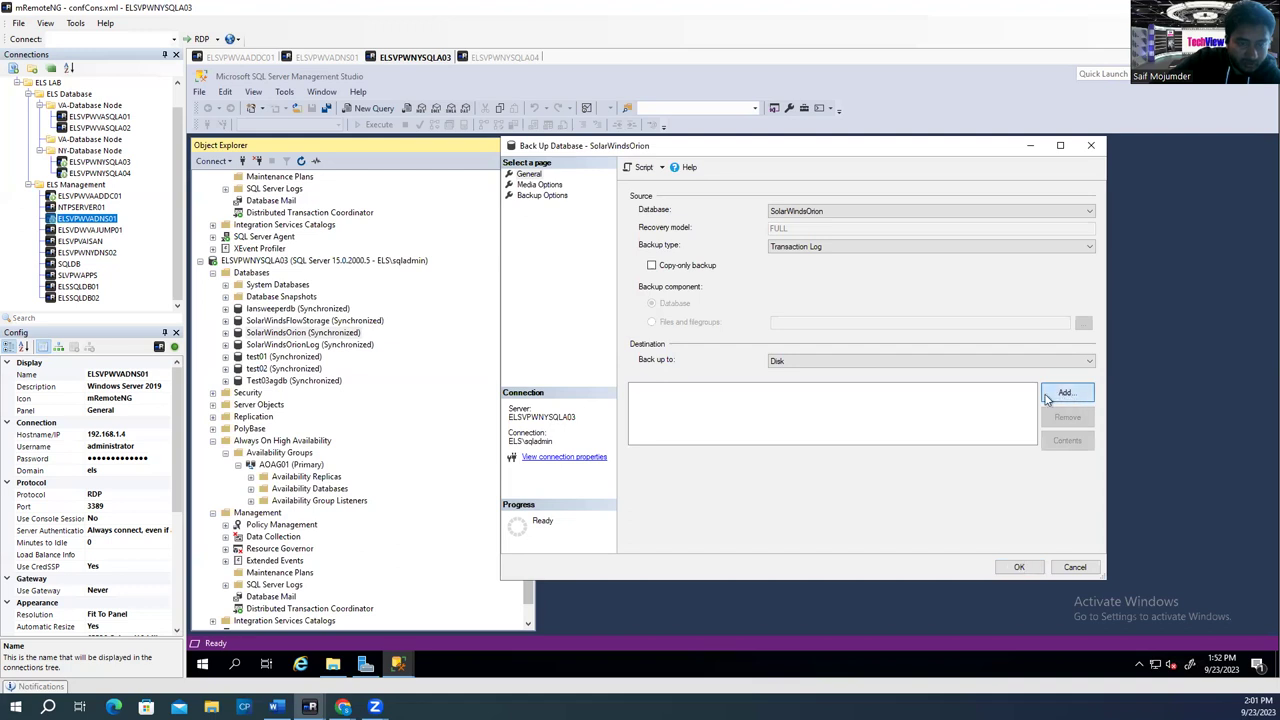
pyautogui.click(1070, 398)
pyautogui.click(816, 362)
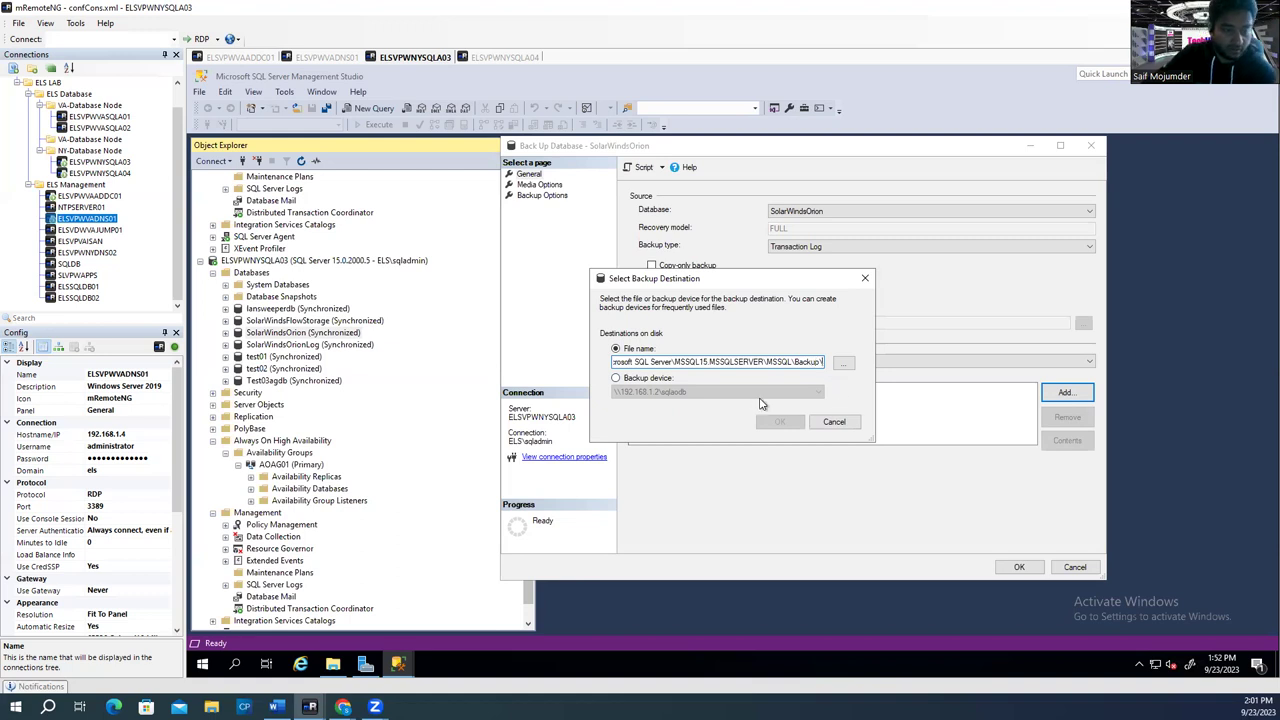
pyautogui.write('h')
pyautogui.press('BackSpace')
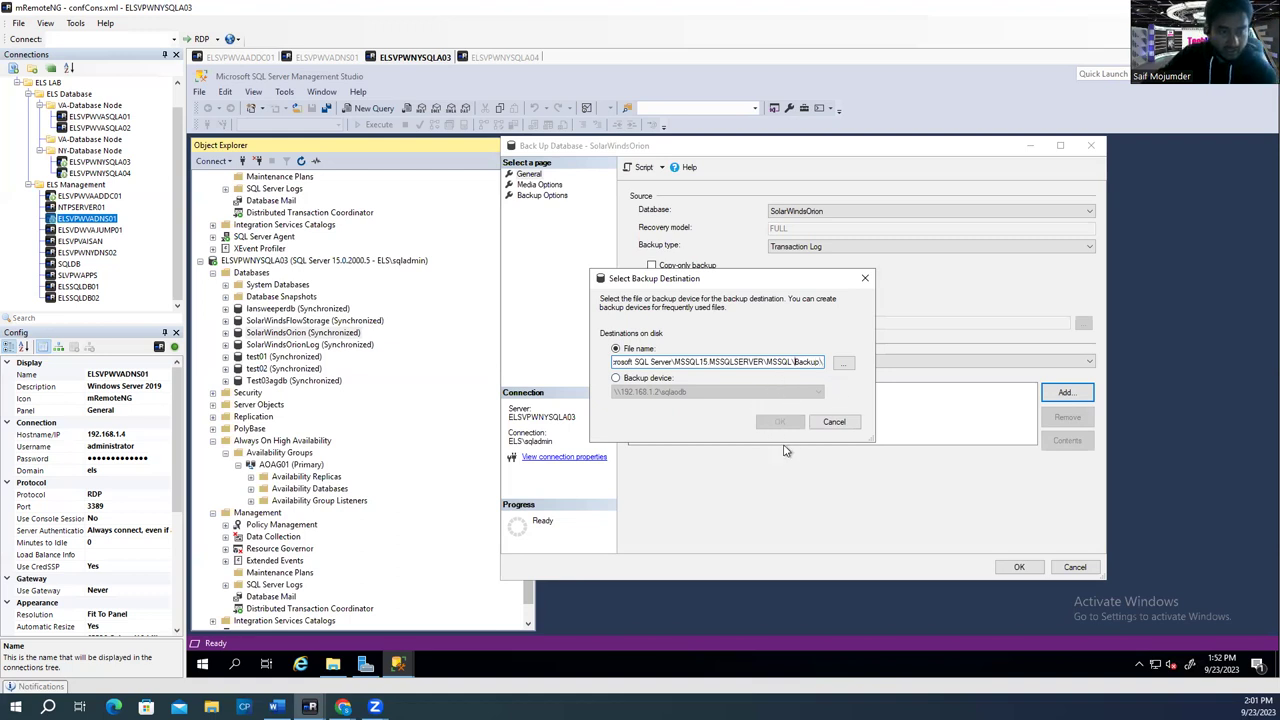
pyautogui.press('Home')
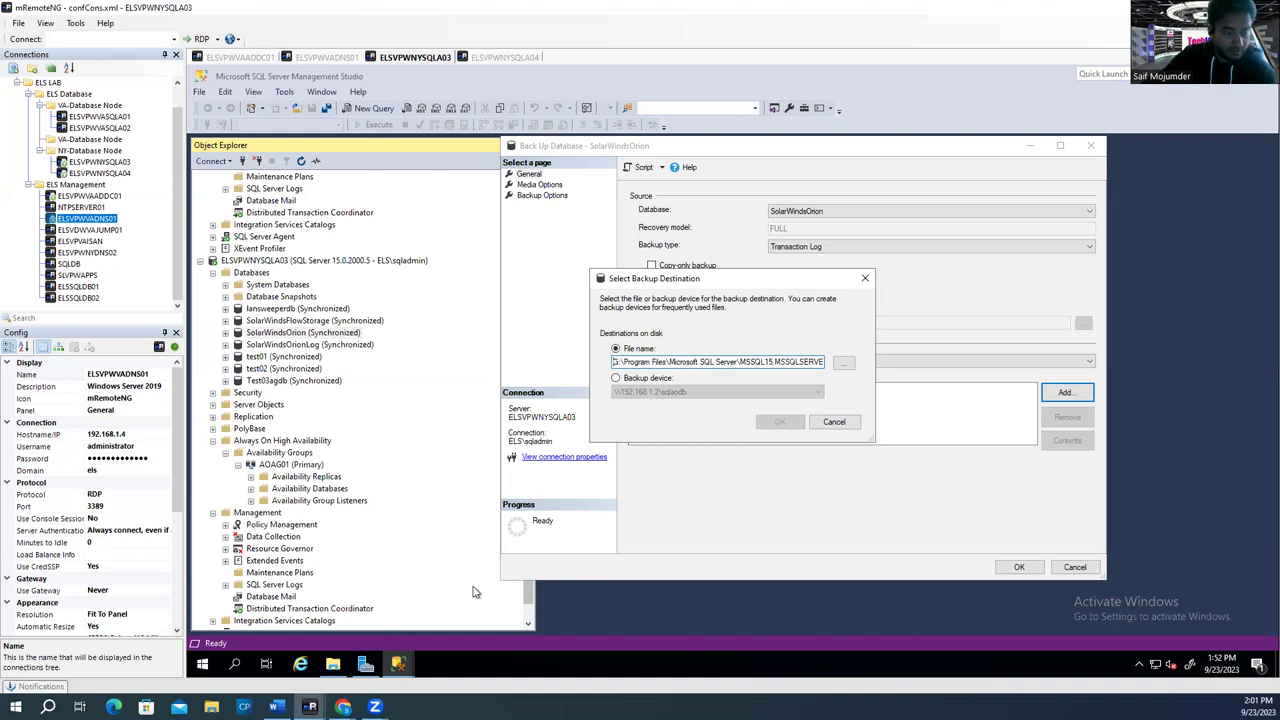
# Step: Check the free space on the Backup (G:) drive in File Explorer and return to the Select Backup Destination dialog
pyautogui.click(333, 664)
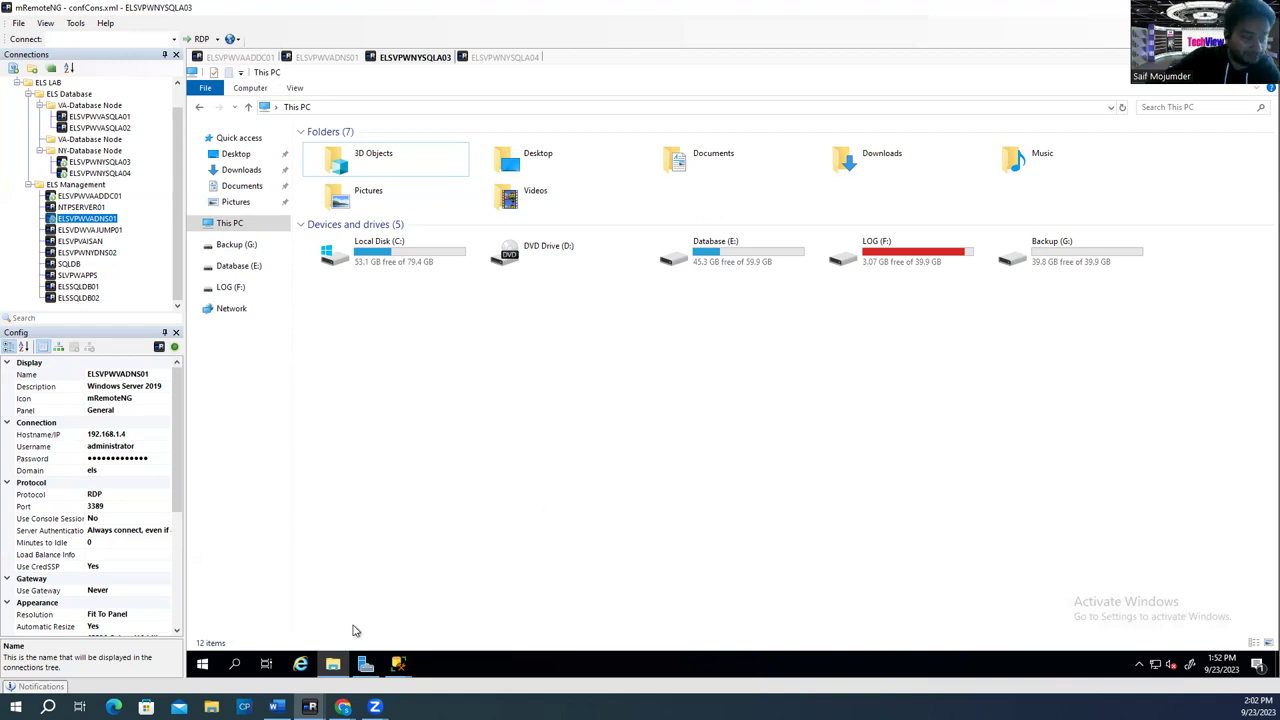
pyautogui.moveTo(396, 678)
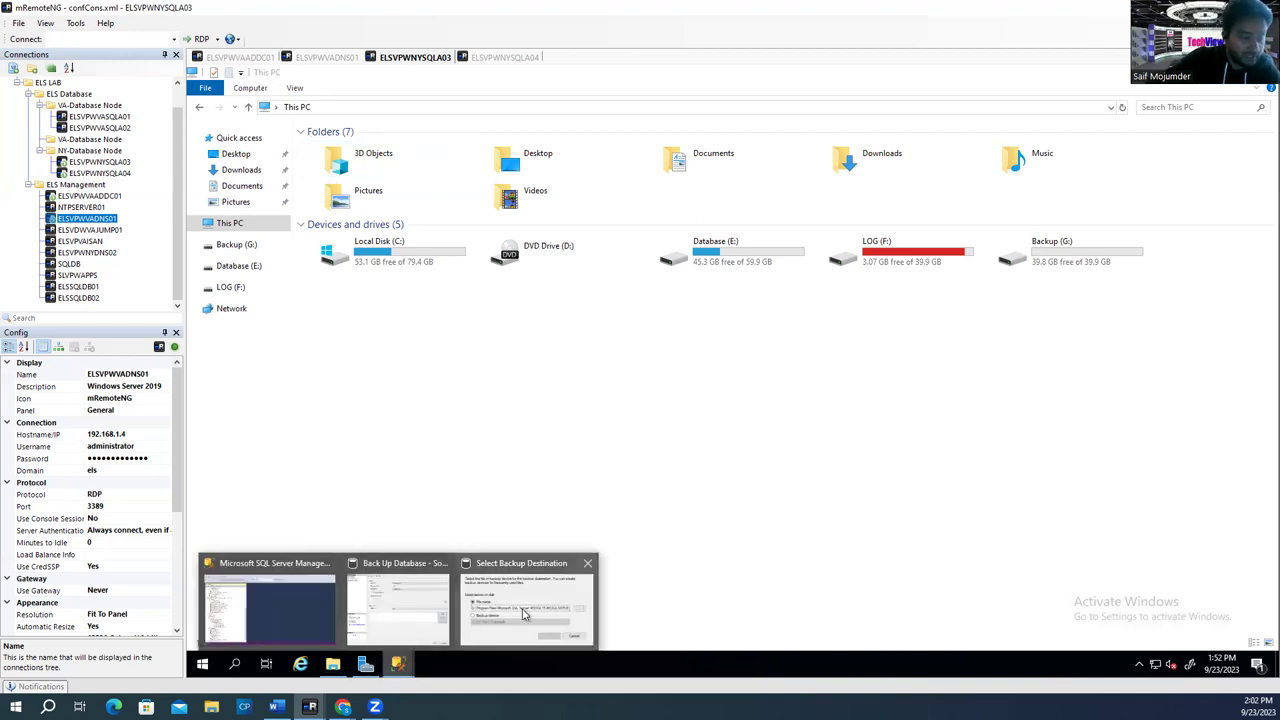
pyautogui.click(526, 615)
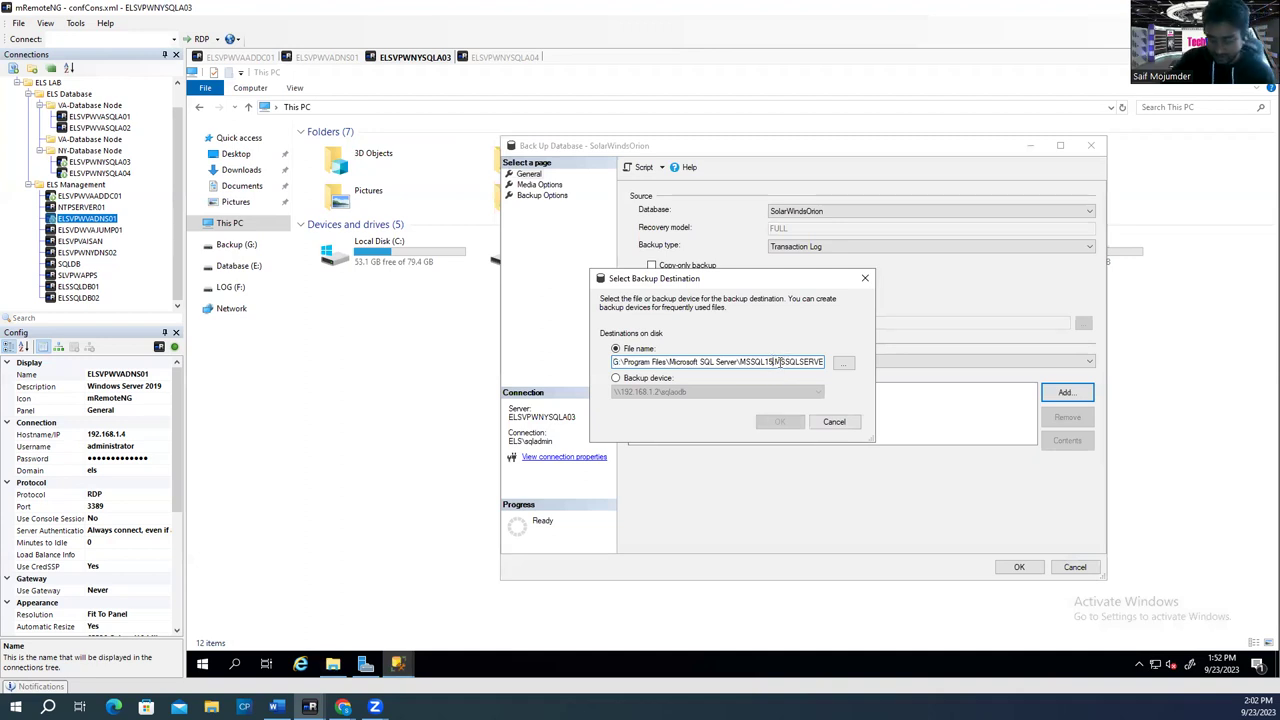
# Step: Add solarWindstrnlog.trn in G:\Program Files\Microsoft SQL Server\MSSQL15.MSSQLSERVER\MSSQL\Backup as the backup destination file
pyautogui.press('End')
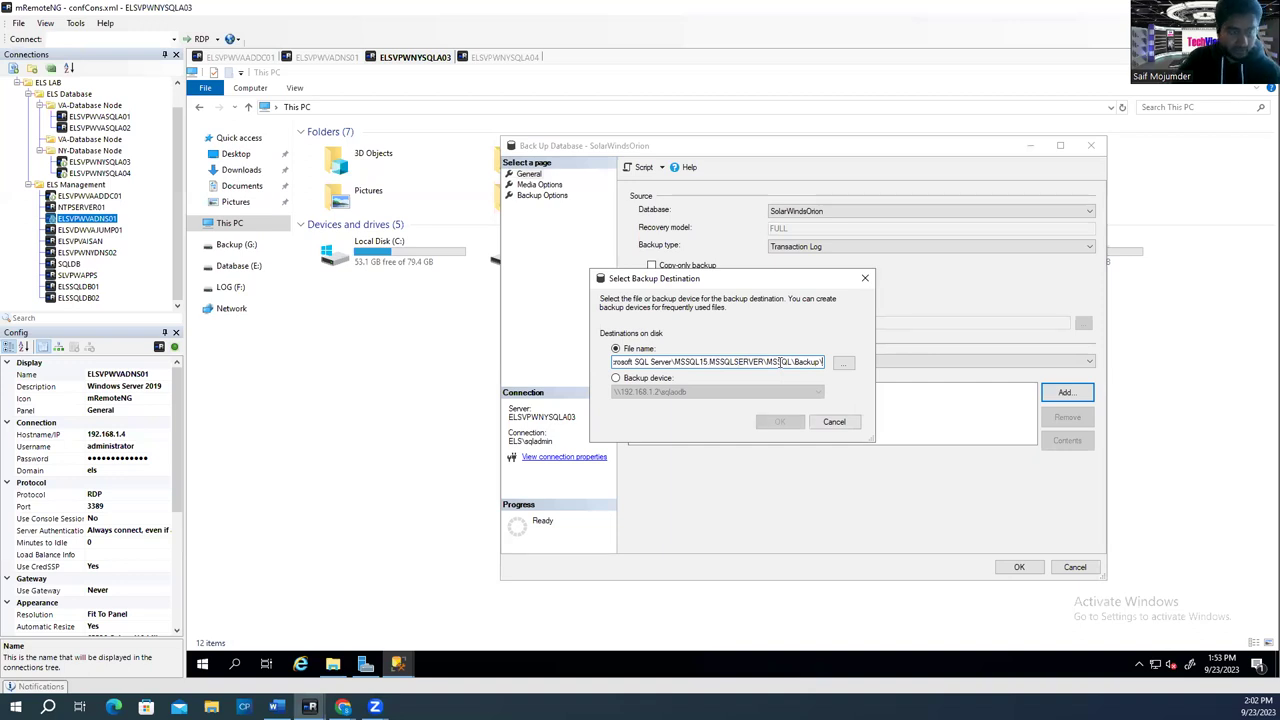
pyautogui.write('sola')
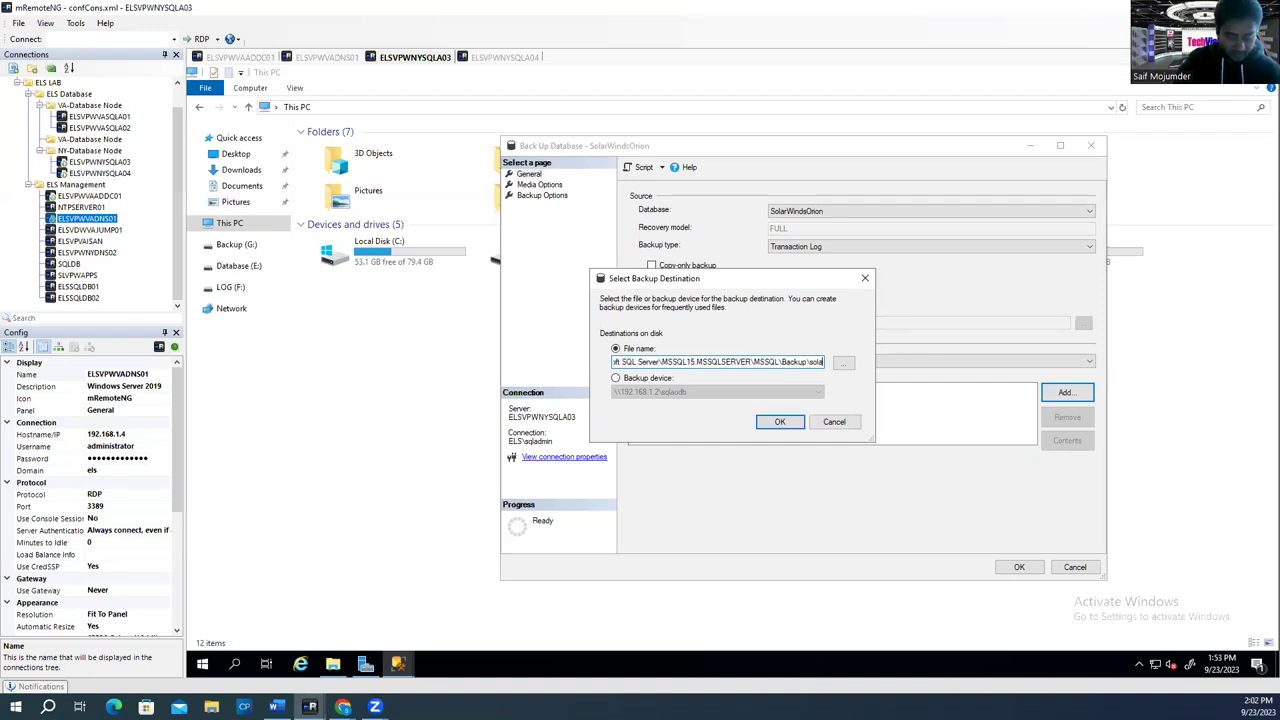
pyautogui.write('rWinds')
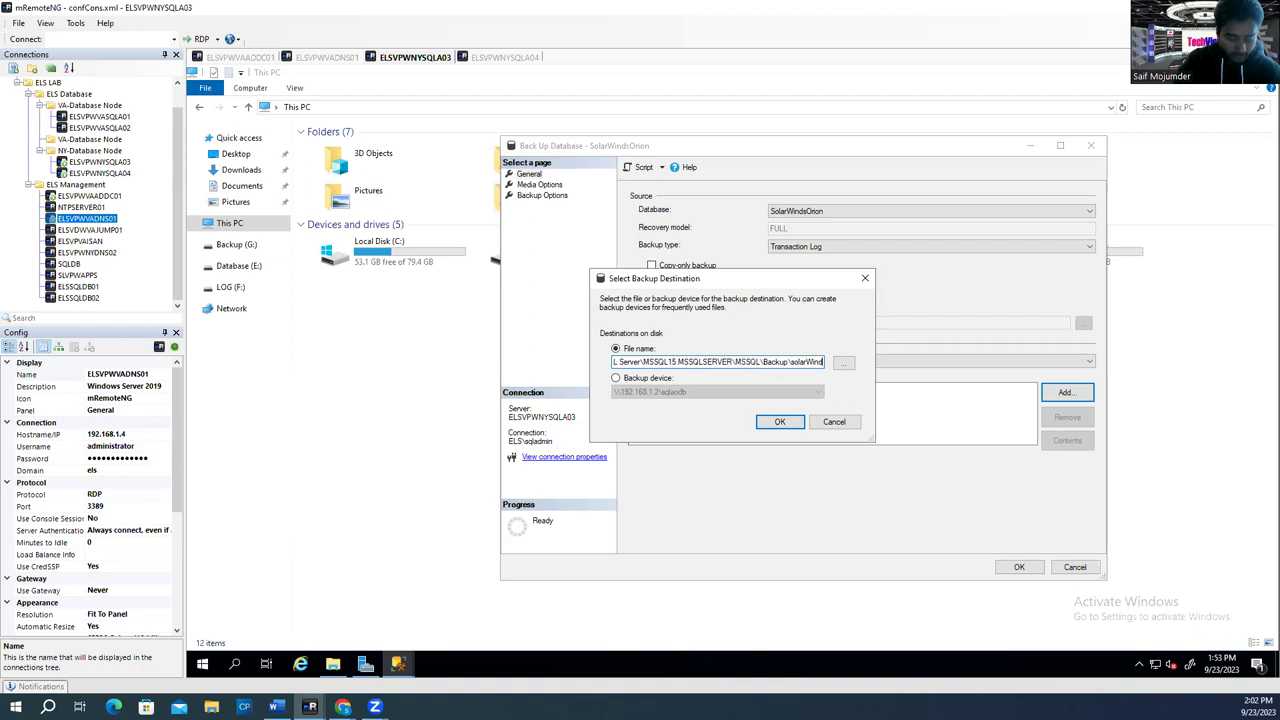
pyautogui.write('b')
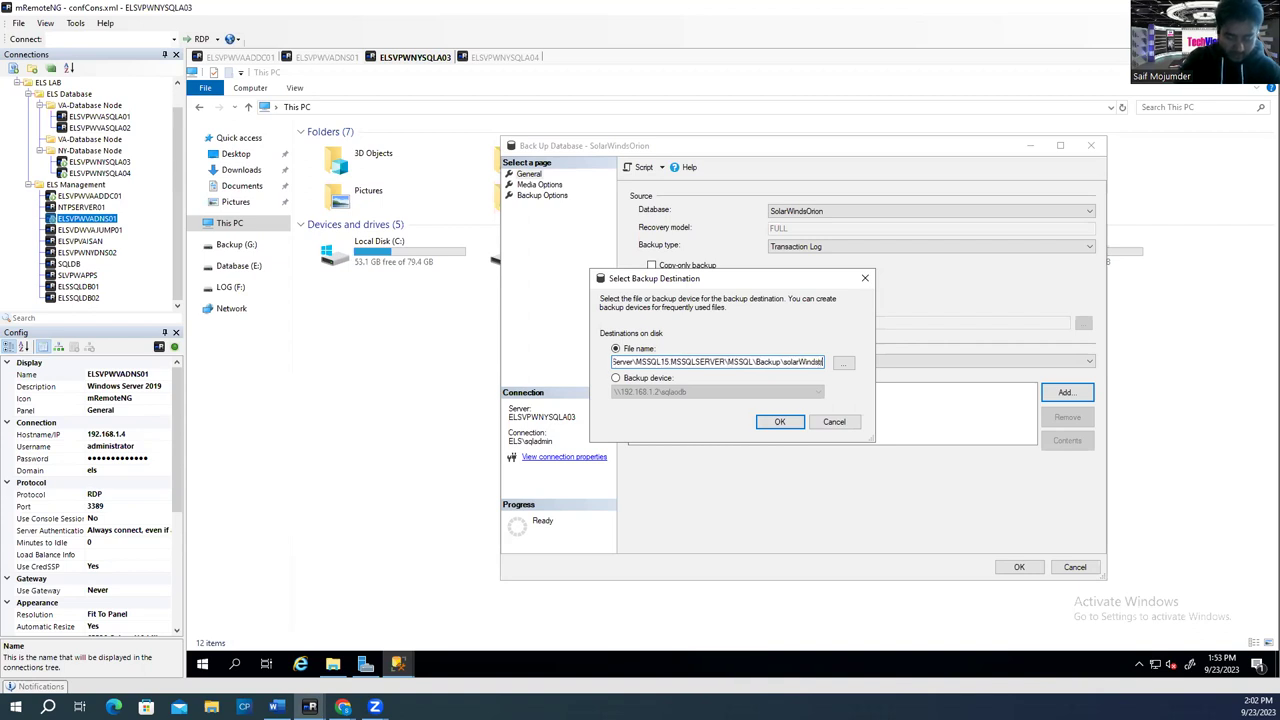
pyautogui.write('log')
pyautogui.write('g')
pyautogui.write('.')
pyautogui.write('trn')
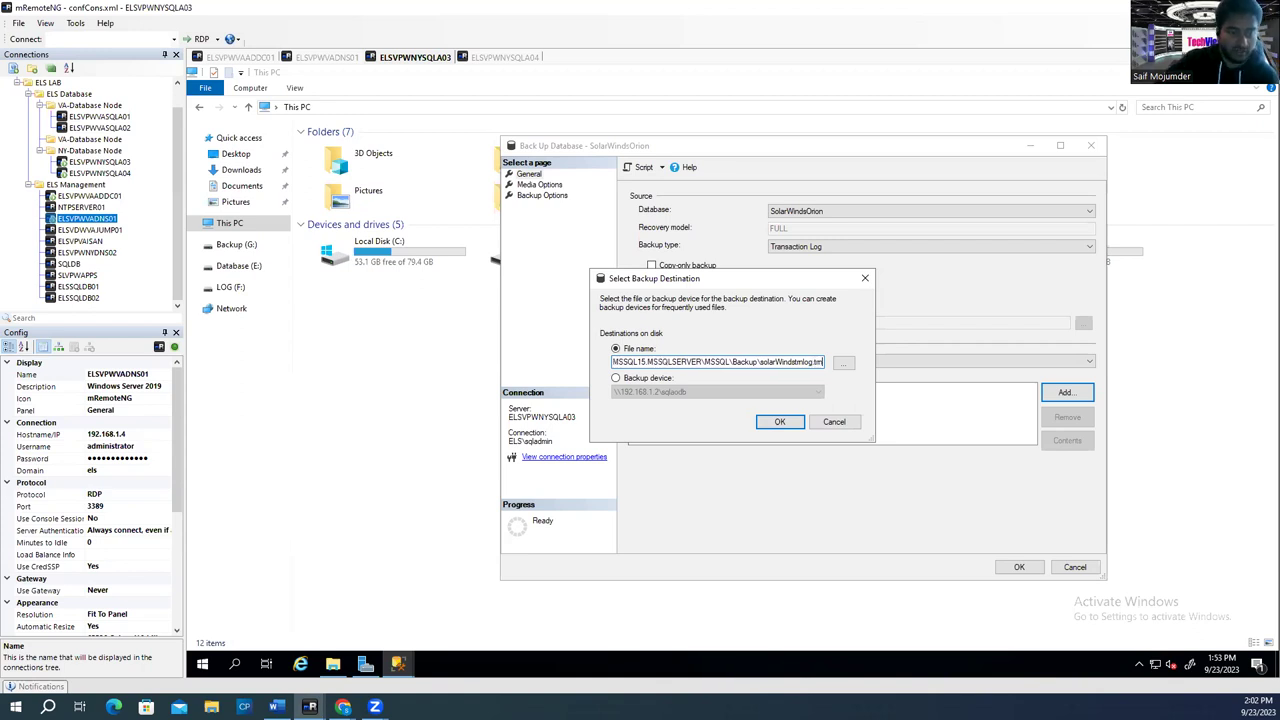
pyautogui.click(780, 421)
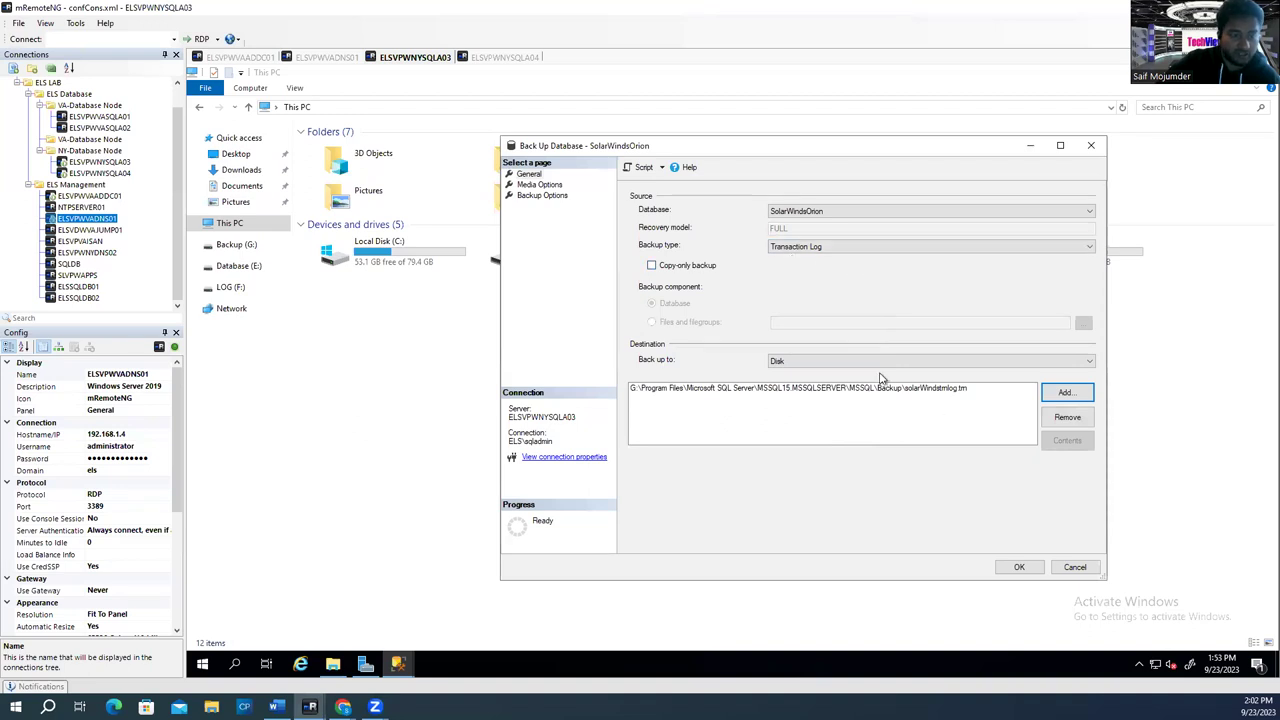
# Step: Run the SolarWindsOrion transaction log backup and check its progress in the Back Up Database window
pyautogui.click(1018, 569)
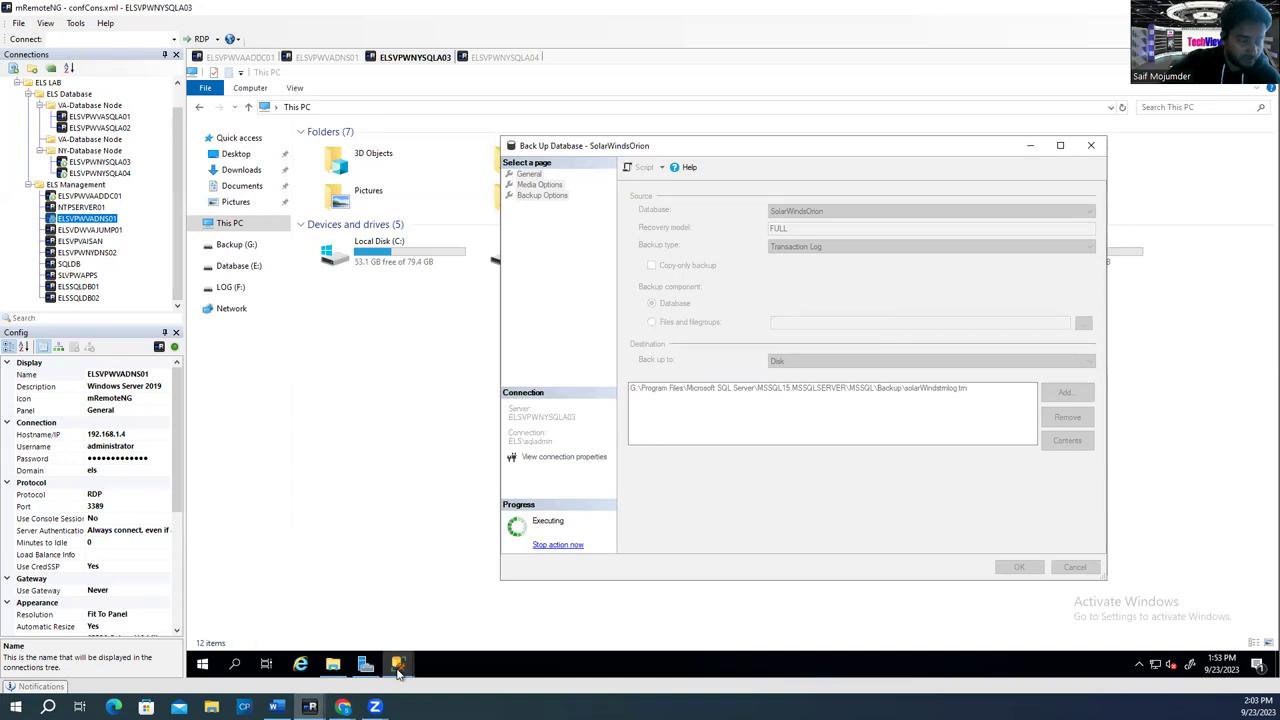
pyautogui.moveTo(376, 703)
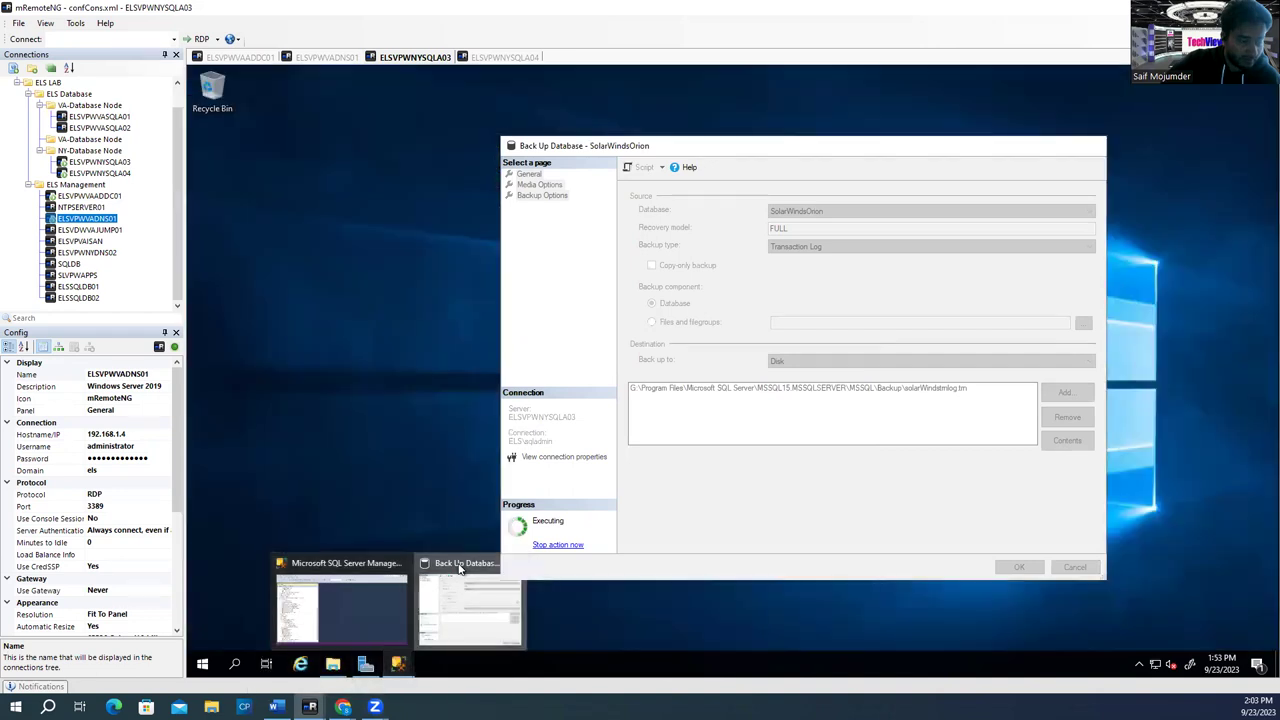
pyautogui.click(461, 569)
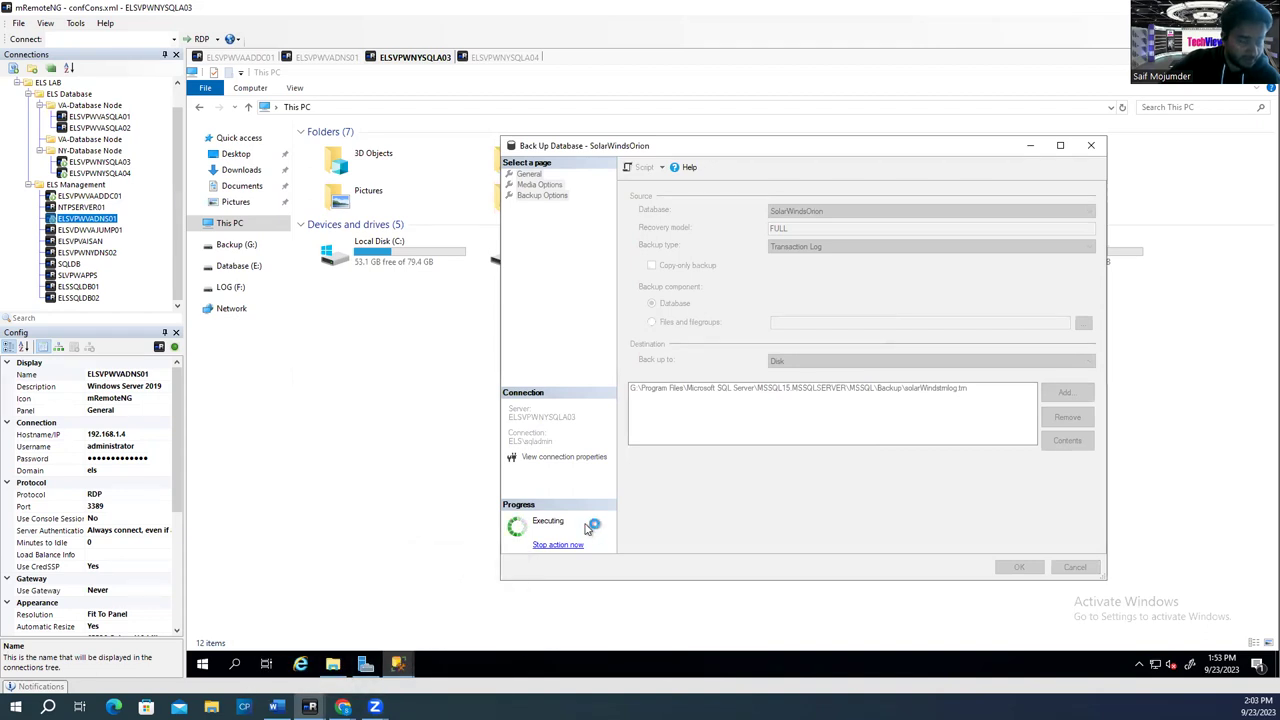
pyautogui.moveTo(310, 706)
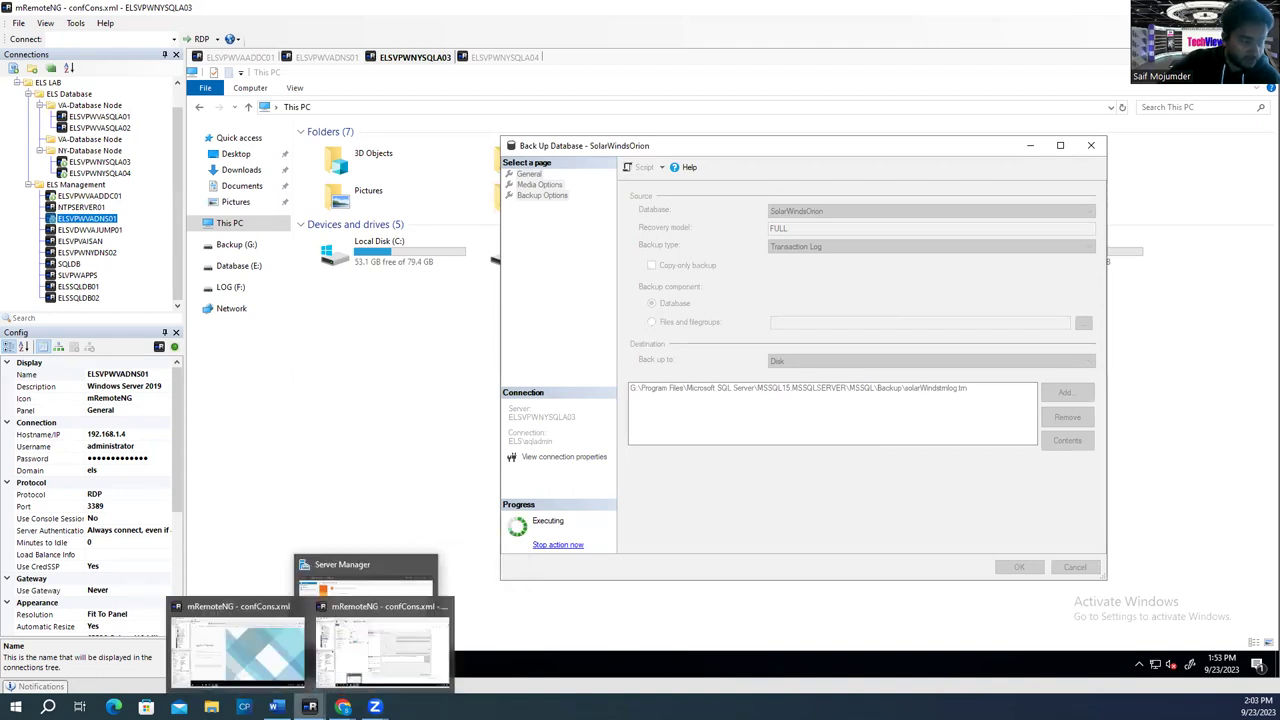
# Step: Dismiss the completion message of the SolarWindsOrion transaction log backup and close the SQLQuery1.sql query window
pyautogui.moveTo(358, 695)
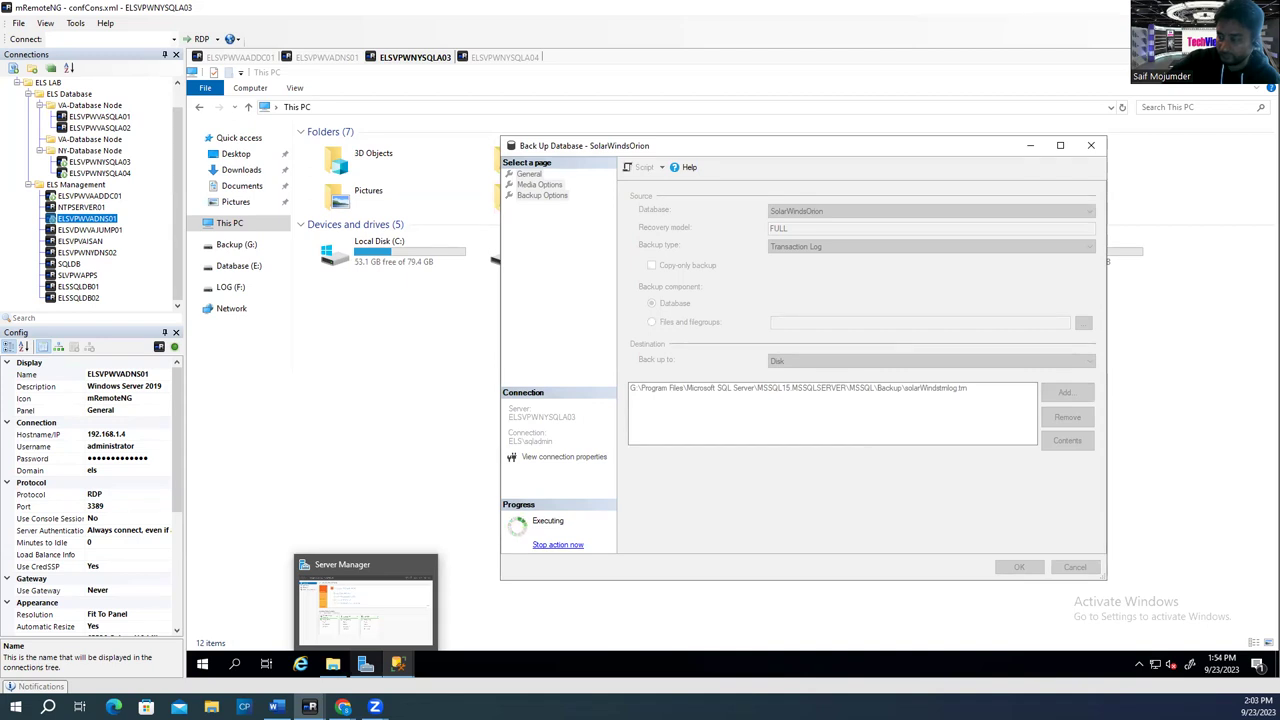
pyautogui.click(365, 664)
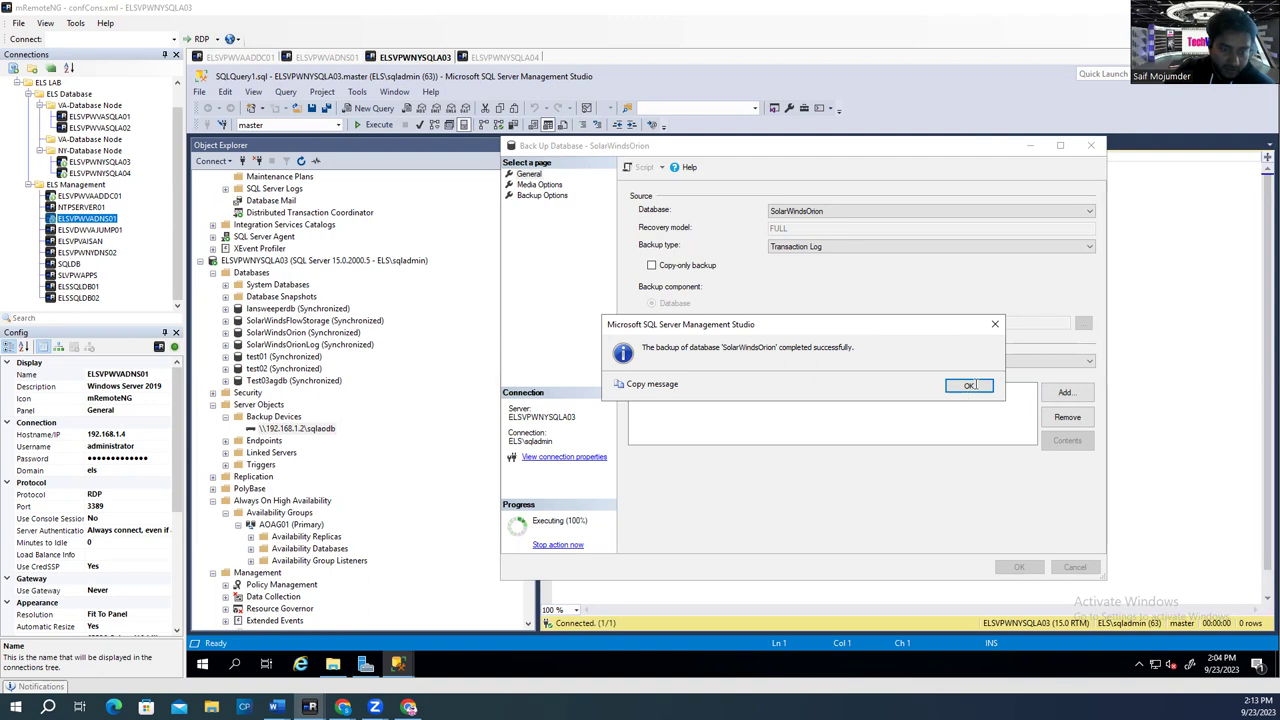
pyautogui.click(969, 387)
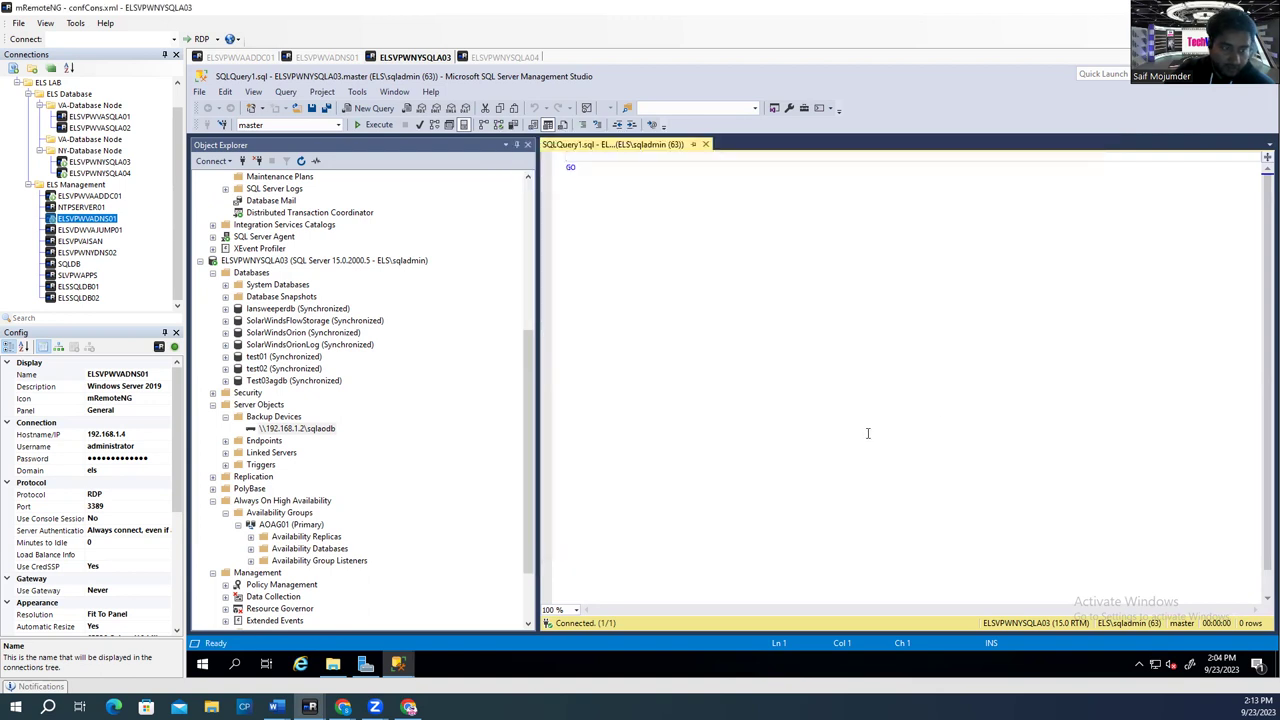
pyautogui.press('Down')
pyautogui.press('Down')
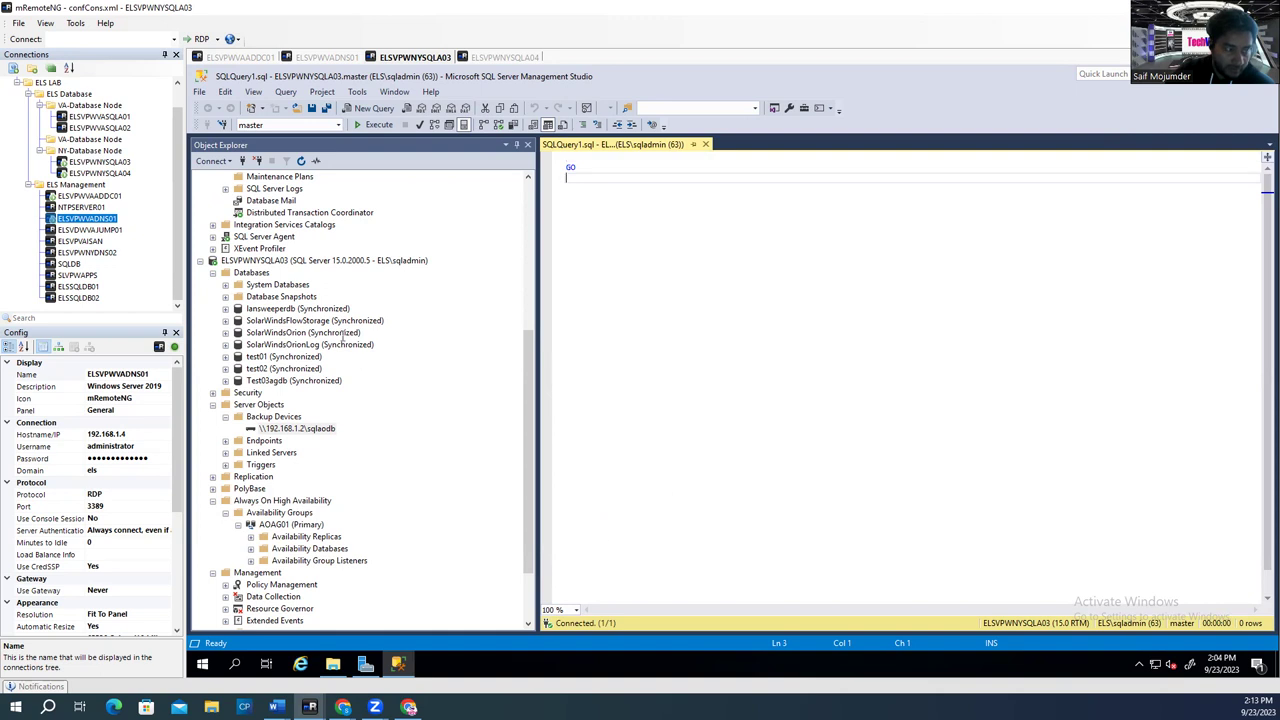
pyautogui.click(400, 666)
pyautogui.click(402, 667)
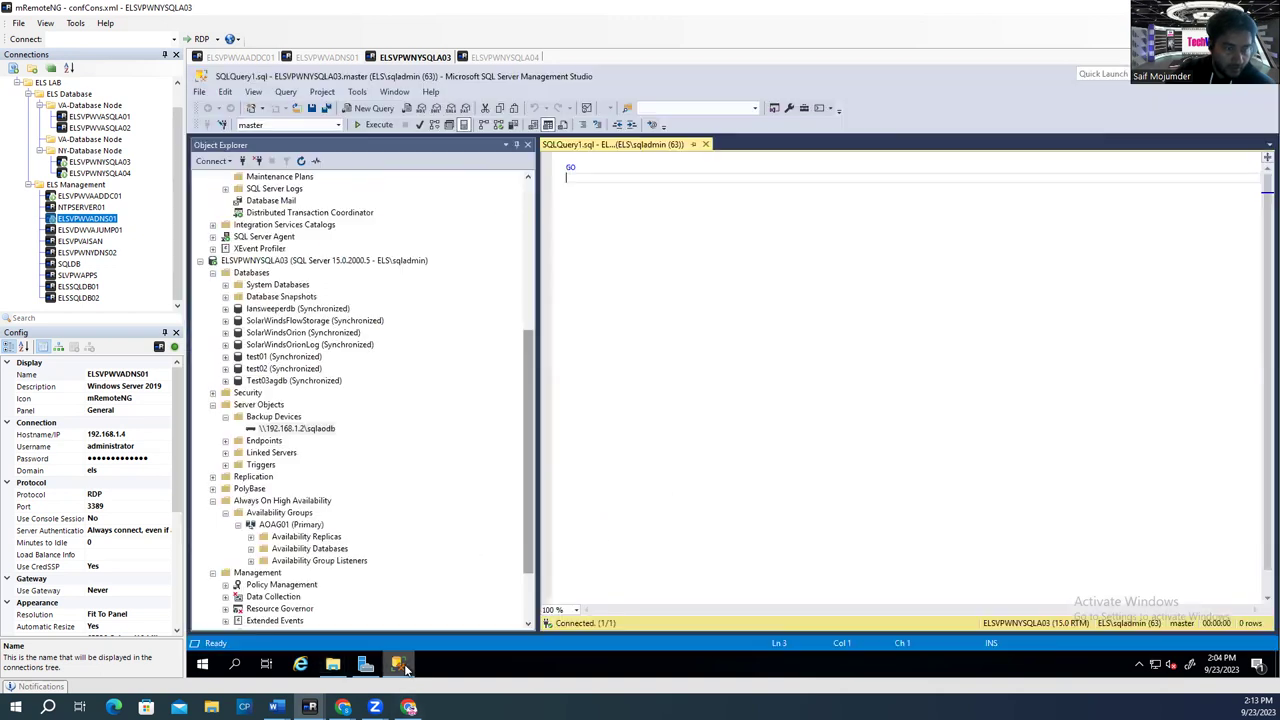
pyautogui.click(706, 146)
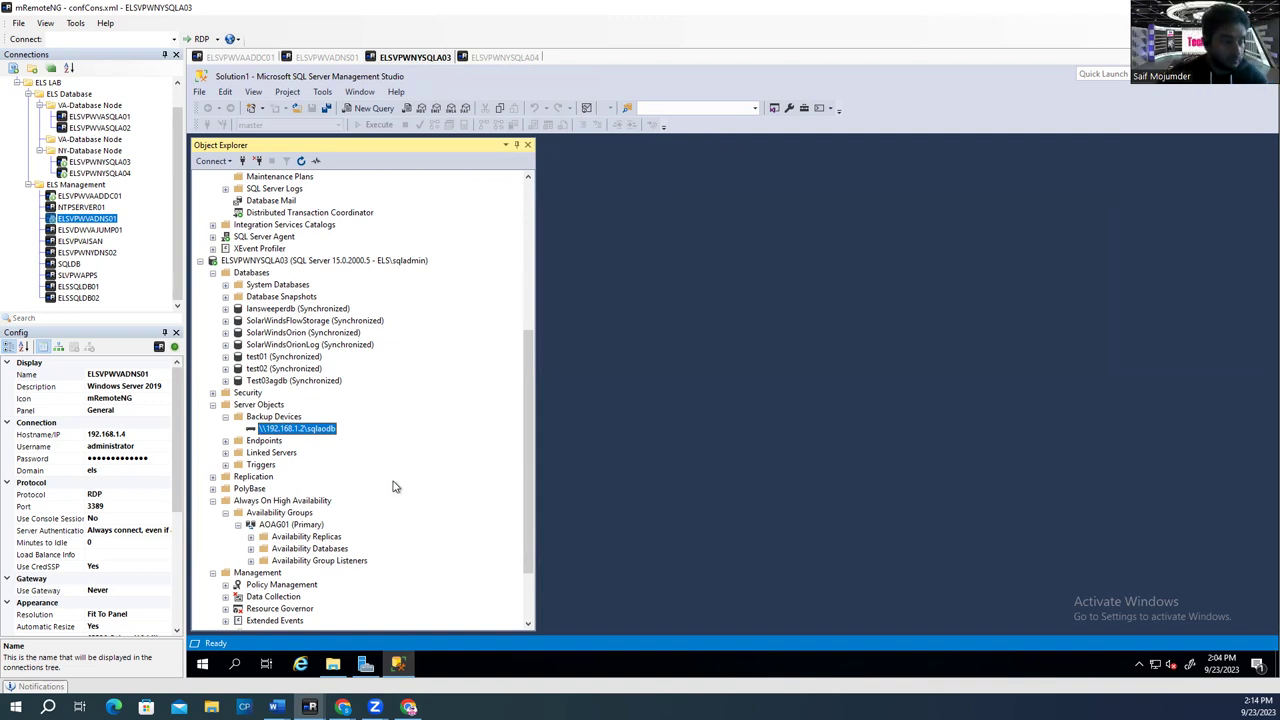
pyautogui.rightClick(288, 418)
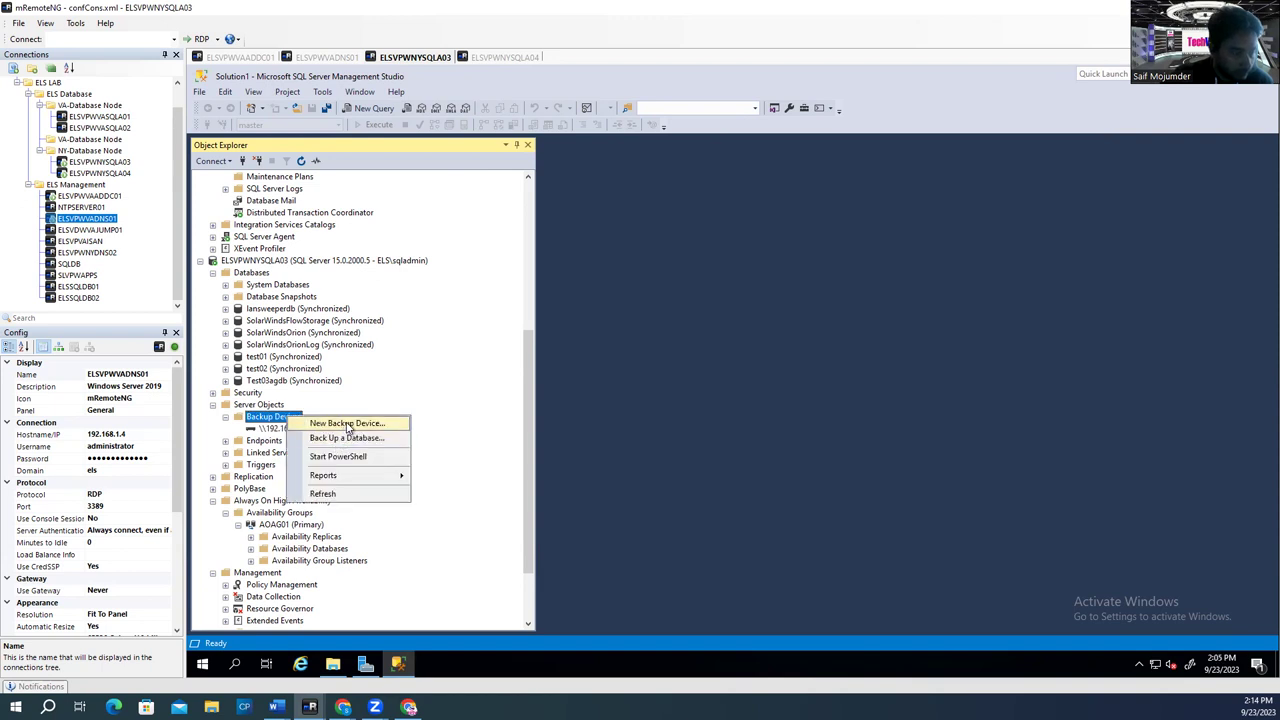
pyautogui.click(346, 424)
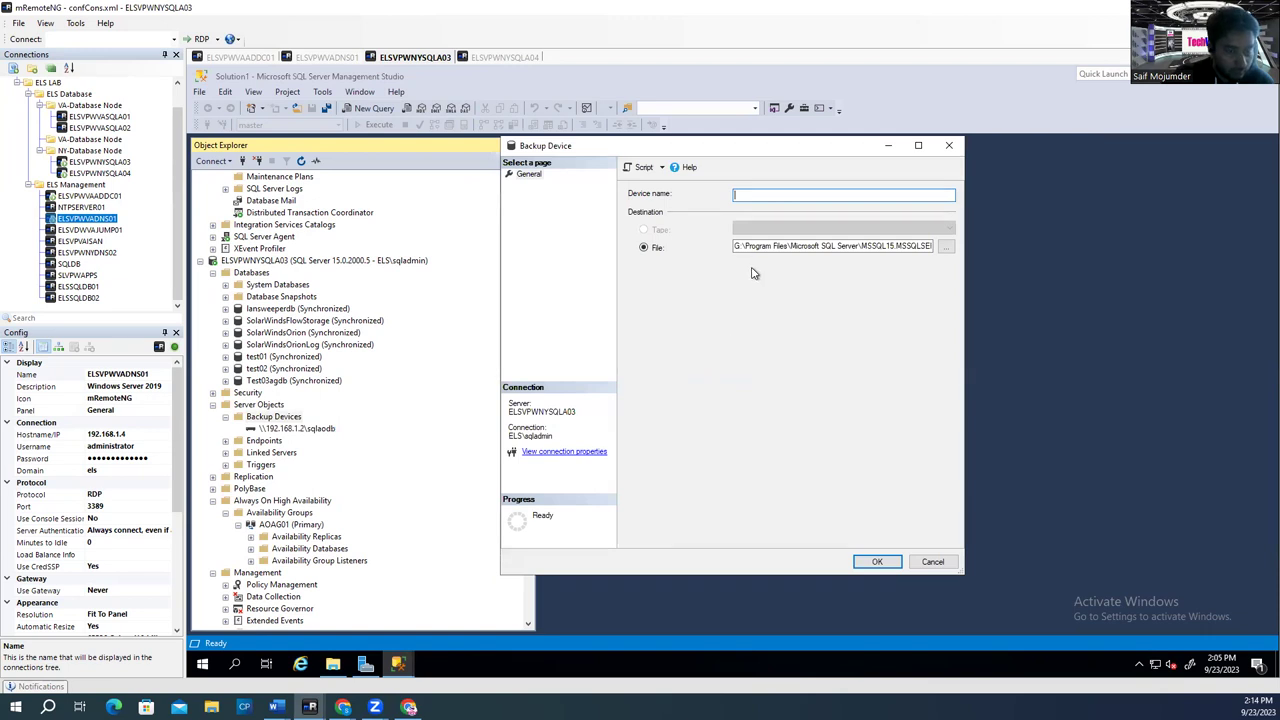
pyautogui.write('\\\\Elsdc01\\sqlaodb')
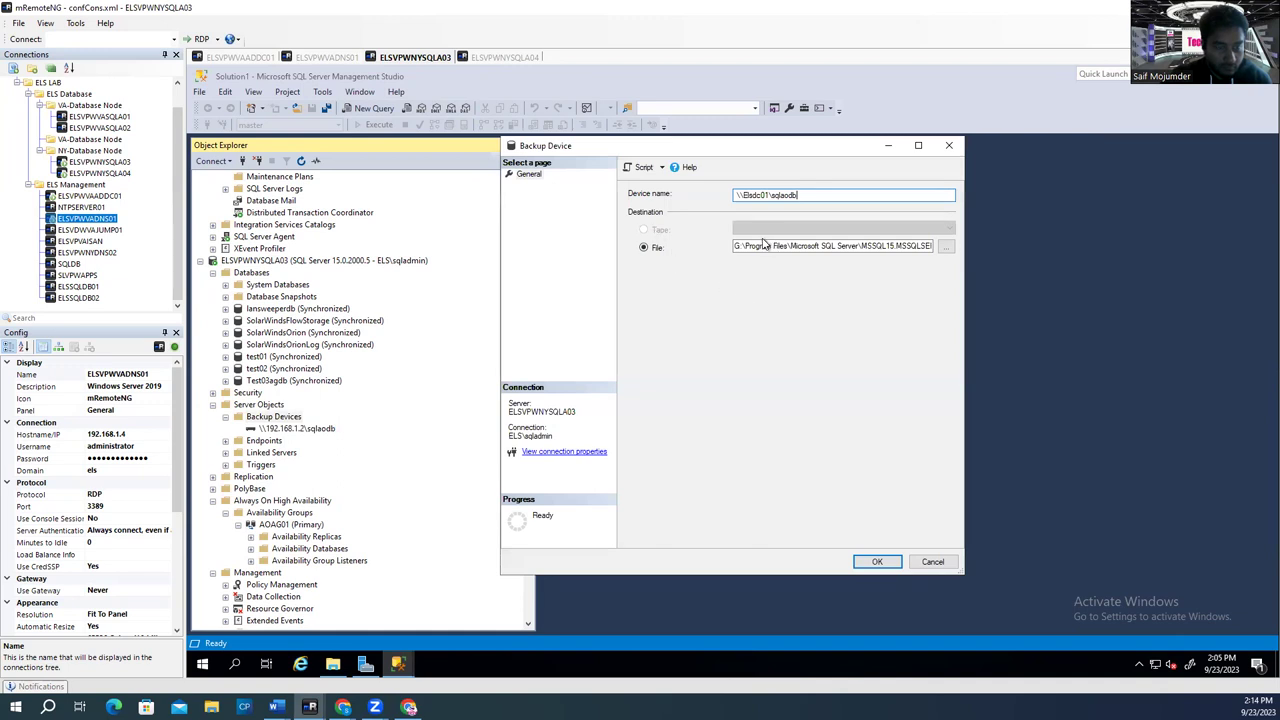
pyautogui.moveTo(735, 246); pyautogui.dragTo(931, 255)
pyautogui.write('\\\\Elsdc01\\sqlaodb')
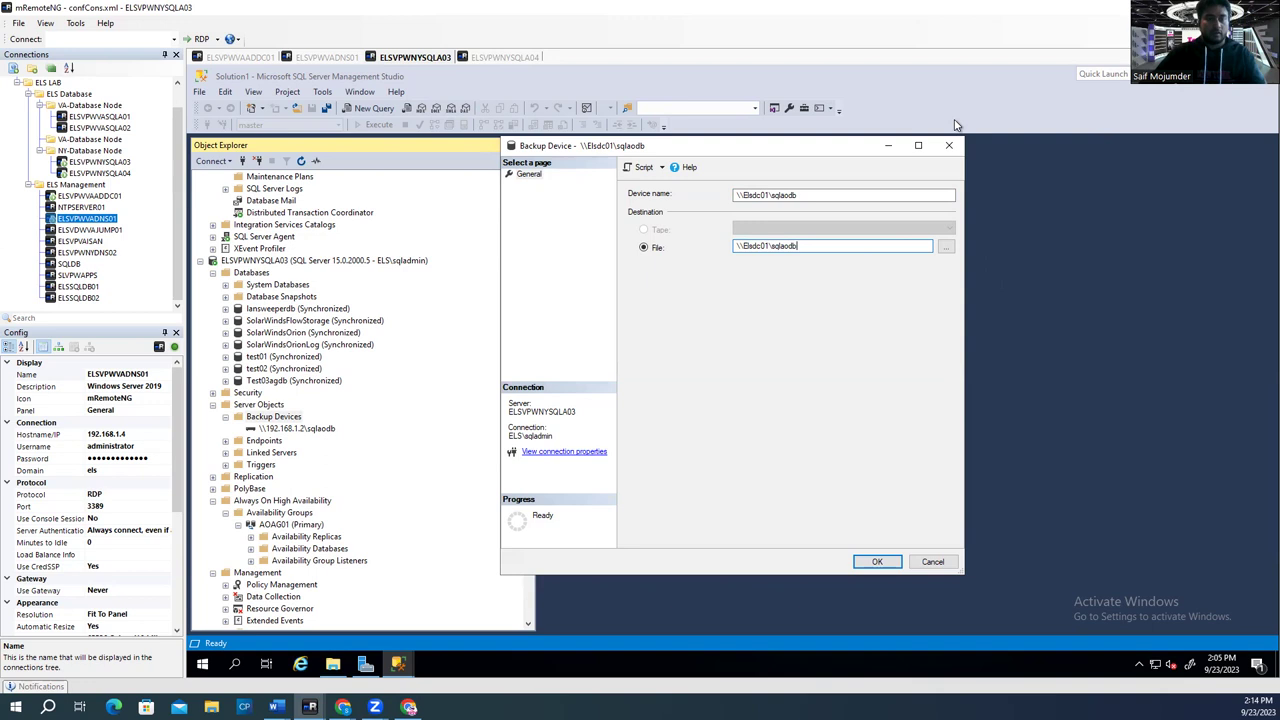
pyautogui.click(949, 145)
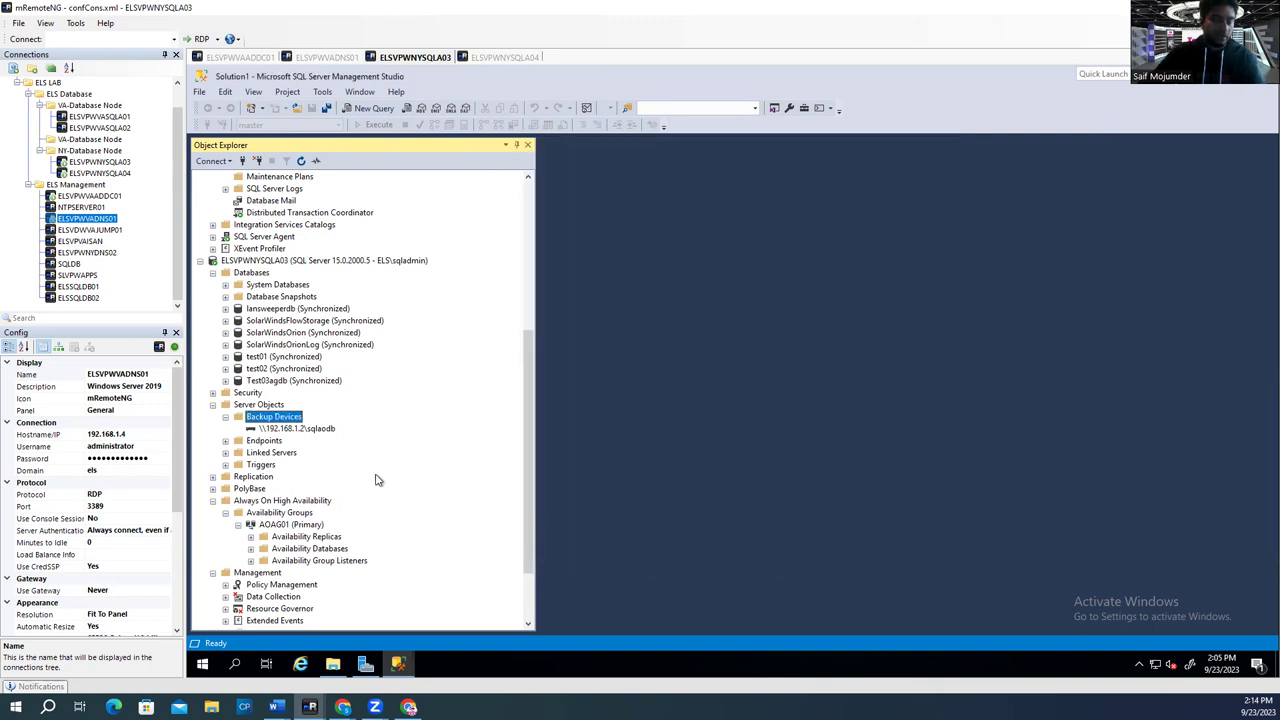
# Step: Collapse the Backup Devices folder and copy the name of the SolarWindsFlowStorage database without renaming it
pyautogui.click(326, 430)
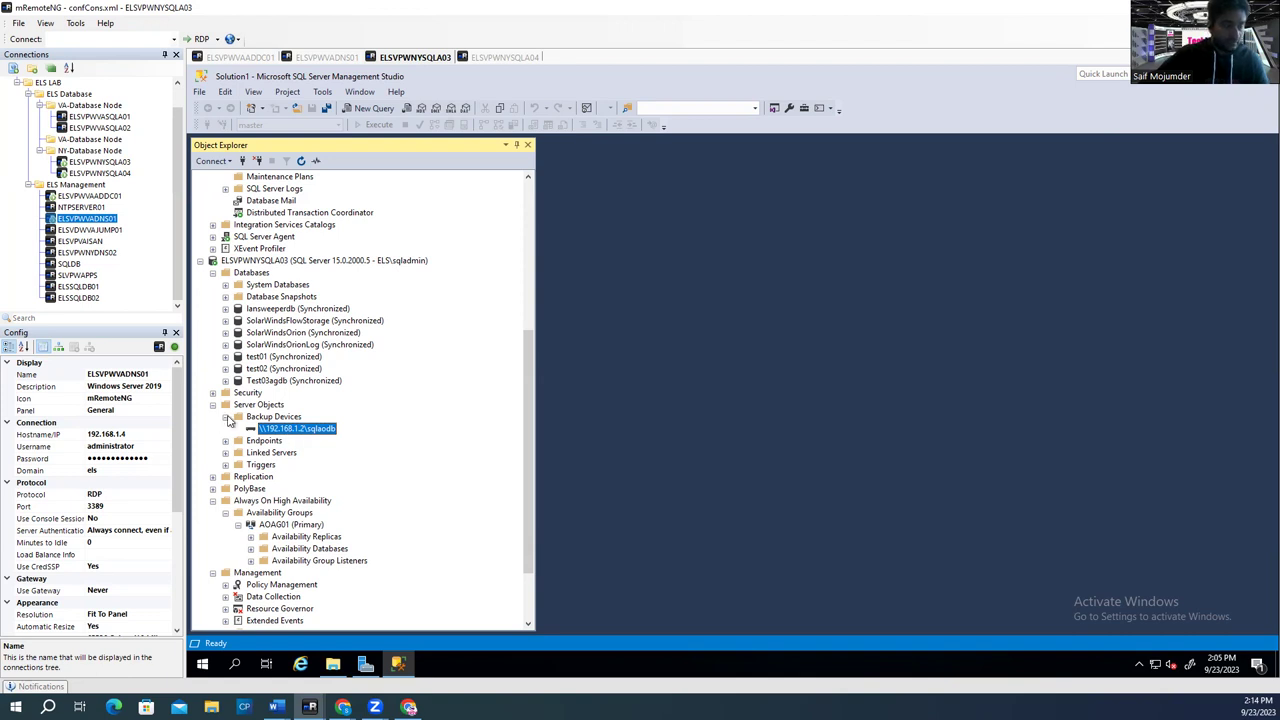
pyautogui.click(227, 419)
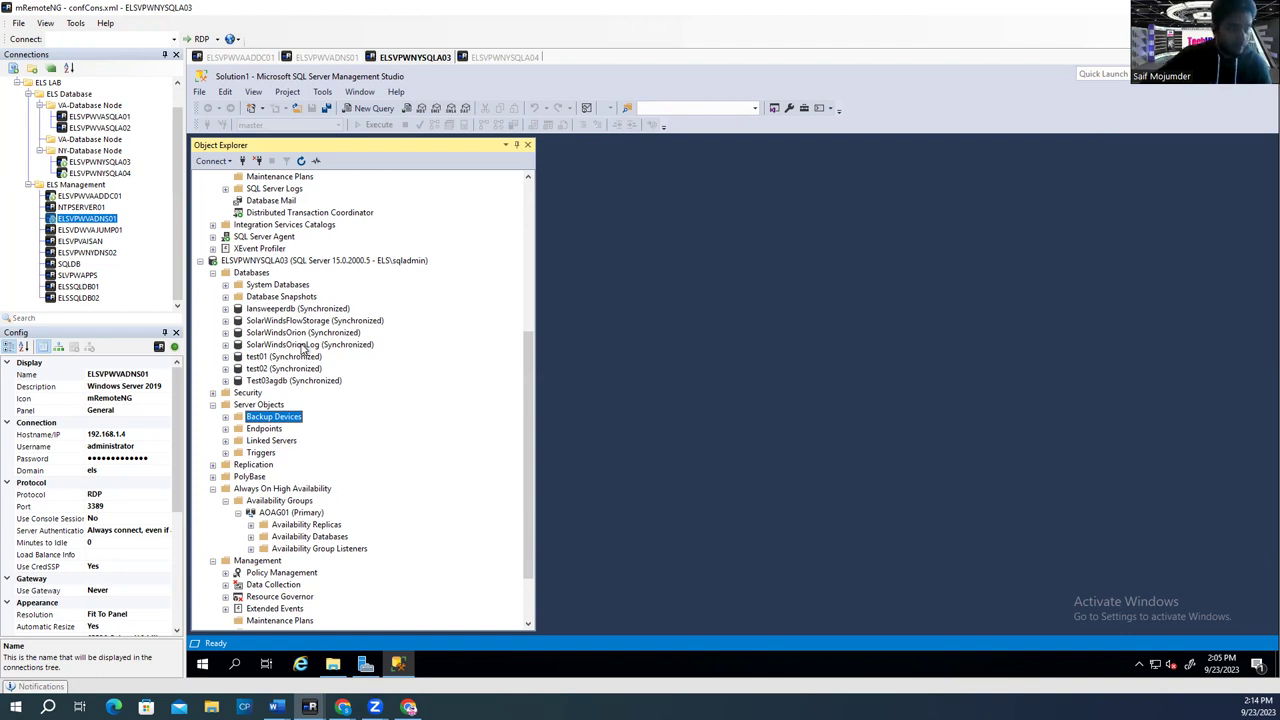
pyautogui.click(304, 334)
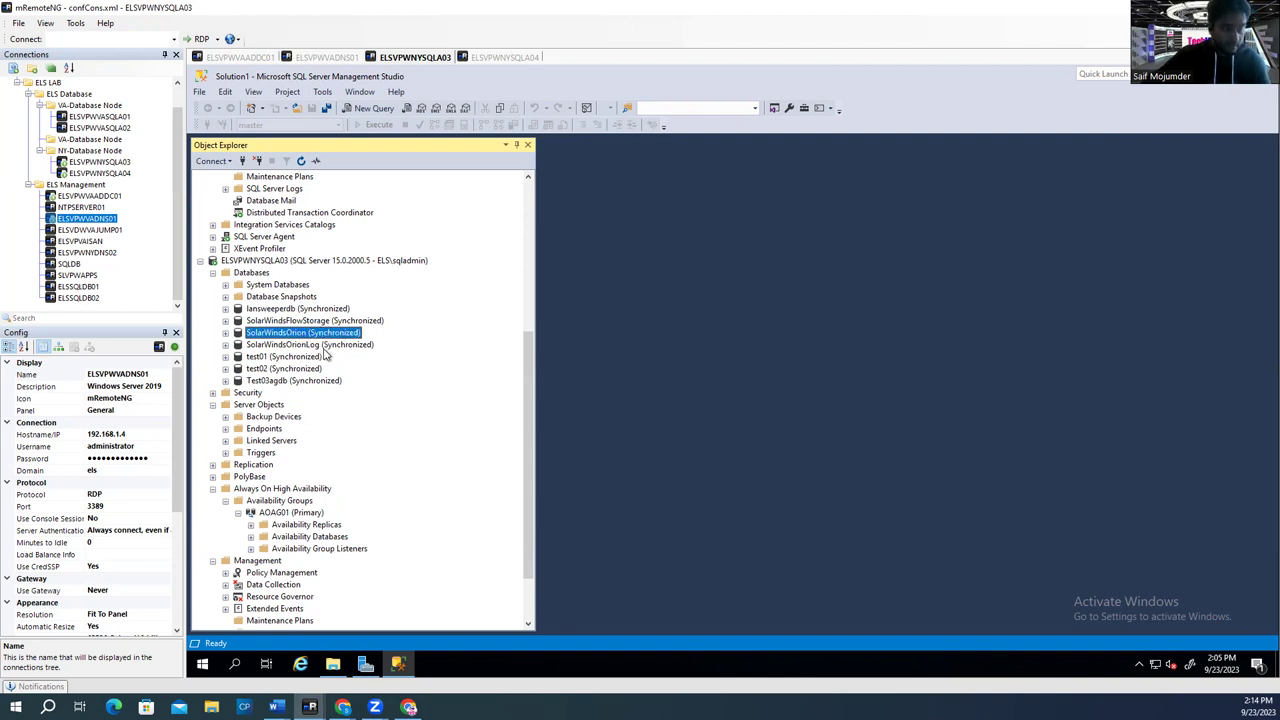
pyautogui.click(302, 321)
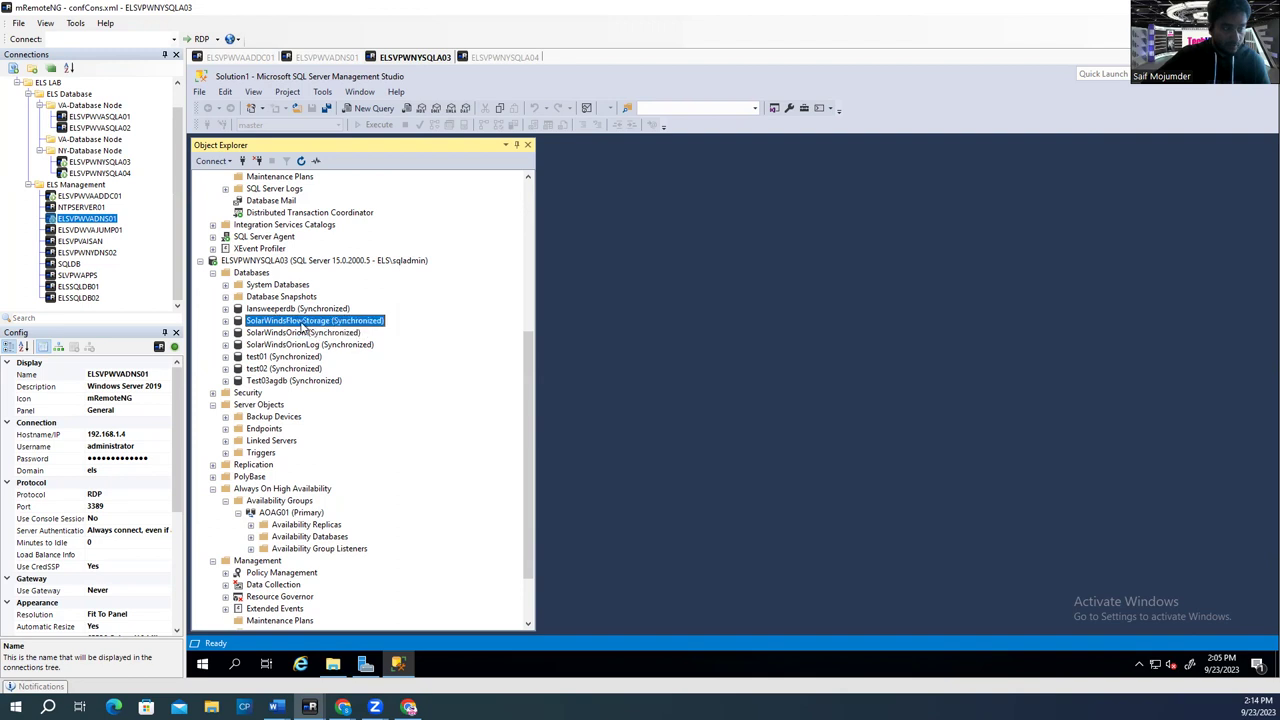
pyautogui.rightClick(302, 322)
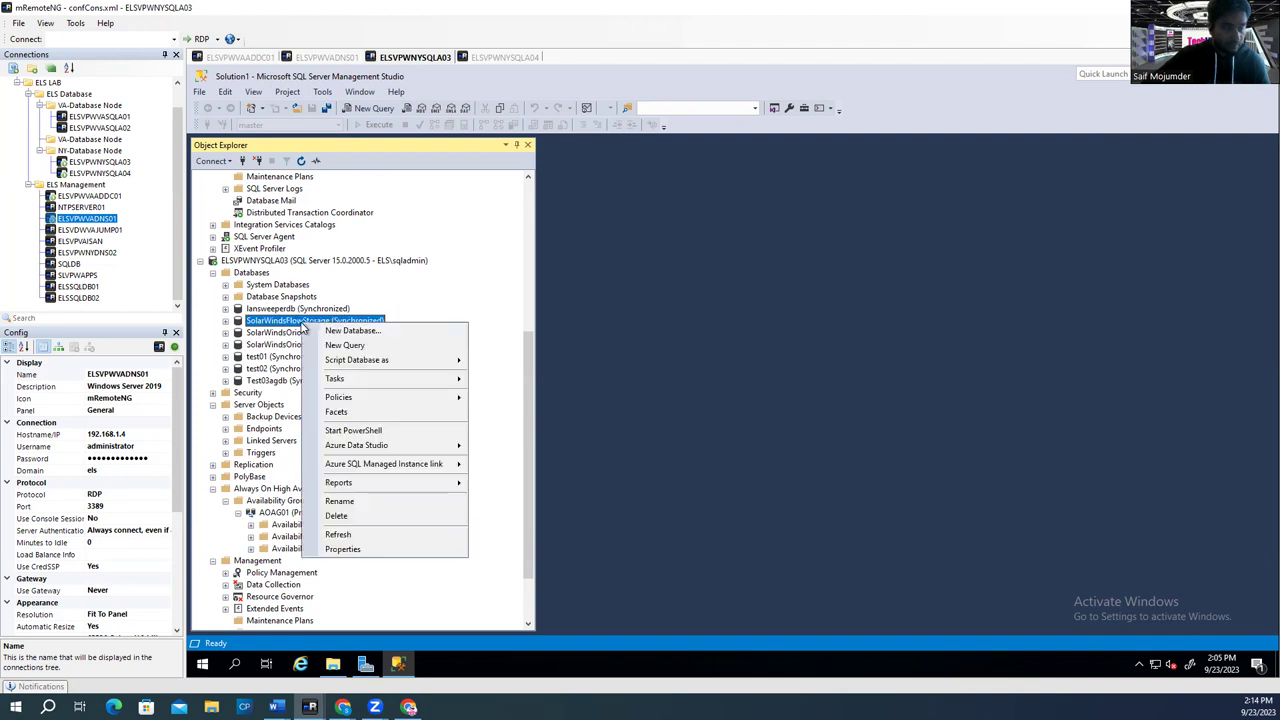
pyautogui.click(360, 503)
pyautogui.hotkey('ctrl', 'c')
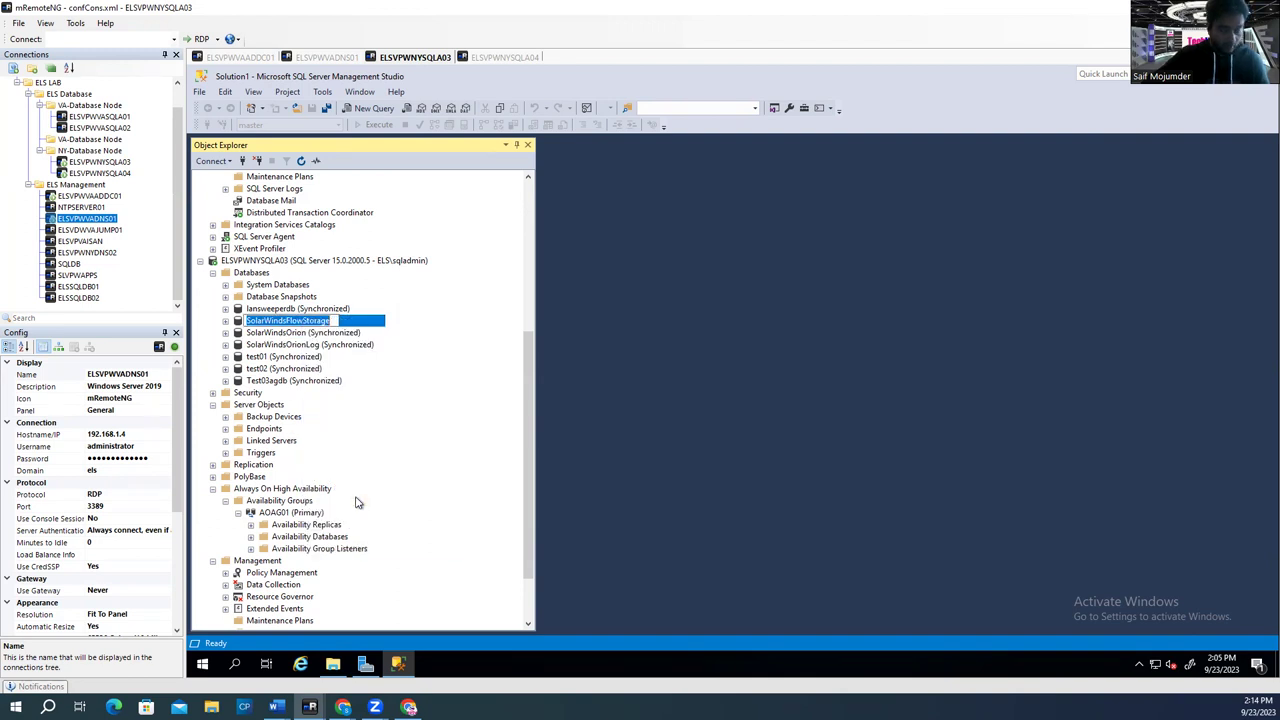
pyautogui.press('Escape')
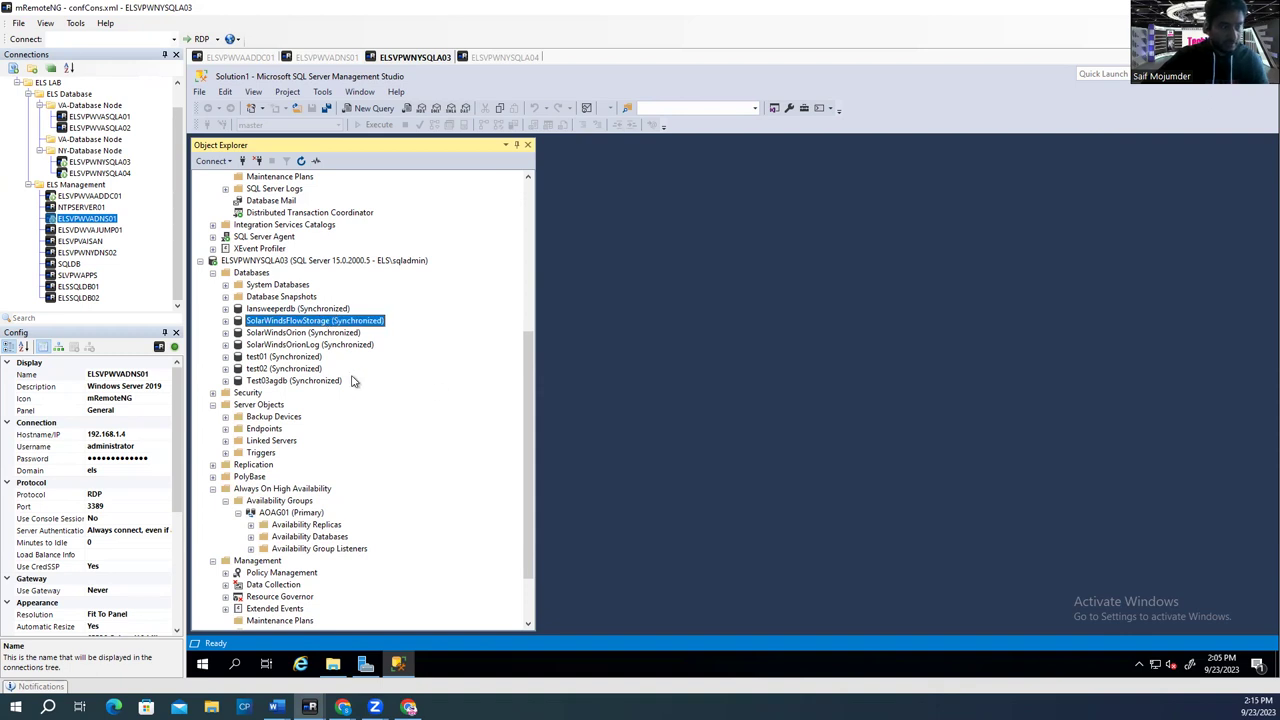
# Step: Open the backup settings for the SolarWindsFlowStorage database and remove the existing network share destination
pyautogui.rightClick(337, 322)
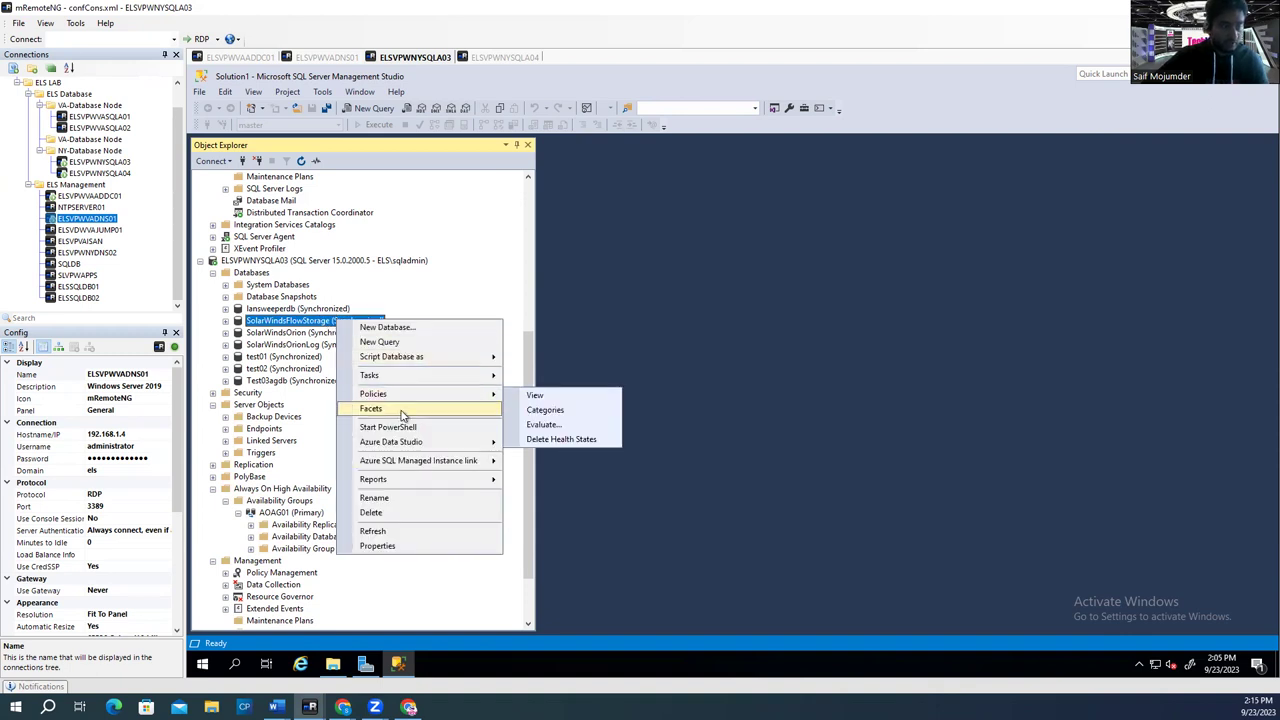
pyautogui.moveTo(425, 375)
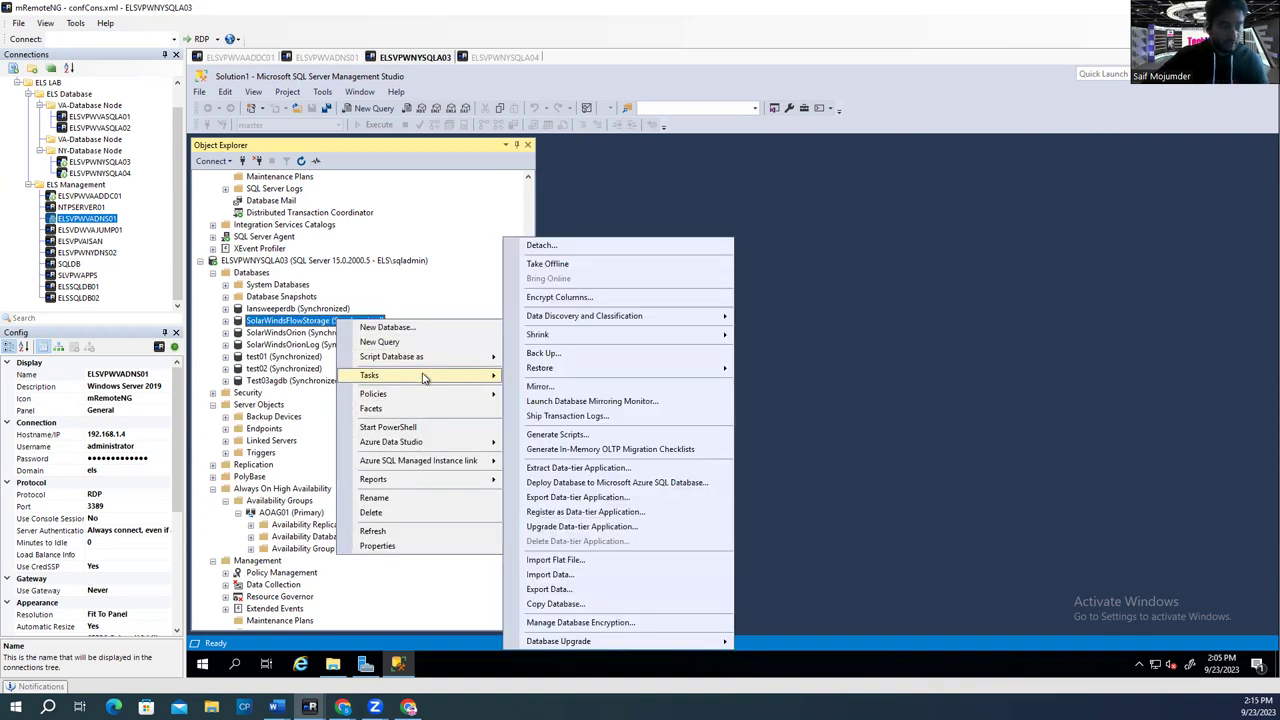
pyautogui.click(575, 355)
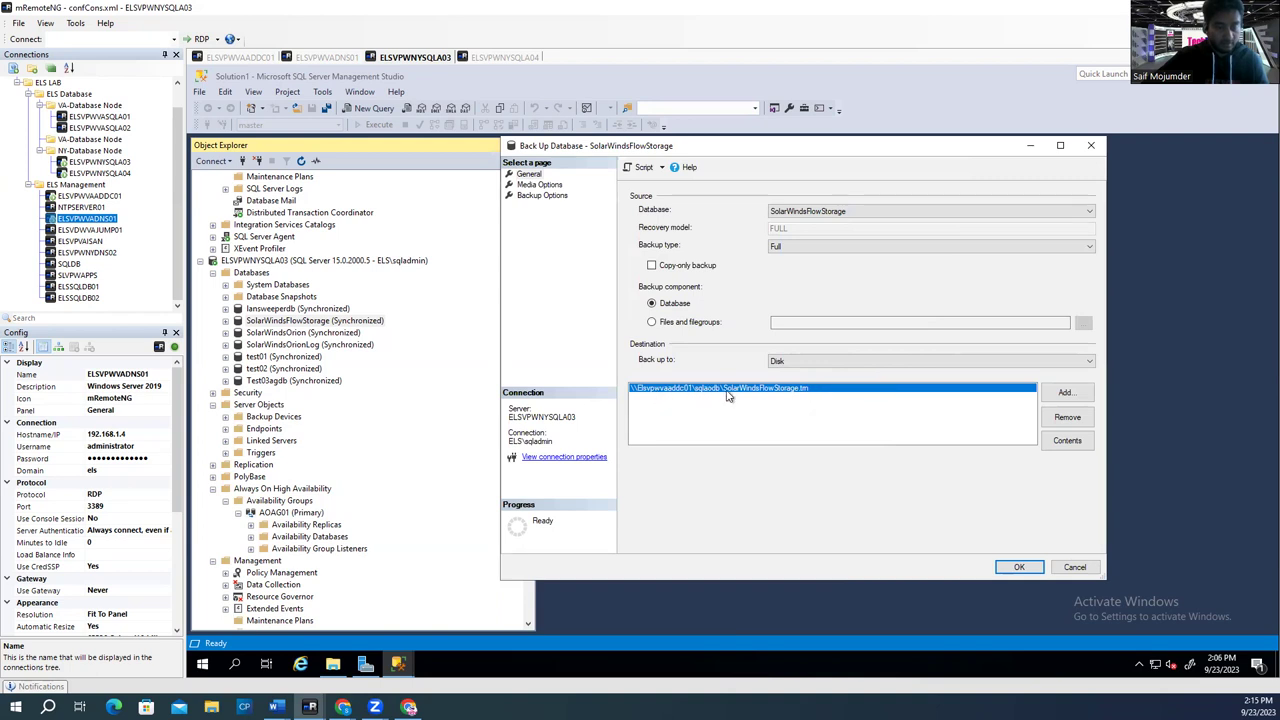
pyautogui.click(1068, 417)
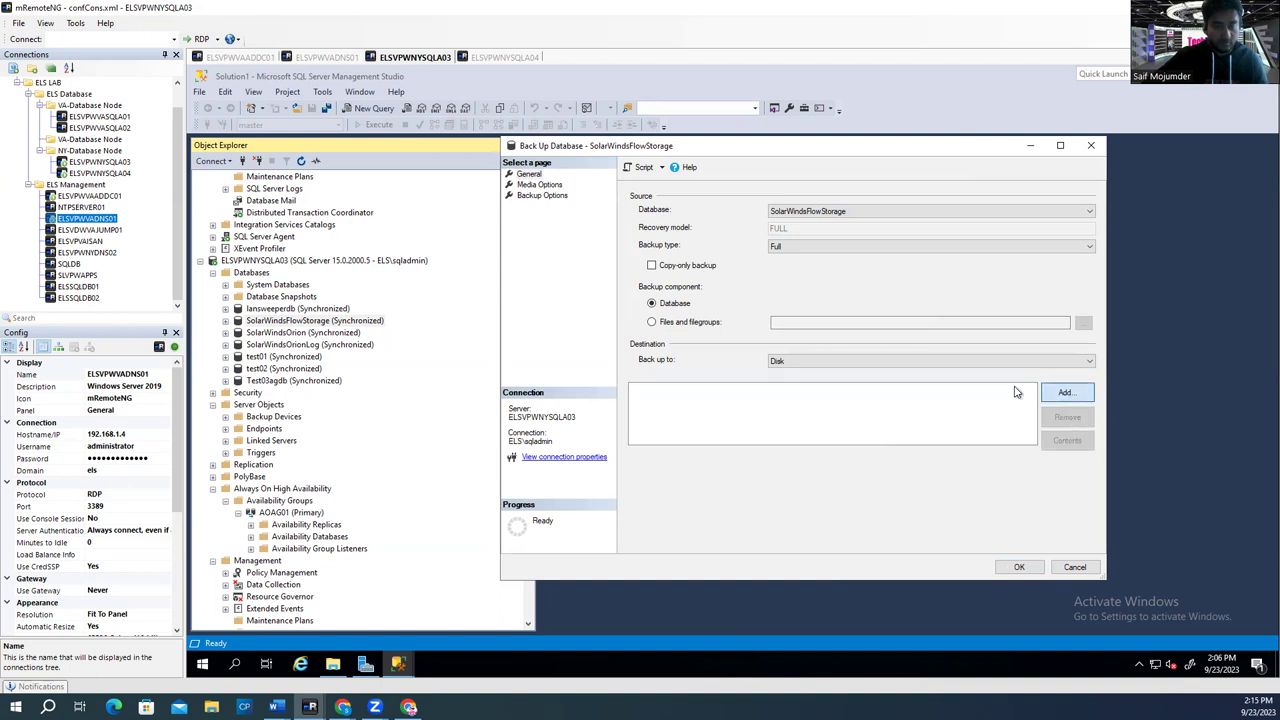
# Step: Add SolarWindsFlowStorage.trn in G:\Program Files\Microsoft SQL Server\MSSQL15.MSSQLSERVER\MSSQL\Backup as the backup destination file
pyautogui.click(1066, 392)
pyautogui.click(798, 362)
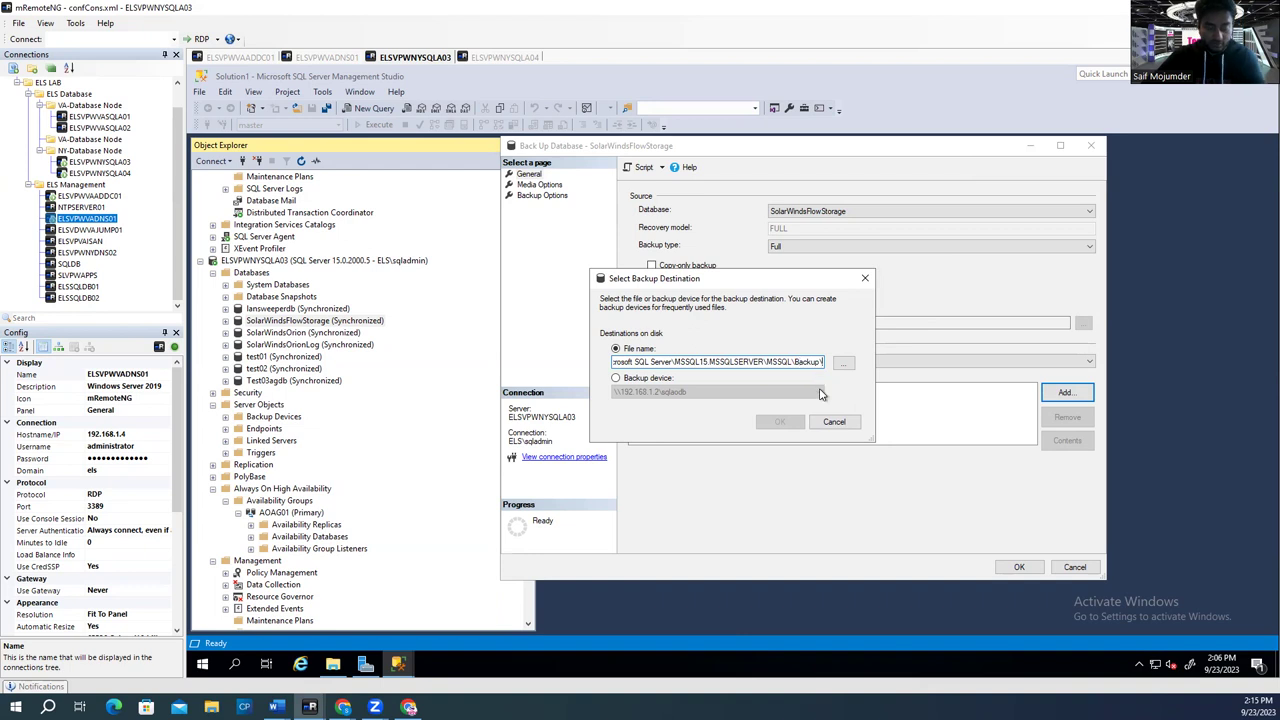
pyautogui.hotkey('ctrl', 'v')
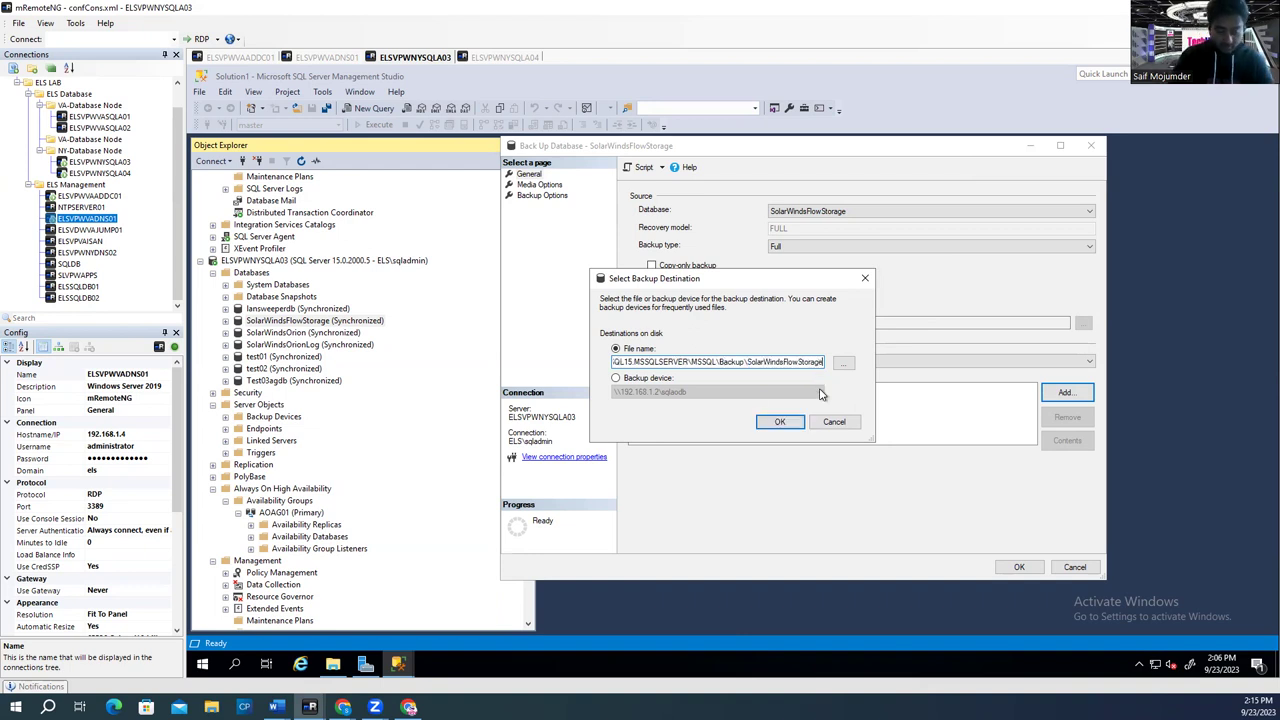
pyautogui.write('.trn')
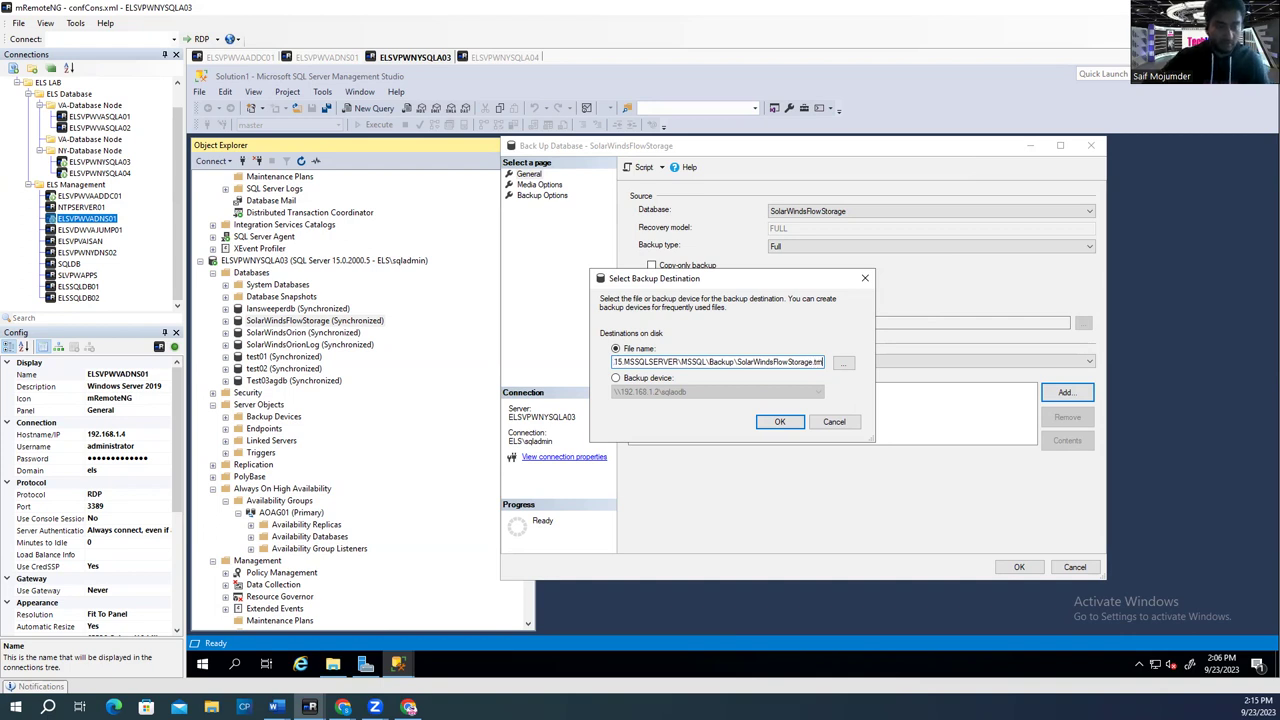
pyautogui.click(781, 422)
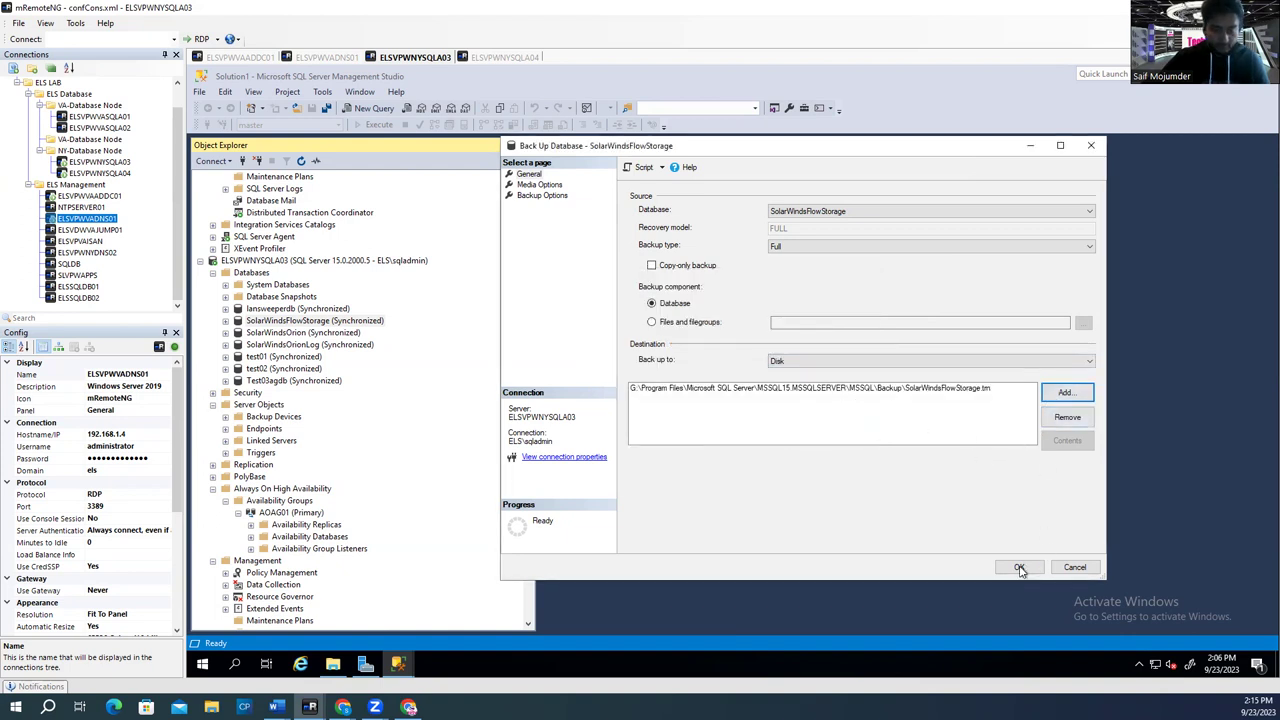
# Step: Set the backup type to Transaction Log and run the SolarWindsFlowStorage backup to completion
pyautogui.click(830, 247)
pyautogui.click(817, 277)
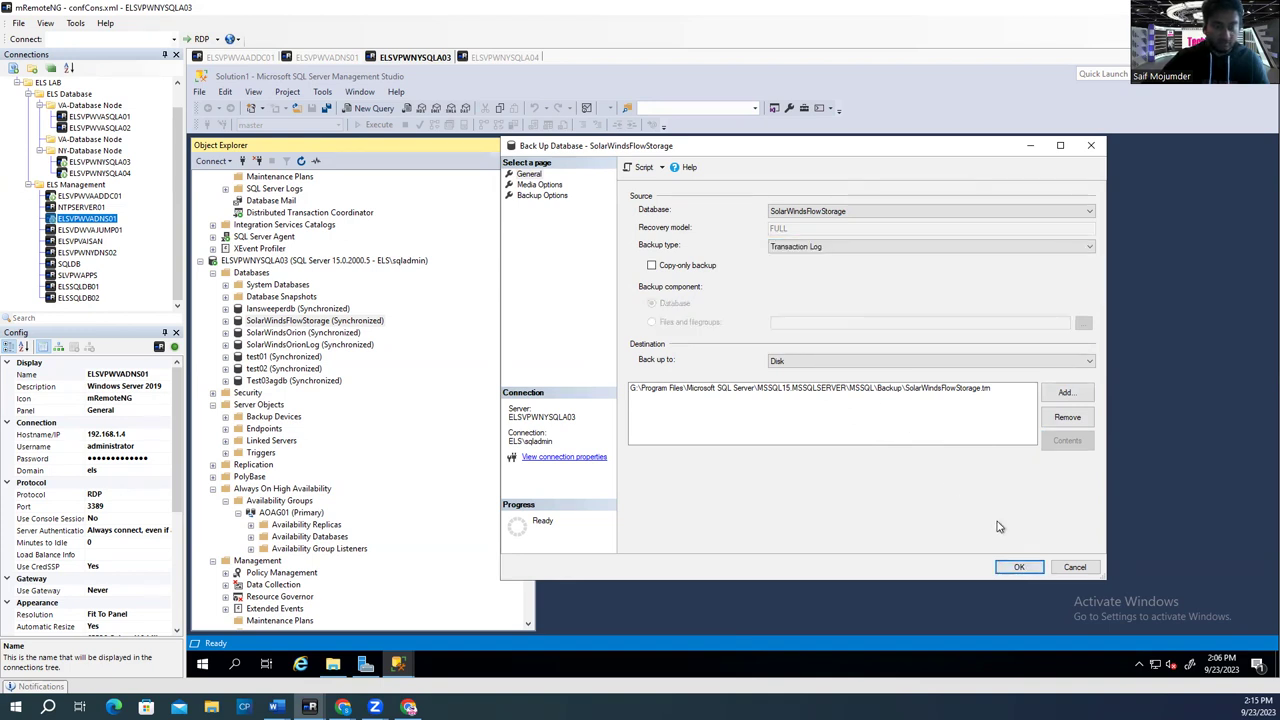
pyautogui.click(1020, 567)
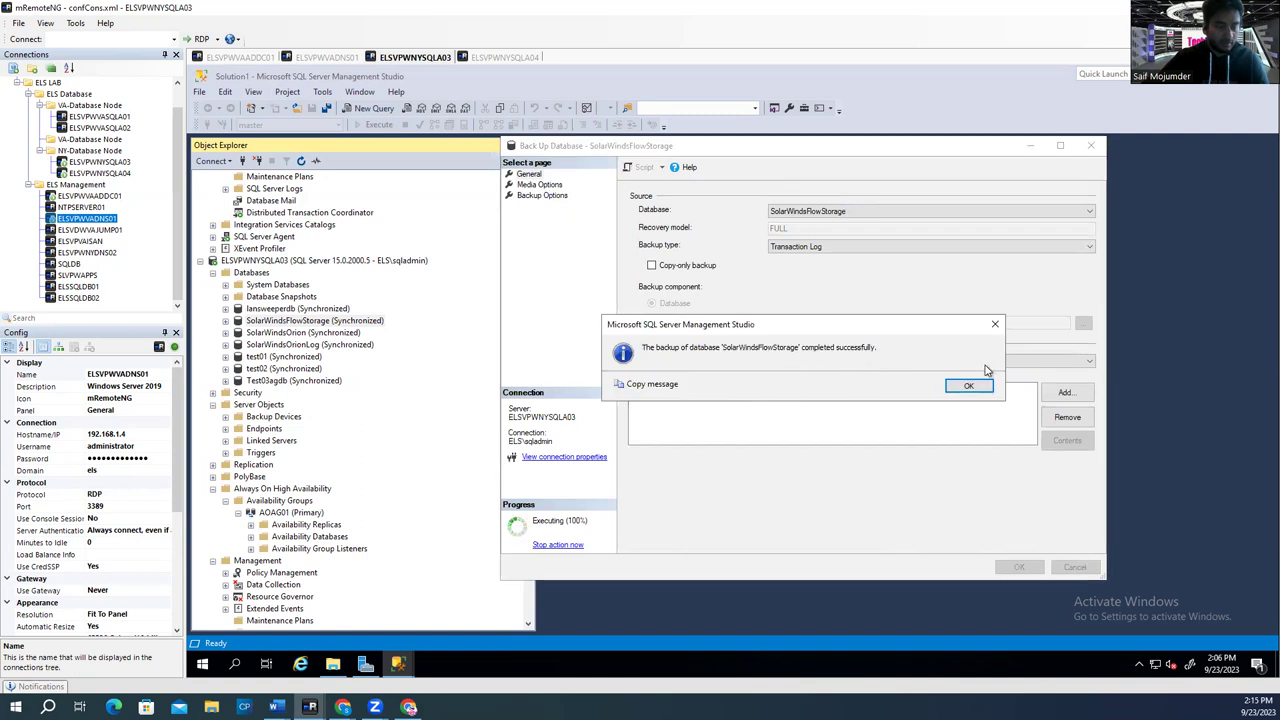
pyautogui.click(970, 387)
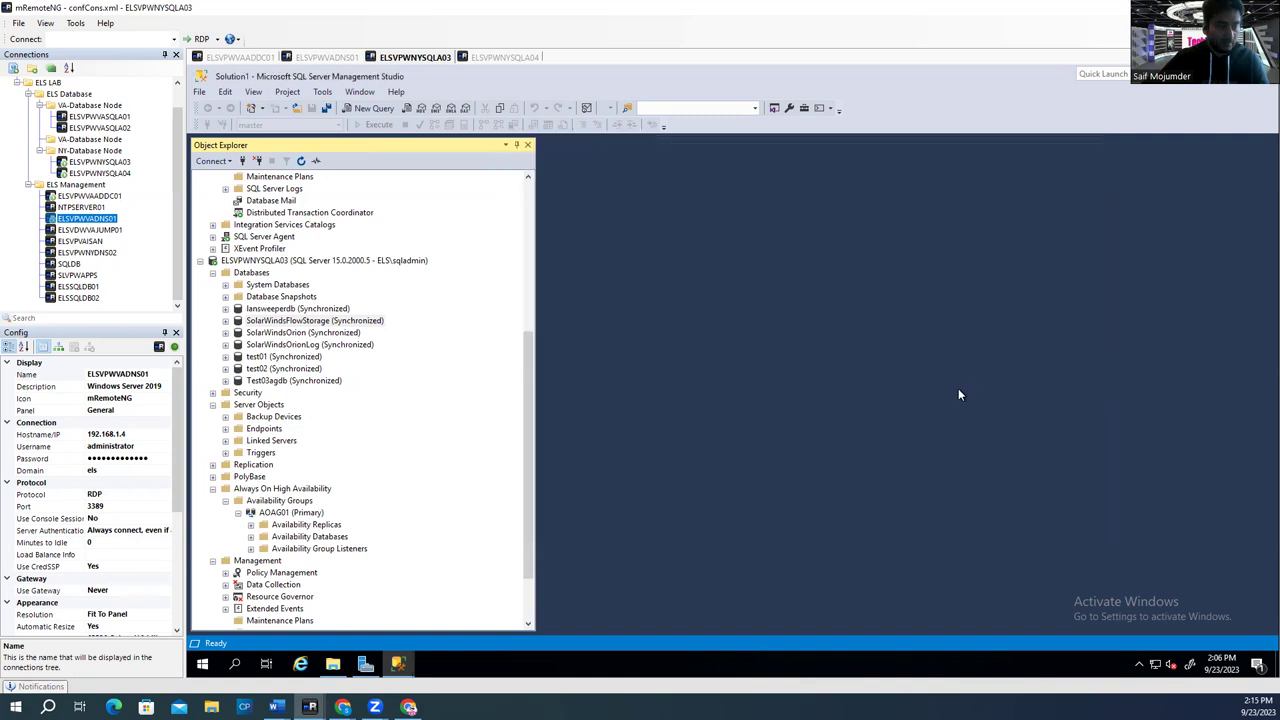
# Step: Copy the name of the lansweeperdb database without renaming it
pyautogui.click(328, 309)
pyautogui.rightClick(327, 313)
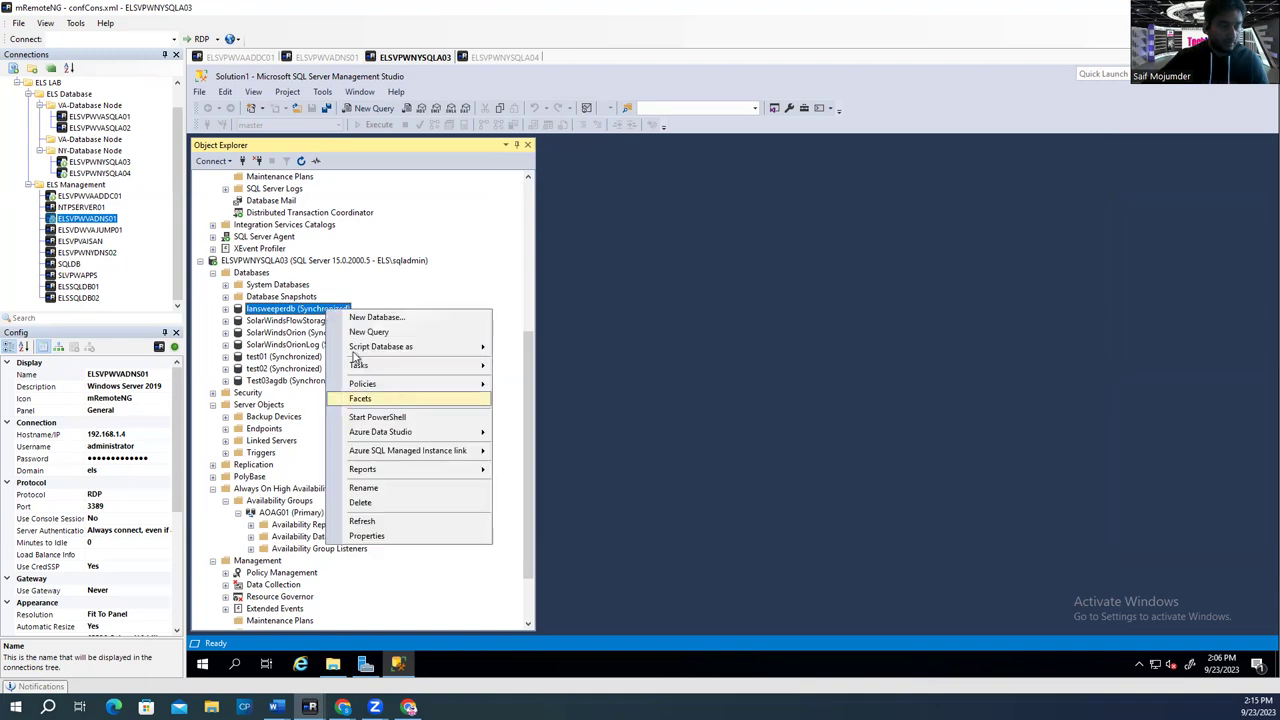
pyautogui.click(364, 488)
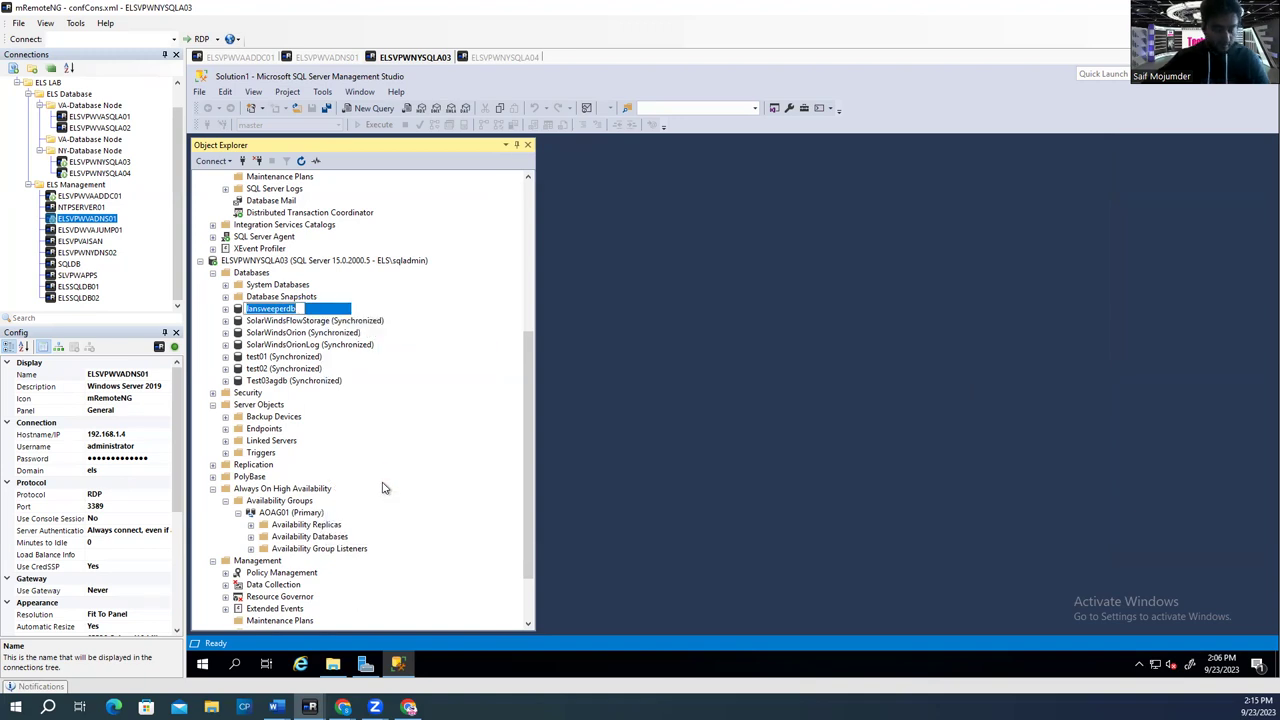
pyautogui.press('Escape')
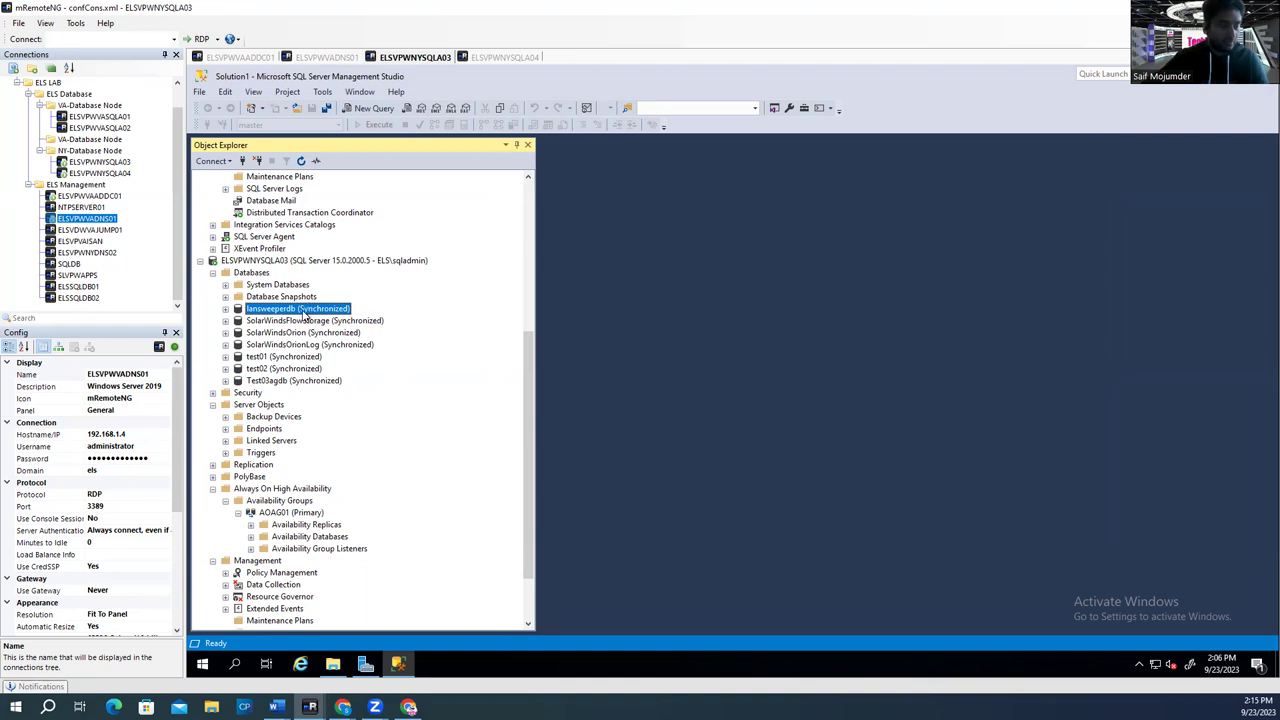
# Step: Open the backup settings for the lansweeperdb database and remove the existing network share destination
pyautogui.rightClick(303, 312)
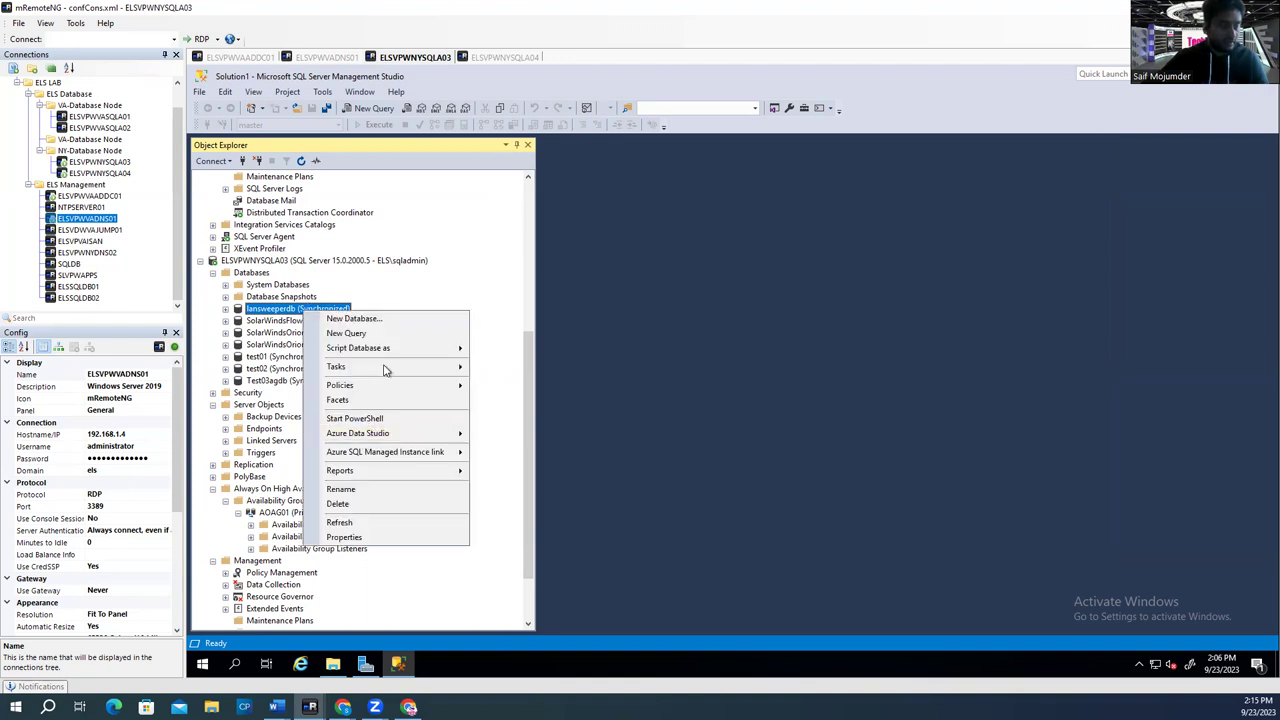
pyautogui.moveTo(385, 370)
pyautogui.click(562, 350)
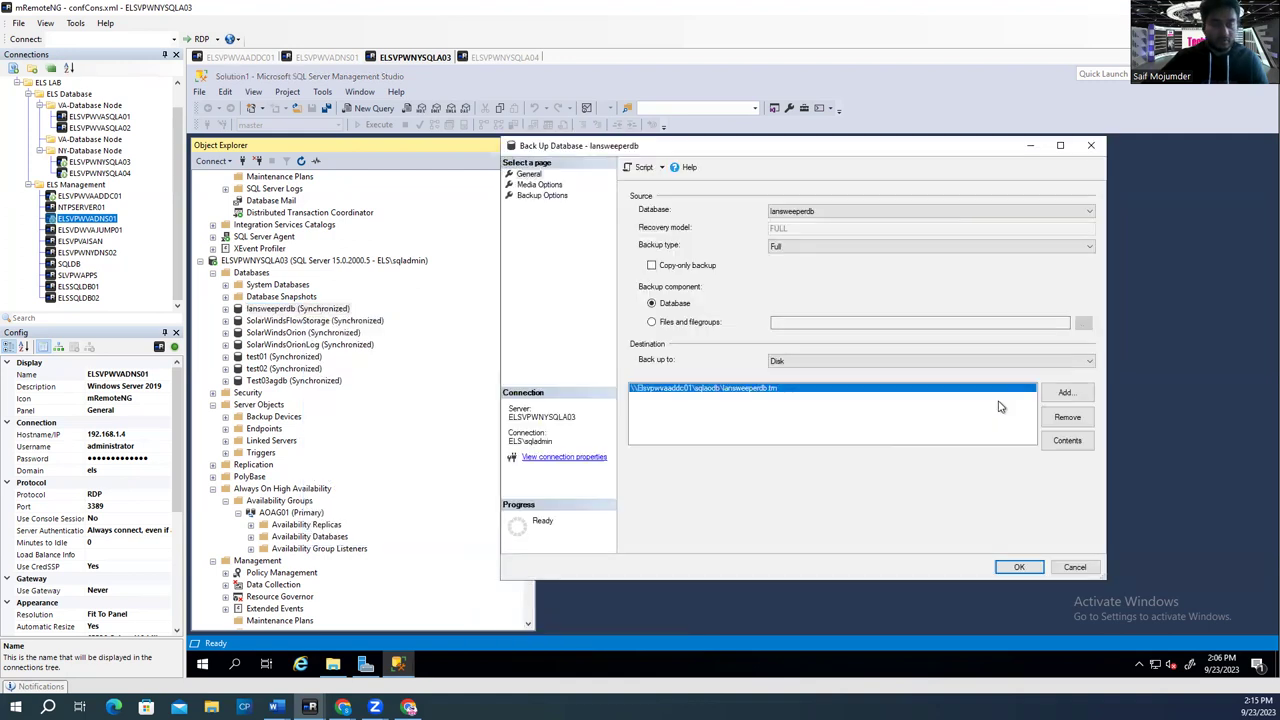
pyautogui.click(1068, 418)
# Step: Add vlansweeperdb.trn in G:\Program Files\Microsoft SQL Server\MSSQL15.MSSQLSERVER\MSSQL\Backup as the backup destination file
pyautogui.click(1066, 392)
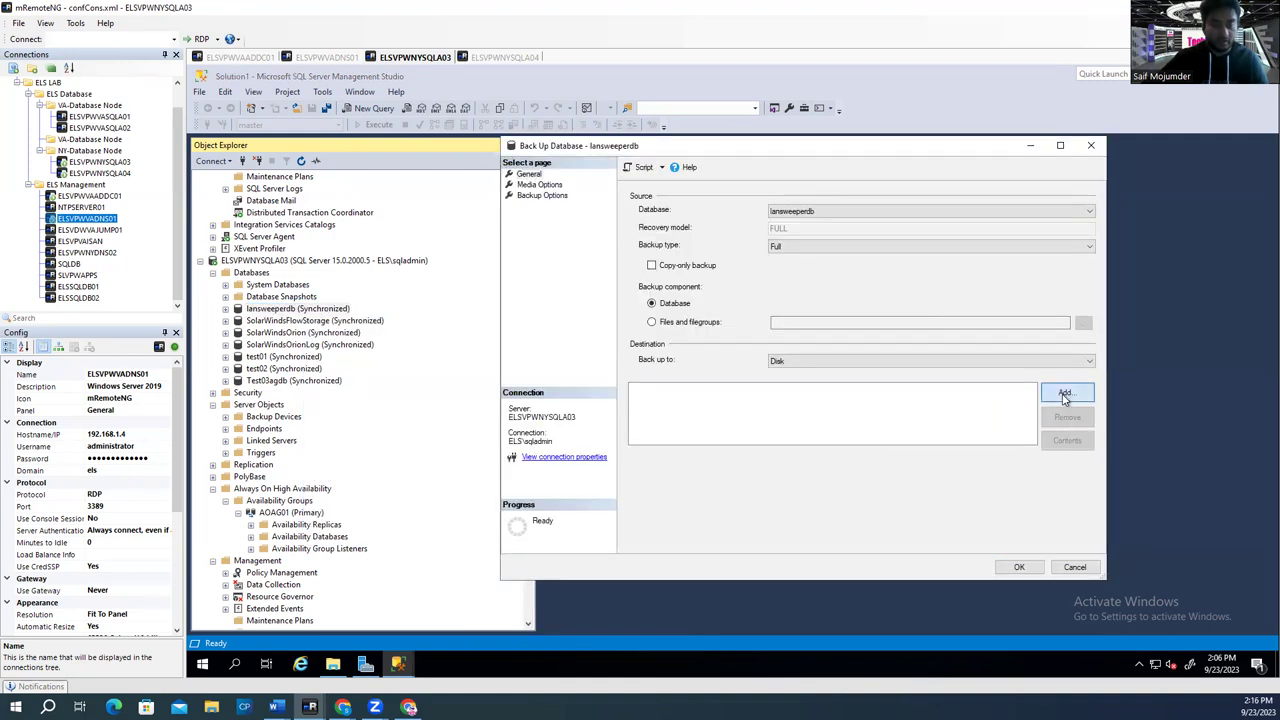
pyautogui.click(790, 362)
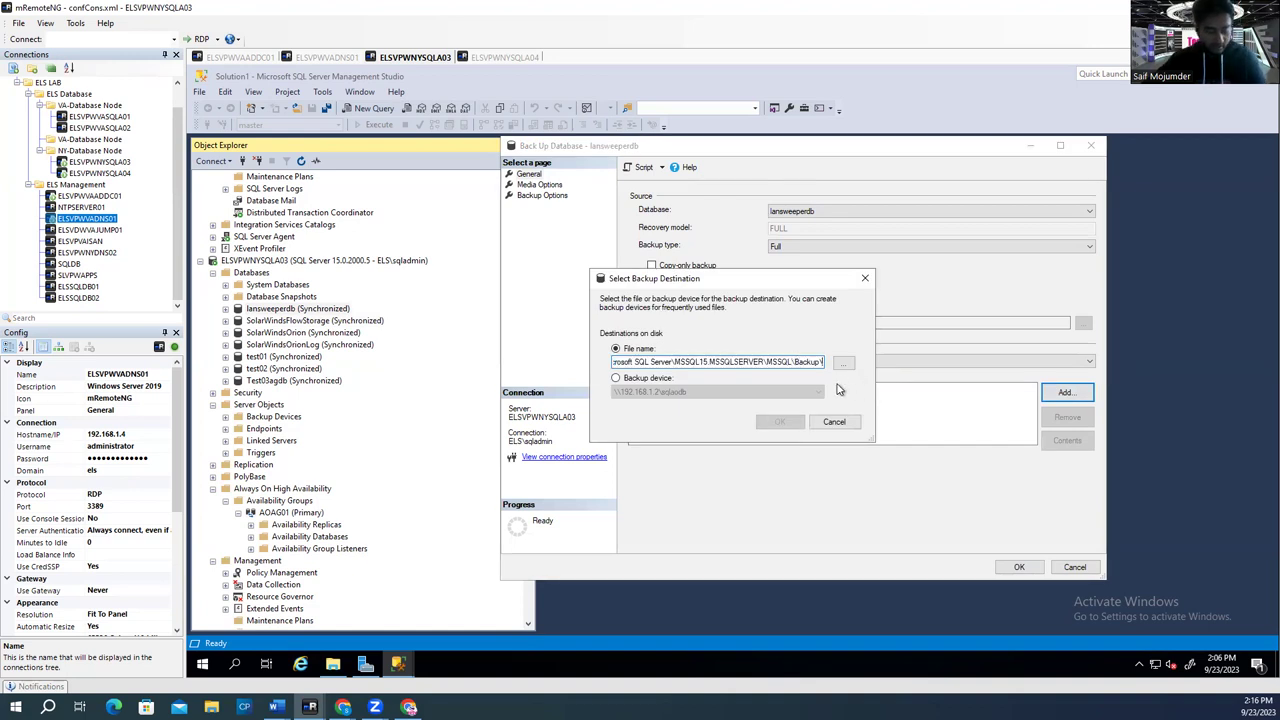
pyautogui.write('lansweeperdb')
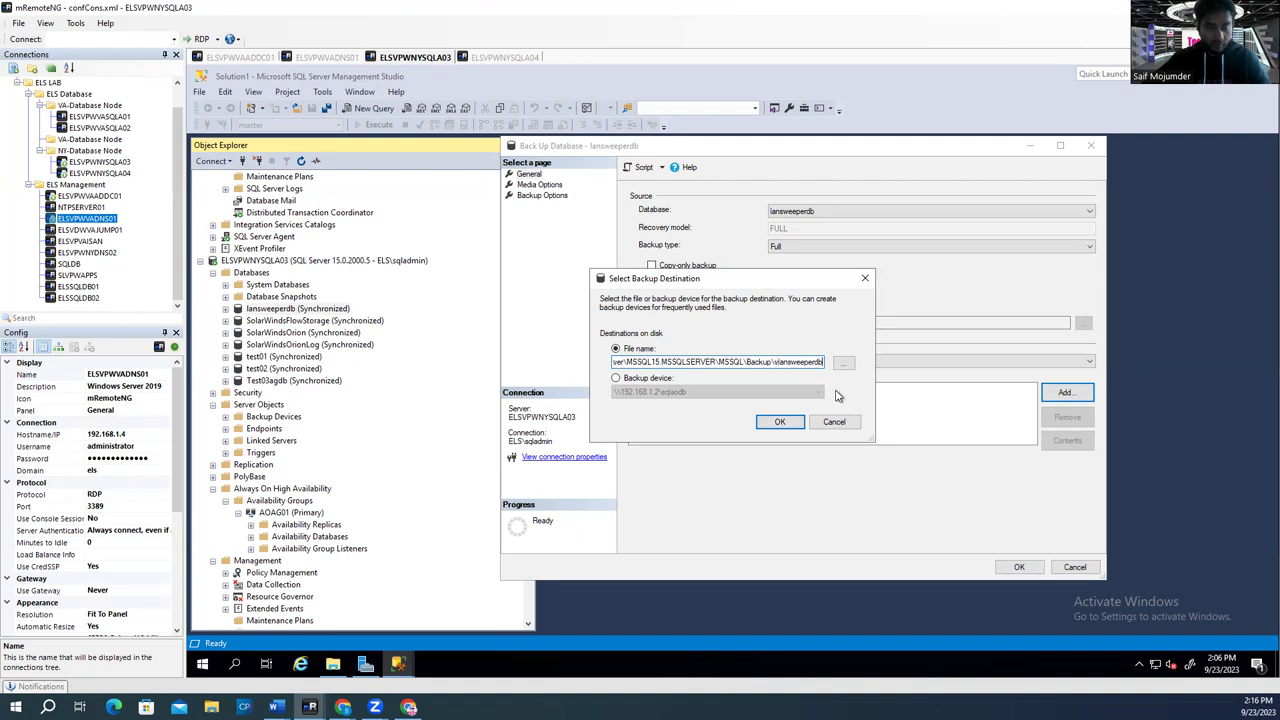
pyautogui.write('.')
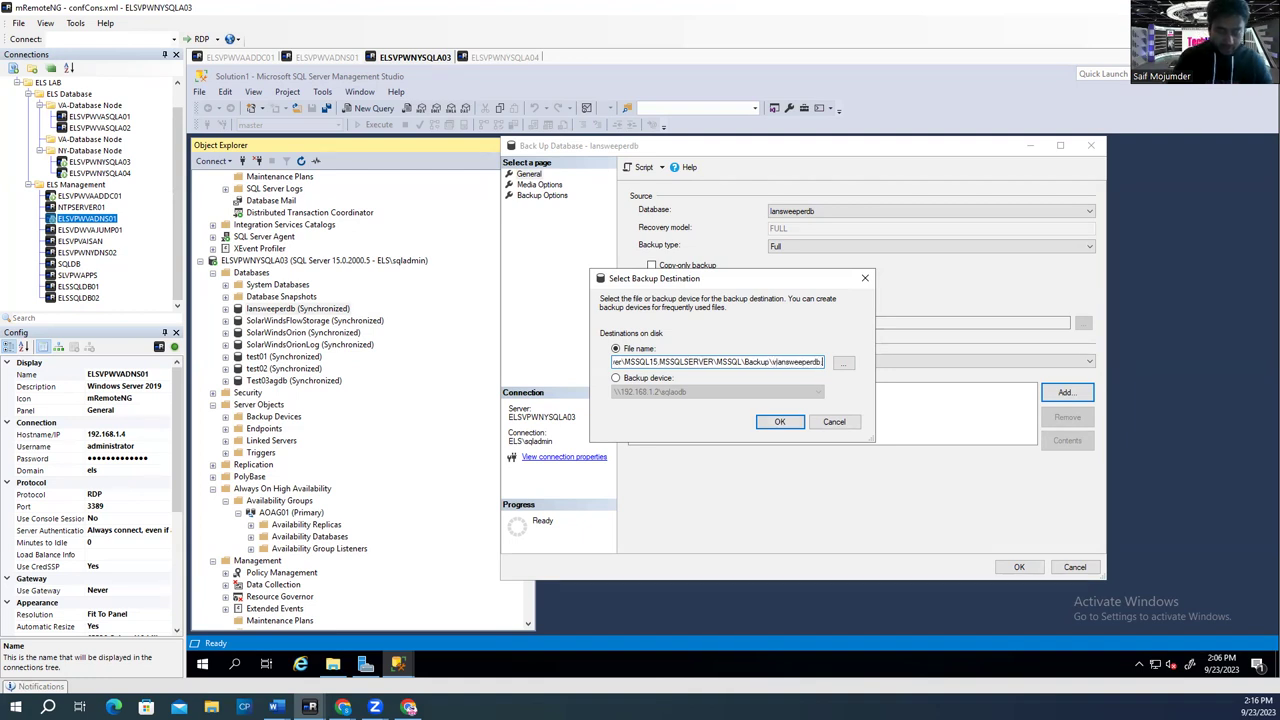
pyautogui.write('b')
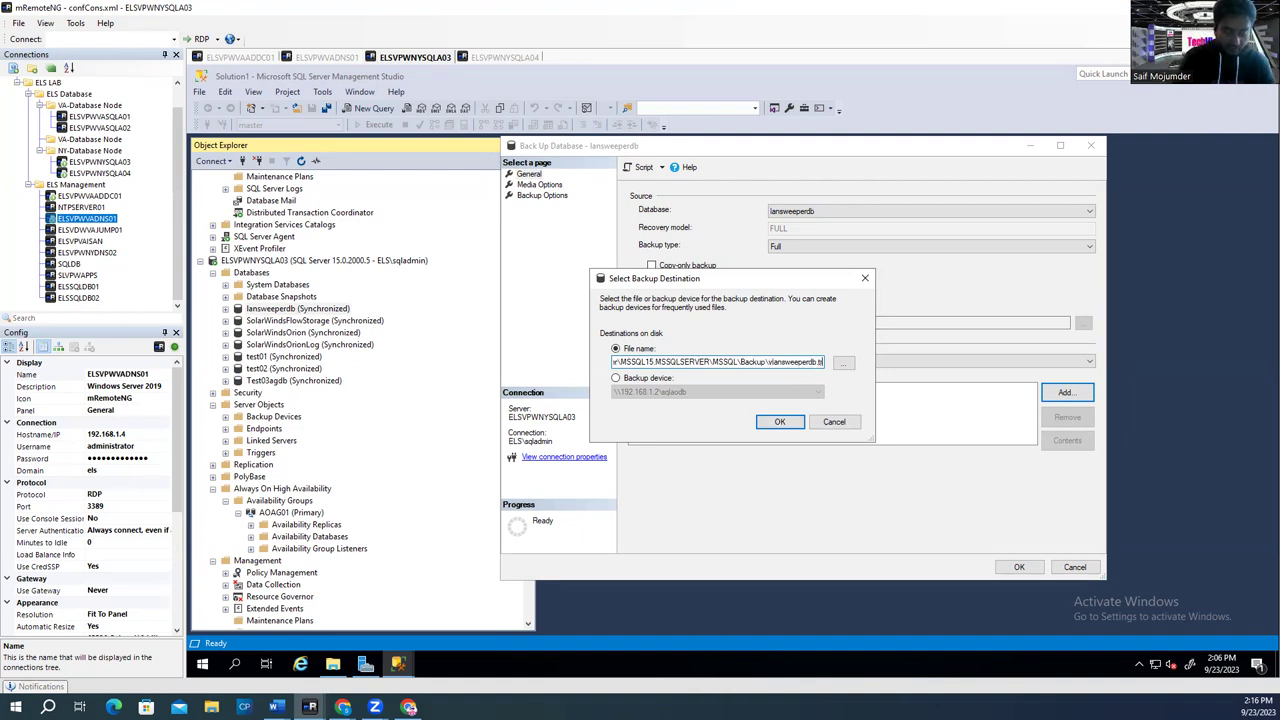
pyautogui.write('ak')
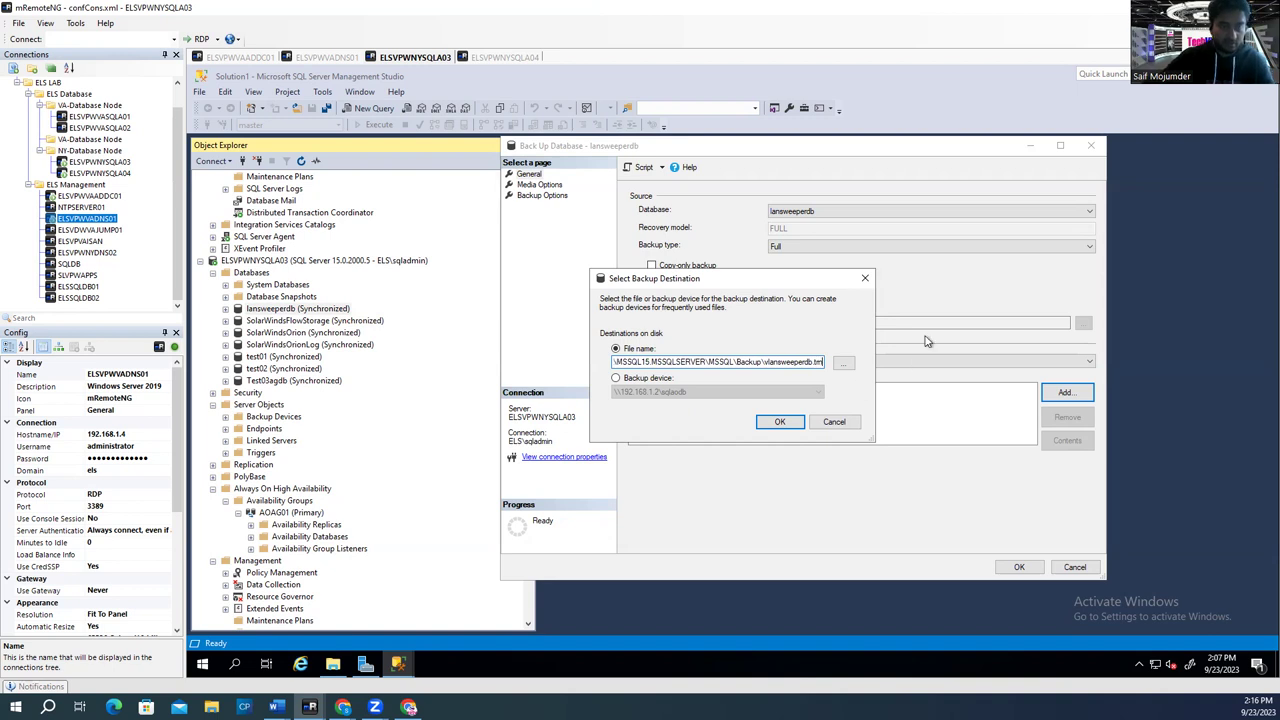
pyautogui.click(779, 422)
# Step: Set the backup type to Transaction Log and run the lansweeperdb backup to completion
pyautogui.click(785, 252)
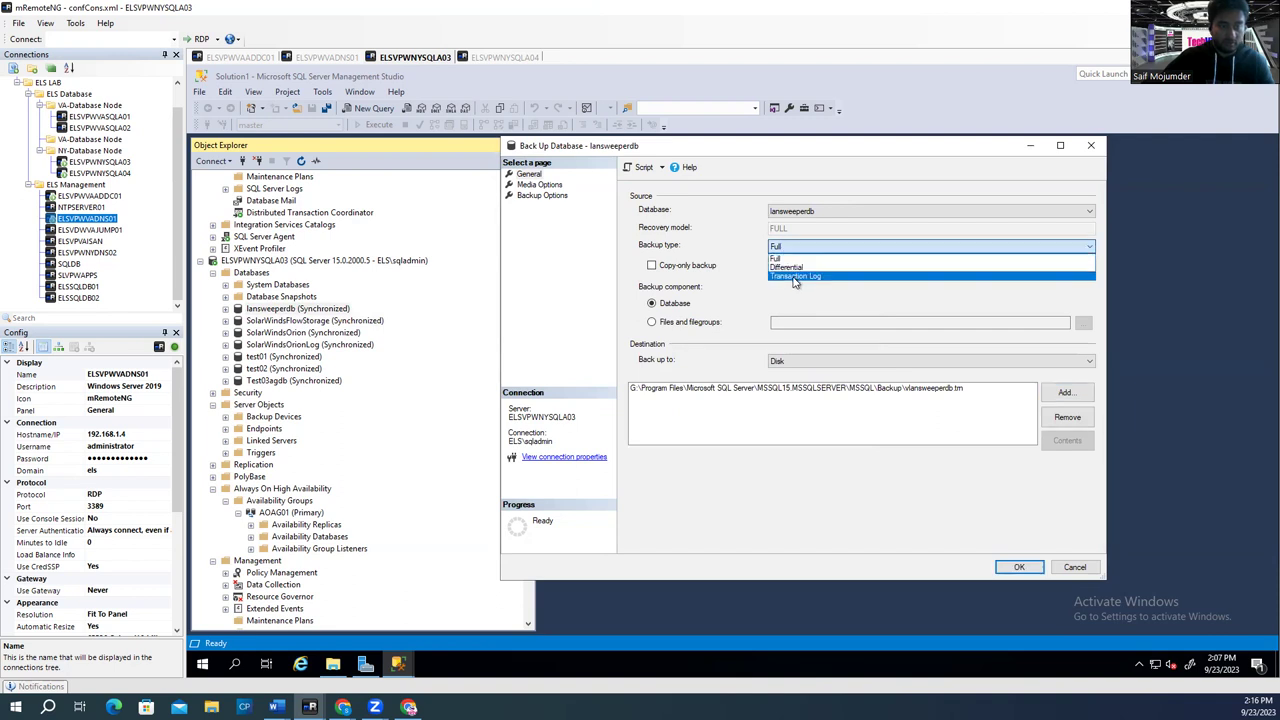
pyautogui.click(795, 276)
pyautogui.click(1017, 567)
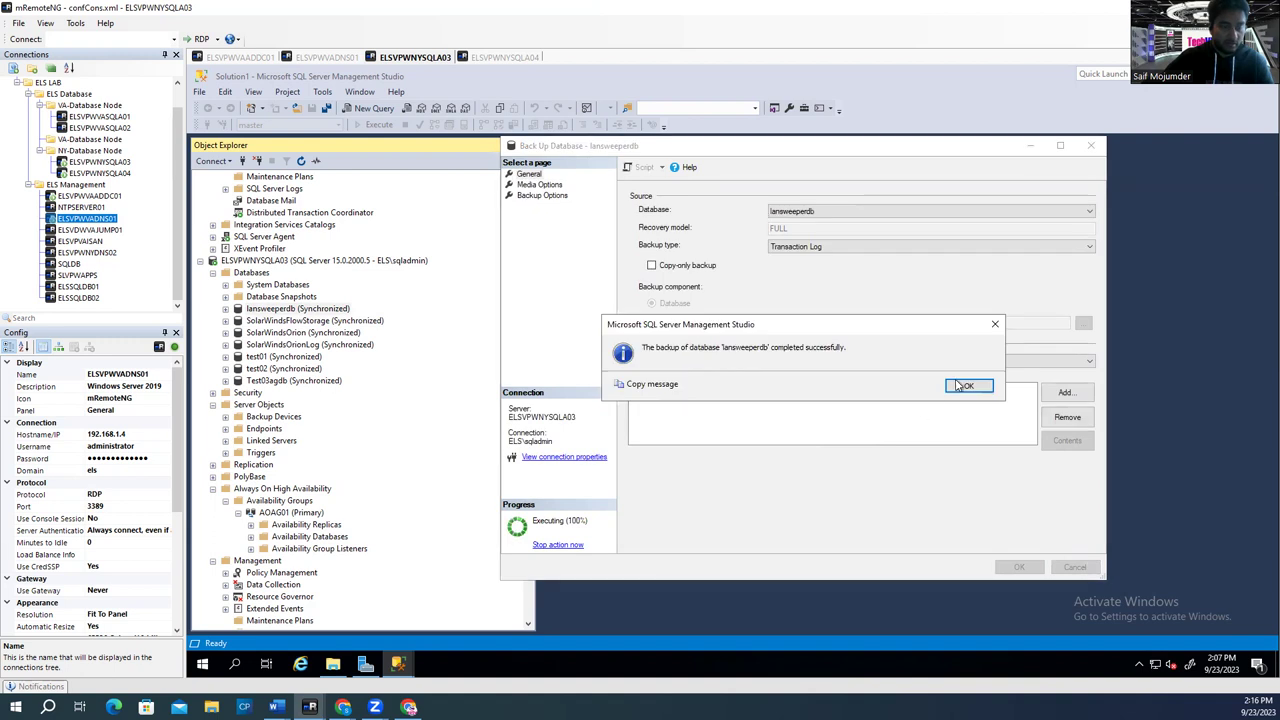
pyautogui.click(958, 386)
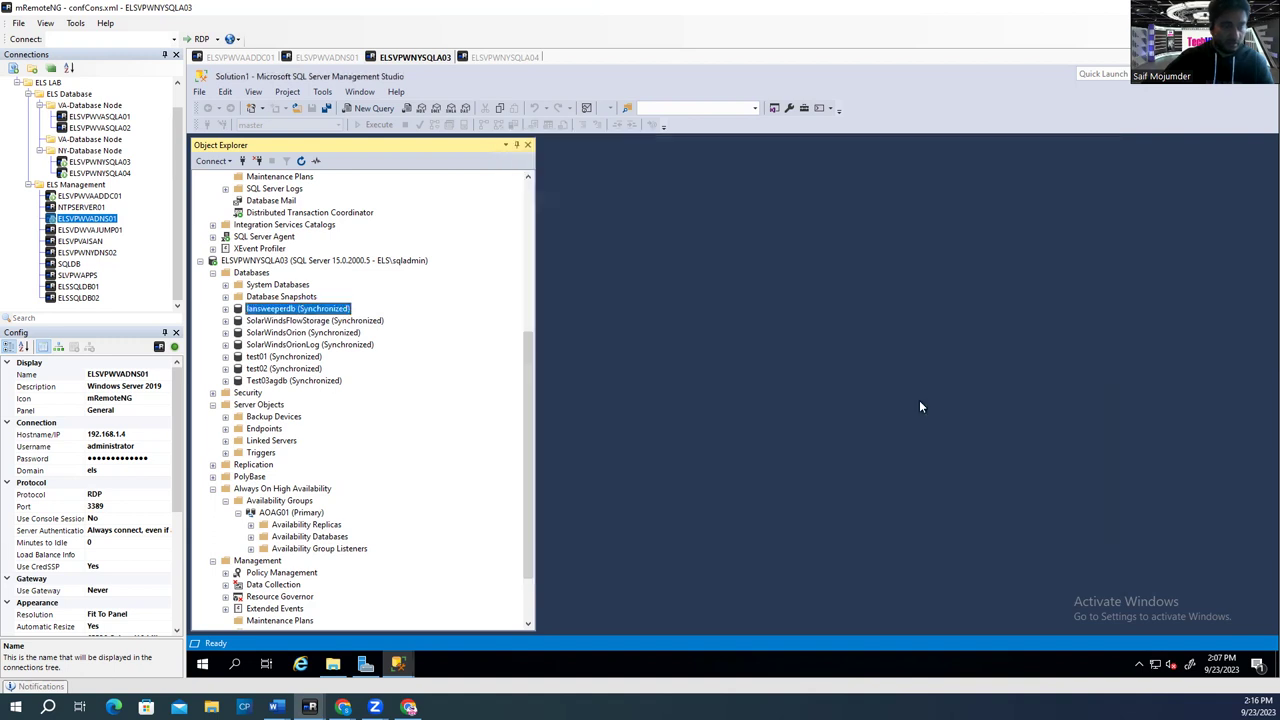
pyautogui.click(328, 345)
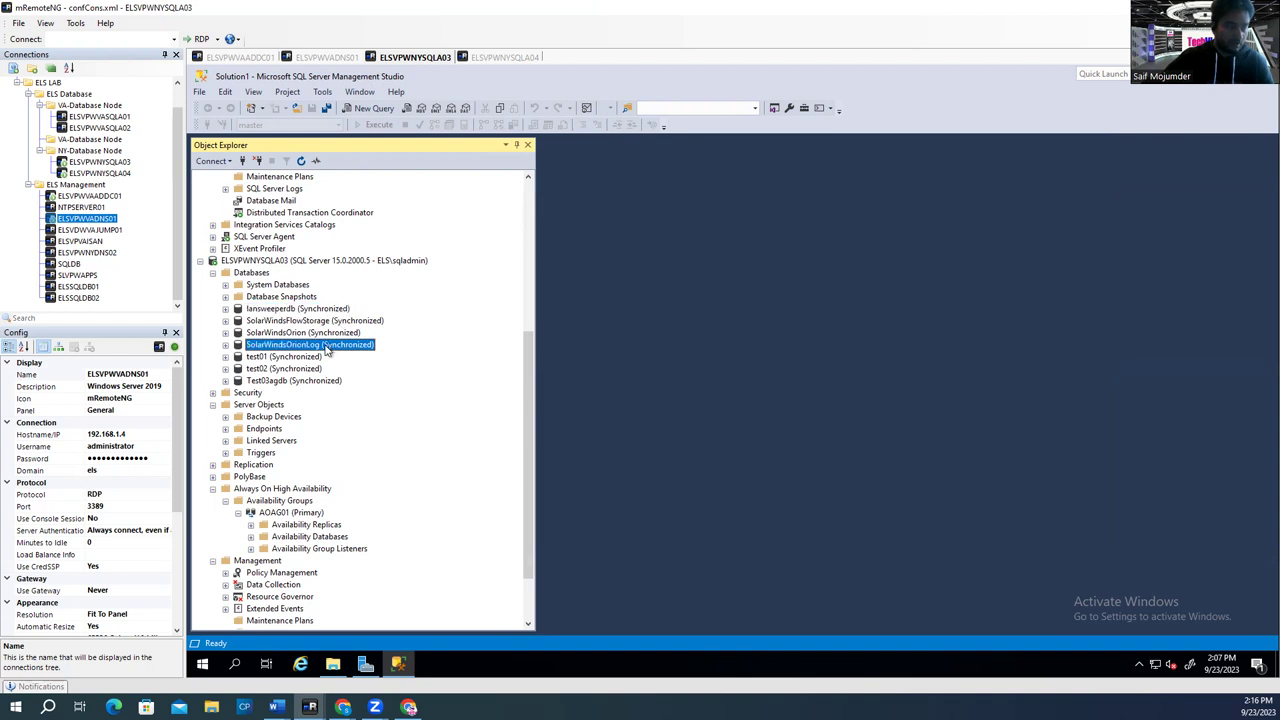
pyautogui.rightClick(326, 348)
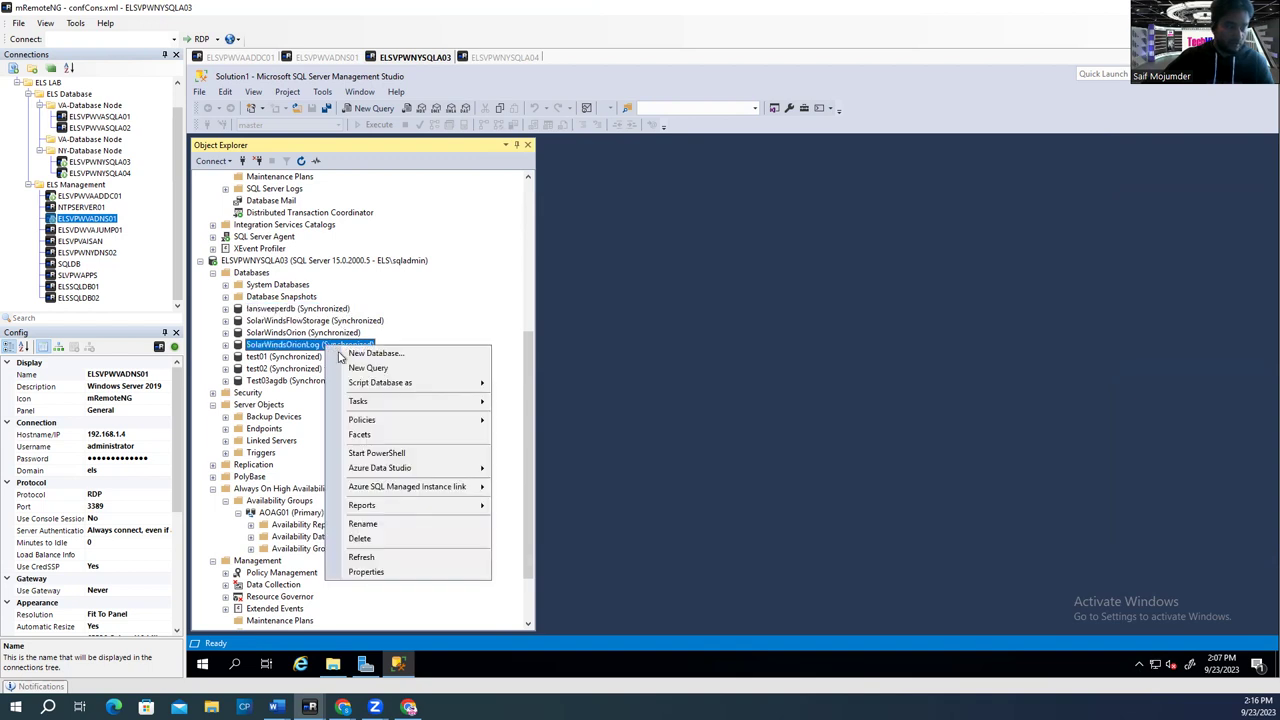
pyautogui.click(396, 571)
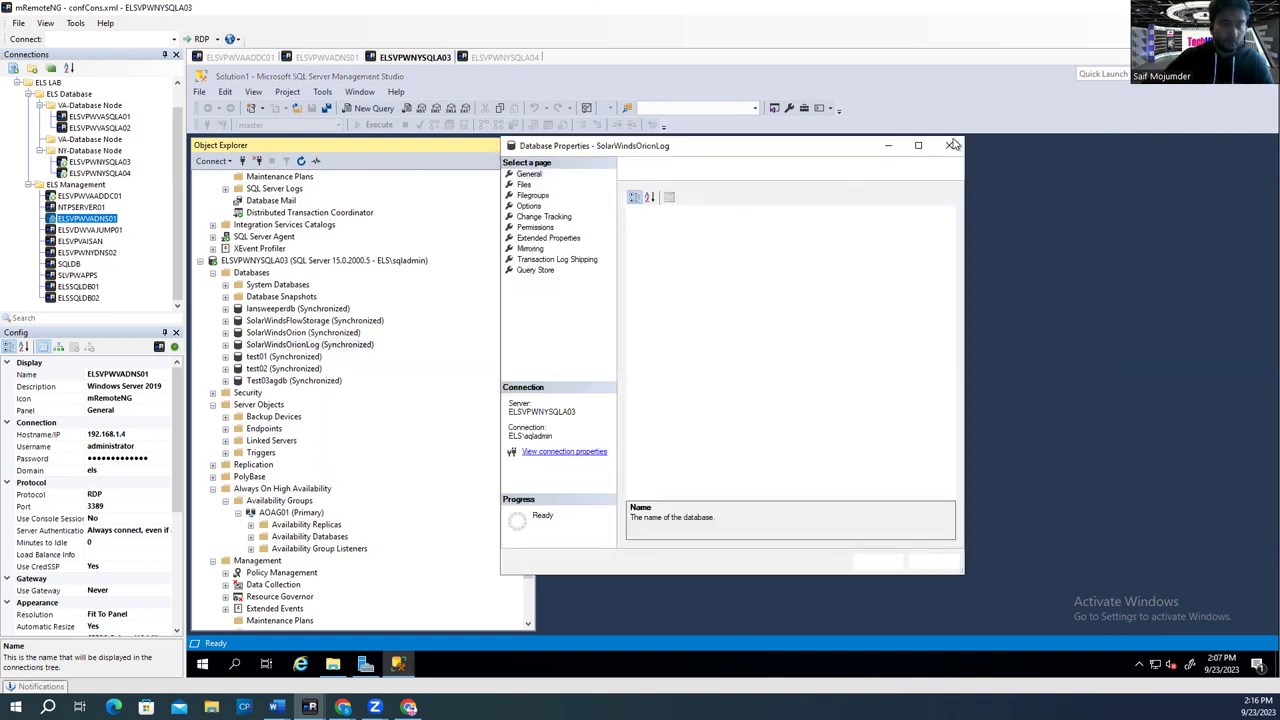
pyautogui.click(951, 145)
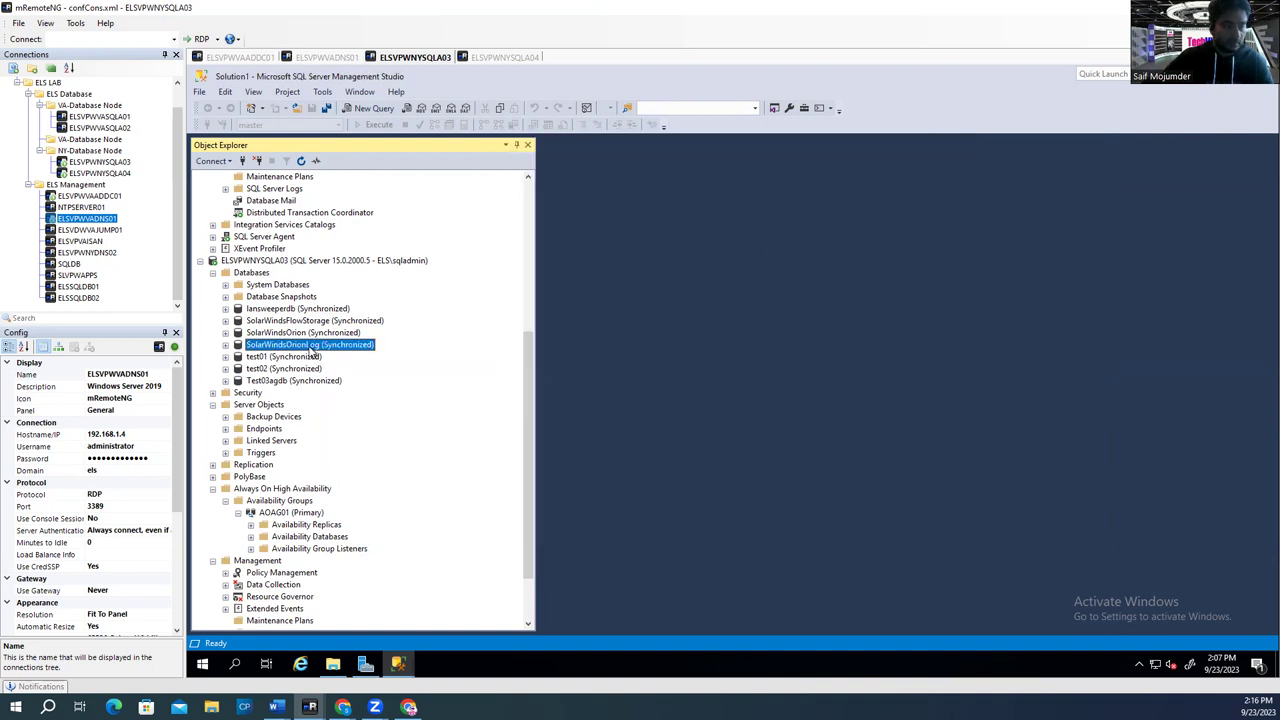
# Step: Copy the name of the SolarWindsOrionLog database without renaming it
pyautogui.rightClick(311, 347)
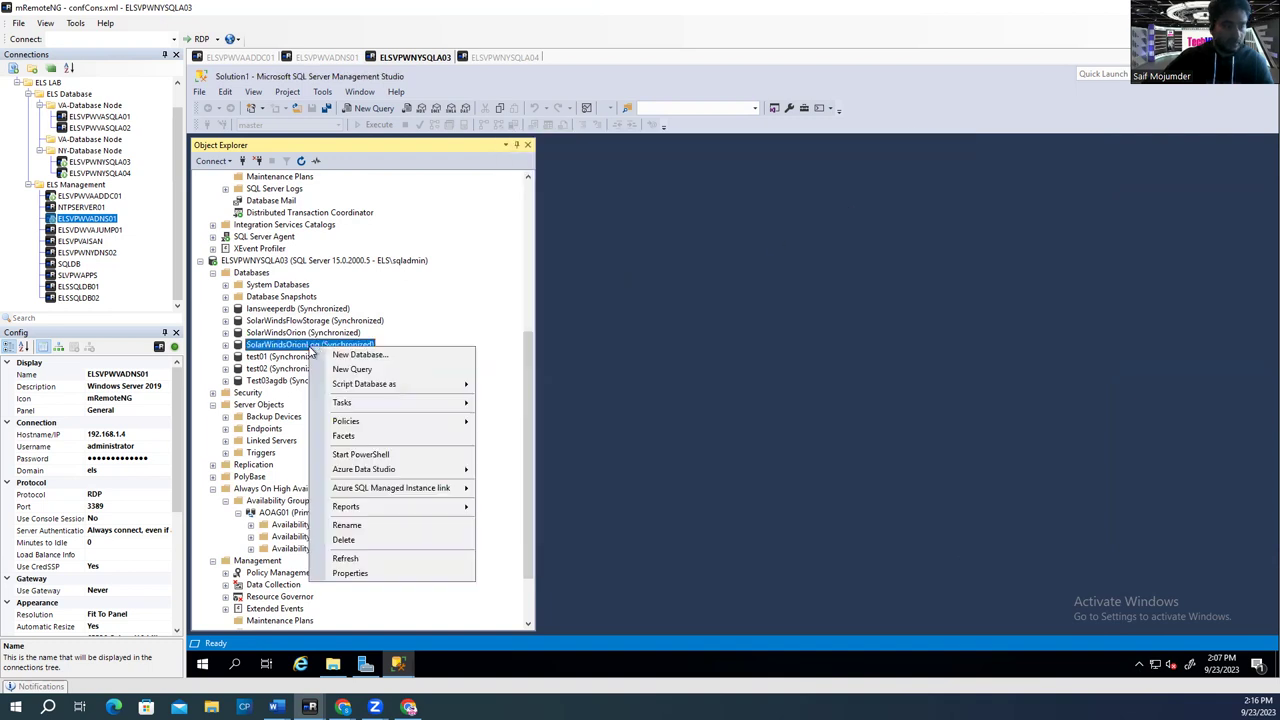
pyautogui.click(366, 526)
pyautogui.hotkey('ctrl', 'c')
pyautogui.press('Escape')
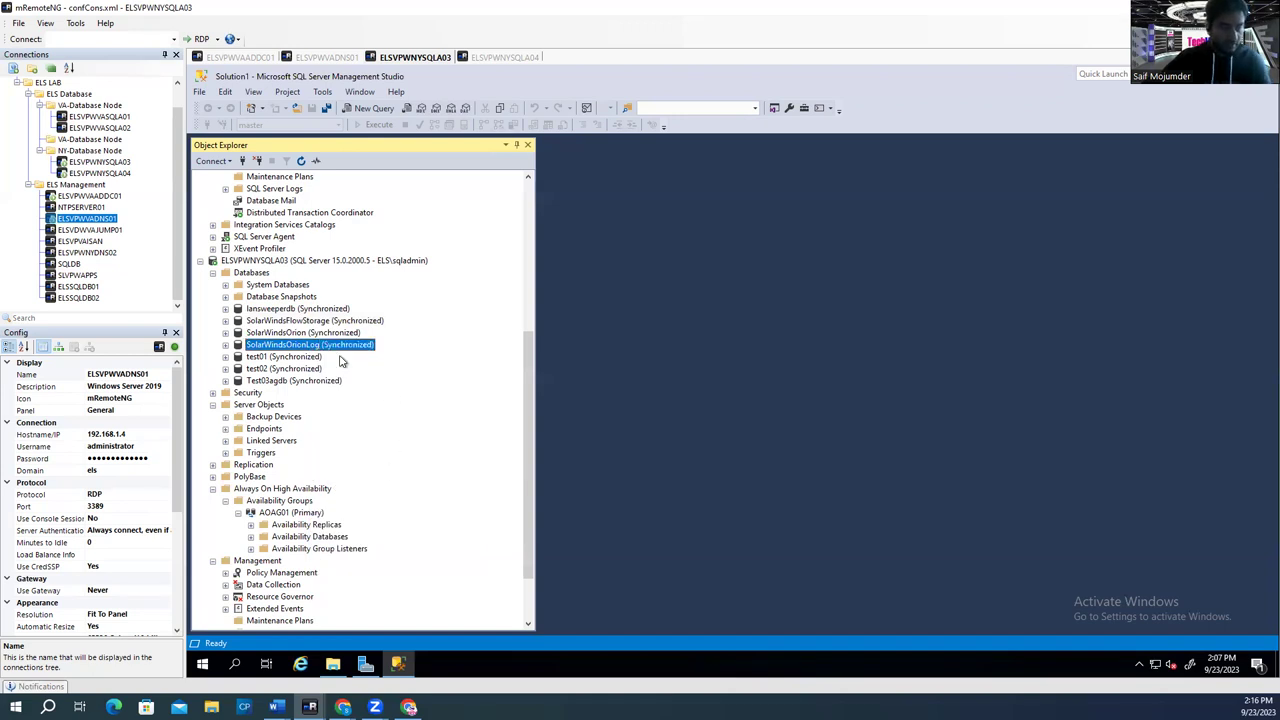
# Step: In the SolarWindsOrionLog backup settings, set the backup type to Transaction Log and remove the existing destination
pyautogui.rightClick(333, 344)
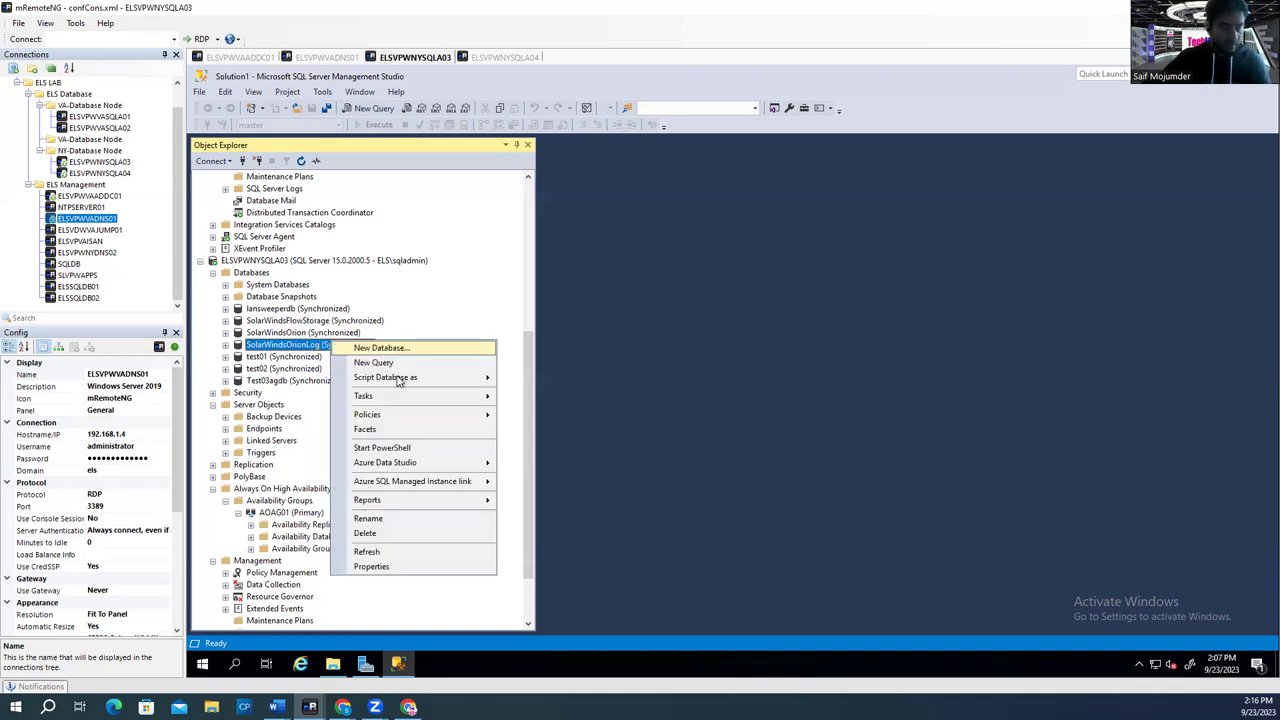
pyautogui.moveTo(410, 398)
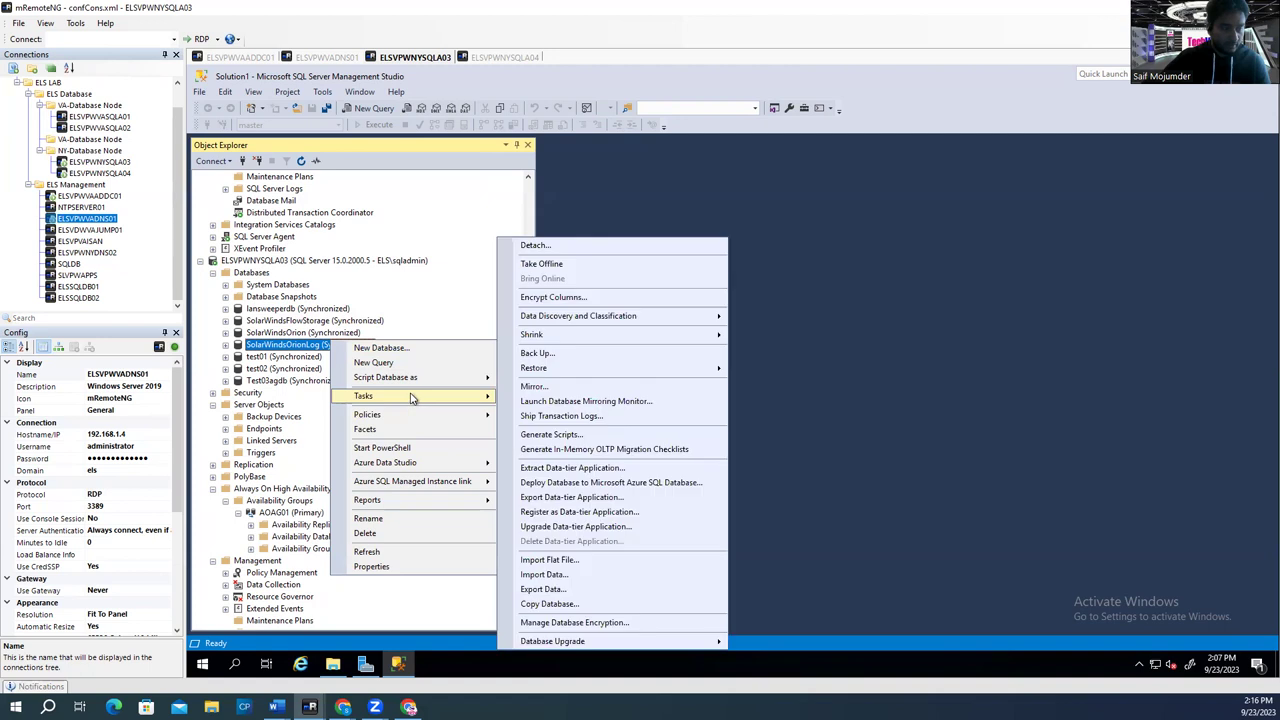
pyautogui.click(574, 361)
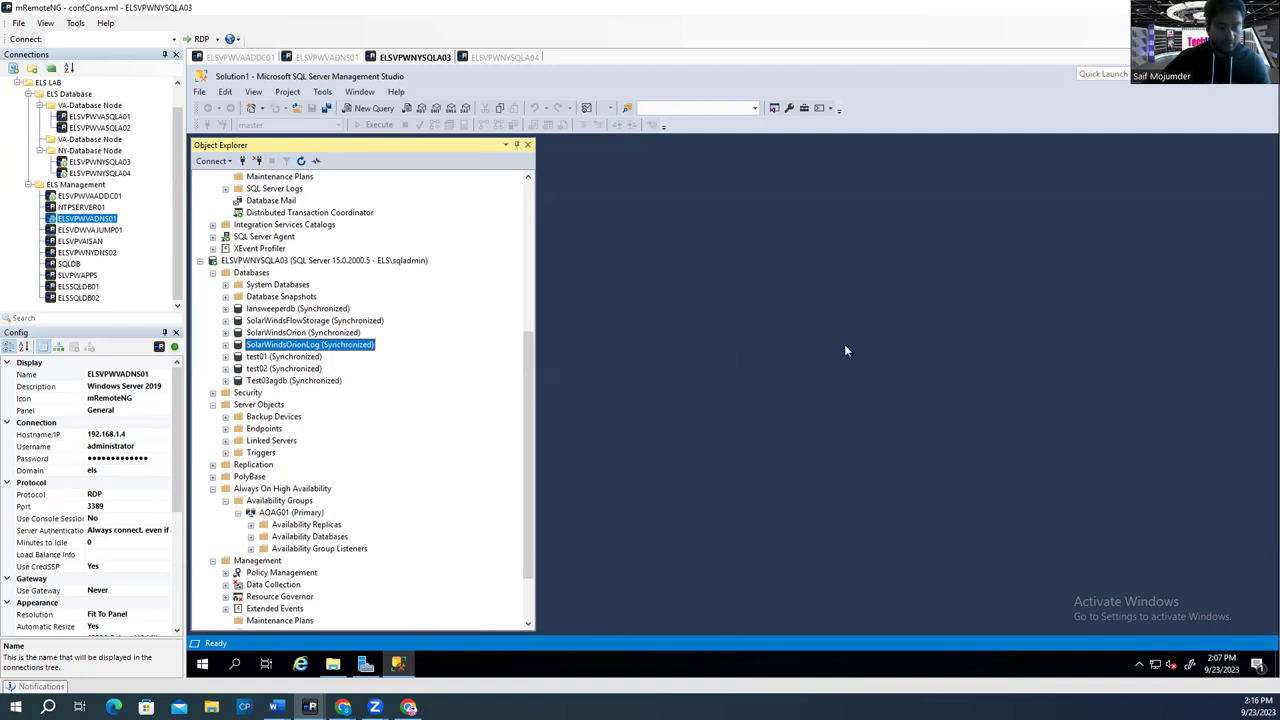
pyautogui.click(812, 246)
pyautogui.click(814, 278)
pyautogui.click(1066, 418)
pyautogui.click(1065, 396)
pyautogui.click(816, 361)
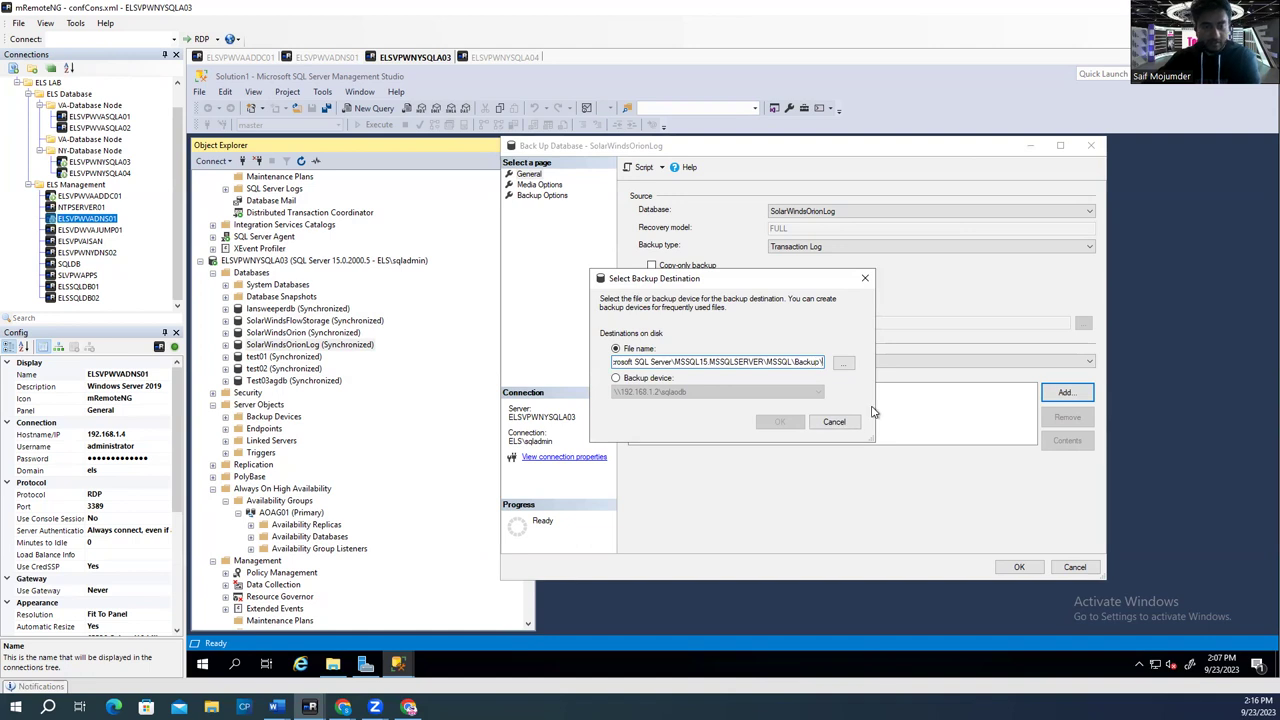
pyautogui.hotkey('ctrl', 'v')
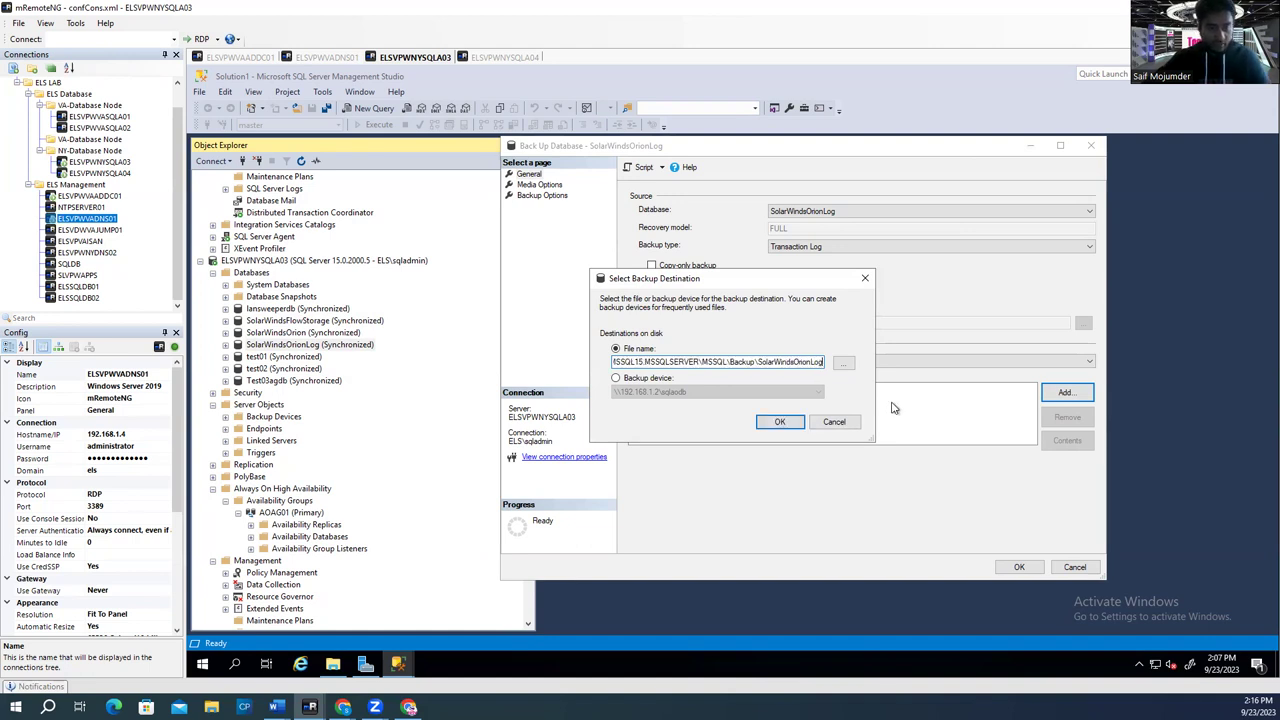
pyautogui.write('.trn')
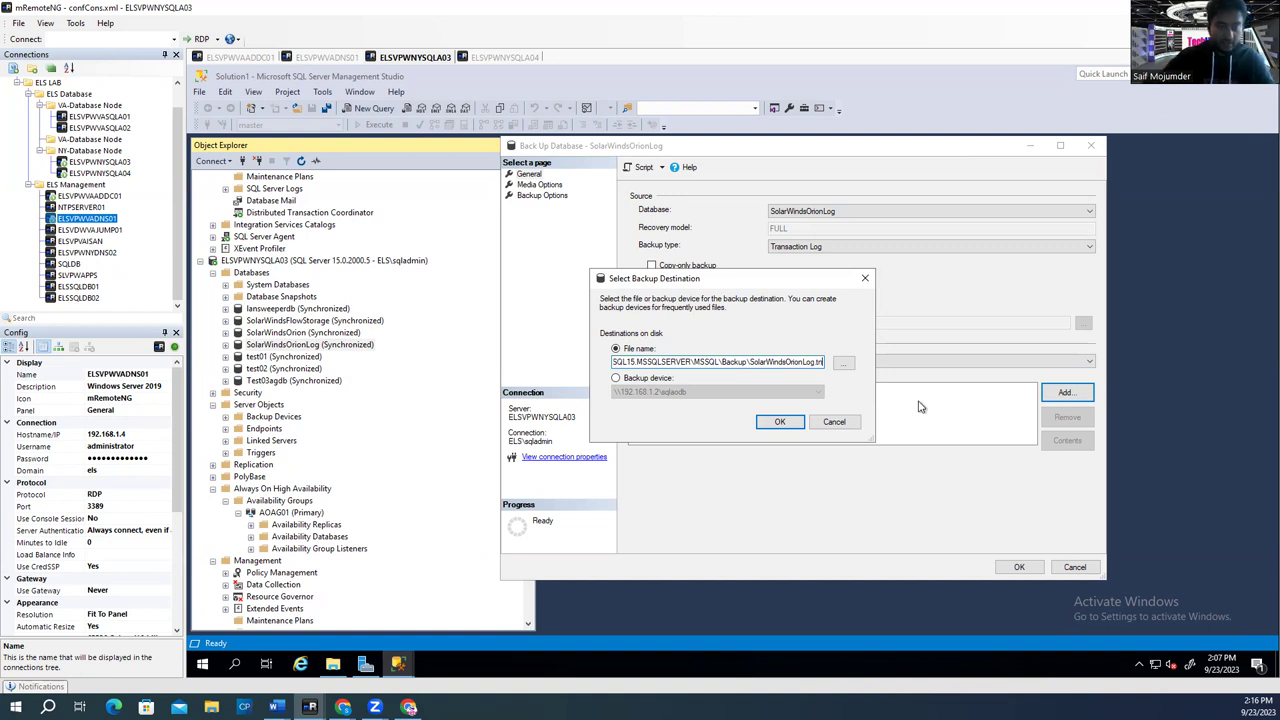
pyautogui.click(780, 422)
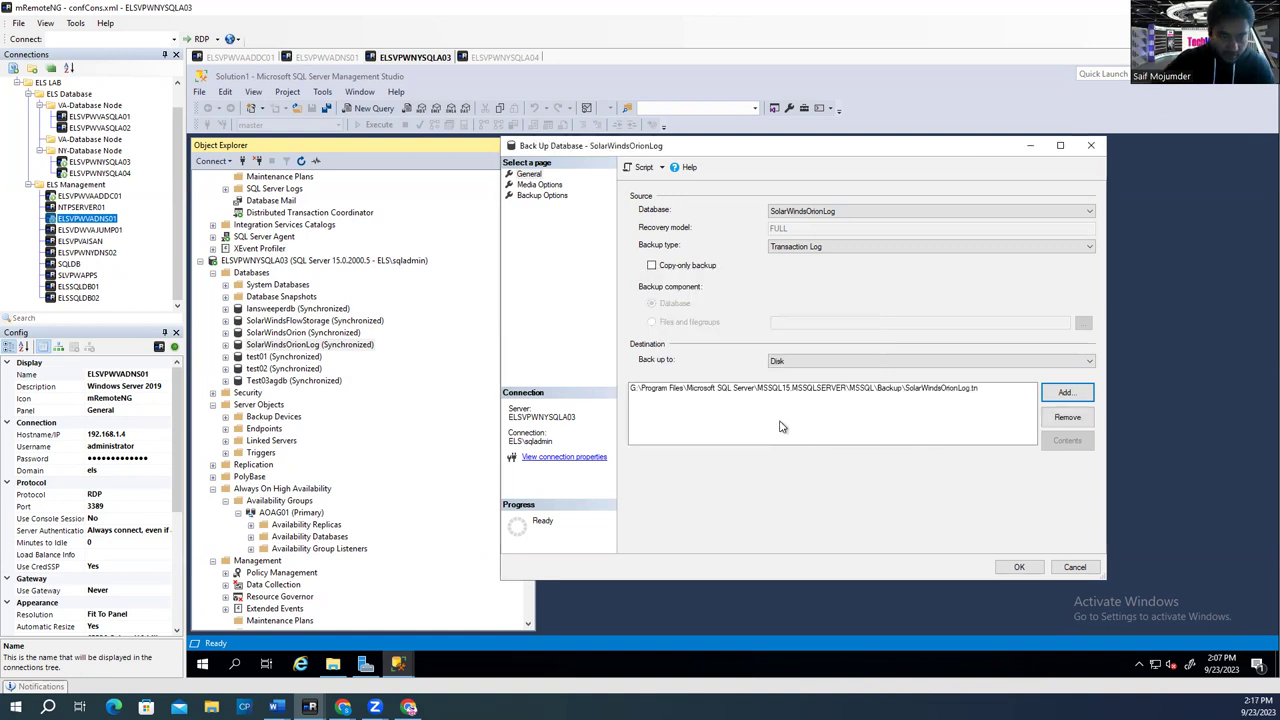
pyautogui.click(975, 393)
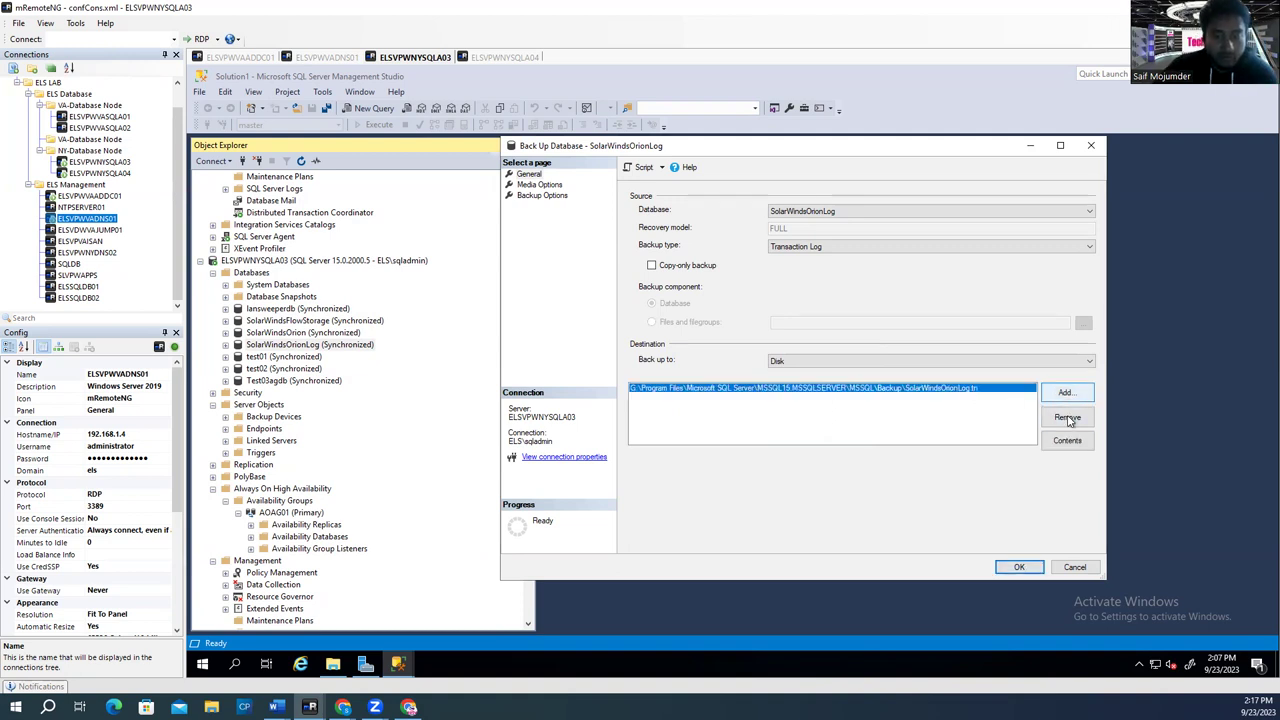
pyautogui.click(1067, 420)
# Step: Add SolarWindsOrionLog.trn in G:\Program Files\Microsoft SQL Server\MSSQL15.MSSQLSERVER\MSSQL\Backup as the destination file and run the backup to completion
pyautogui.click(1066, 393)
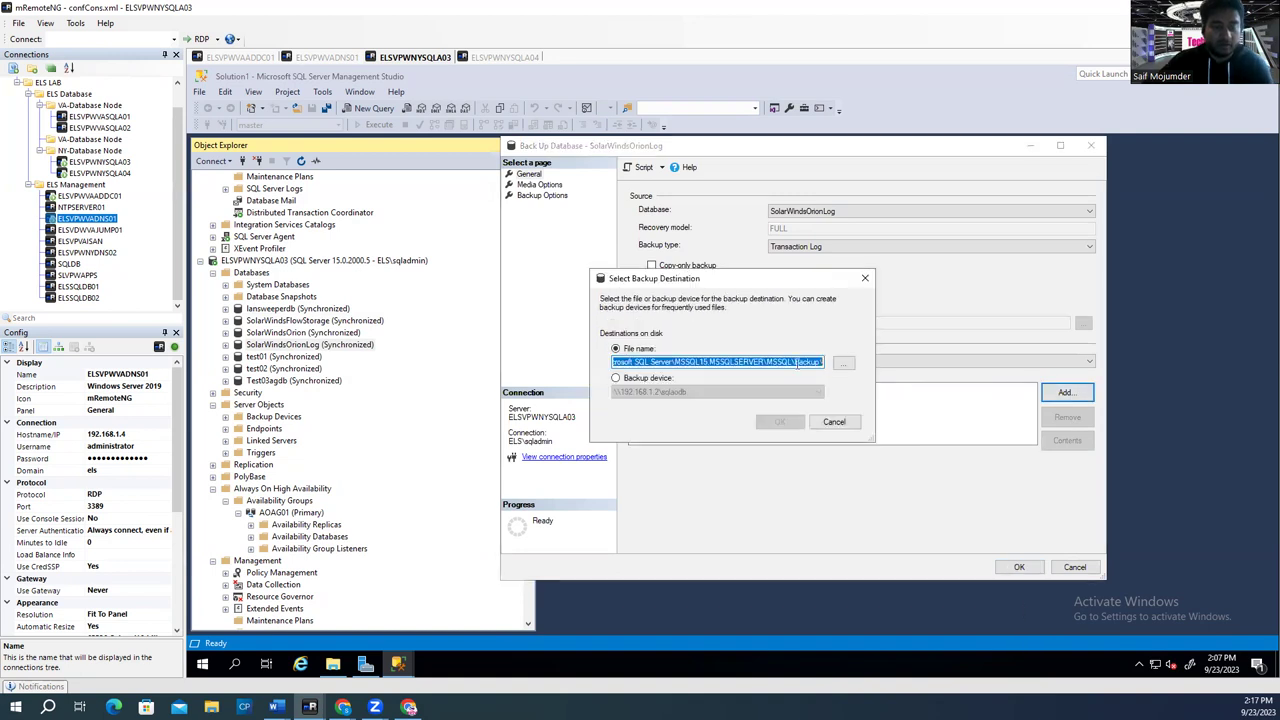
pyautogui.click(812, 362)
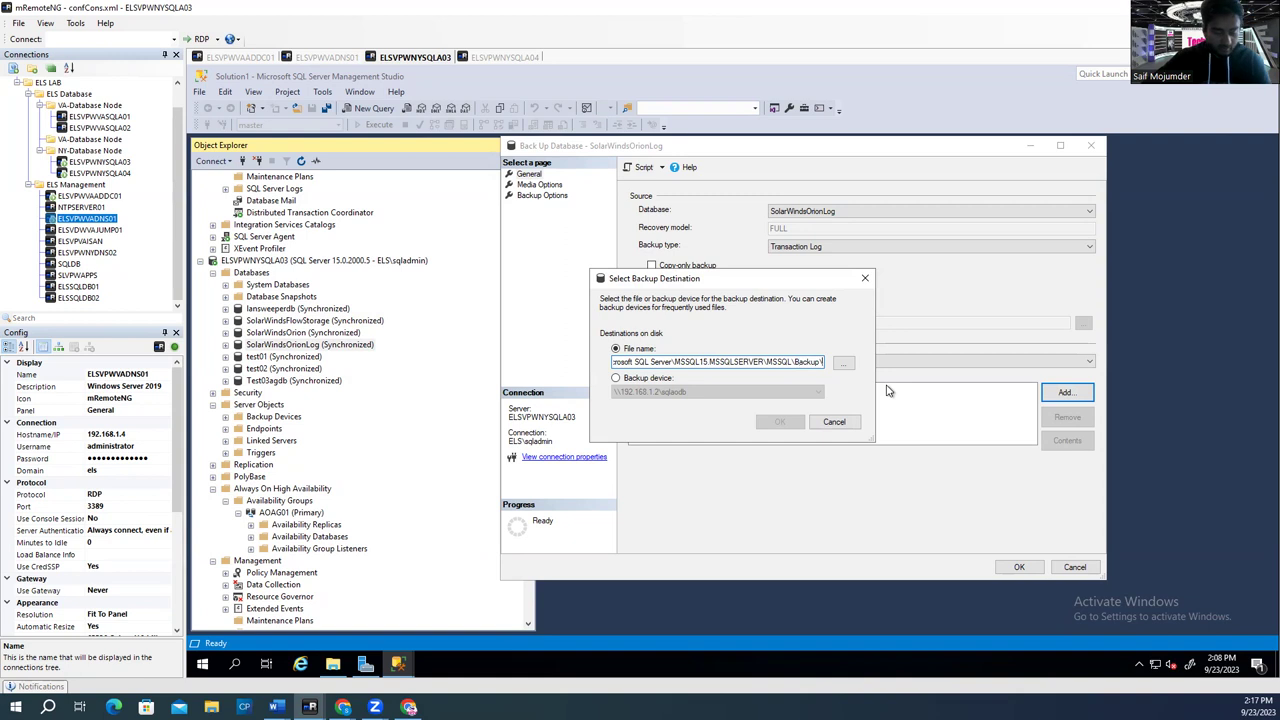
pyautogui.hotkey('ctrl', 'v')
pyautogui.write('.trn')
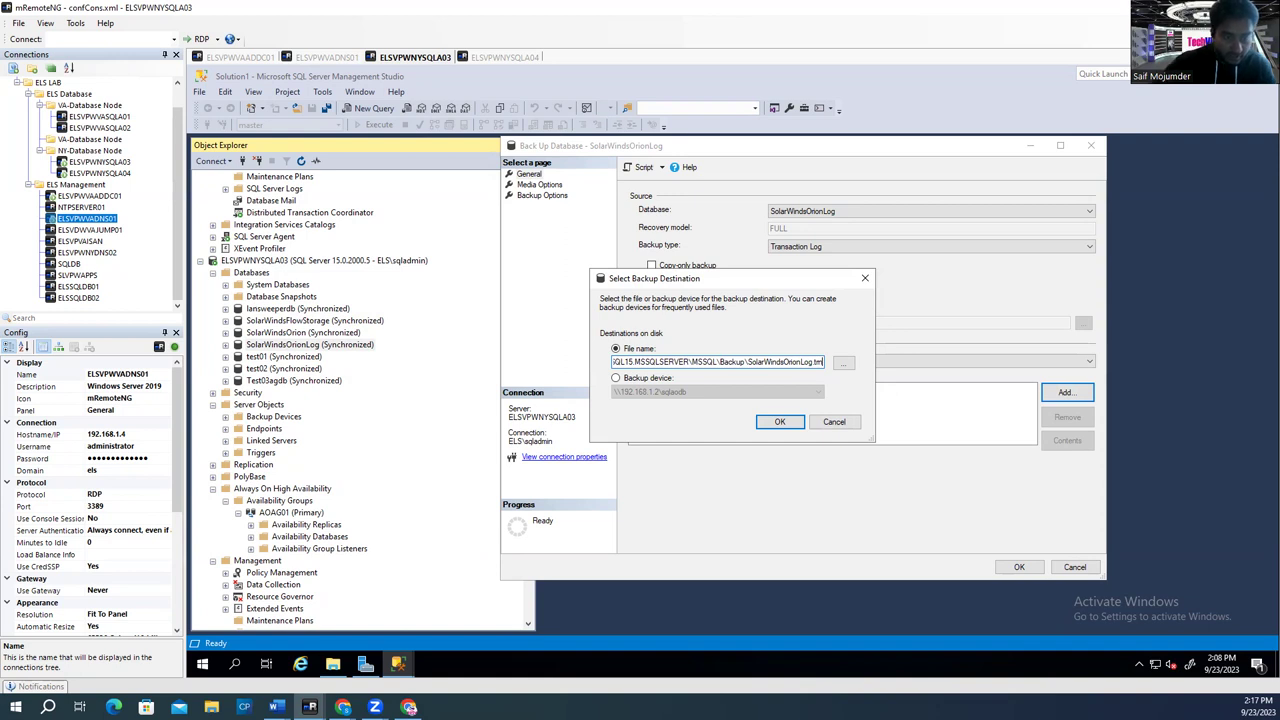
pyautogui.click(781, 423)
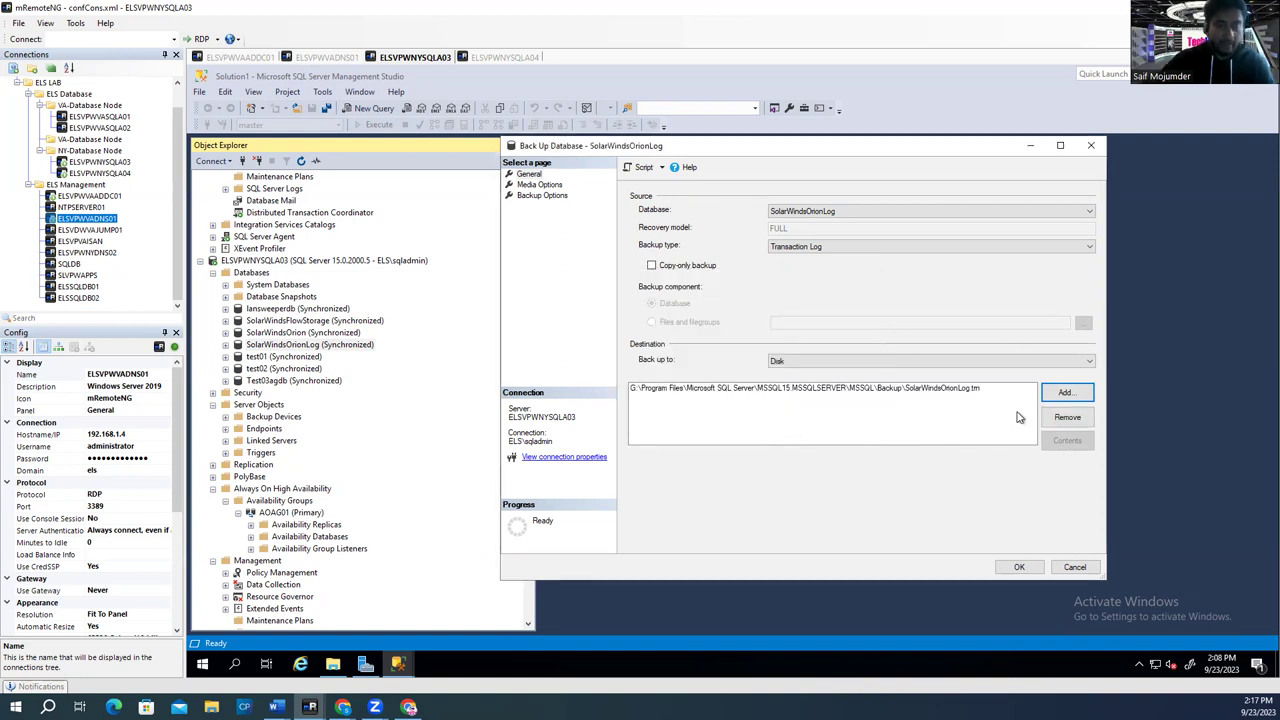
pyautogui.click(1019, 568)
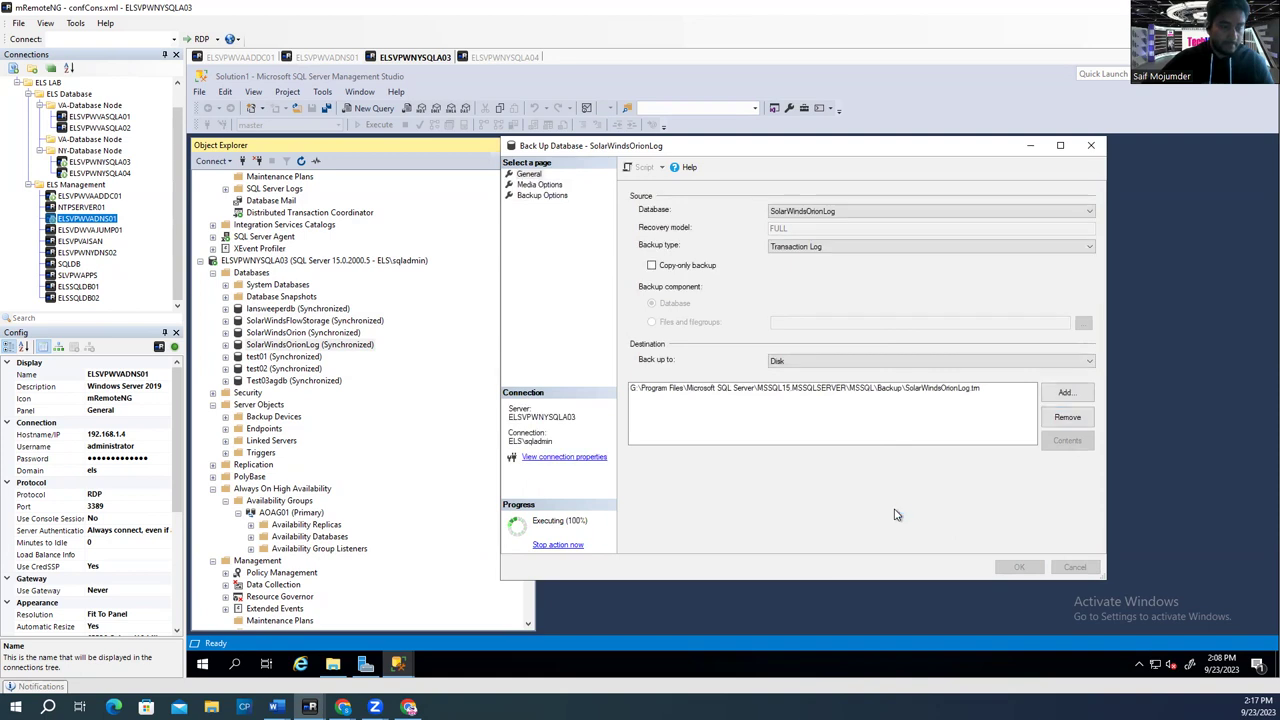
pyautogui.click(962, 389)
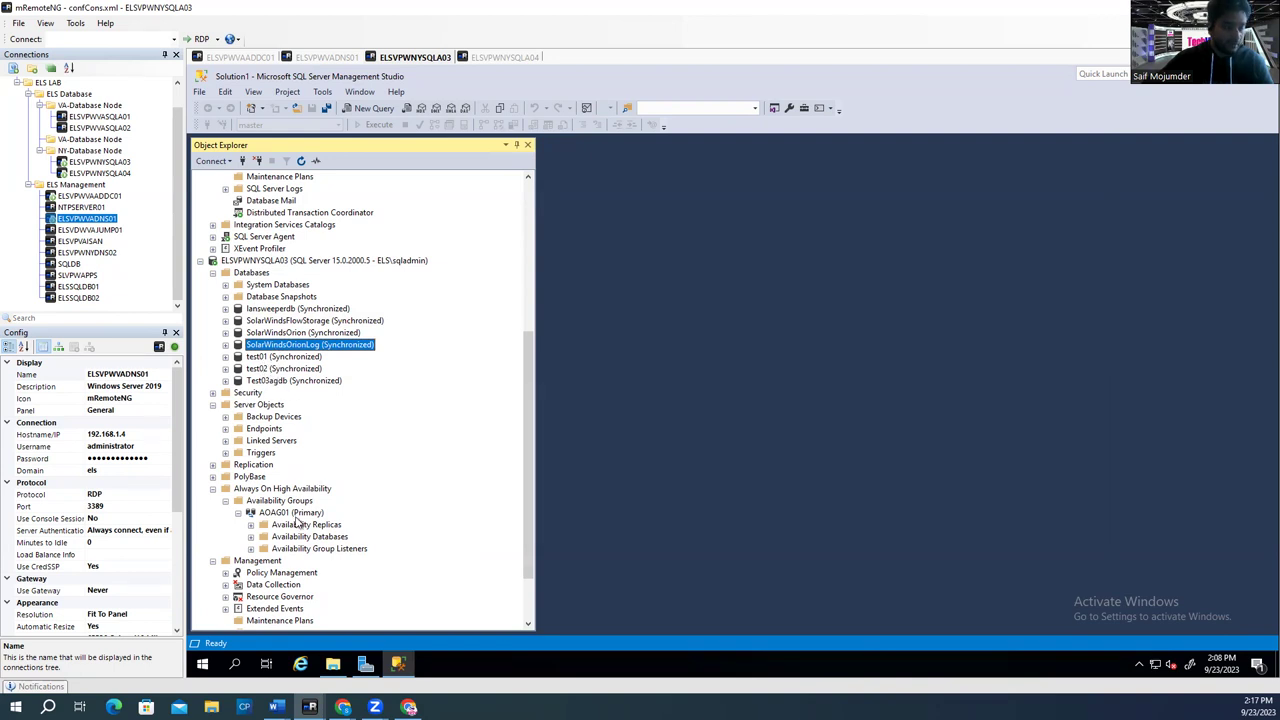
# Step: Remove the Test03agdb database from the AOAG01 availability group on ELSVPWNYSQLA03
pyautogui.click(250, 525)
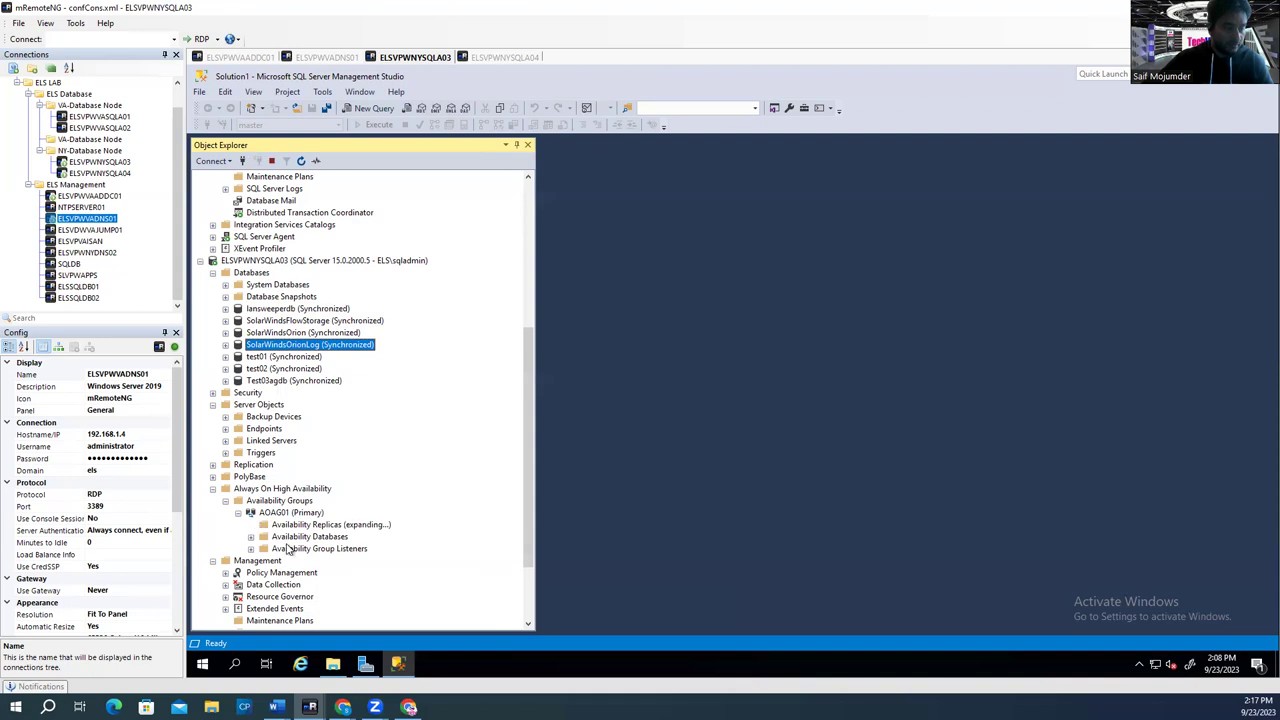
pyautogui.click(251, 561)
pyautogui.scroll(-4, 335, 590)
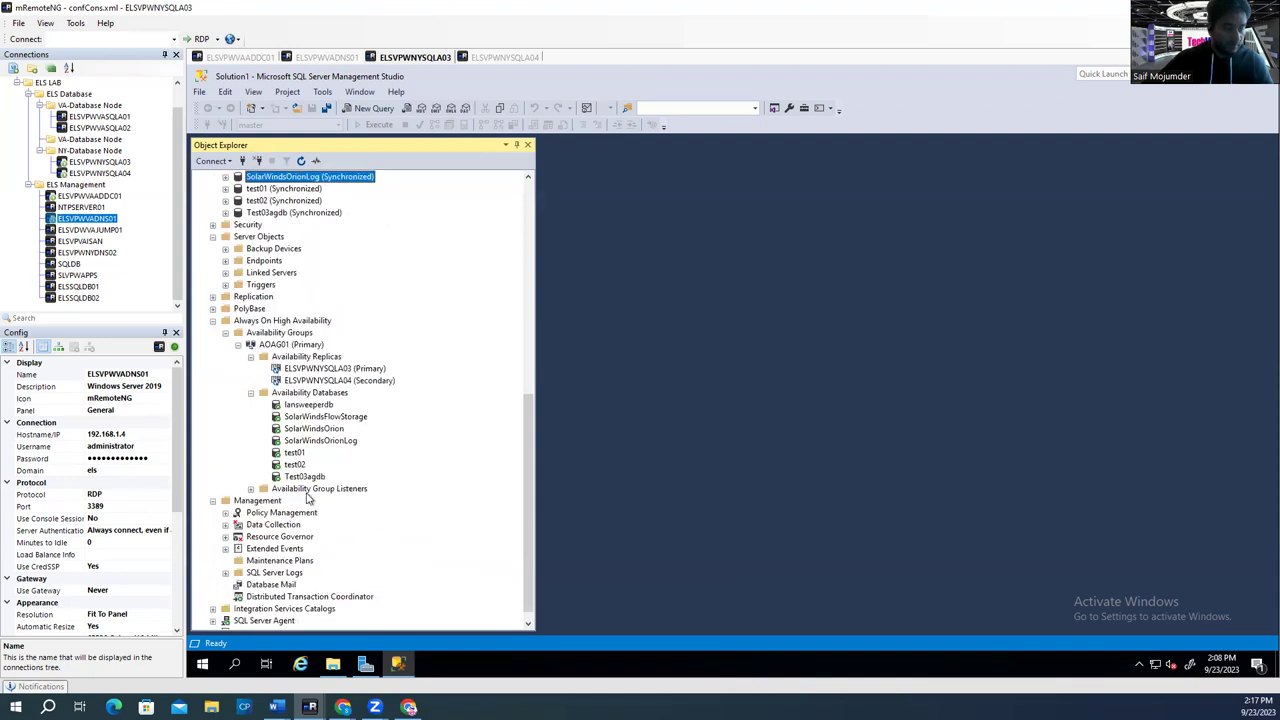
pyautogui.click(307, 479)
pyautogui.rightClick(308, 482)
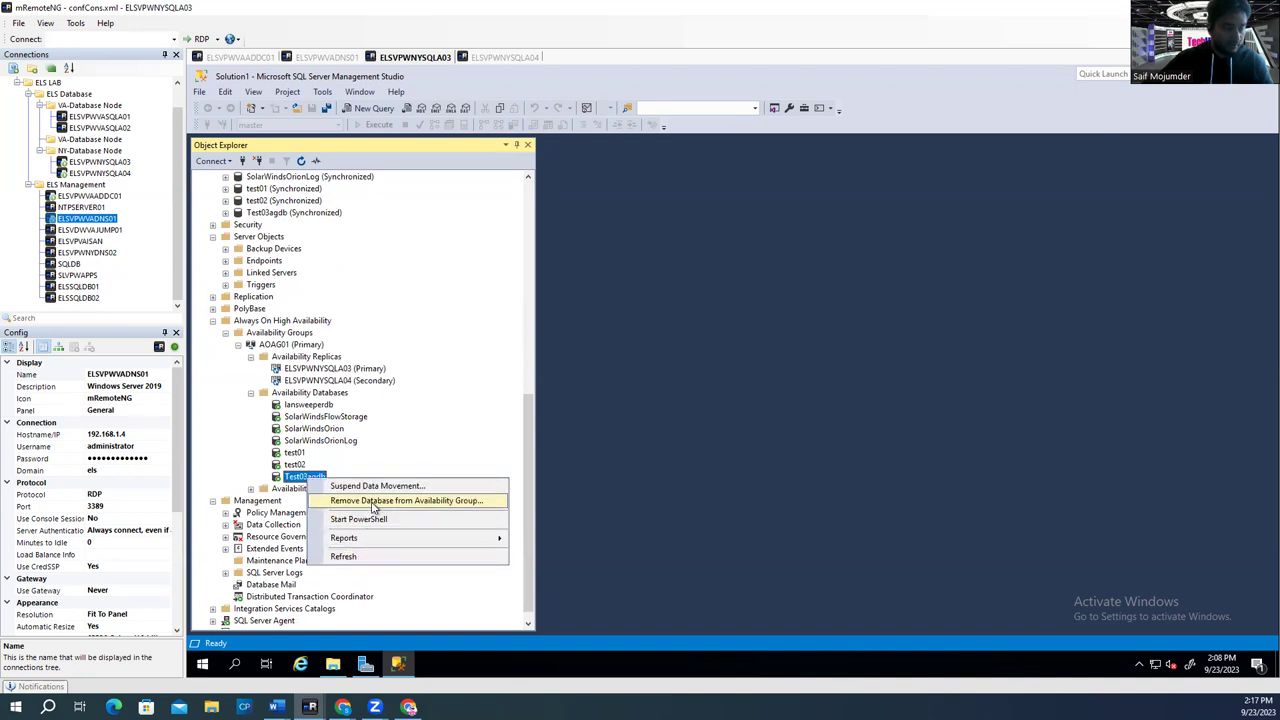
pyautogui.click(372, 503)
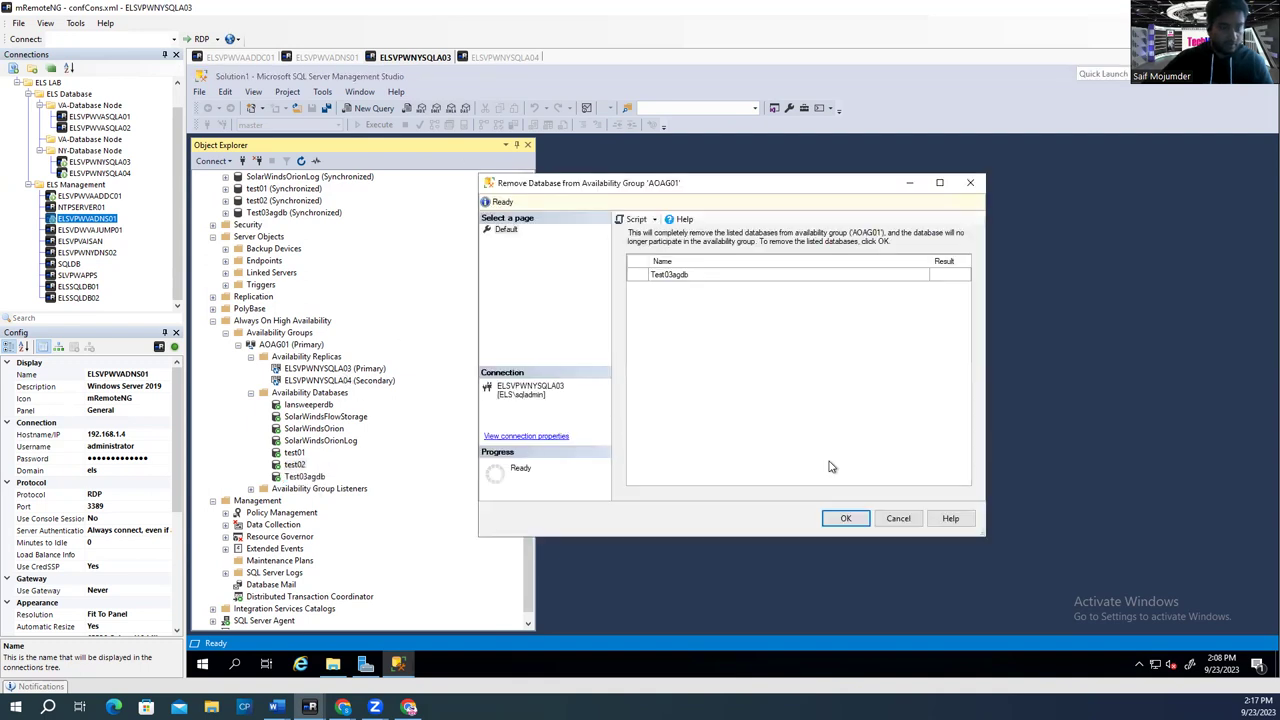
pyautogui.click(845, 518)
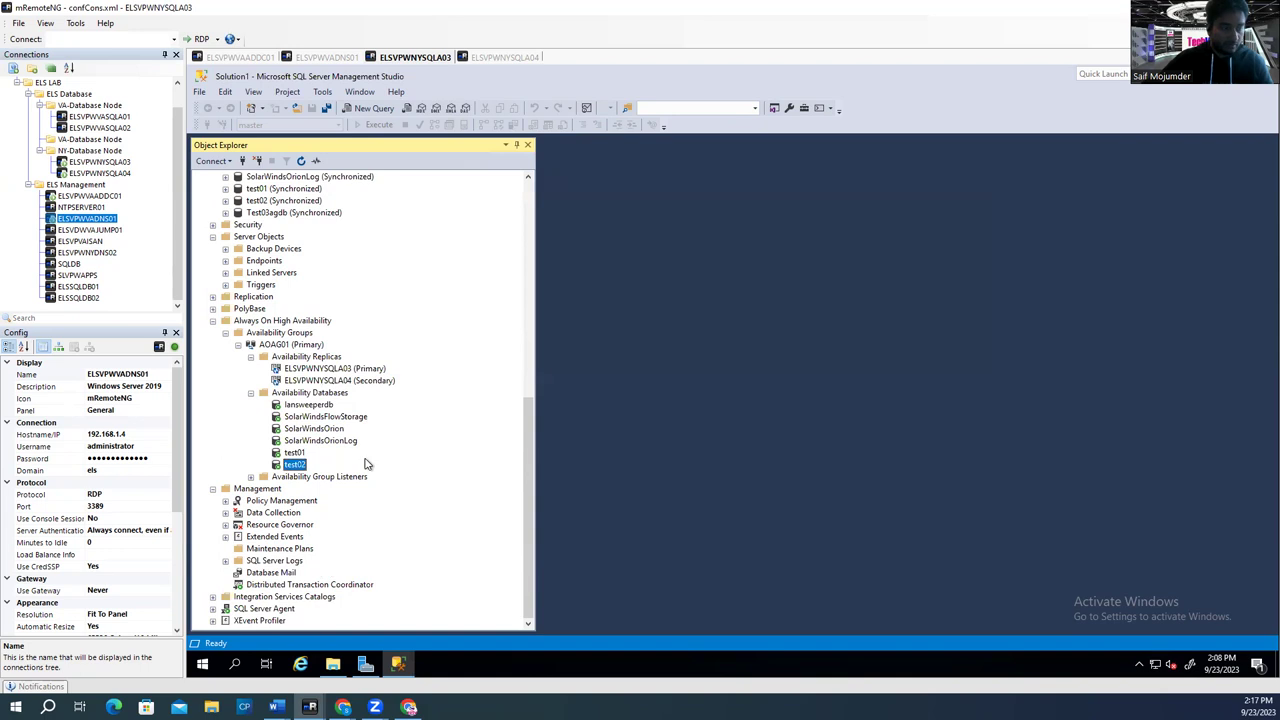
# Step: Remove the test02 and test01 databases from the AOAG01 availability group
pyautogui.rightClick(296, 466)
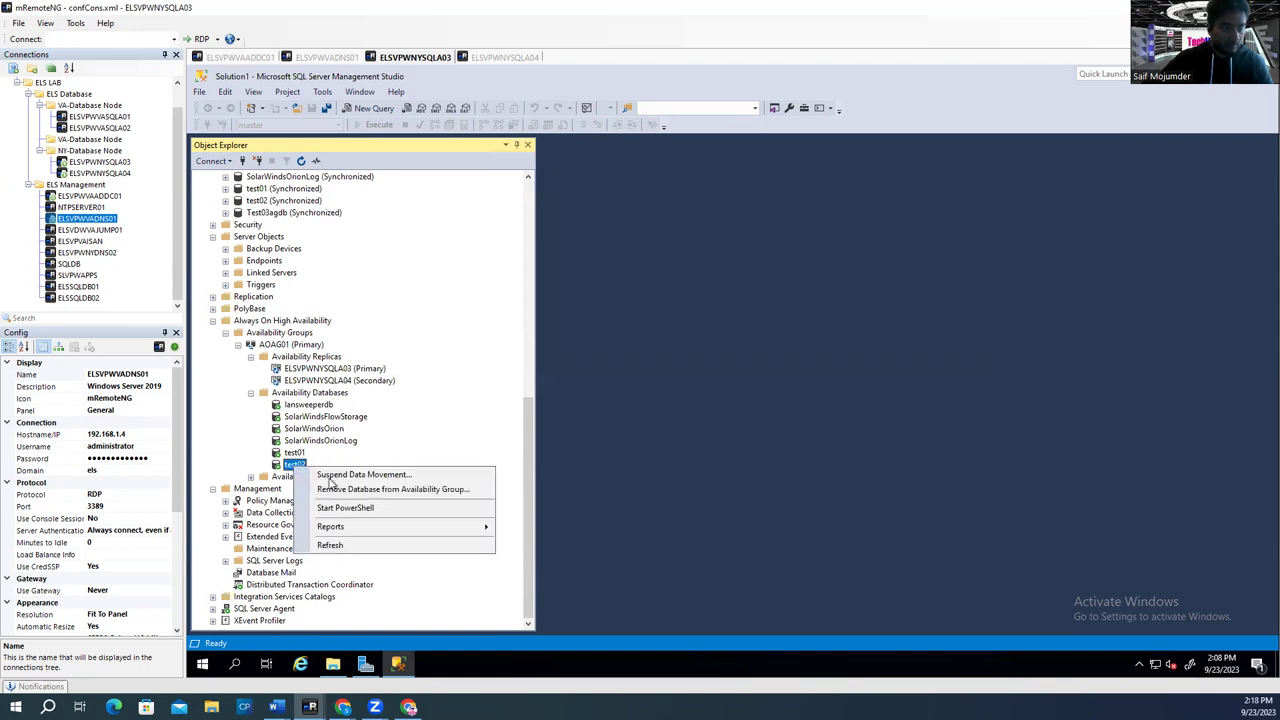
pyautogui.click(370, 489)
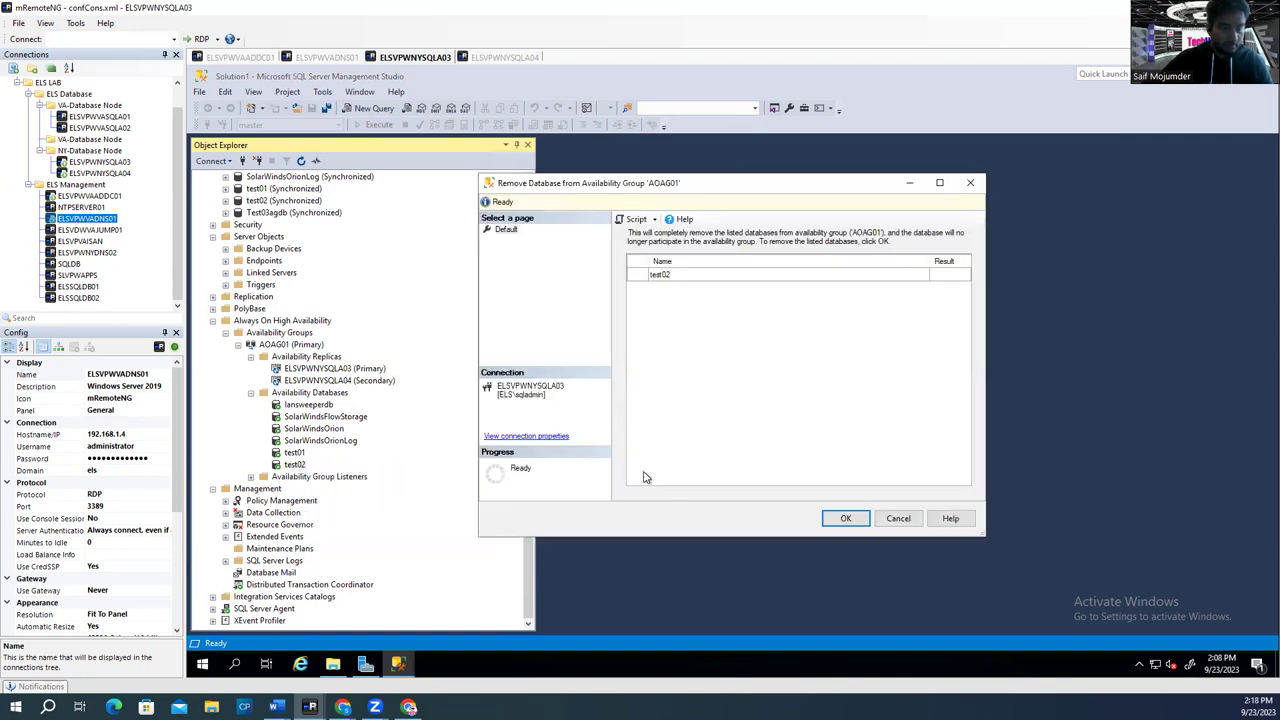
pyautogui.click(845, 518)
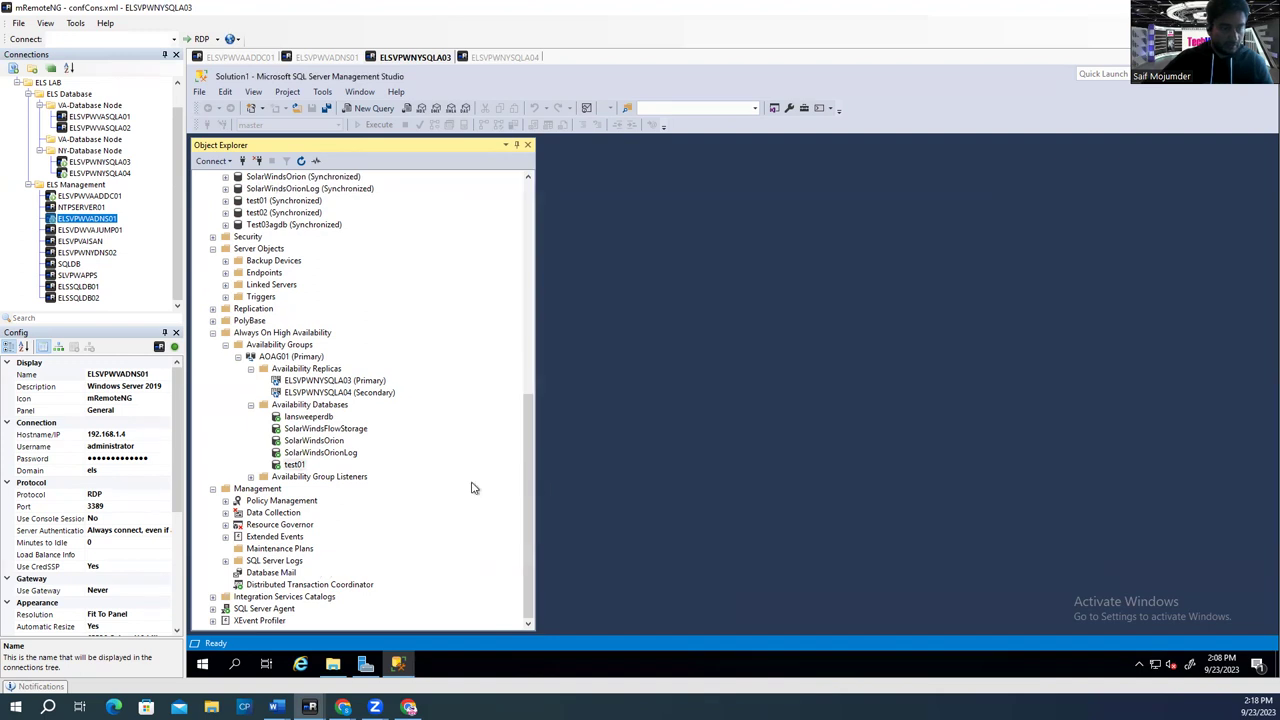
pyautogui.rightClick(308, 465)
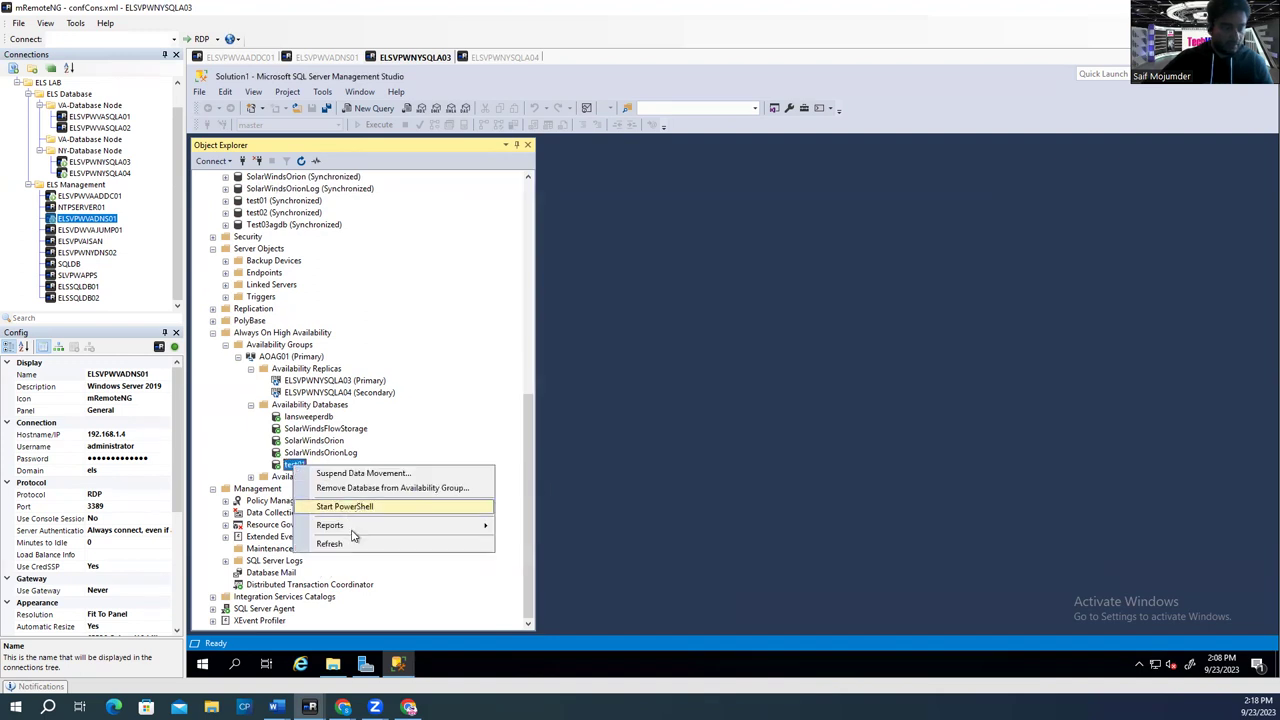
pyautogui.click(377, 489)
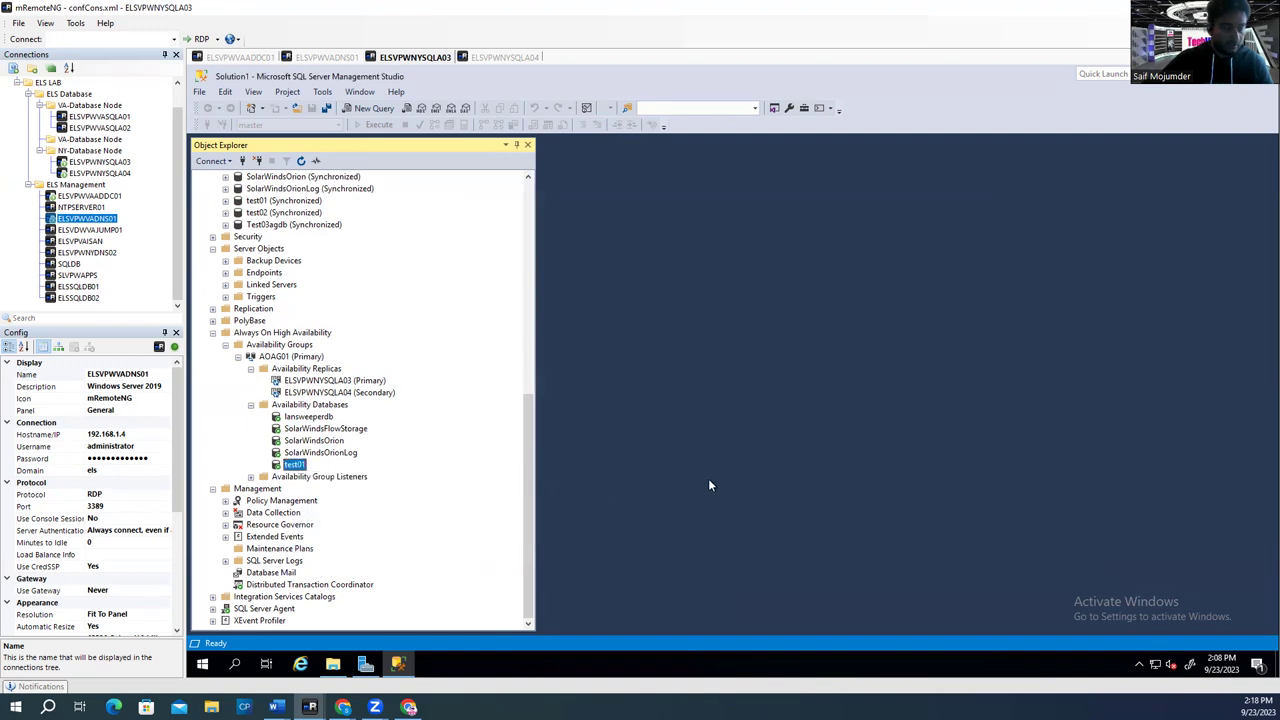
pyautogui.click(846, 521)
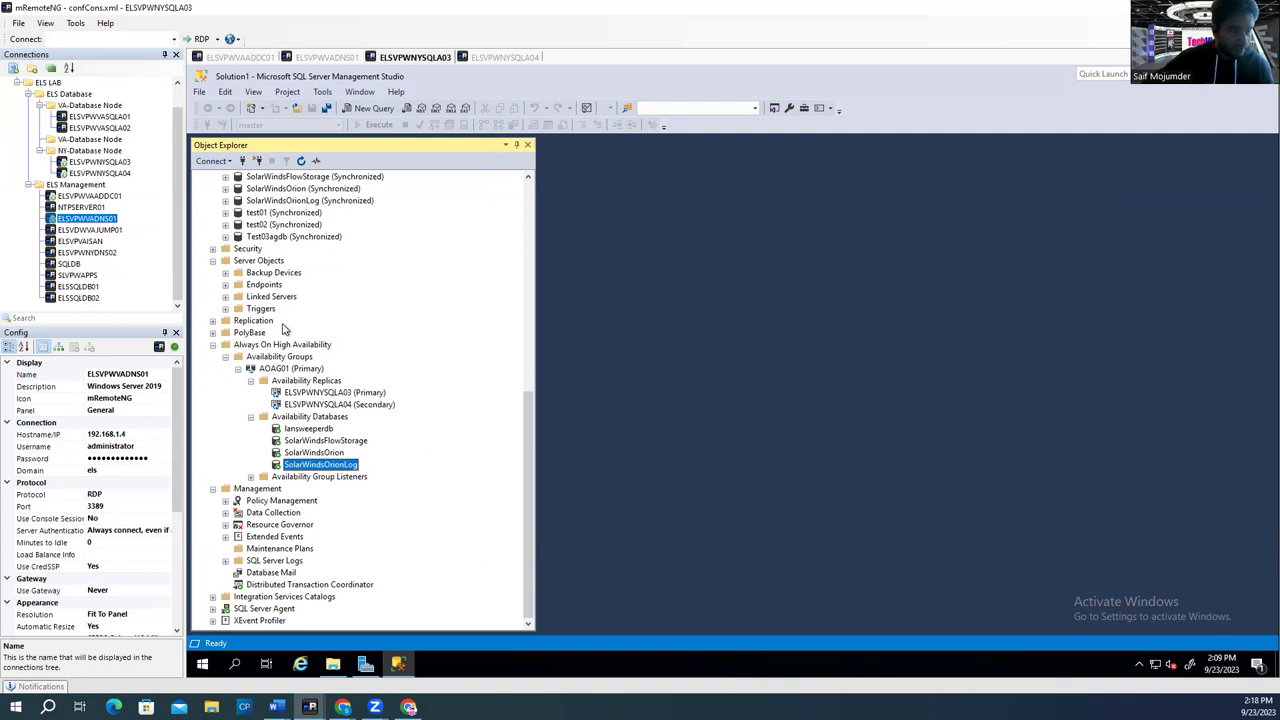
# Step: Refresh the ELSVPWNYSQLA03 and ELSVPWNYSQLA04 servers and expand the database list on ELSVPWNYSQLA04
pyautogui.scroll(3, 284, 328)
pyautogui.click(262, 225)
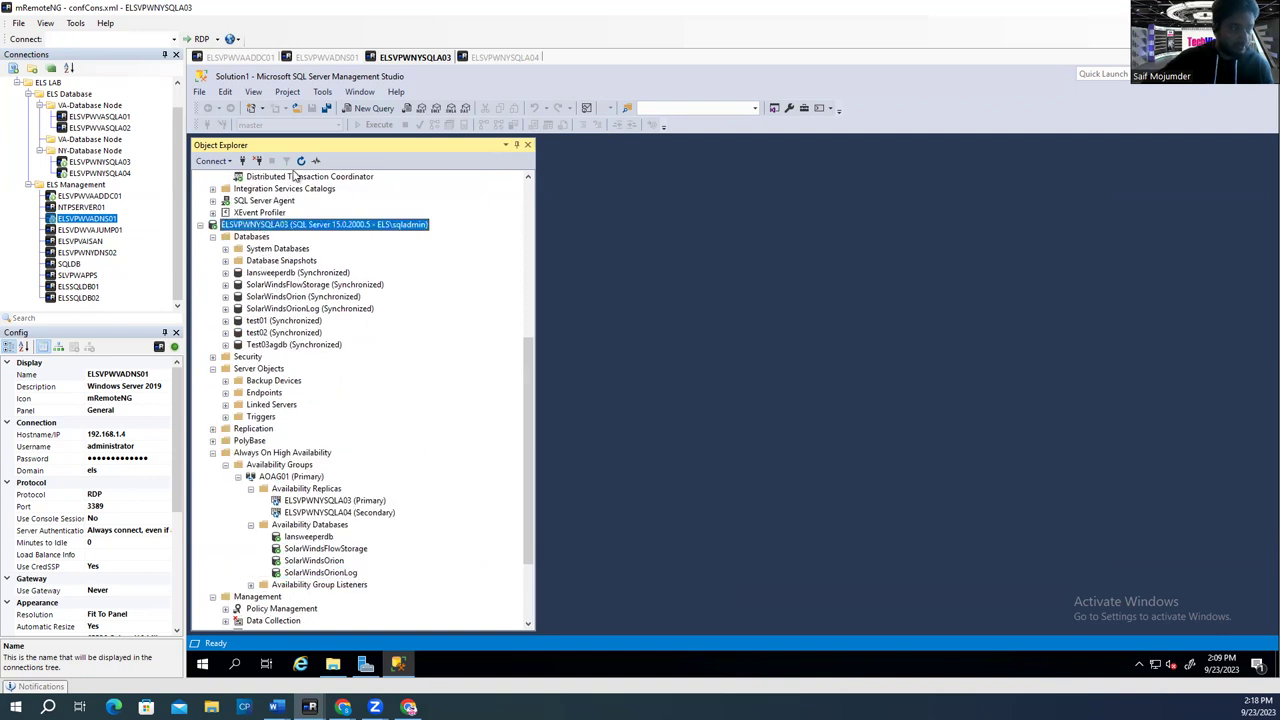
pyautogui.click(301, 161)
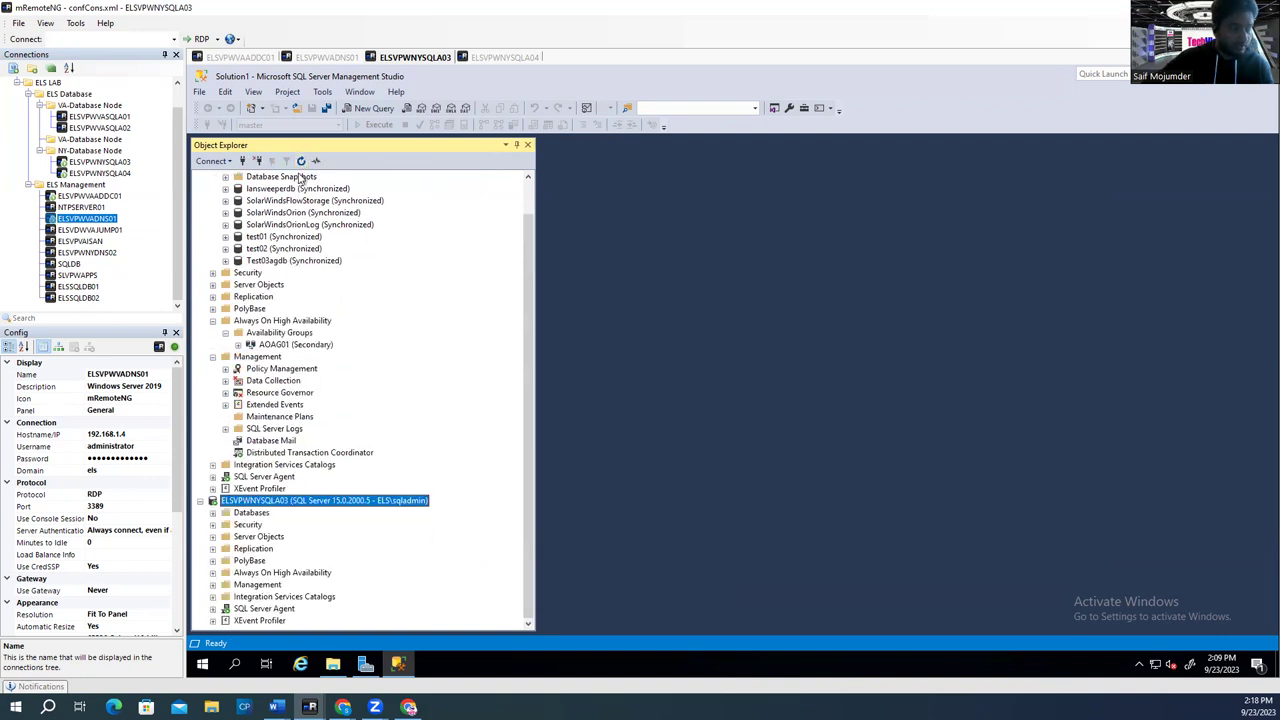
pyautogui.scroll(1, 325, 289)
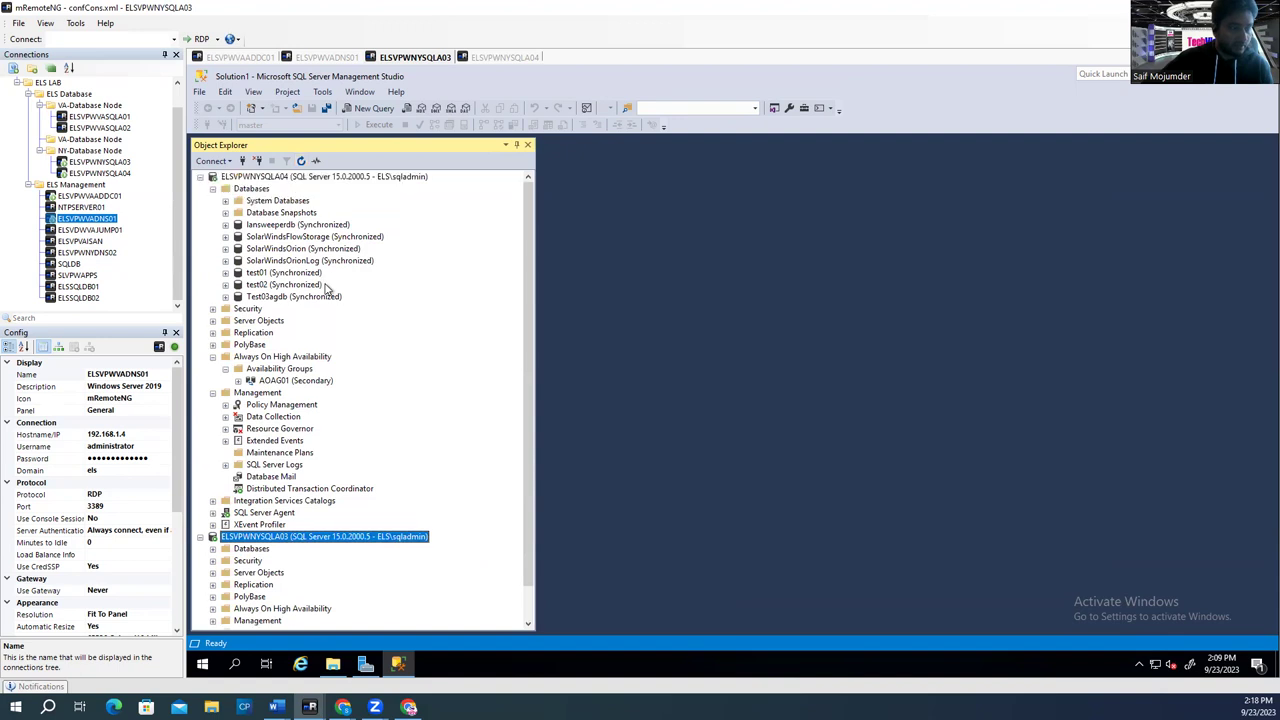
pyautogui.click(285, 177)
pyautogui.click(301, 161)
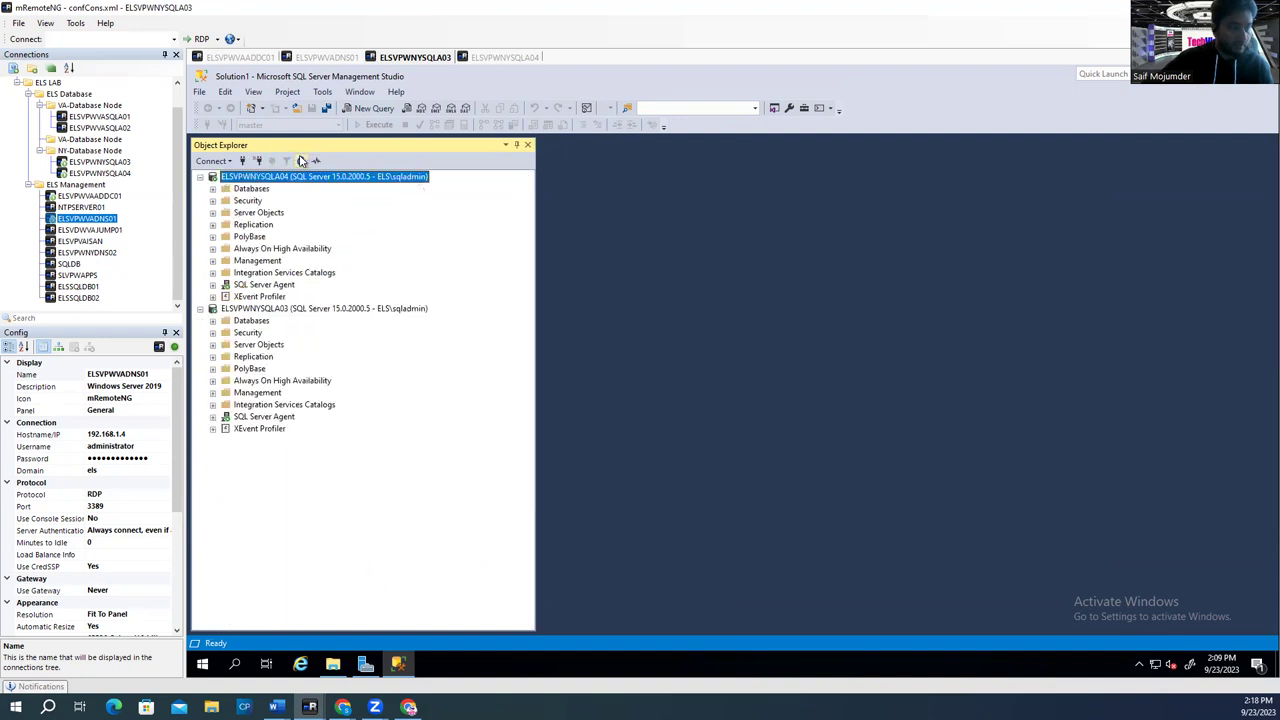
pyautogui.click(212, 189)
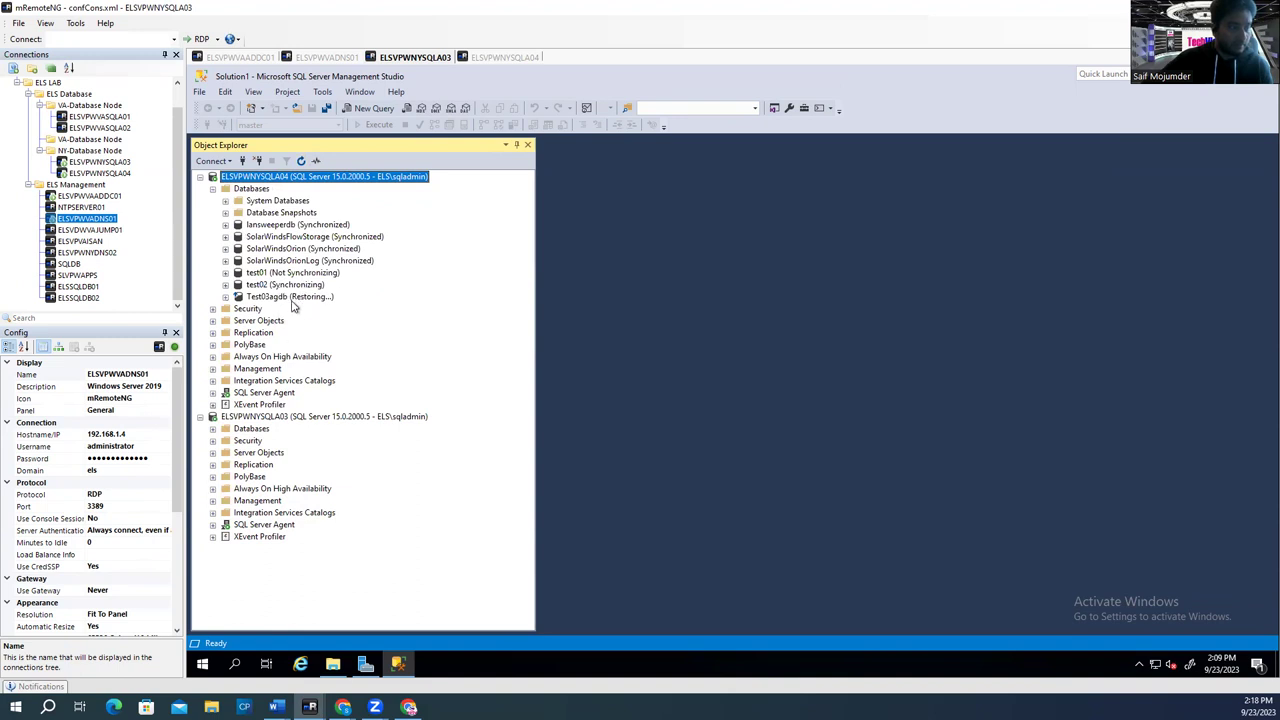
# Step: Delete the Test03agdb database from ELSVPWNYSQLA04 with existing connections closed
pyautogui.click(290, 297)
pyautogui.rightClick(293, 308)
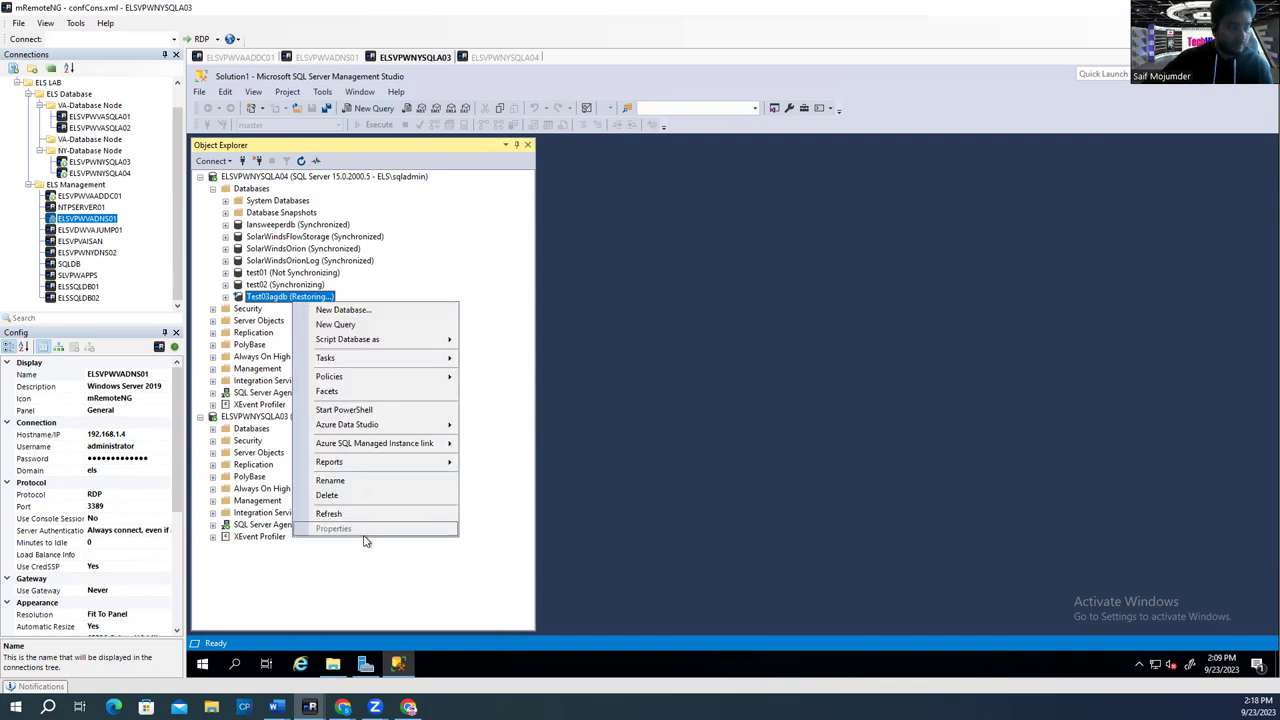
pyautogui.click(350, 495)
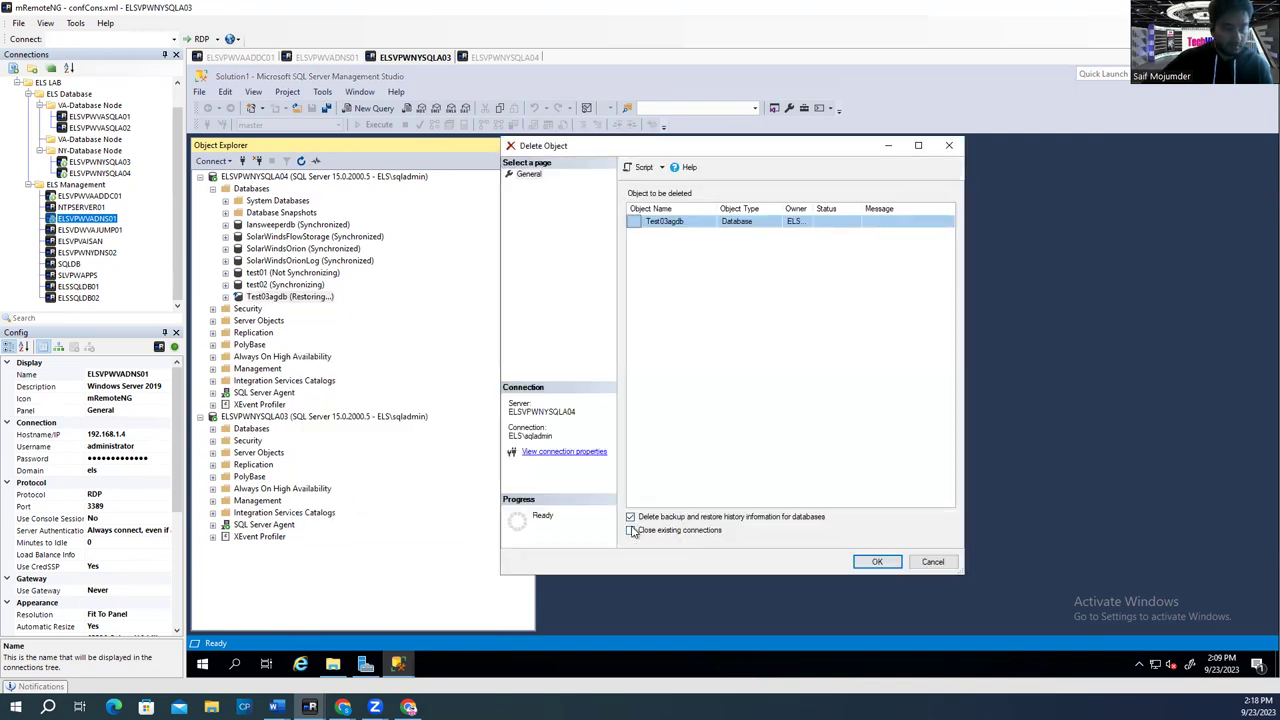
pyautogui.click(631, 531)
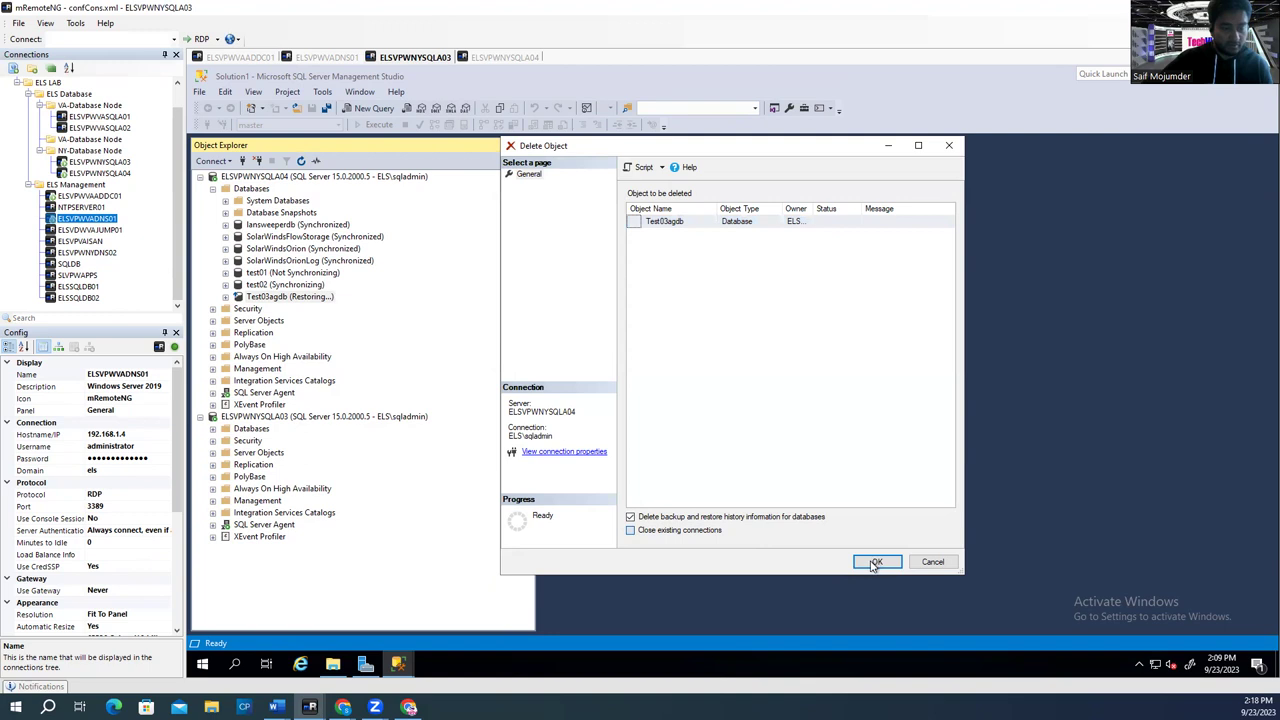
pyautogui.click(882, 562)
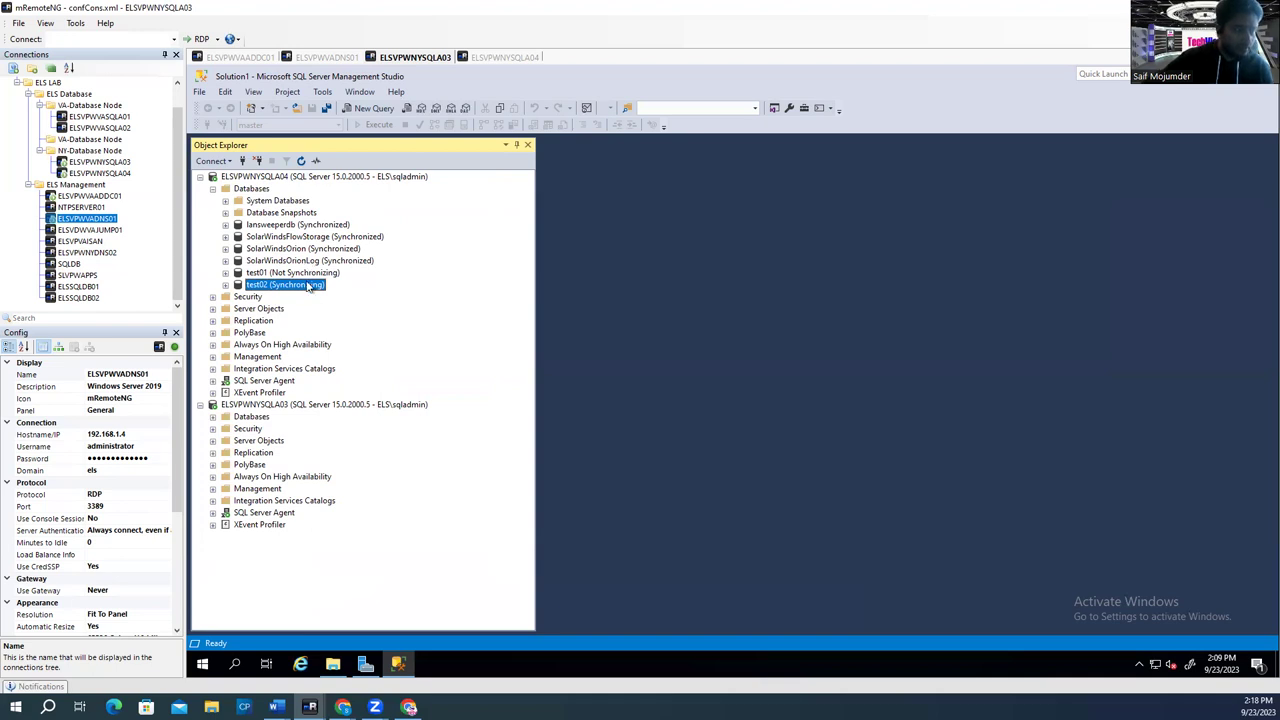
# Step: Refresh the ELSVPWNYSQLA04 server and expand the database list on ELSVPWNYSQLA03
pyautogui.click(312, 274)
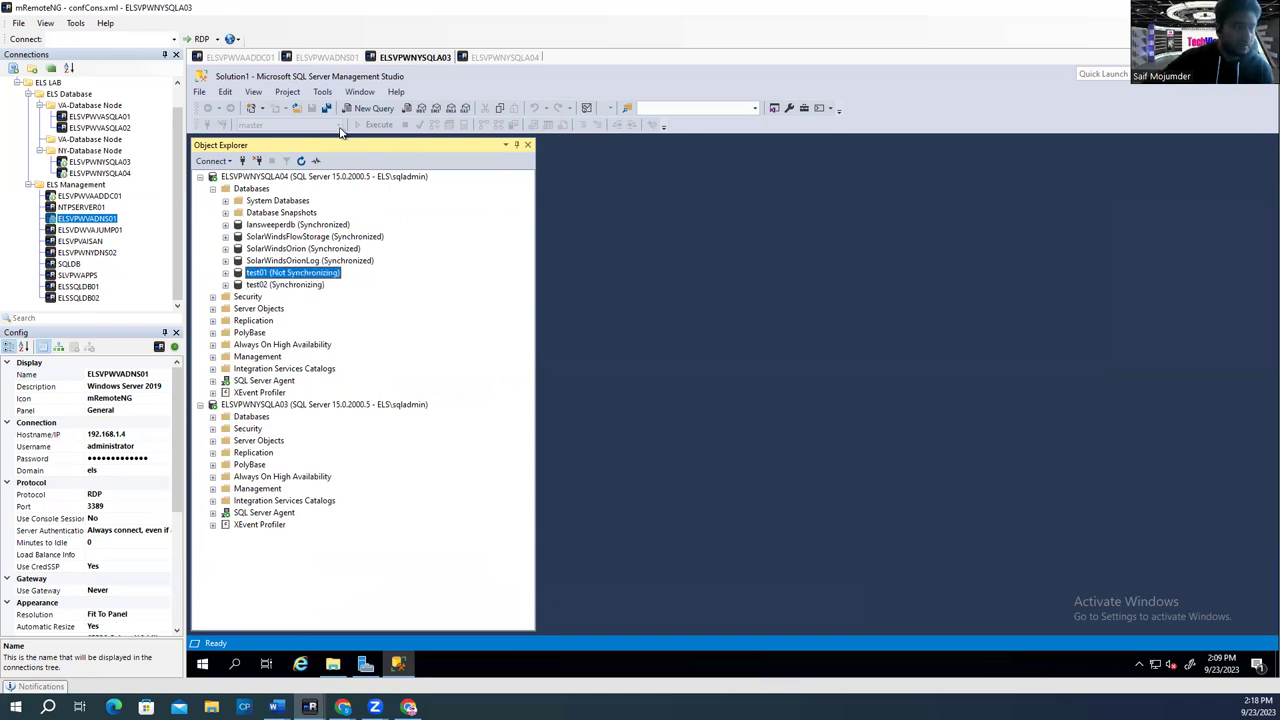
pyautogui.click(270, 177)
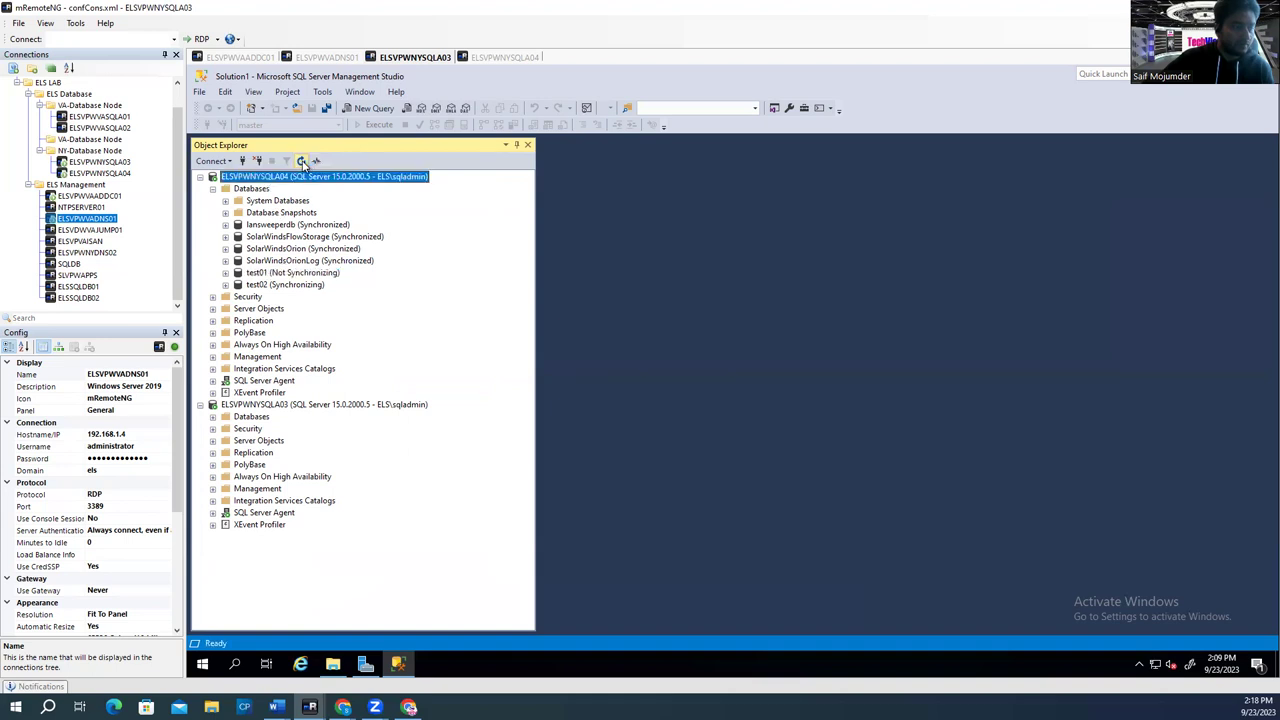
pyautogui.click(302, 162)
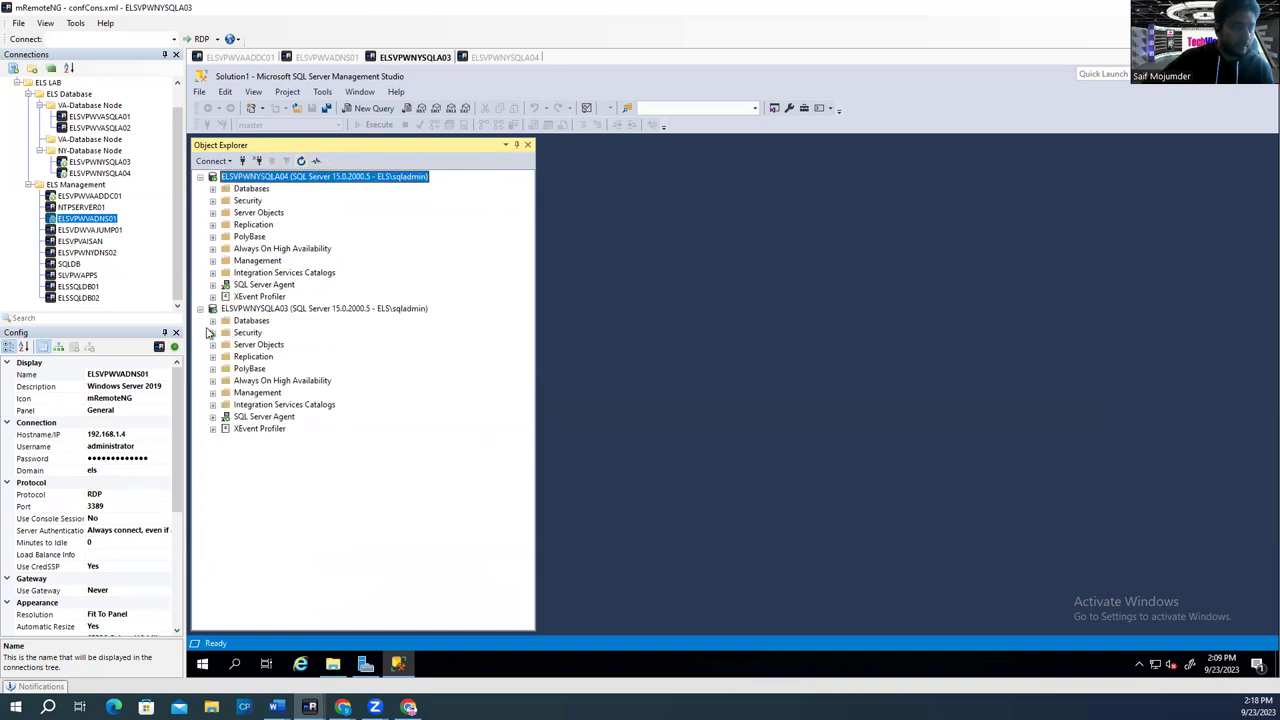
pyautogui.click(212, 321)
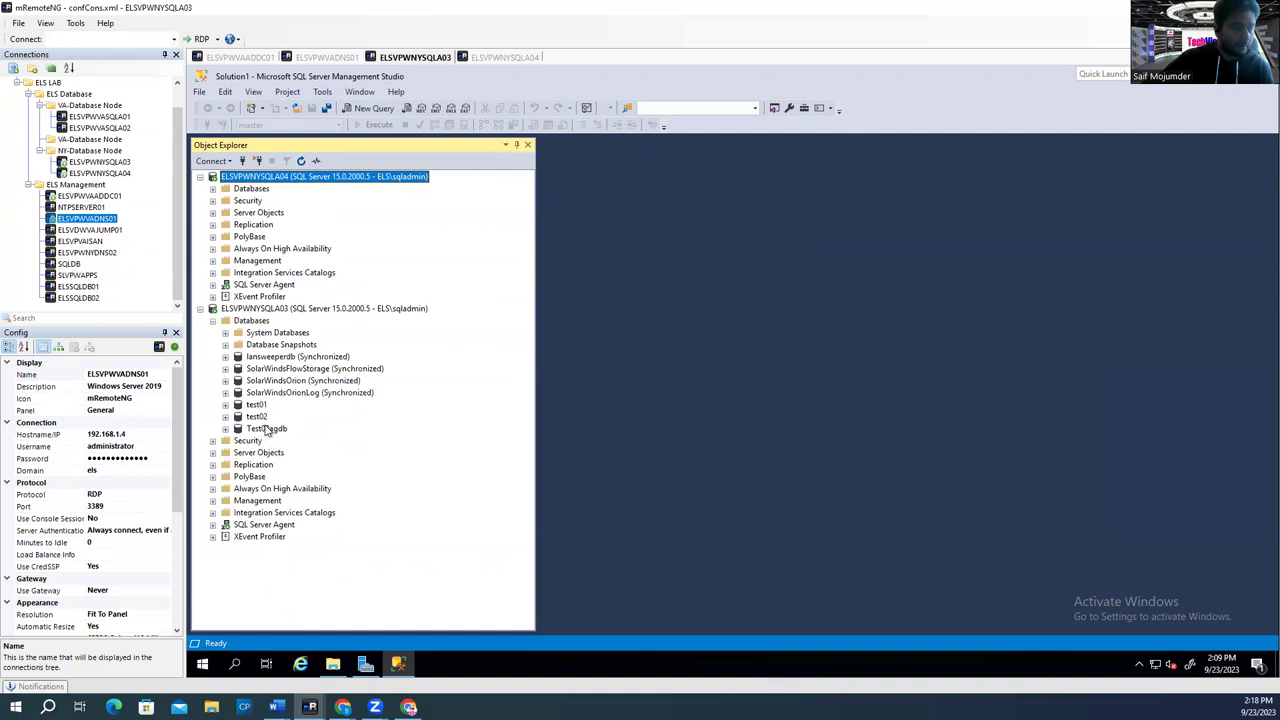
# Step: Delete the test01 database from ELSVPWNYSQLA03 with existing connections closed
pyautogui.click(254, 405)
pyautogui.rightClick(255, 405)
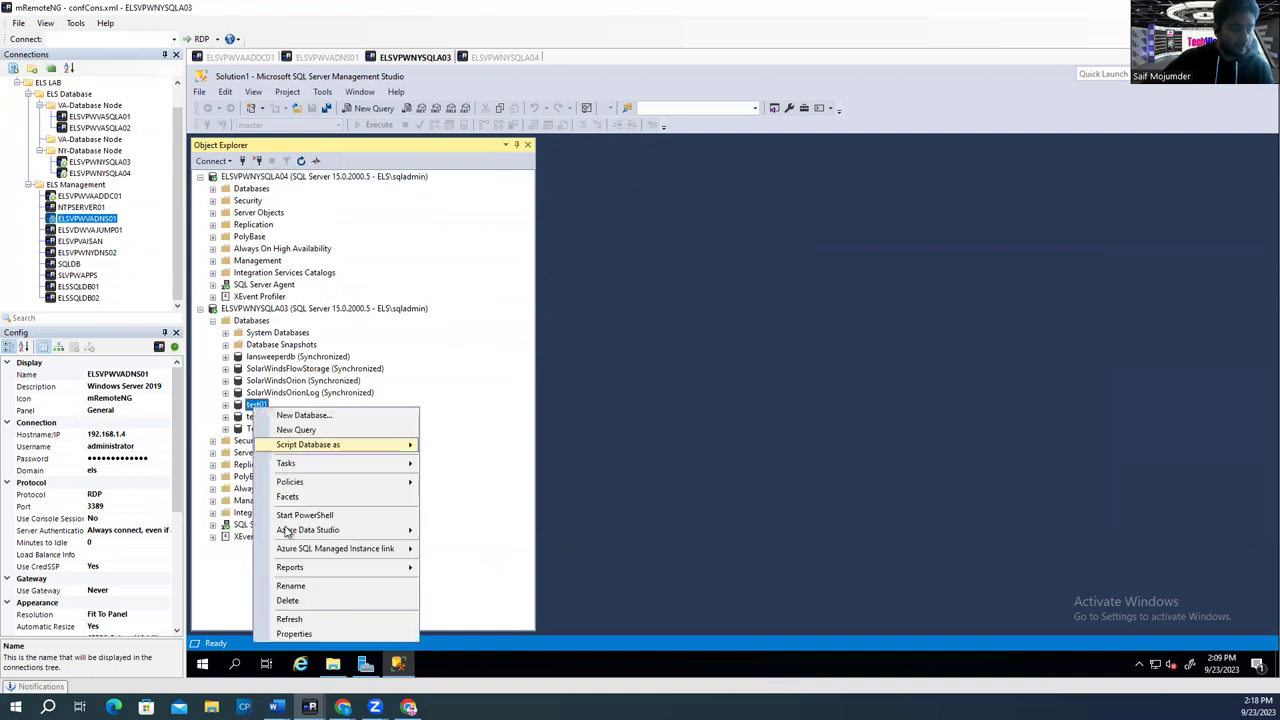
pyautogui.click(288, 601)
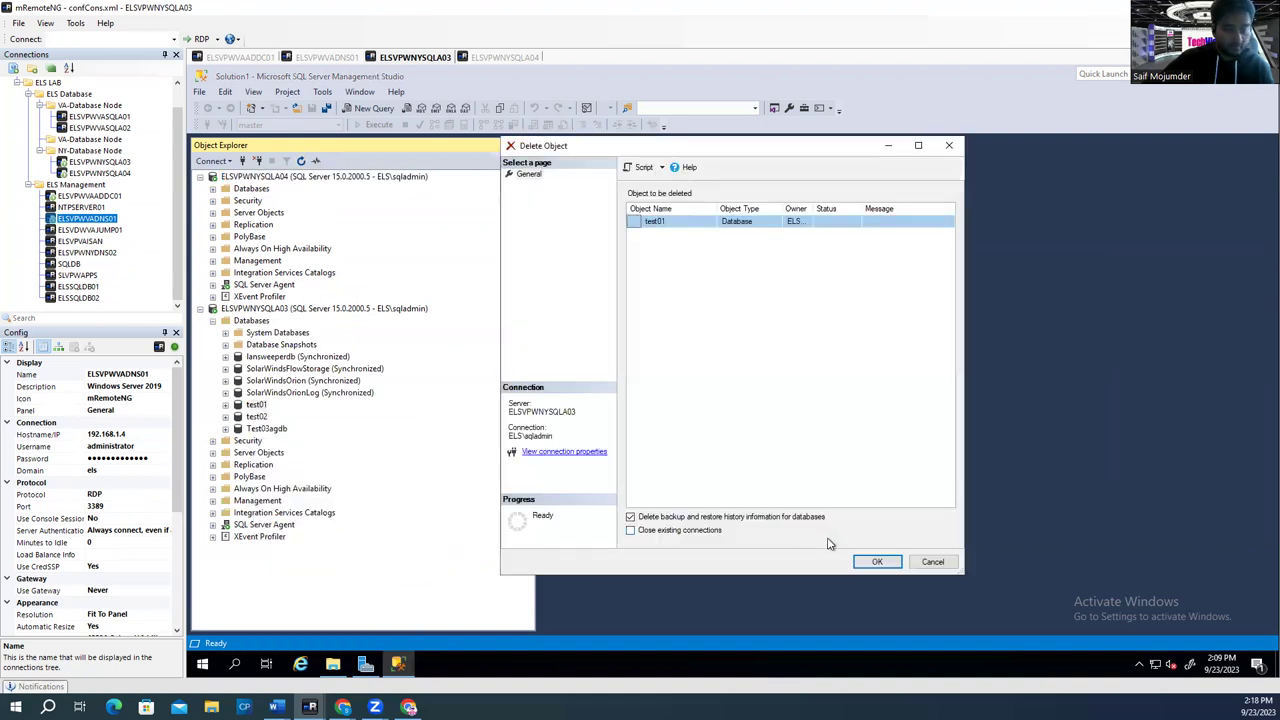
pyautogui.click(877, 561)
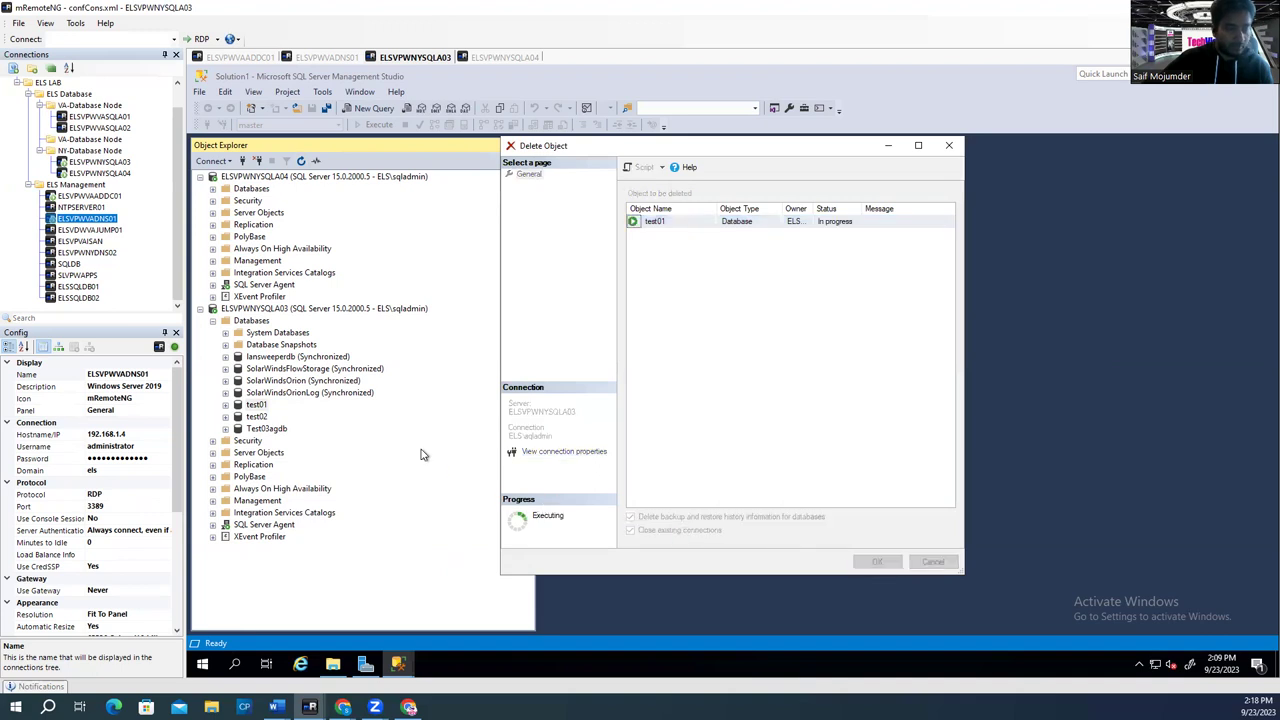
# Step: Delete the test02 and Test03agdb databases from ELSVPWNYSQLA03
pyautogui.rightClick(265, 408)
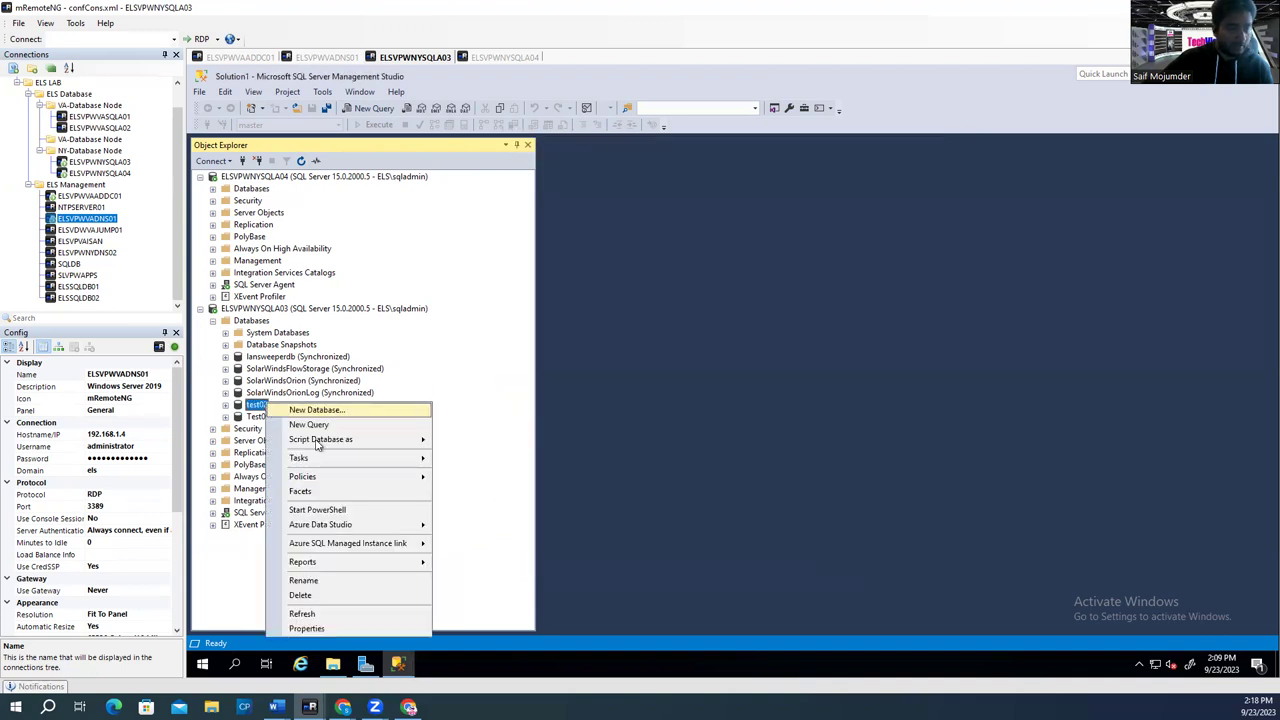
pyautogui.click(317, 598)
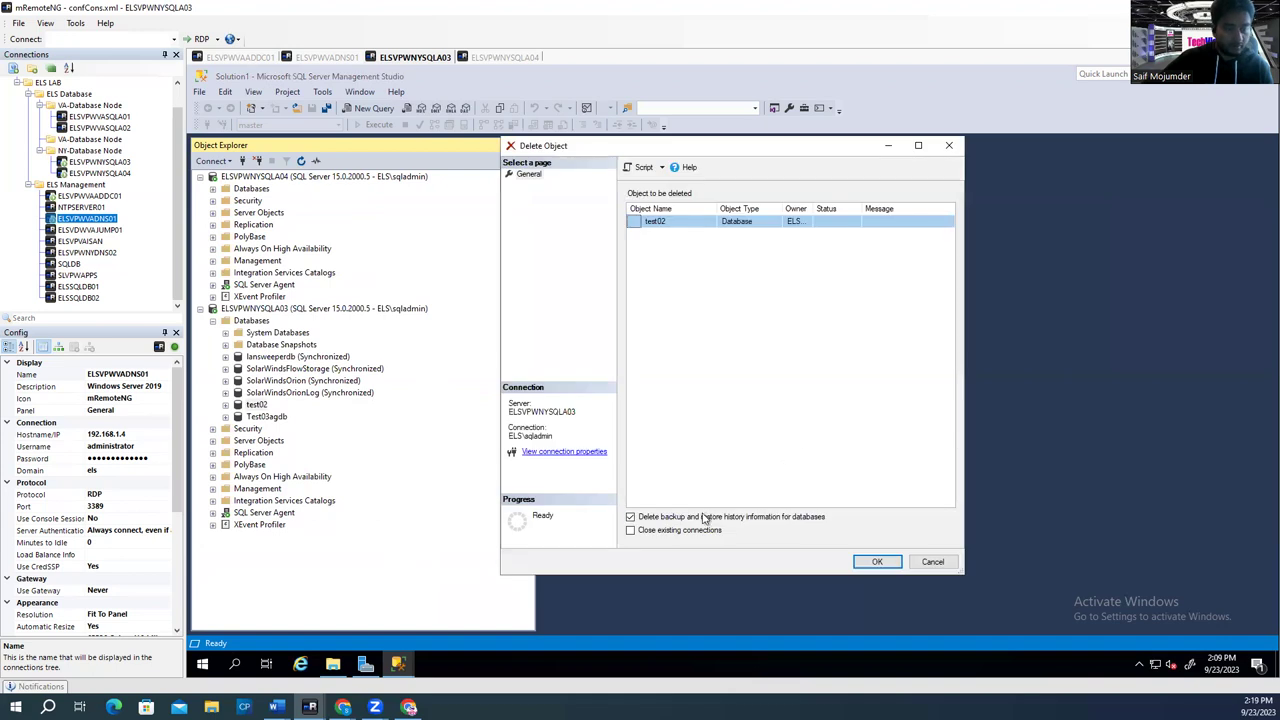
pyautogui.click(868, 561)
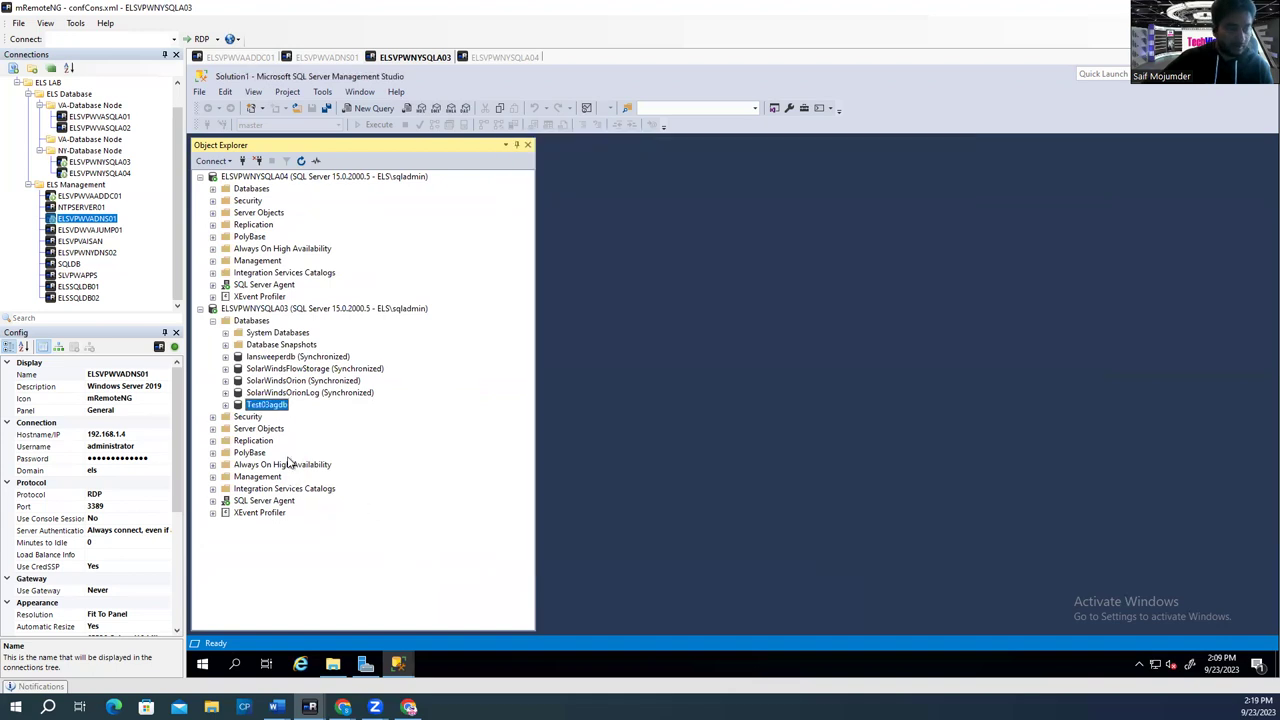
pyautogui.rightClick(268, 414)
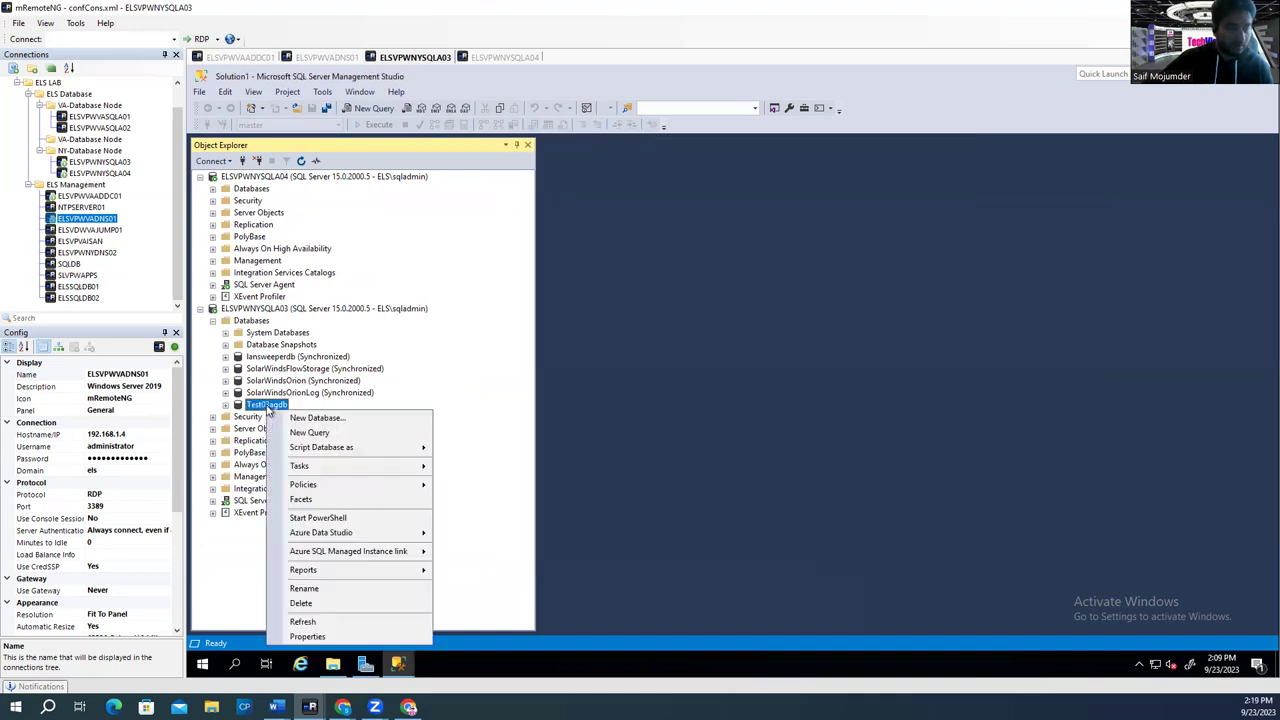
pyautogui.click(308, 600)
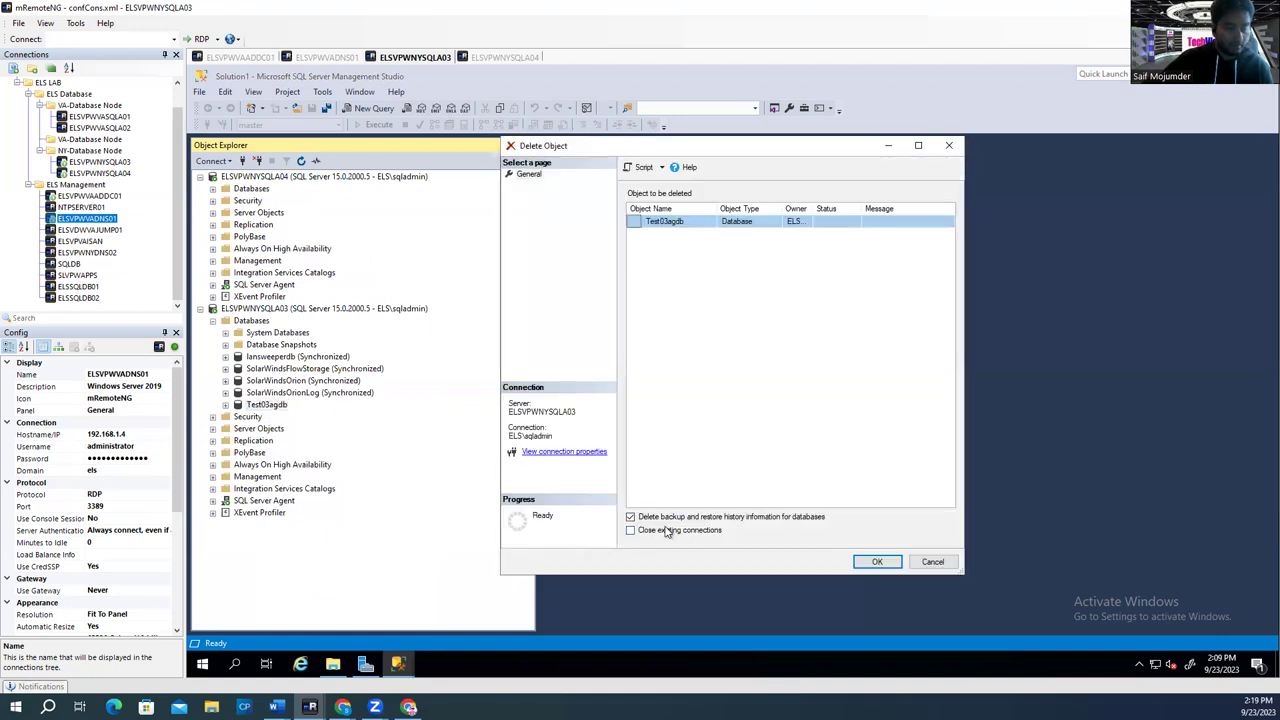
pyautogui.click(868, 562)
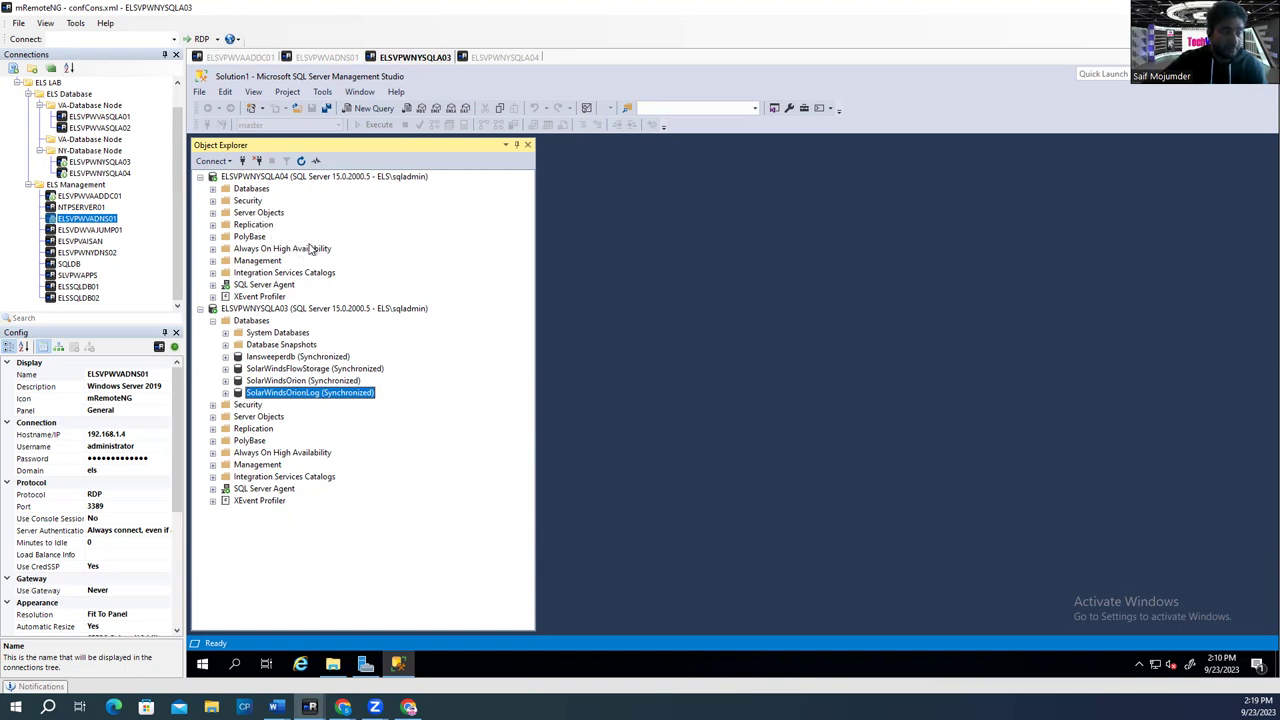
# Step: Switch to File Explorer and refresh This PC to check the free space on LOG (F:) and Backup (G:)
pyautogui.click(333, 664)
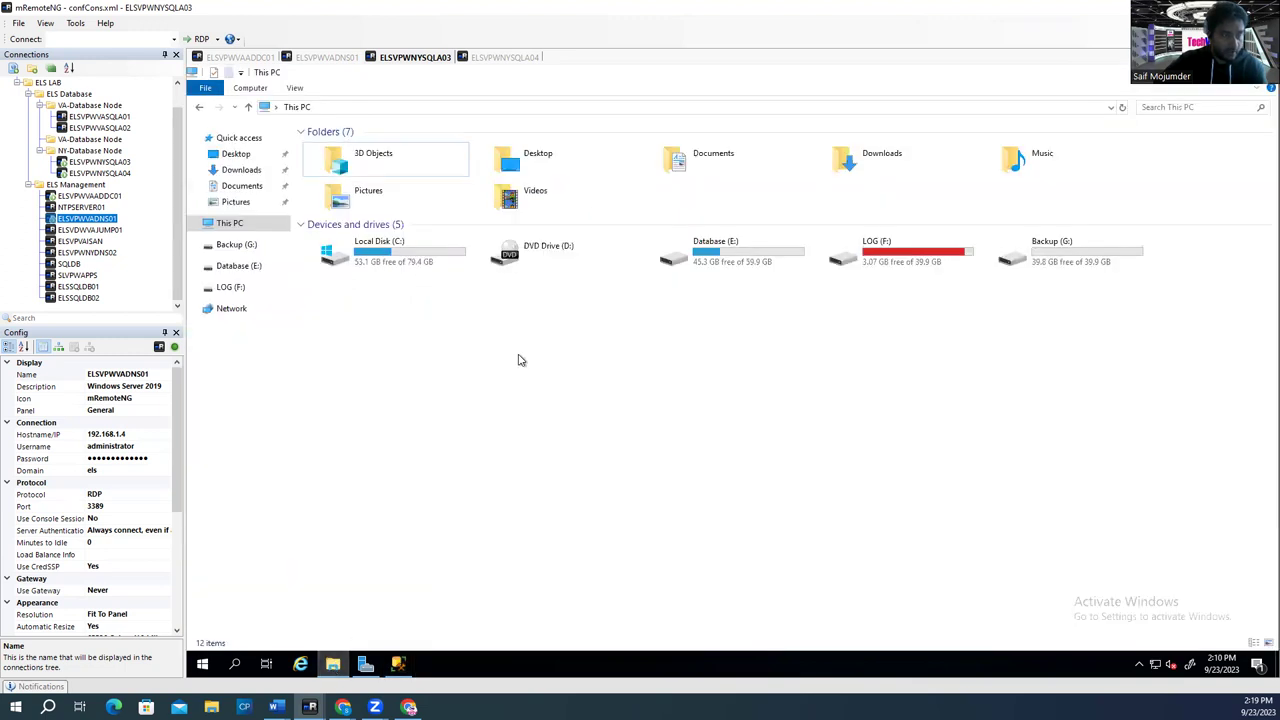
pyautogui.click(1122, 108)
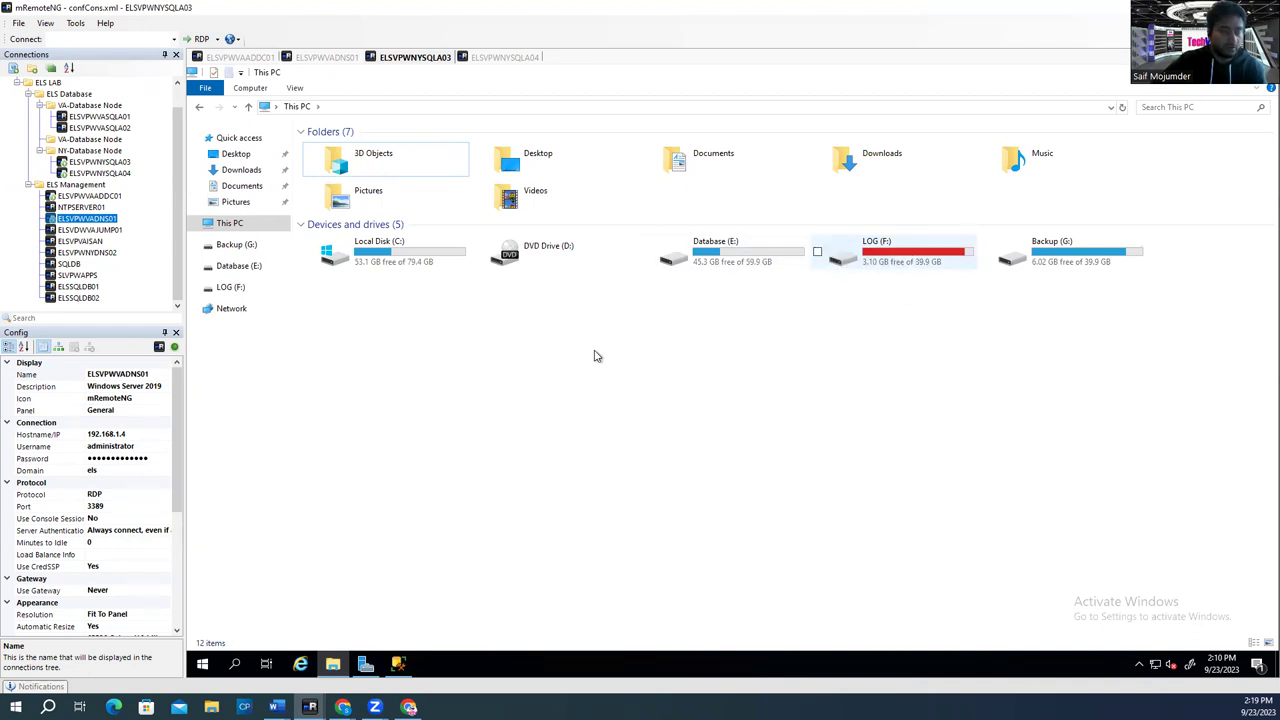
# Step: Dismiss the server connection prompt on ELSVPWNYSQLA04 and return to SQL Server Management Studio on ELSVPWNYSQLA03
pyautogui.click(868, 264)
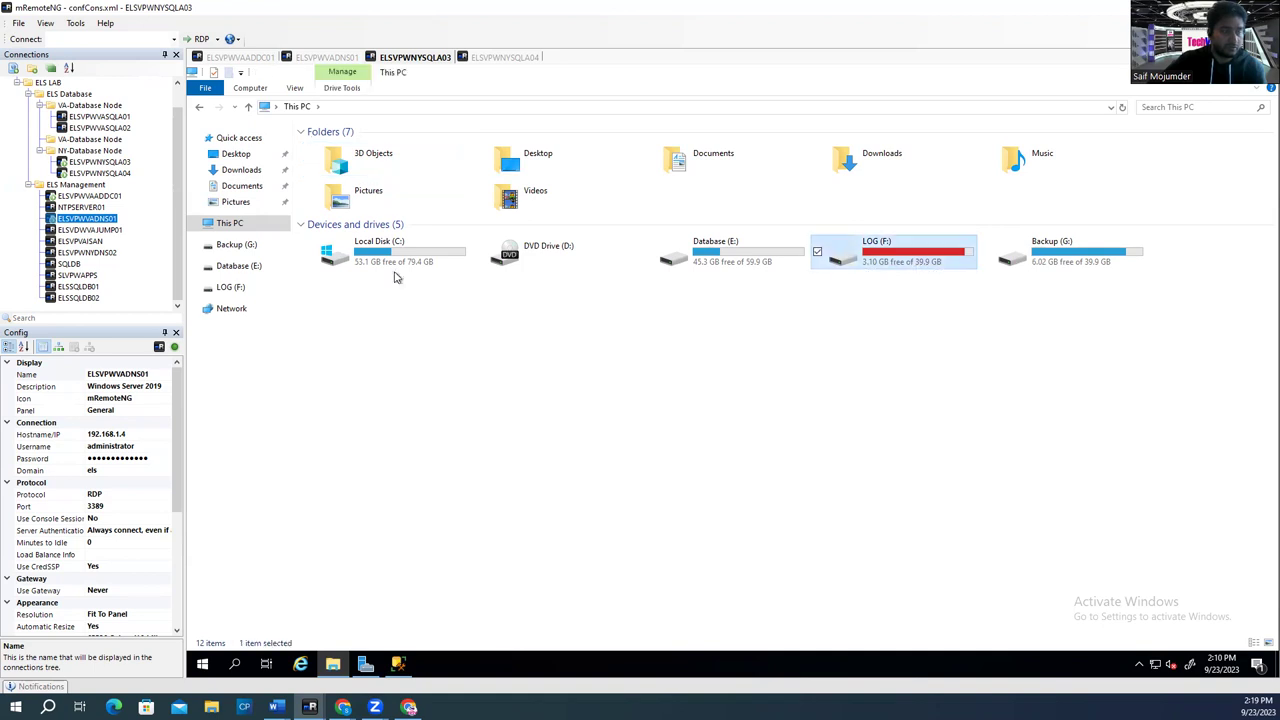
pyautogui.click(510, 57)
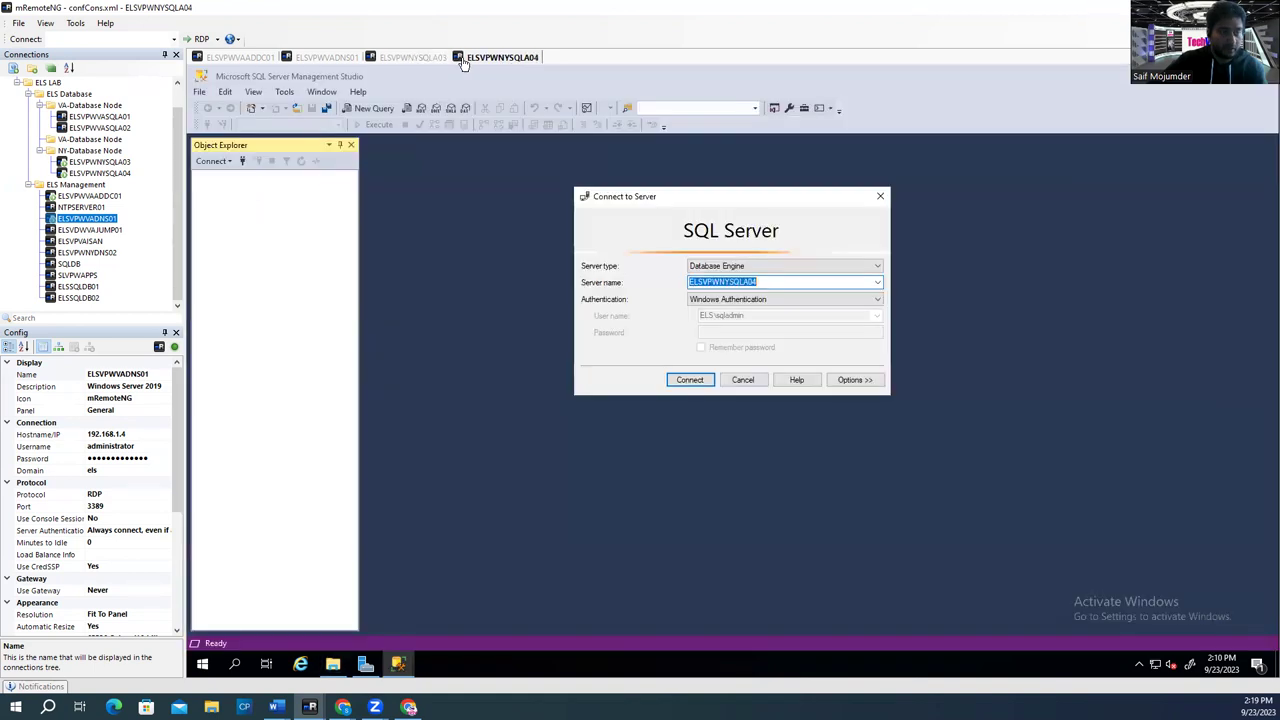
pyautogui.click(881, 197)
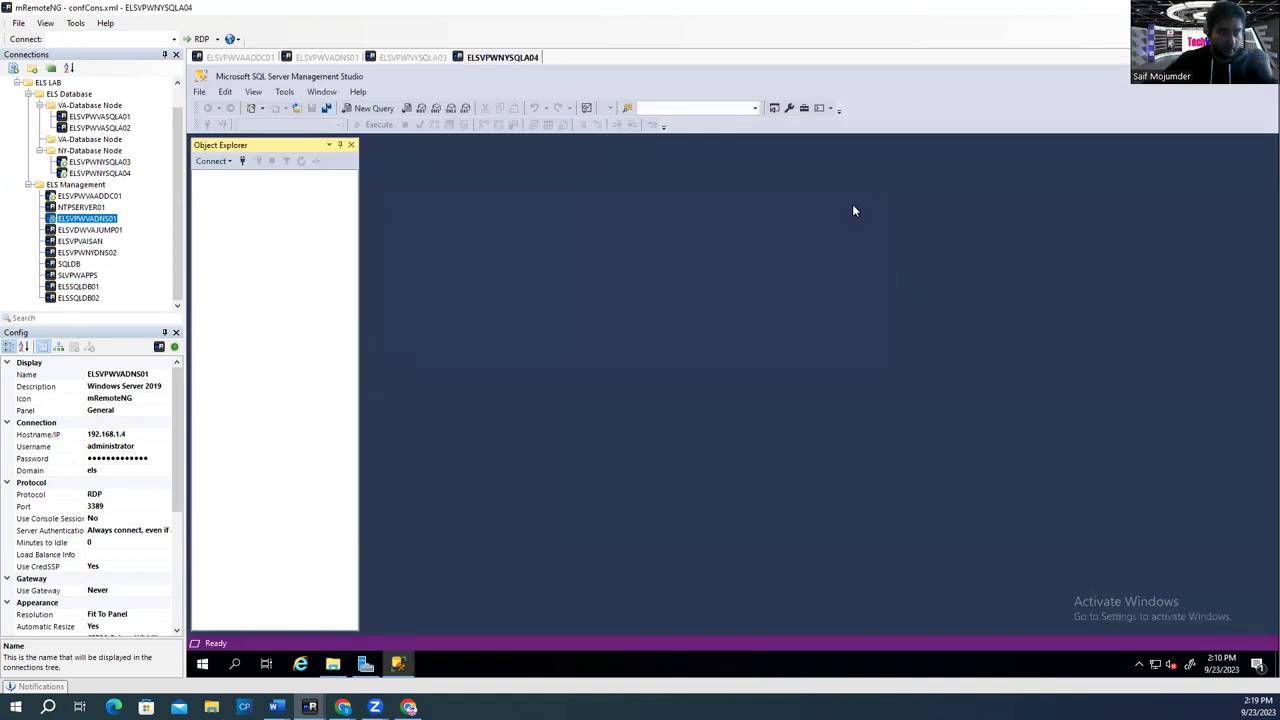
pyautogui.click(402, 60)
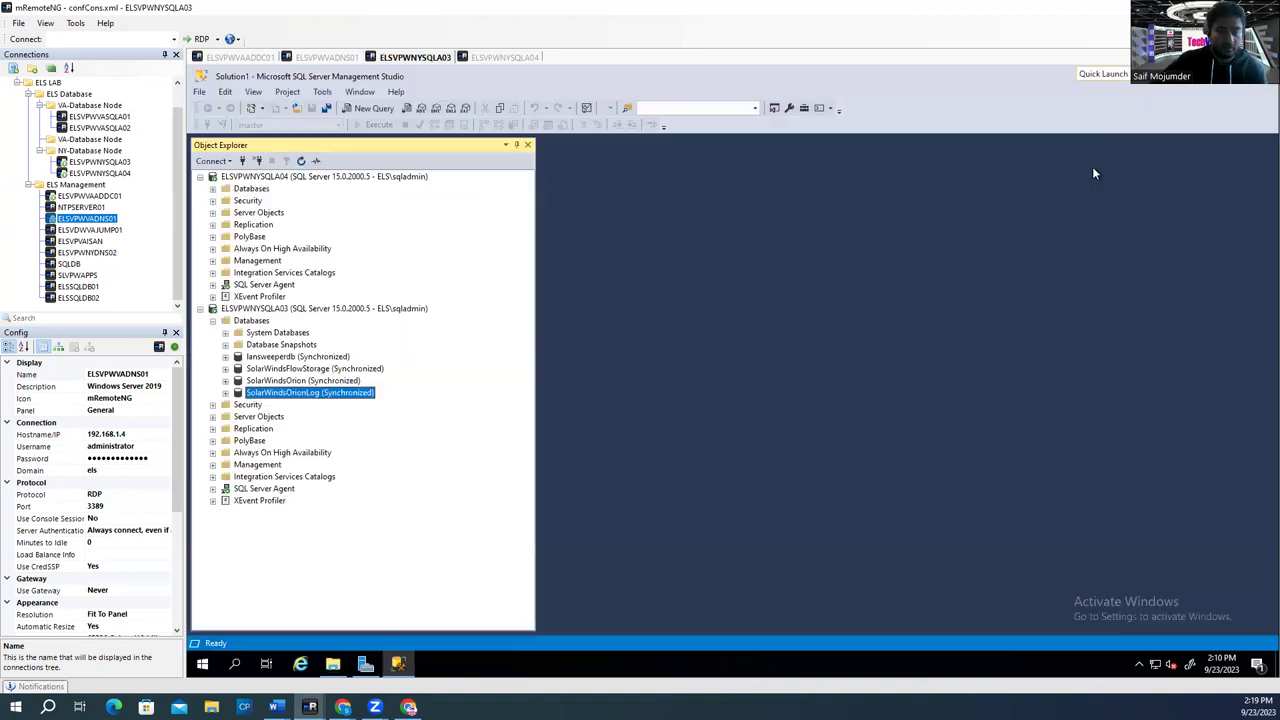
# Step: Shrink the log file of the lansweeperdb database on ELSVPWNYSQLA03 by releasing unused space
pyautogui.click(311, 358)
pyautogui.rightClick(313, 361)
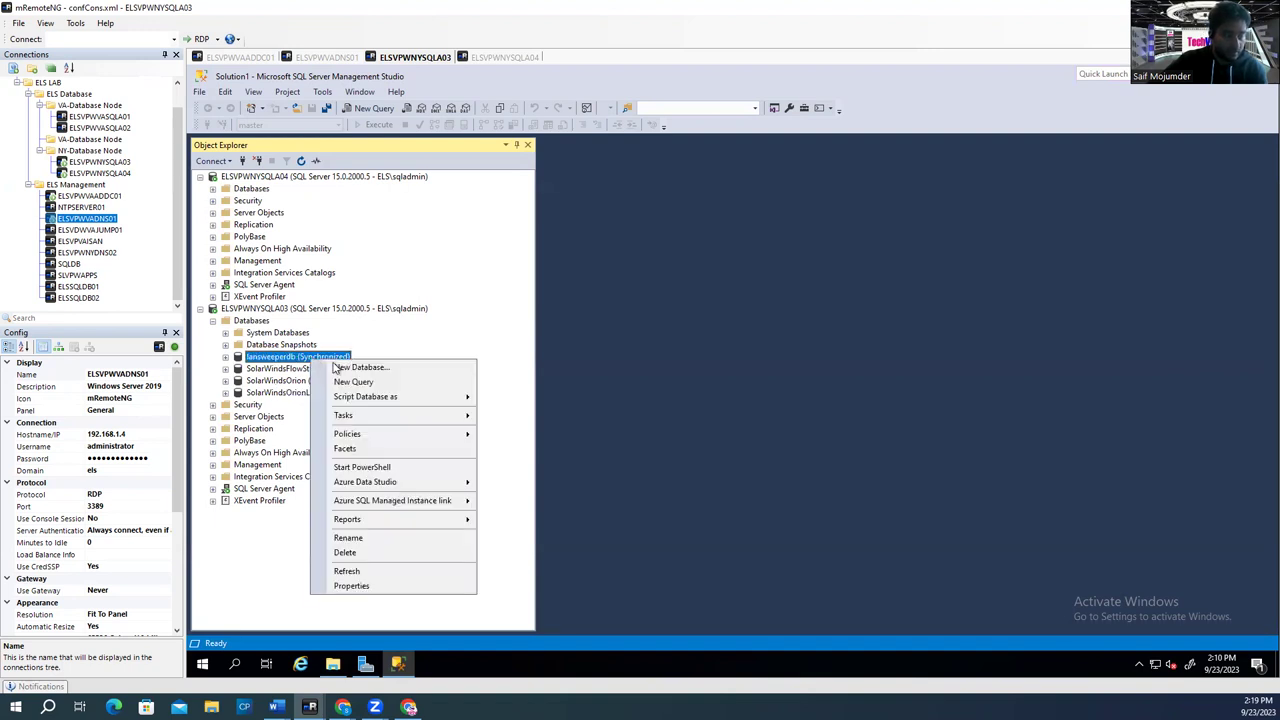
pyautogui.moveTo(370, 416)
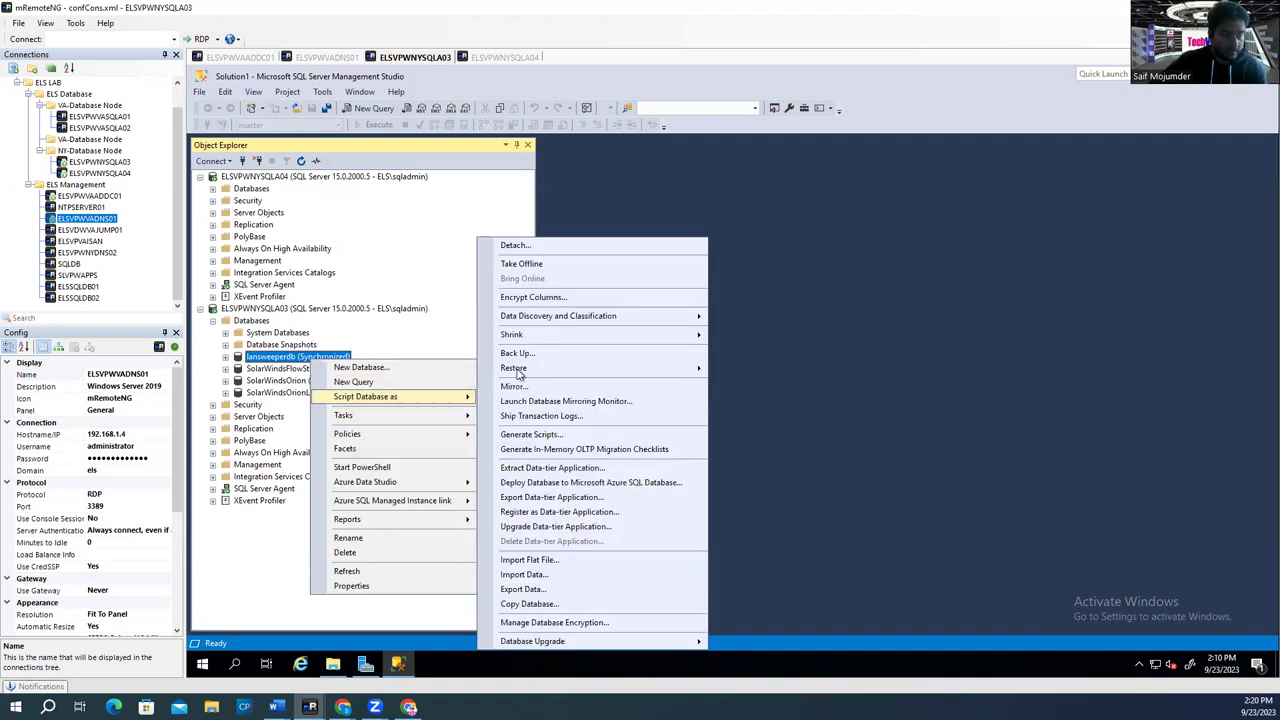
pyautogui.moveTo(553, 340)
pyautogui.click(739, 352)
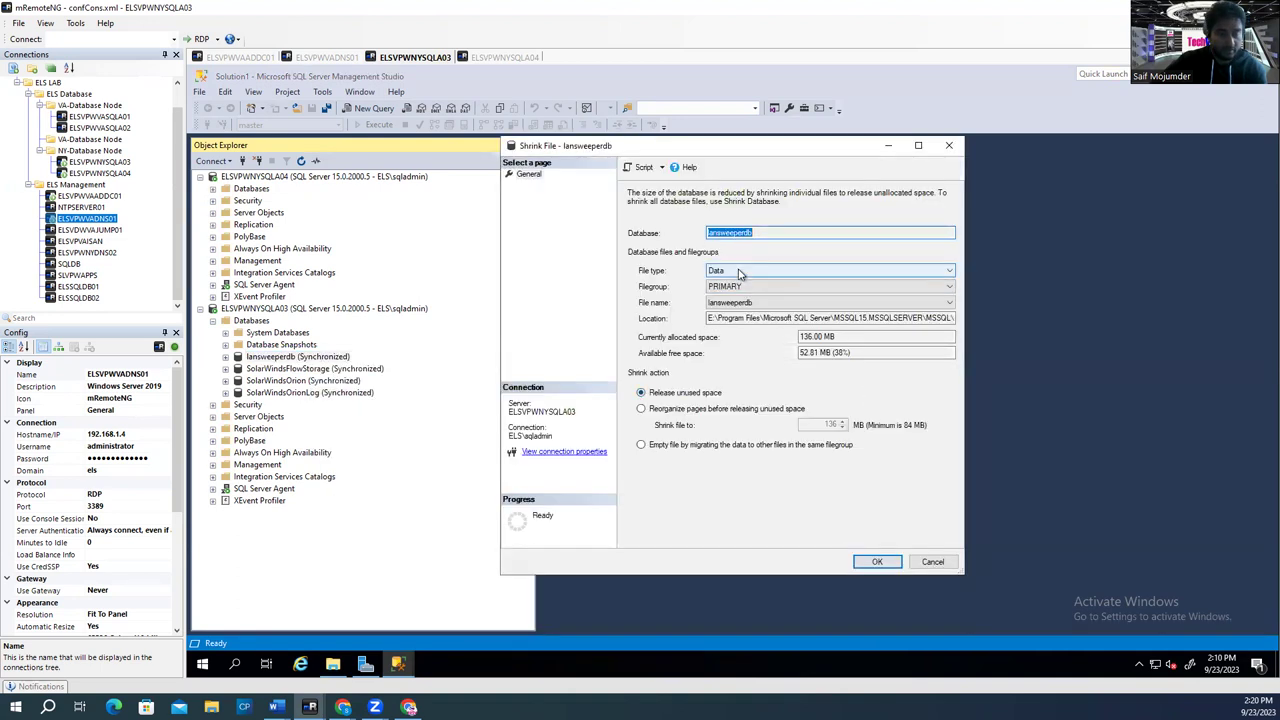
pyautogui.click(739, 271)
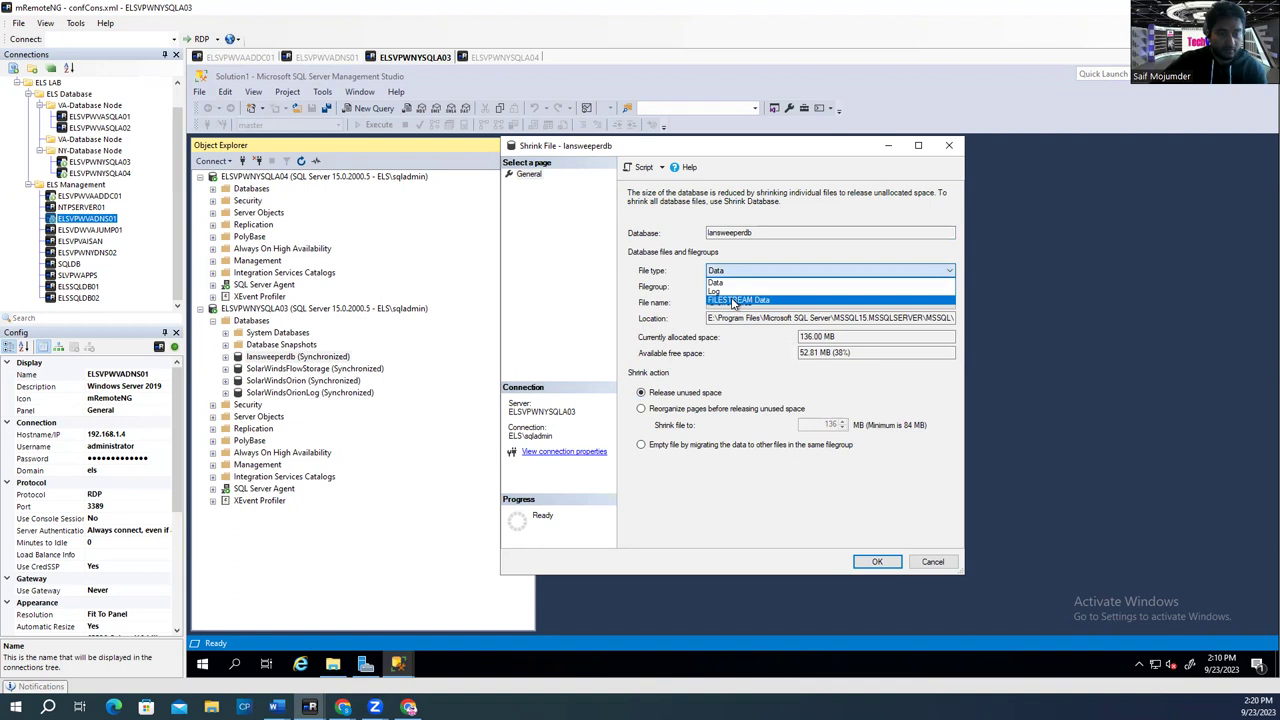
pyautogui.click(731, 292)
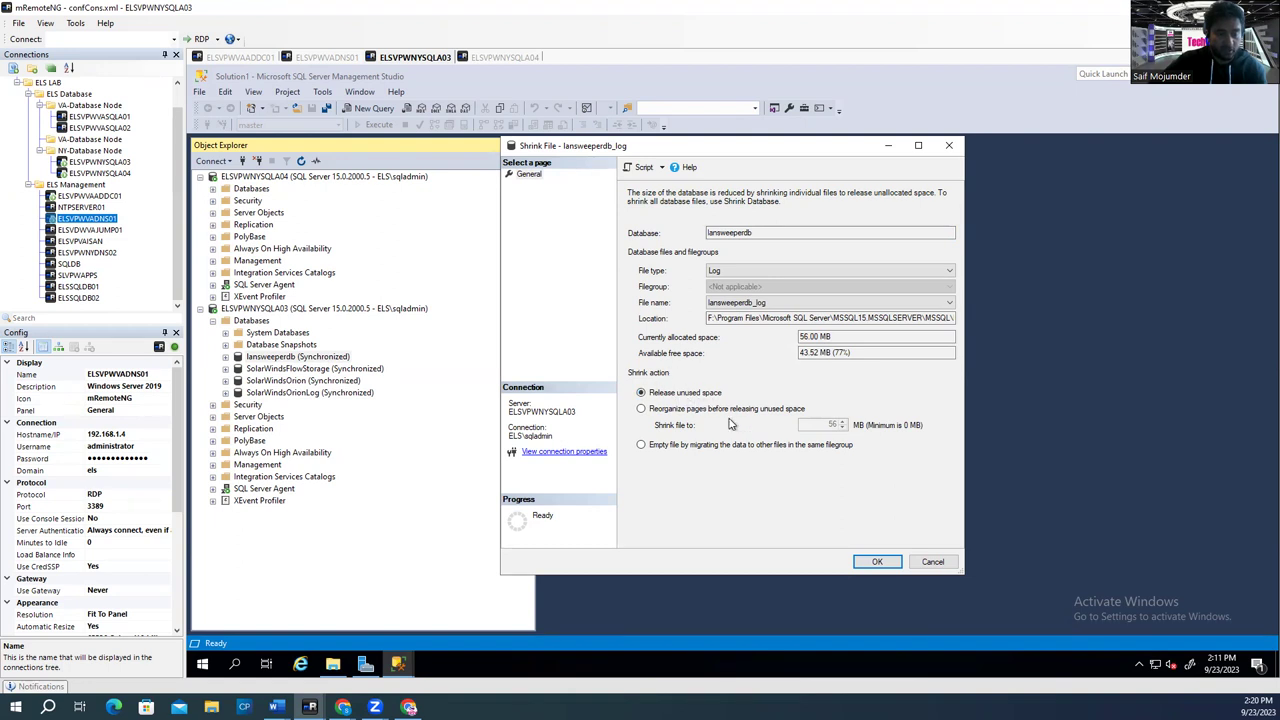
pyautogui.click(873, 562)
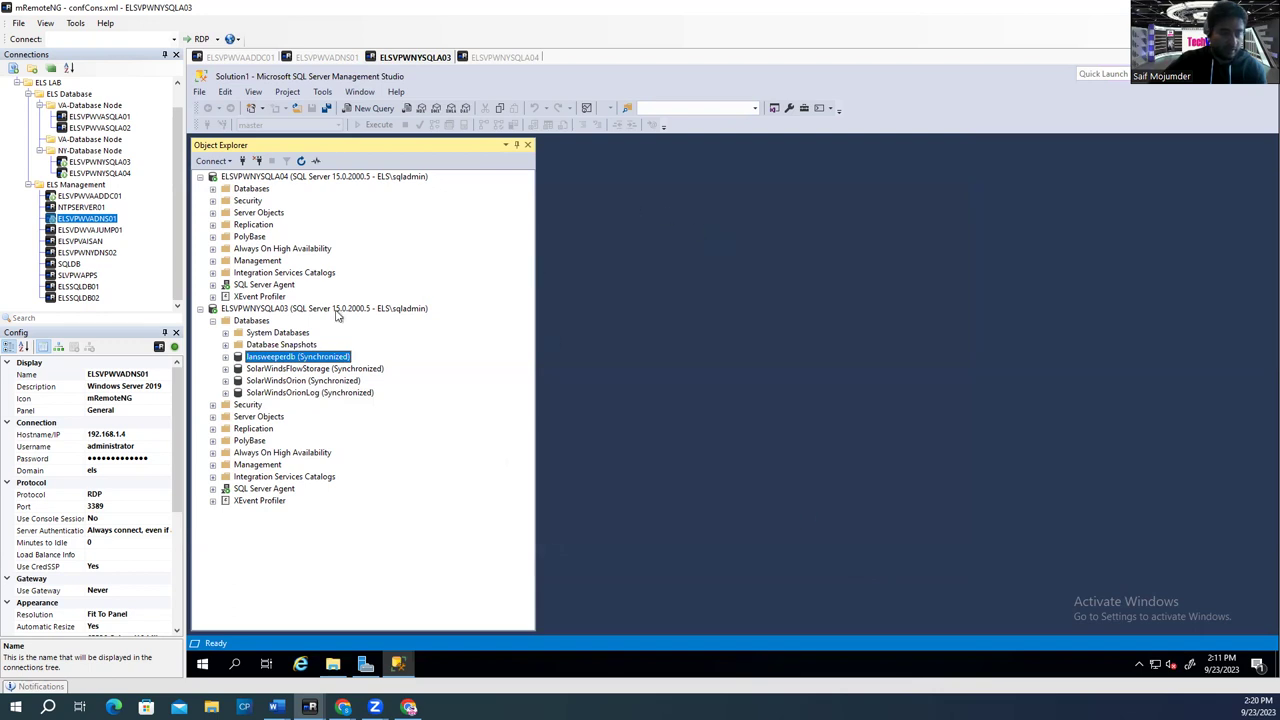
# Step: Disable autogrowth for both the data file and the log file of the lansweeperdb database
pyautogui.rightClick(321, 359)
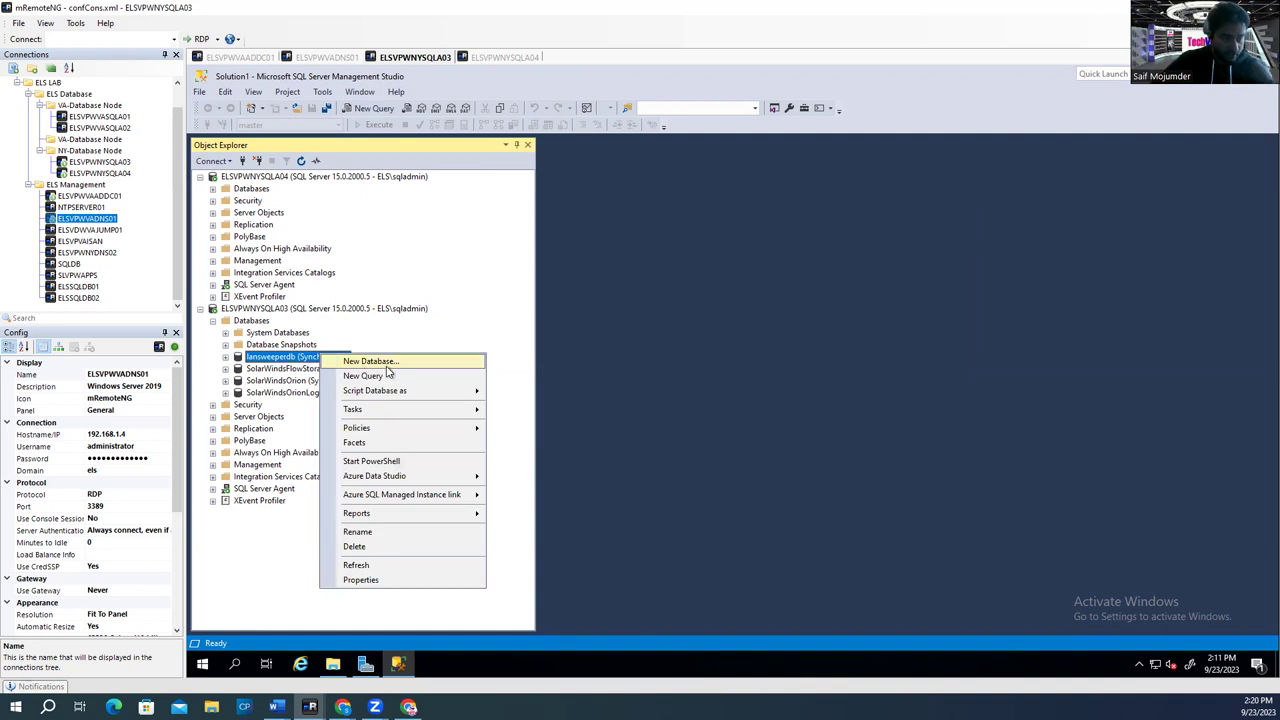
pyautogui.click(387, 583)
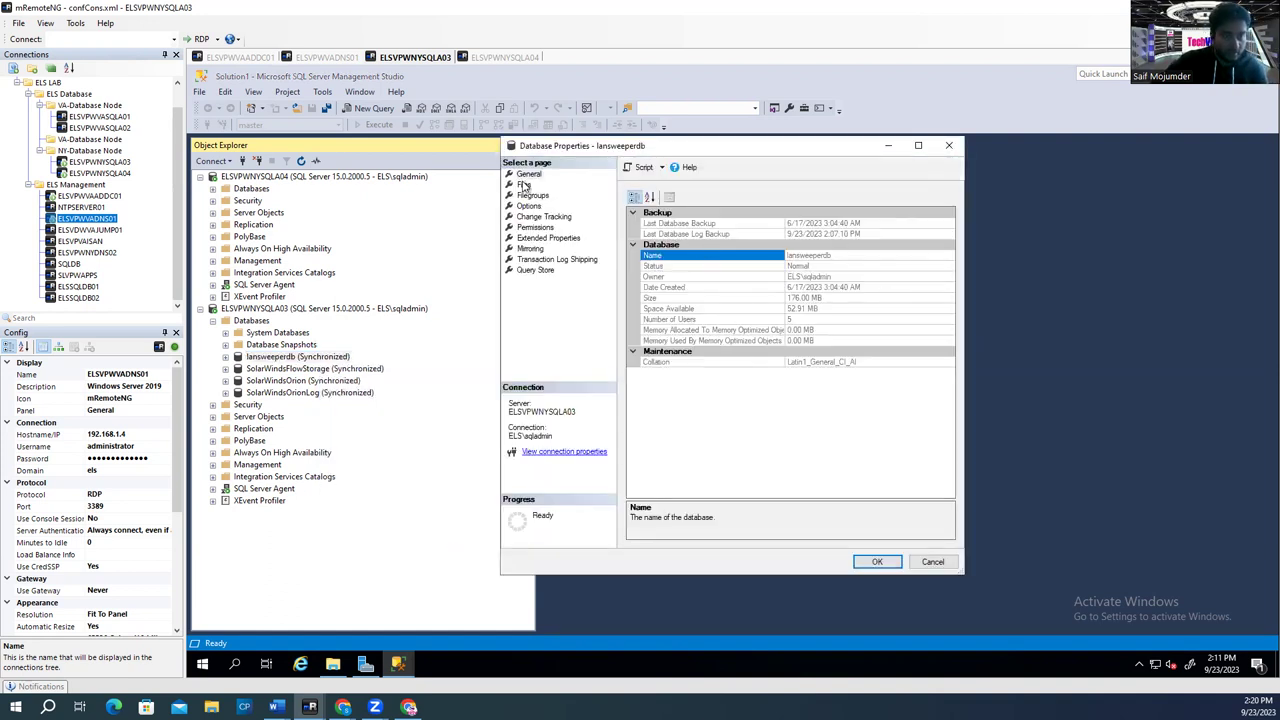
pyautogui.click(524, 185)
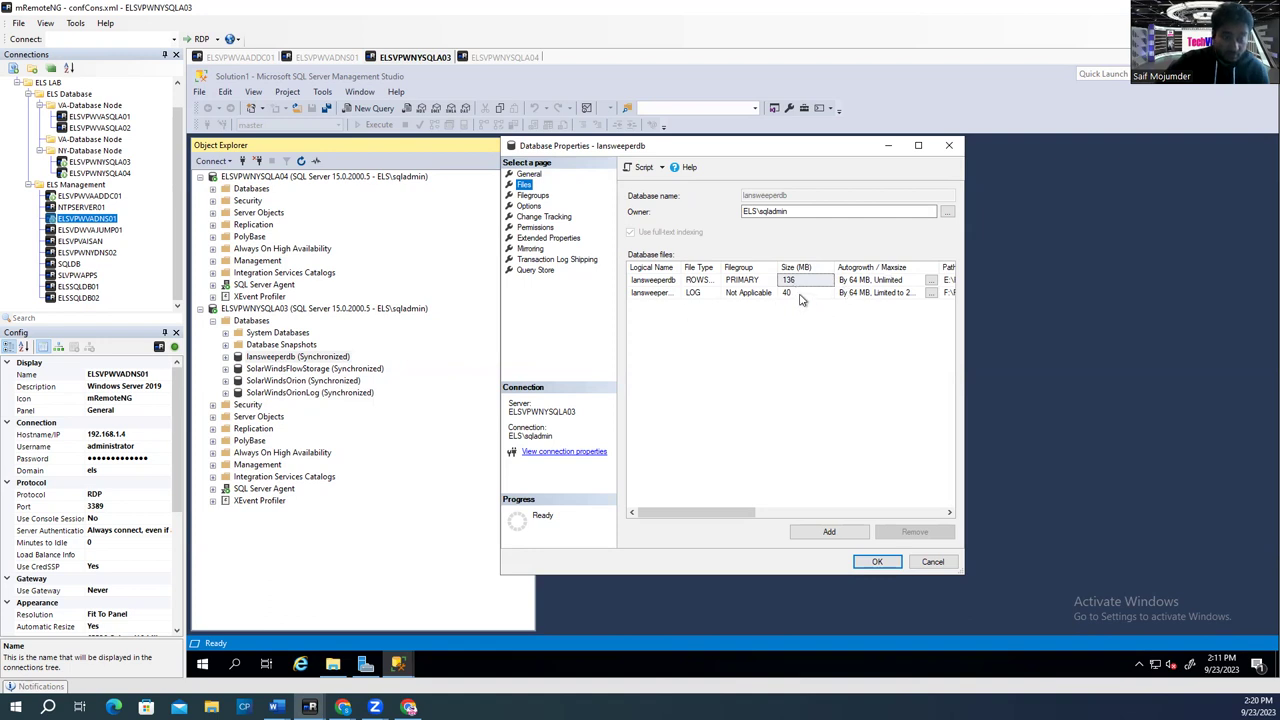
pyautogui.click(931, 281)
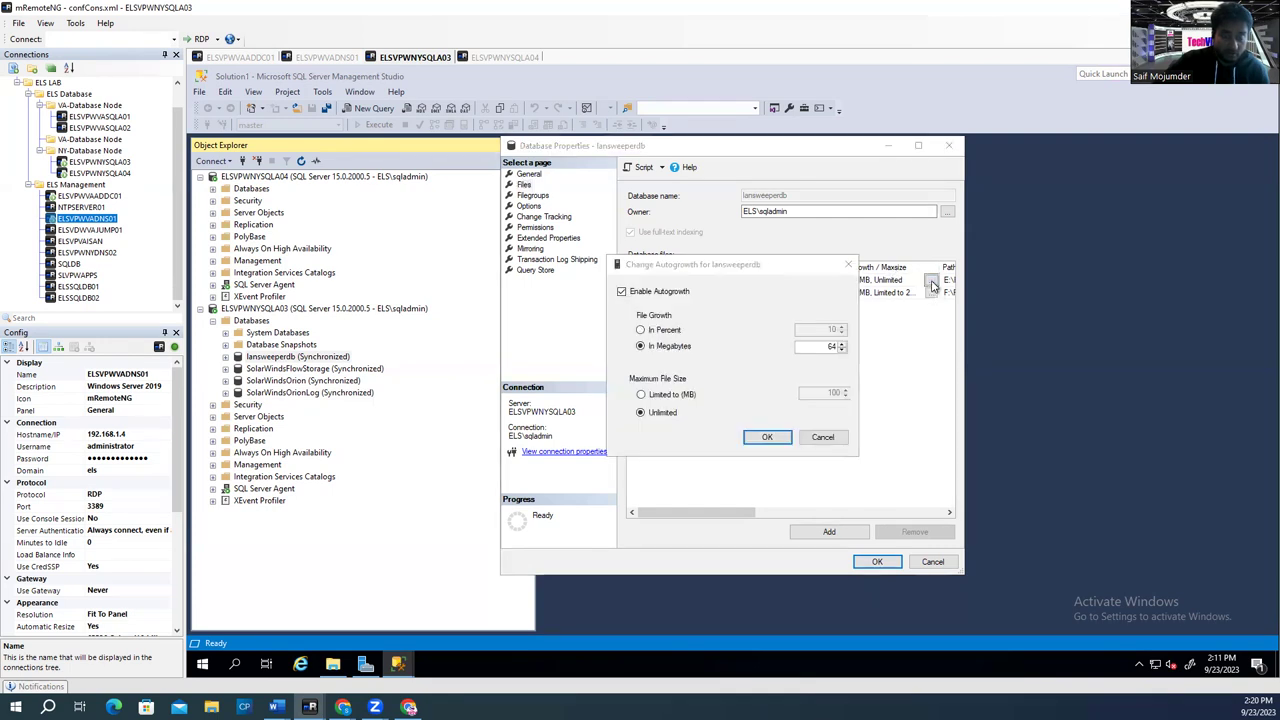
pyautogui.click(645, 292)
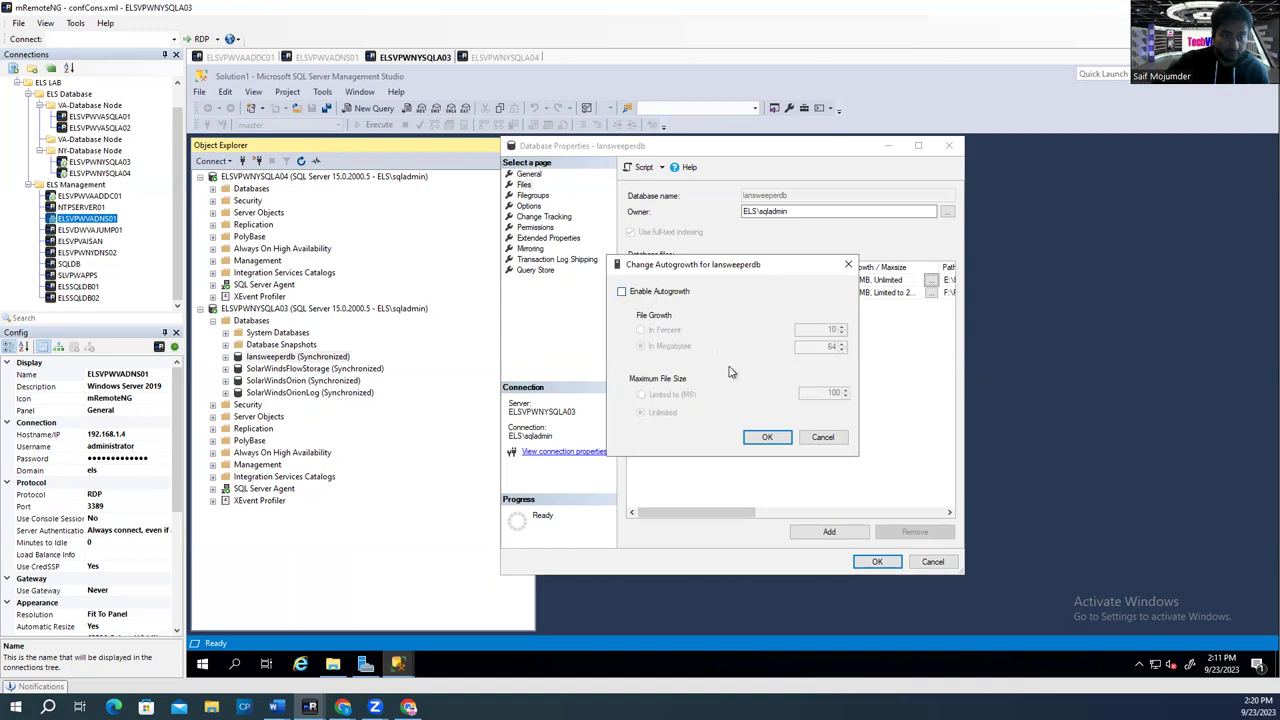
pyautogui.click(777, 441)
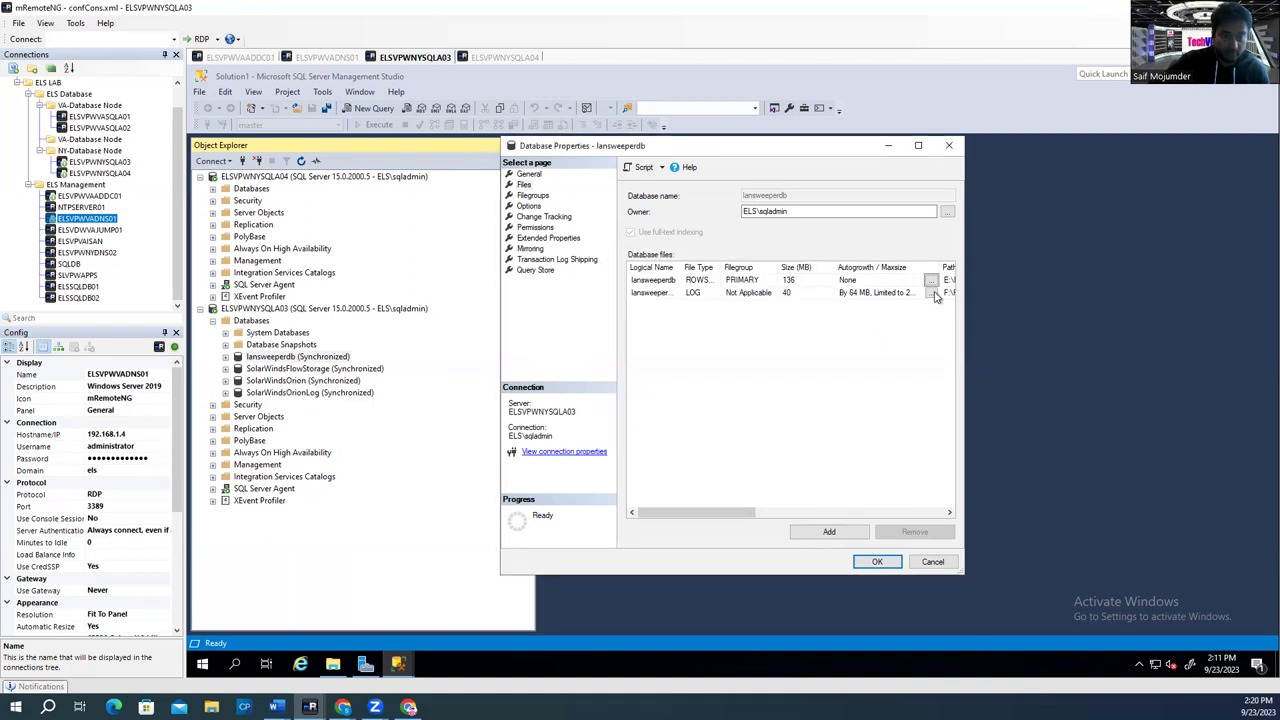
pyautogui.click(932, 293)
pyautogui.click(641, 292)
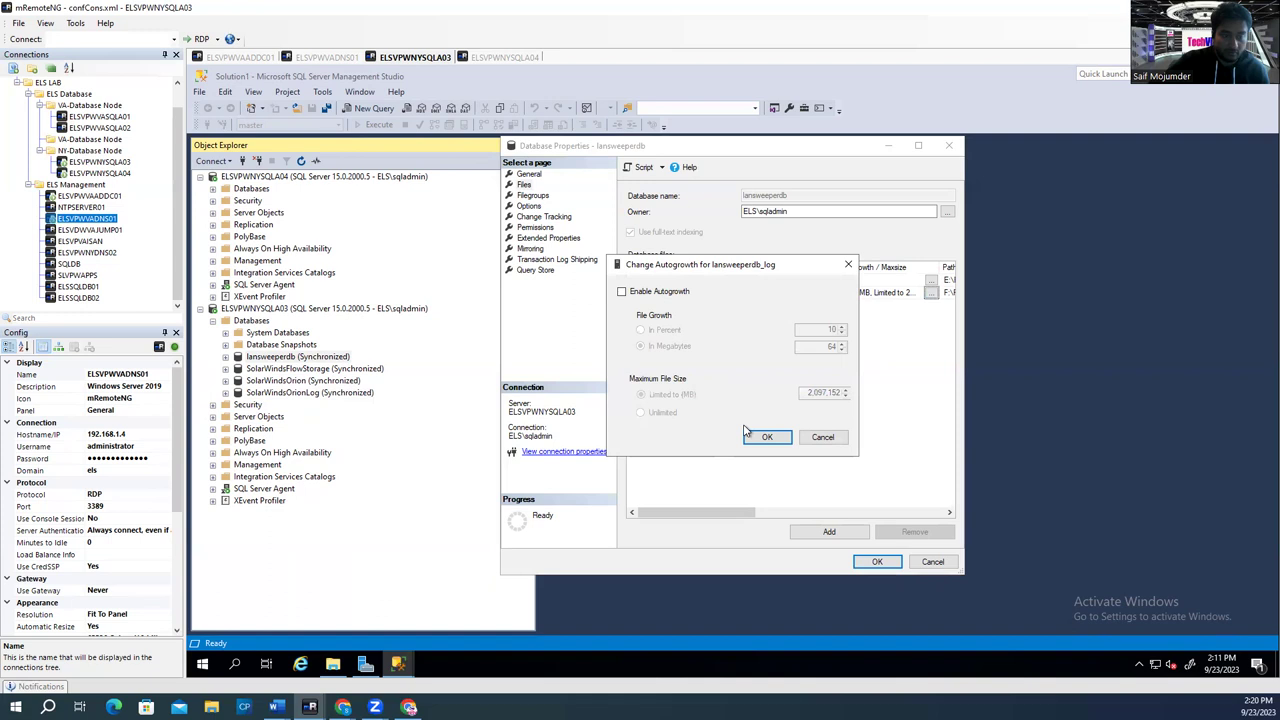
pyautogui.click(766, 437)
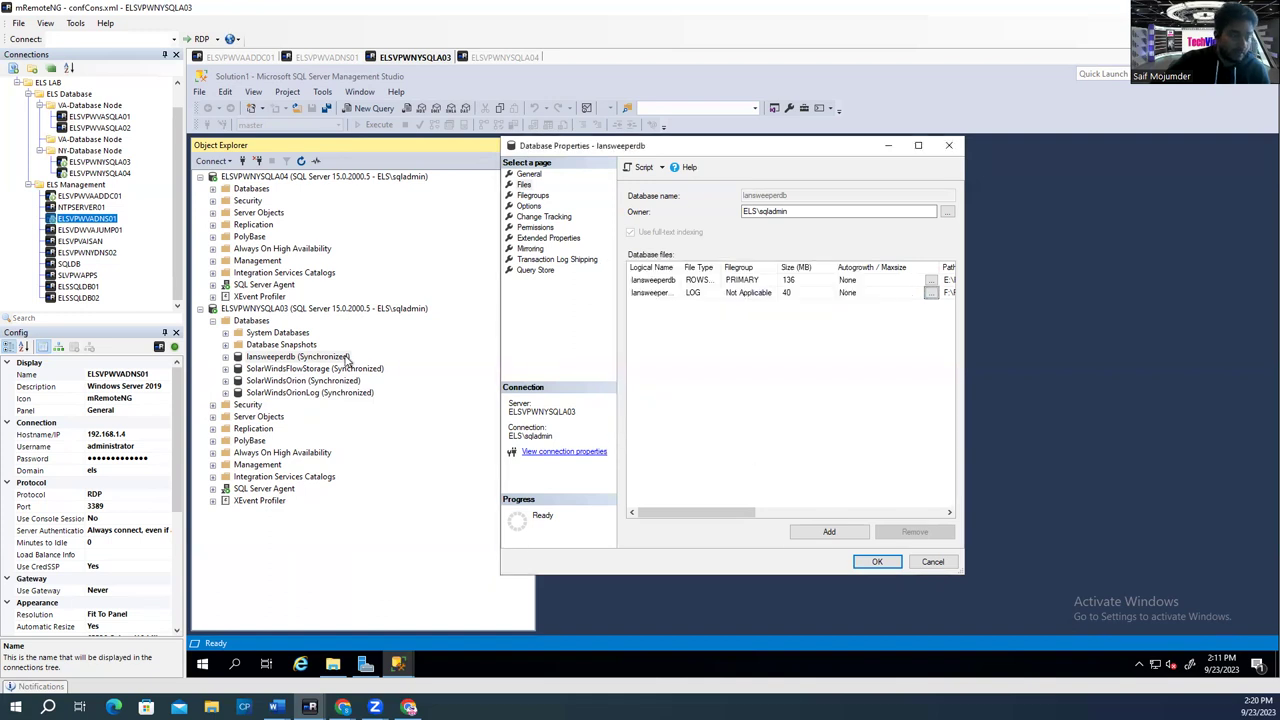
pyautogui.click(880, 561)
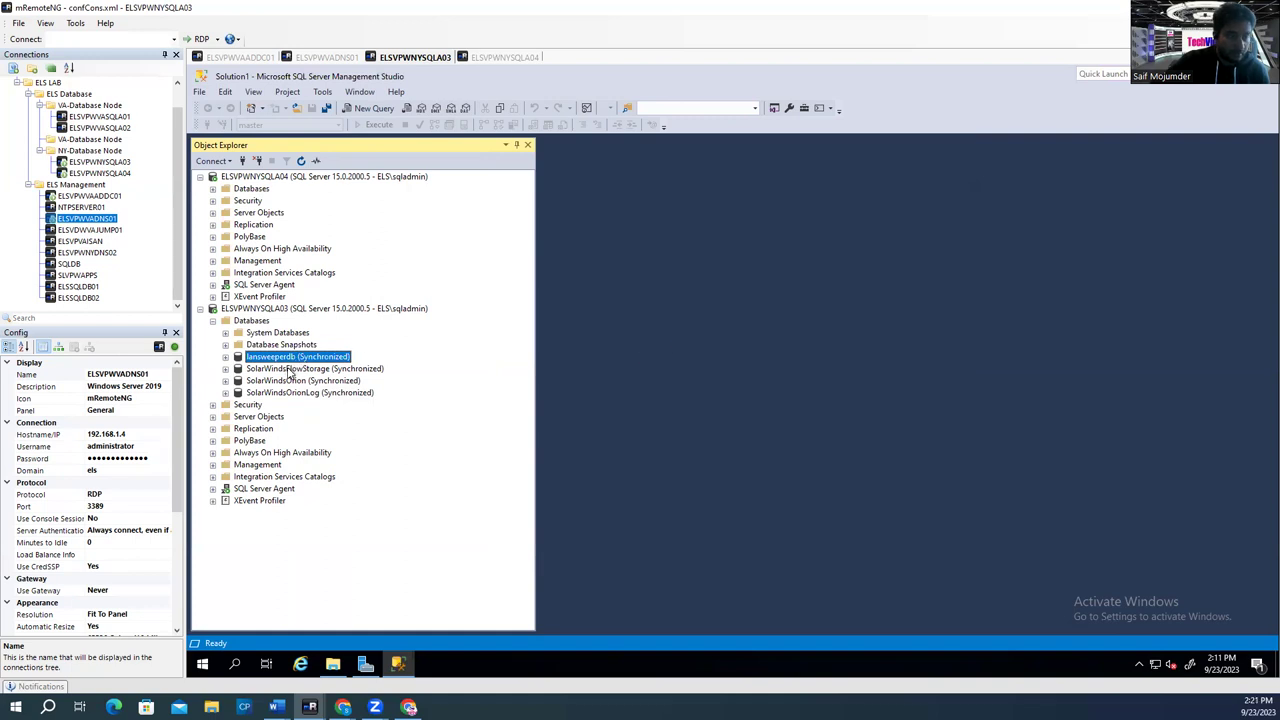
# Step: Shrink the log file of the SolarWindsFlowStorage database by releasing unused space
pyautogui.click(291, 369)
pyautogui.press('F2')
pyautogui.press('Escape')
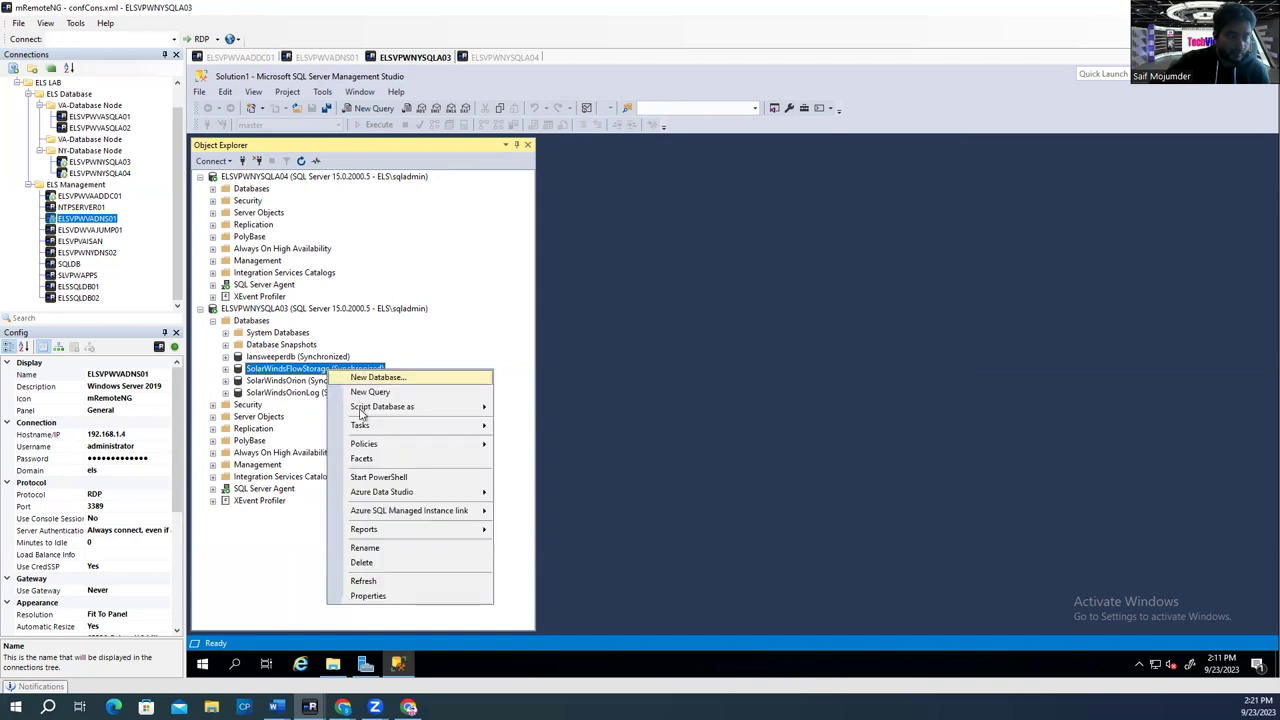
pyautogui.moveTo(385, 430)
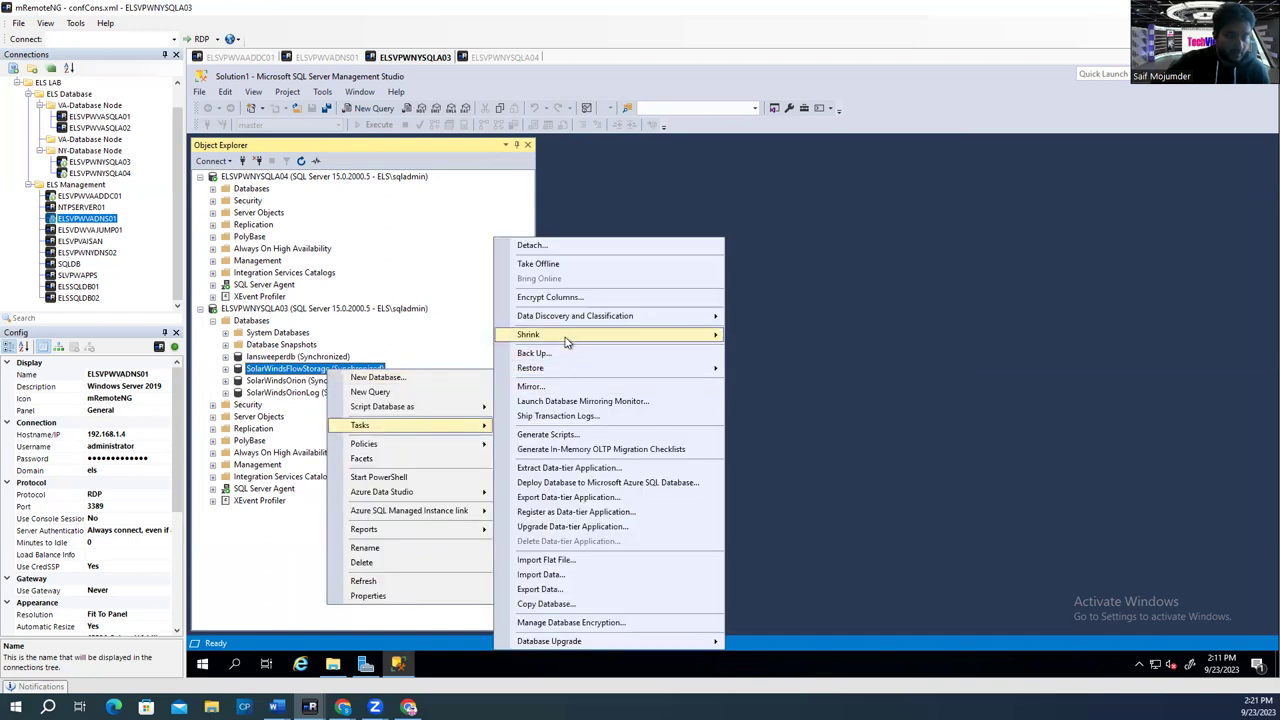
pyautogui.moveTo(710, 340)
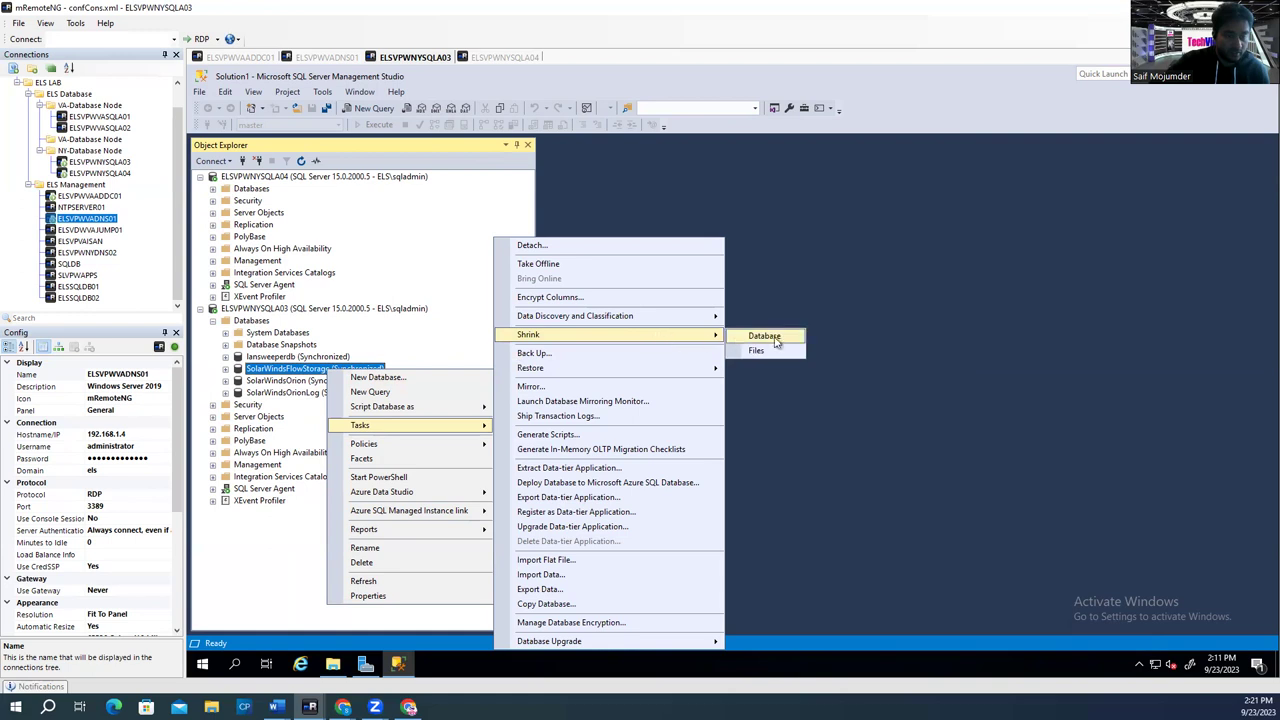
pyautogui.click(790, 351)
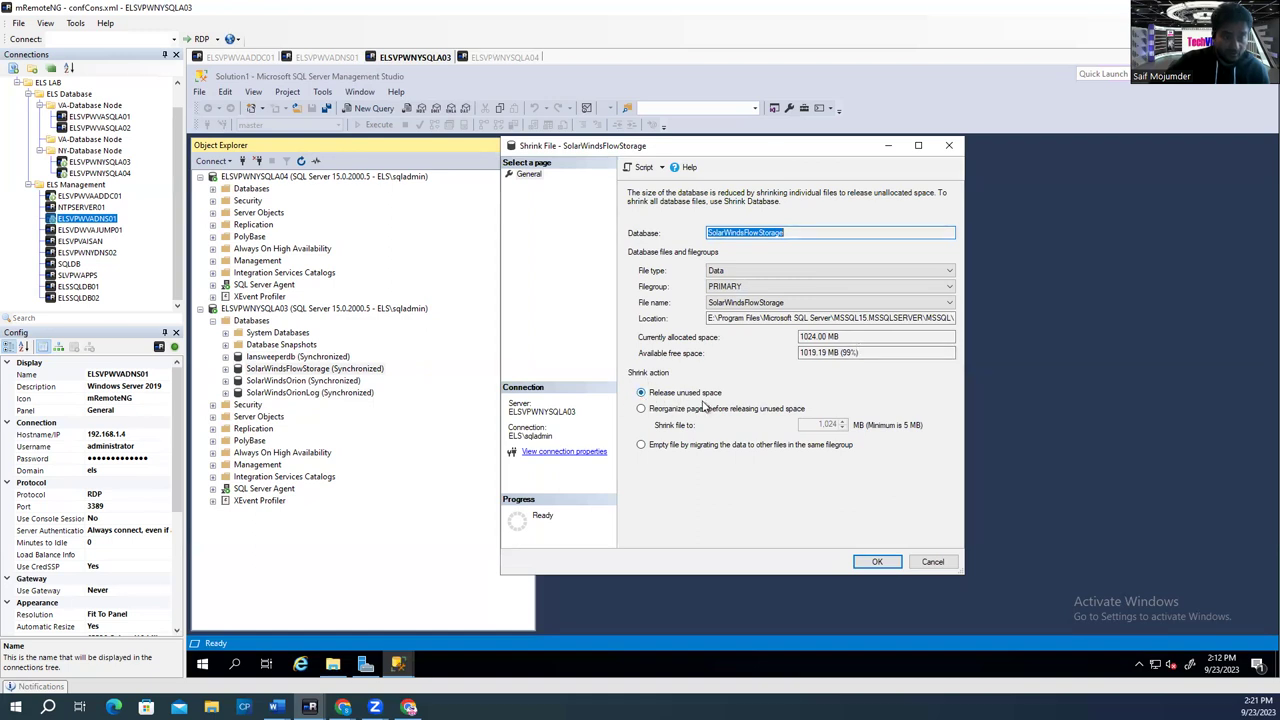
pyautogui.click(730, 271)
pyautogui.click(728, 291)
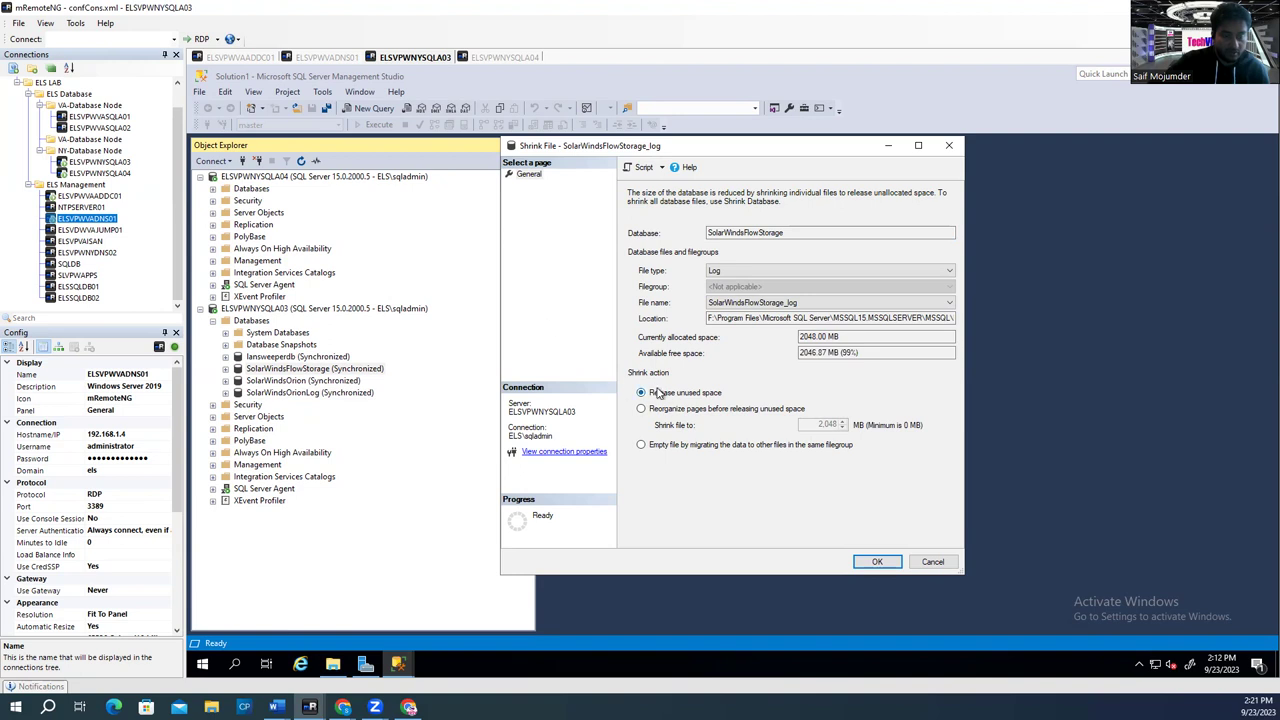
pyautogui.click(878, 562)
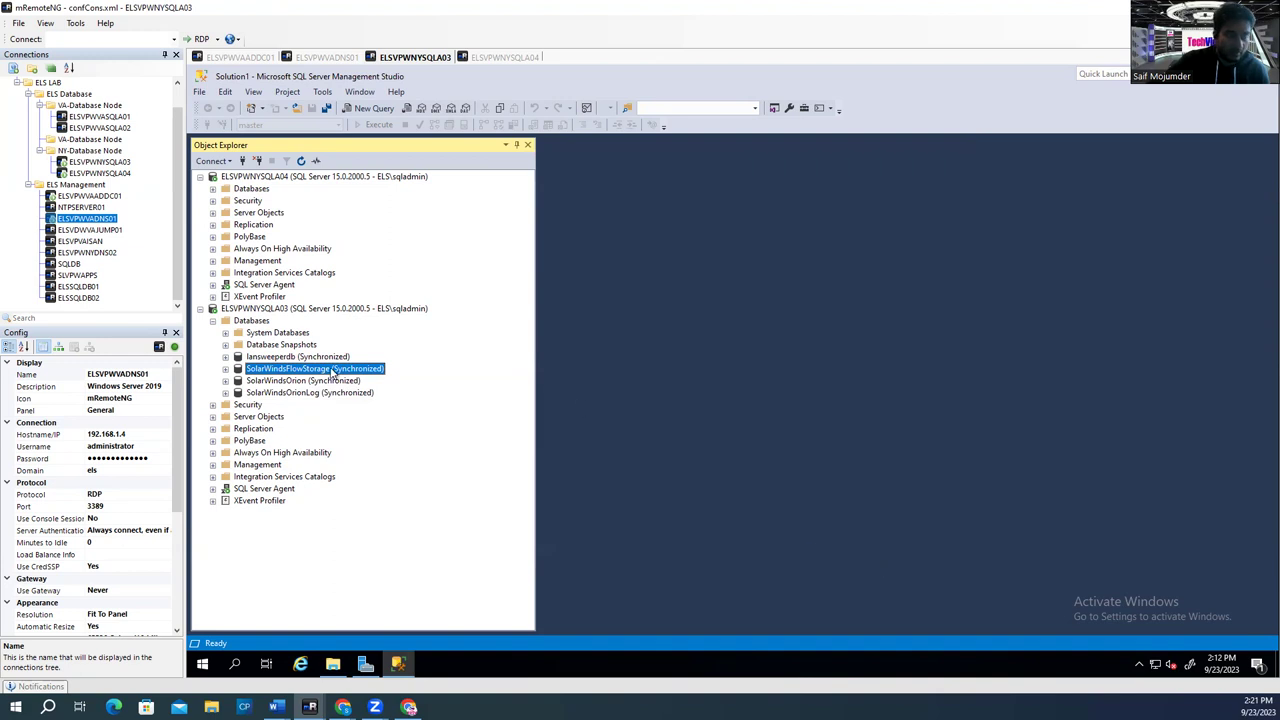
# Step: Disable autogrowth for the two data files of SolarWindsFlowStorage in its database properties
pyautogui.rightClick(333, 372)
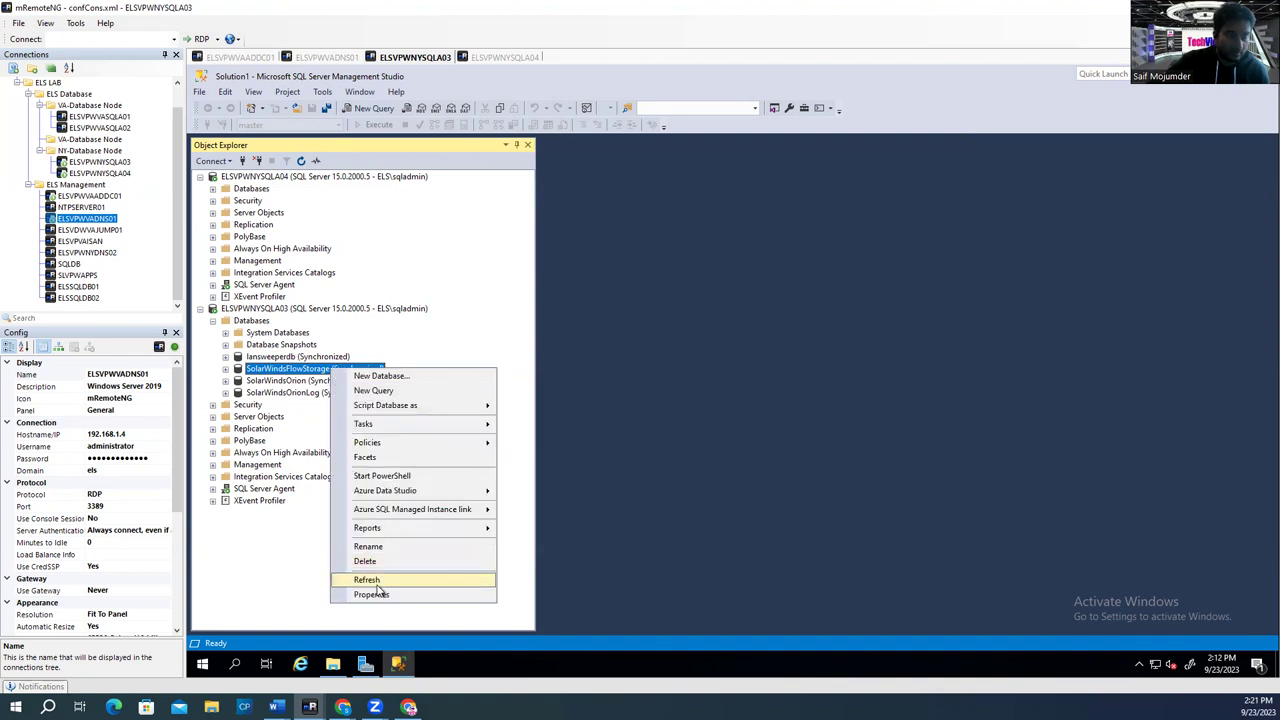
pyautogui.click(302, 161)
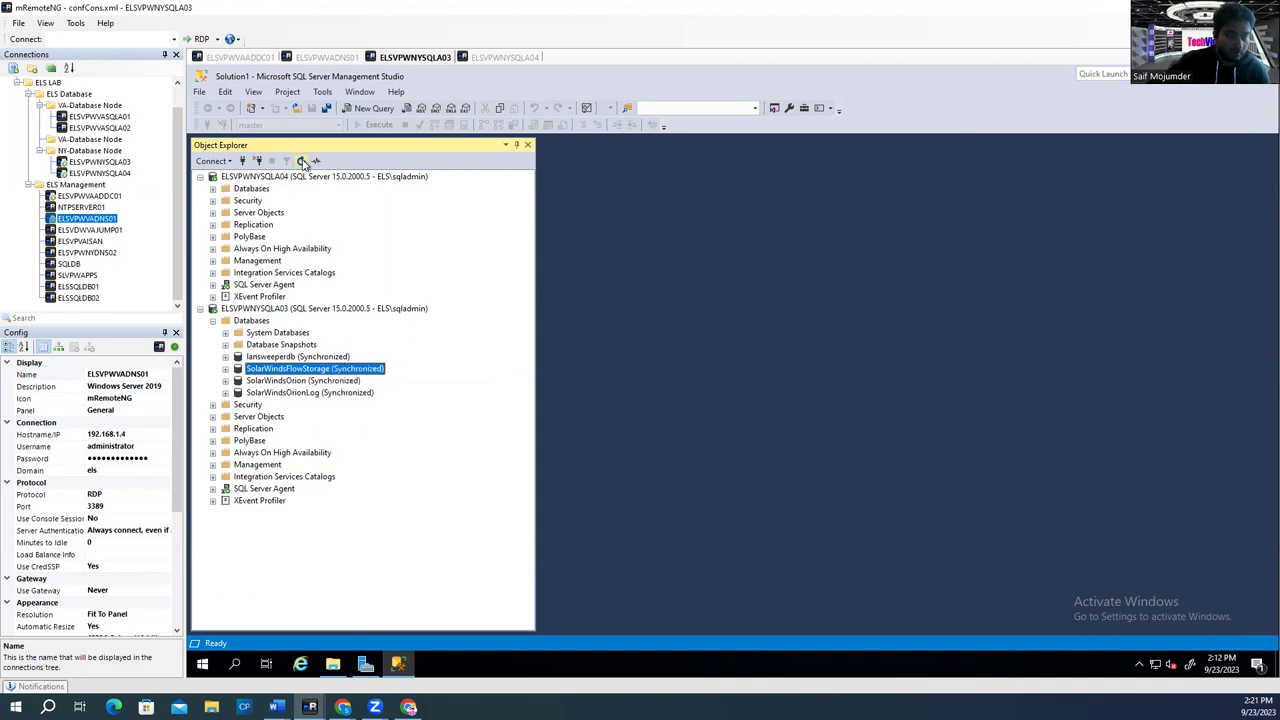
pyautogui.rightClick(341, 372)
pyautogui.click(388, 598)
pyautogui.click(524, 185)
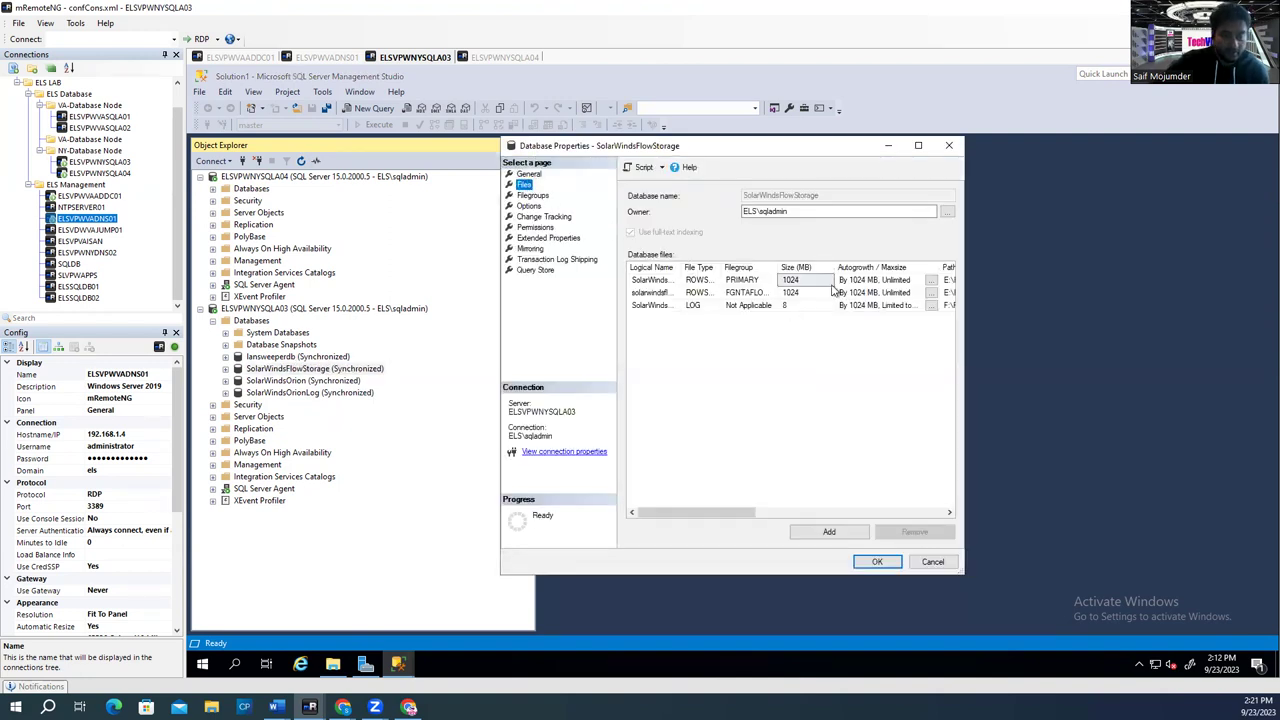
pyautogui.click(931, 280)
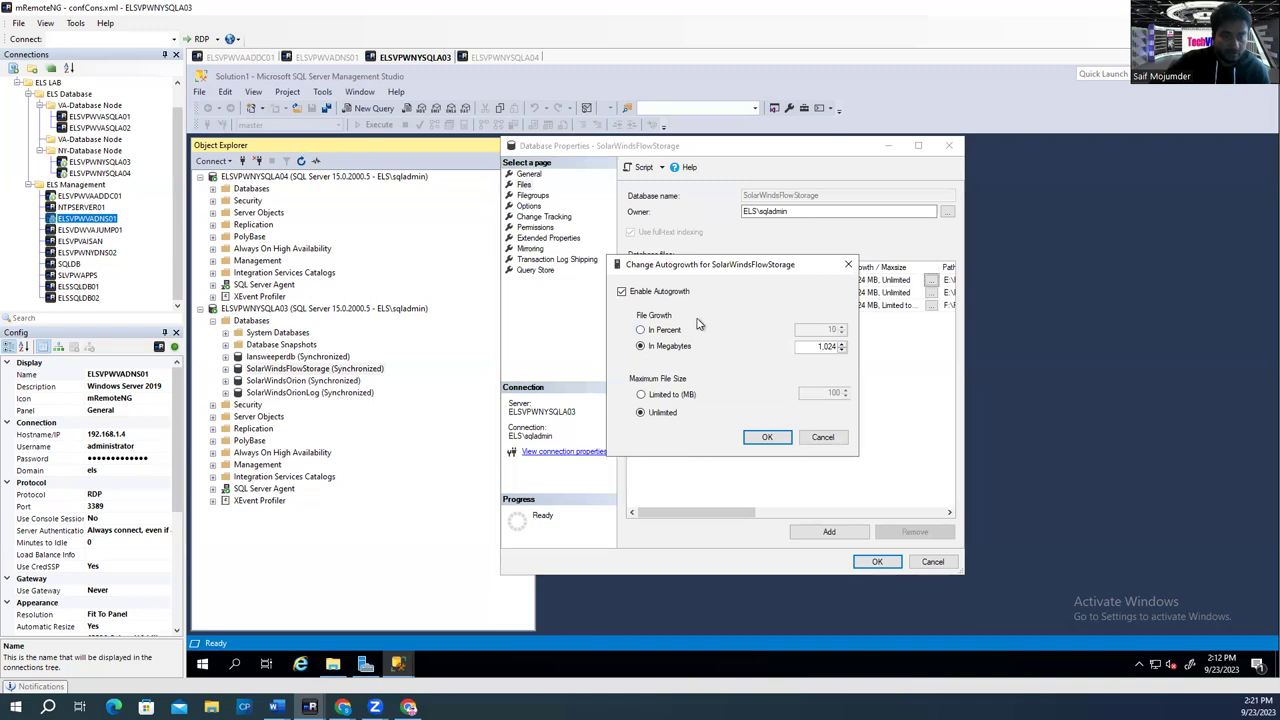
pyautogui.click(662, 293)
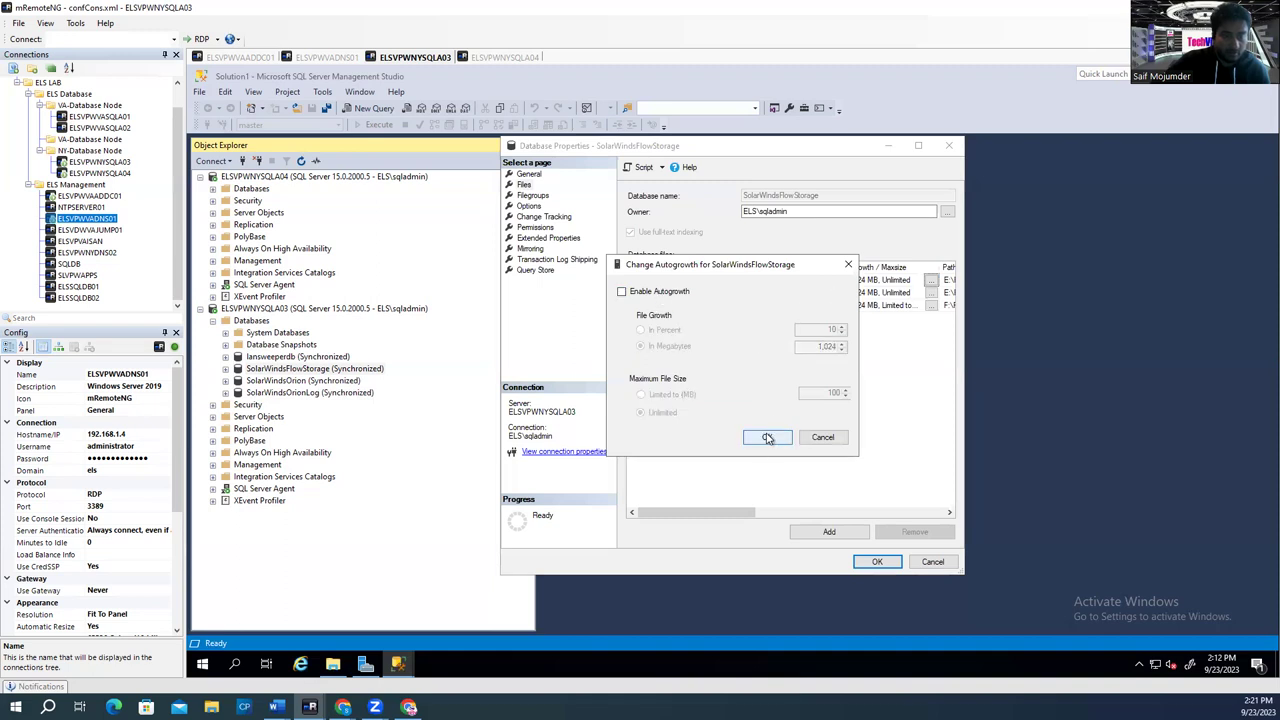
pyautogui.click(767, 437)
pyautogui.click(931, 293)
pyautogui.click(662, 293)
pyautogui.click(767, 437)
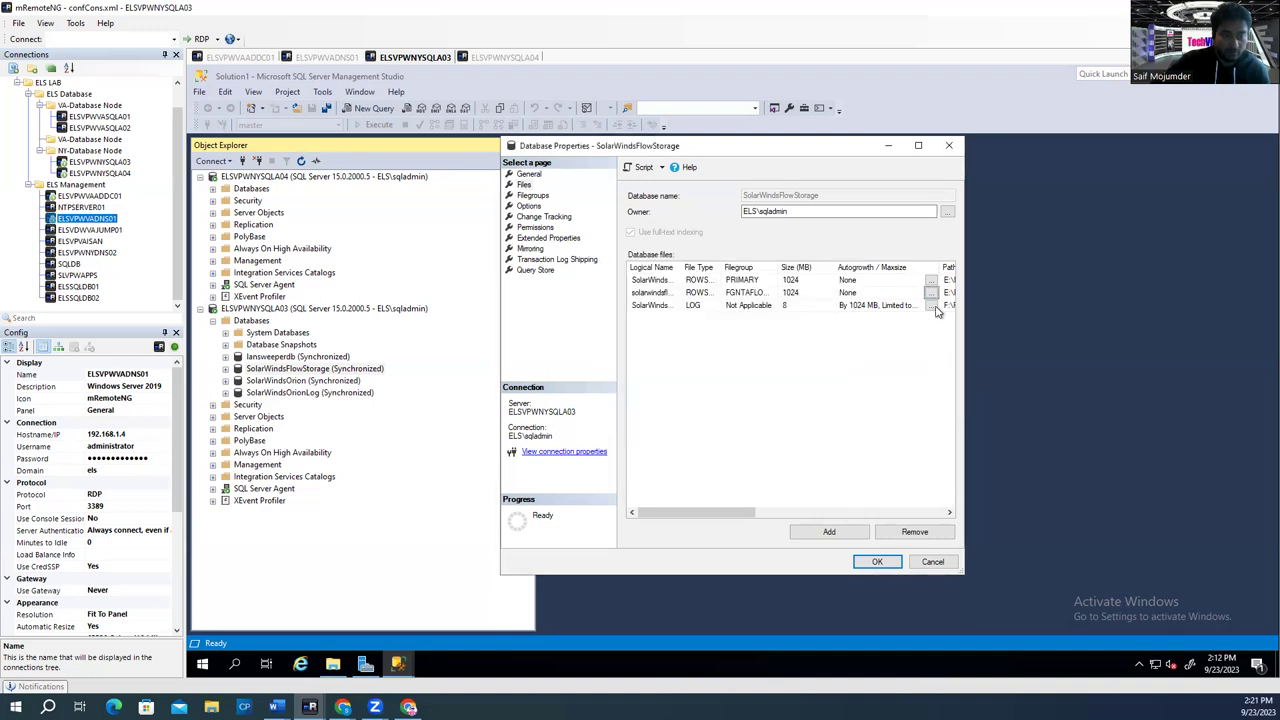
# Step: Disable autogrowth for the SolarWindsFlowStorage log file and apply the database properties
pyautogui.click(931, 305)
pyautogui.click(660, 293)
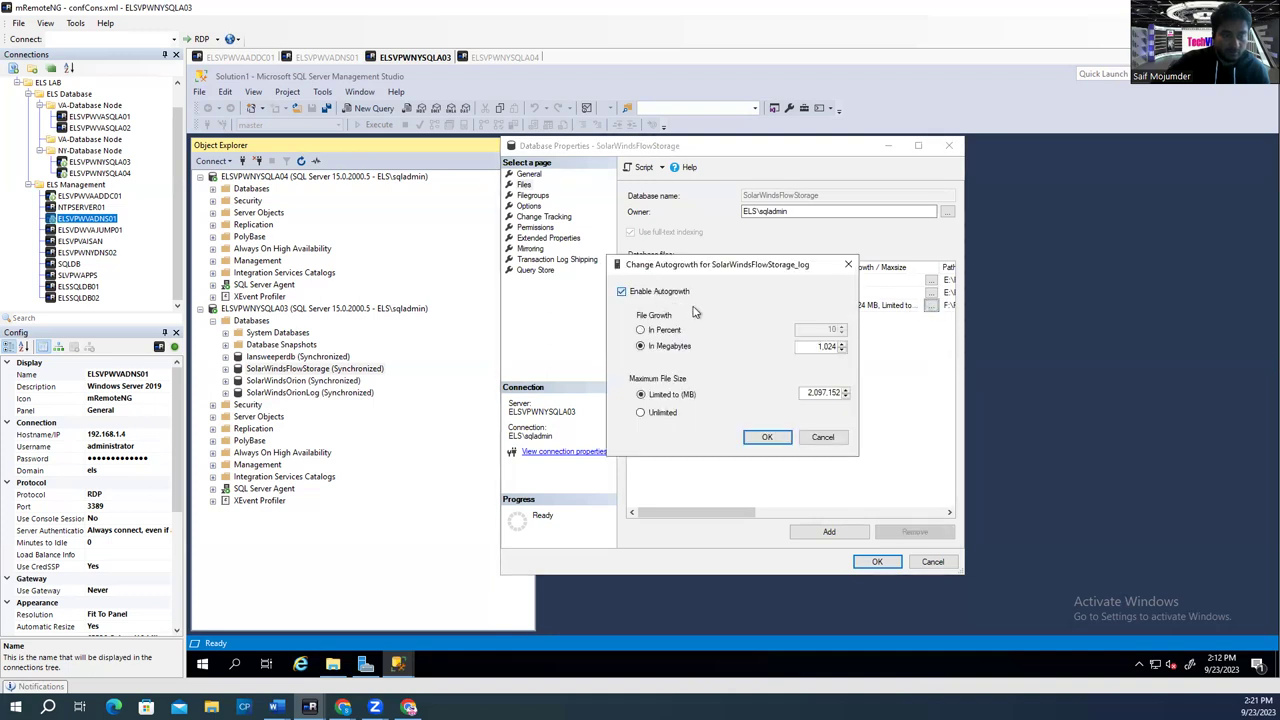
pyautogui.click(767, 437)
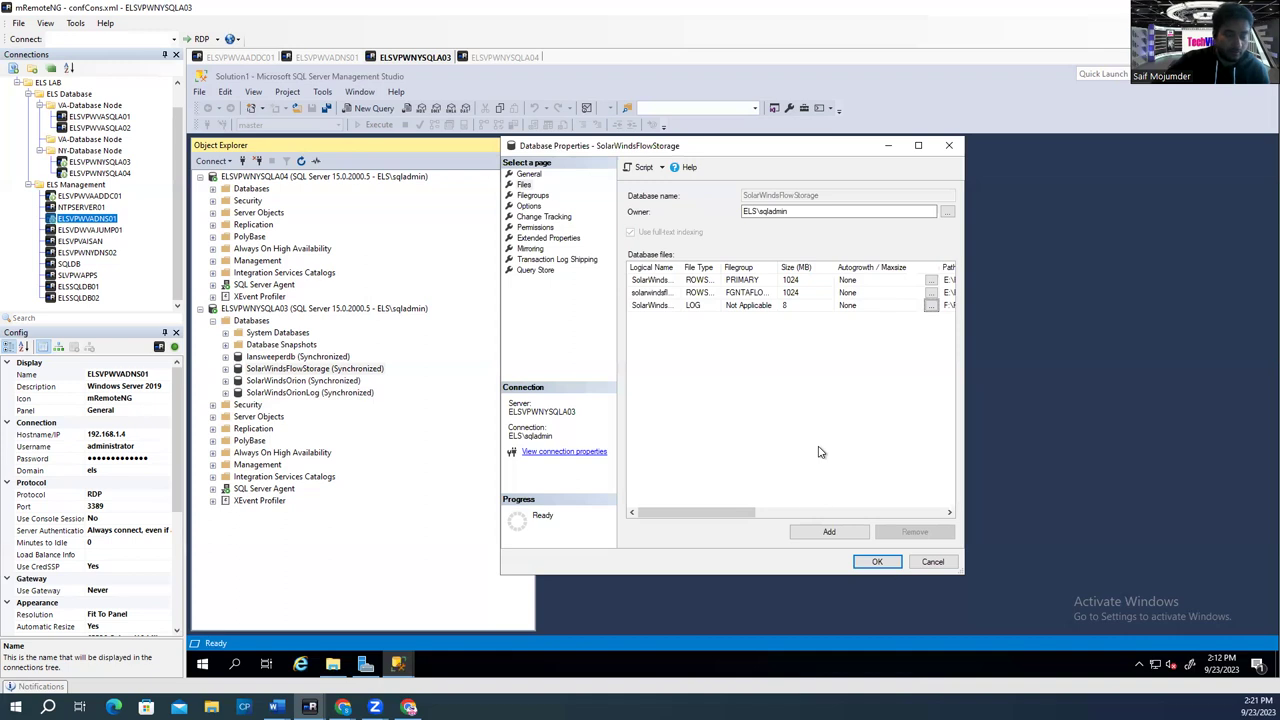
pyautogui.click(877, 561)
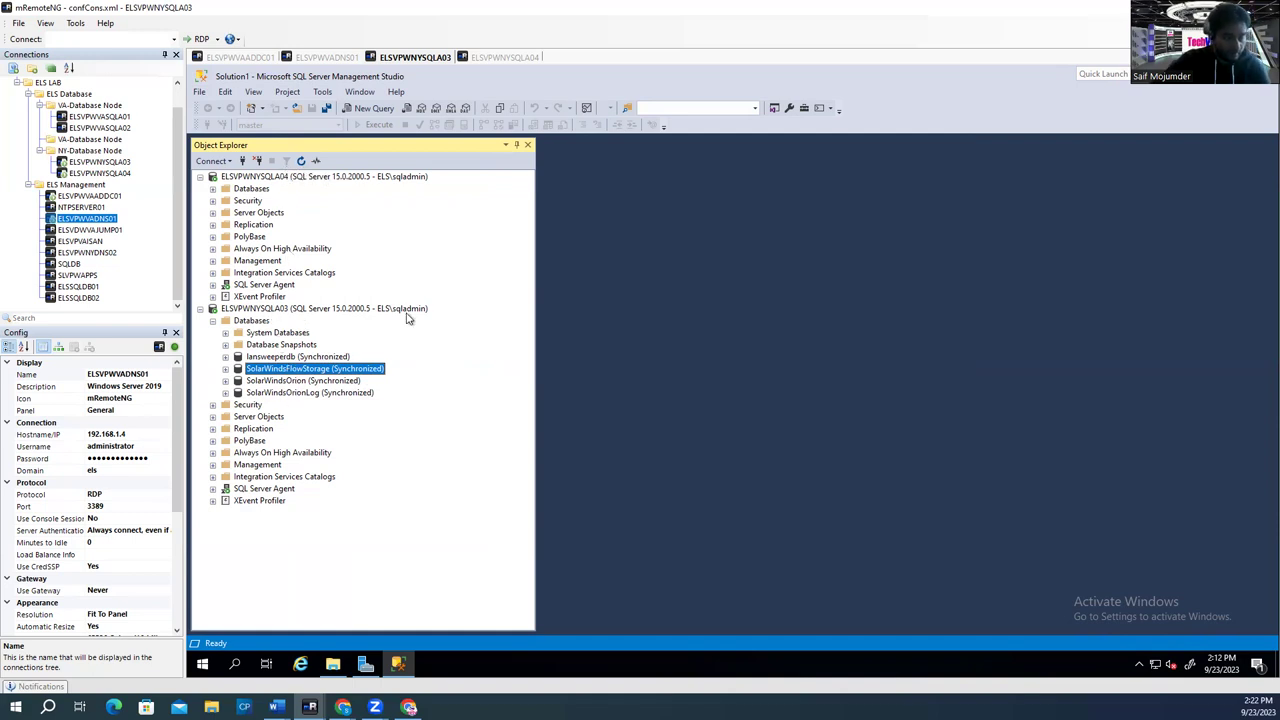
# Step: Shrink the log file of the SolarWindsOrion database on ELSVPWNYSQLA03 by releasing unused space
pyautogui.click(300, 382)
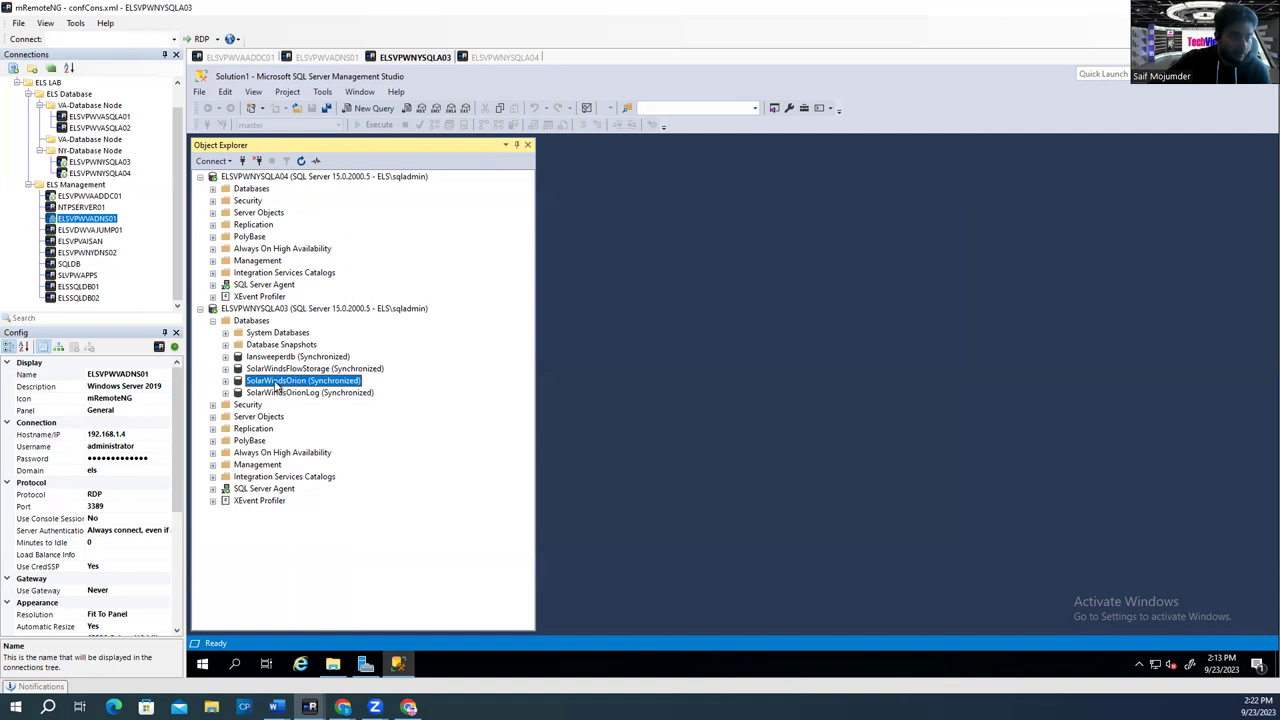
pyautogui.rightClick(283, 384)
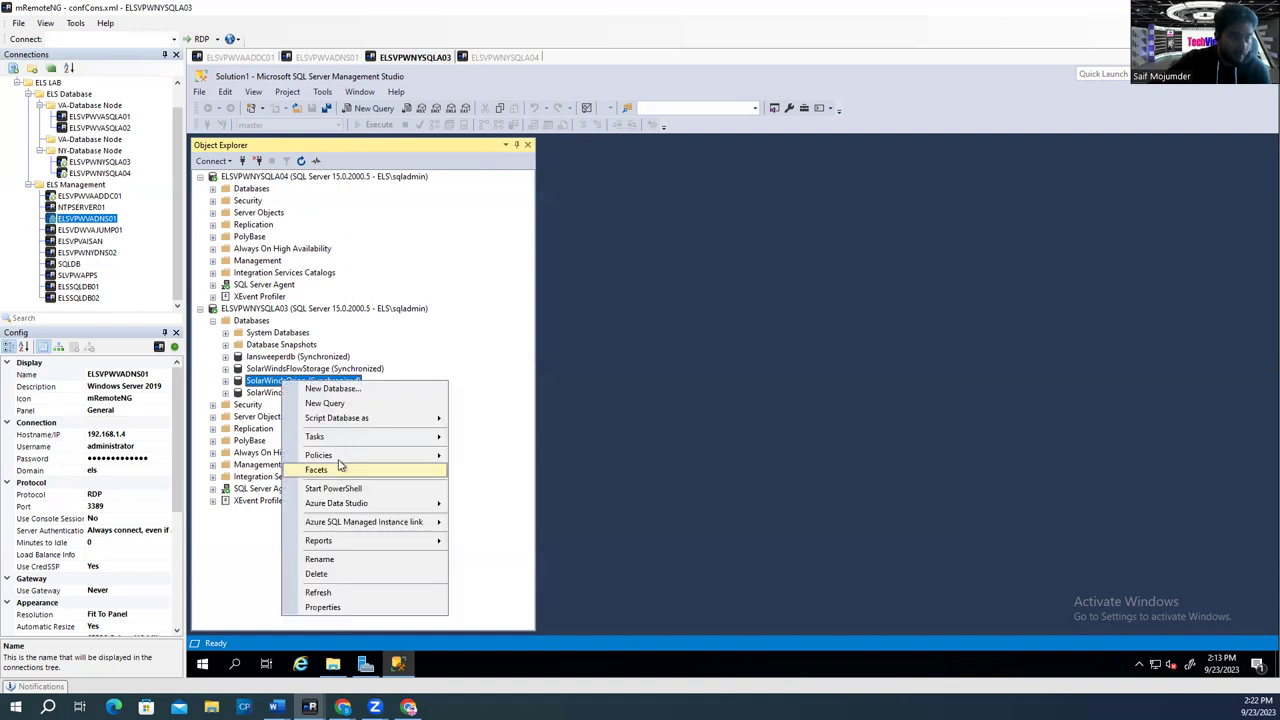
pyautogui.moveTo(344, 441)
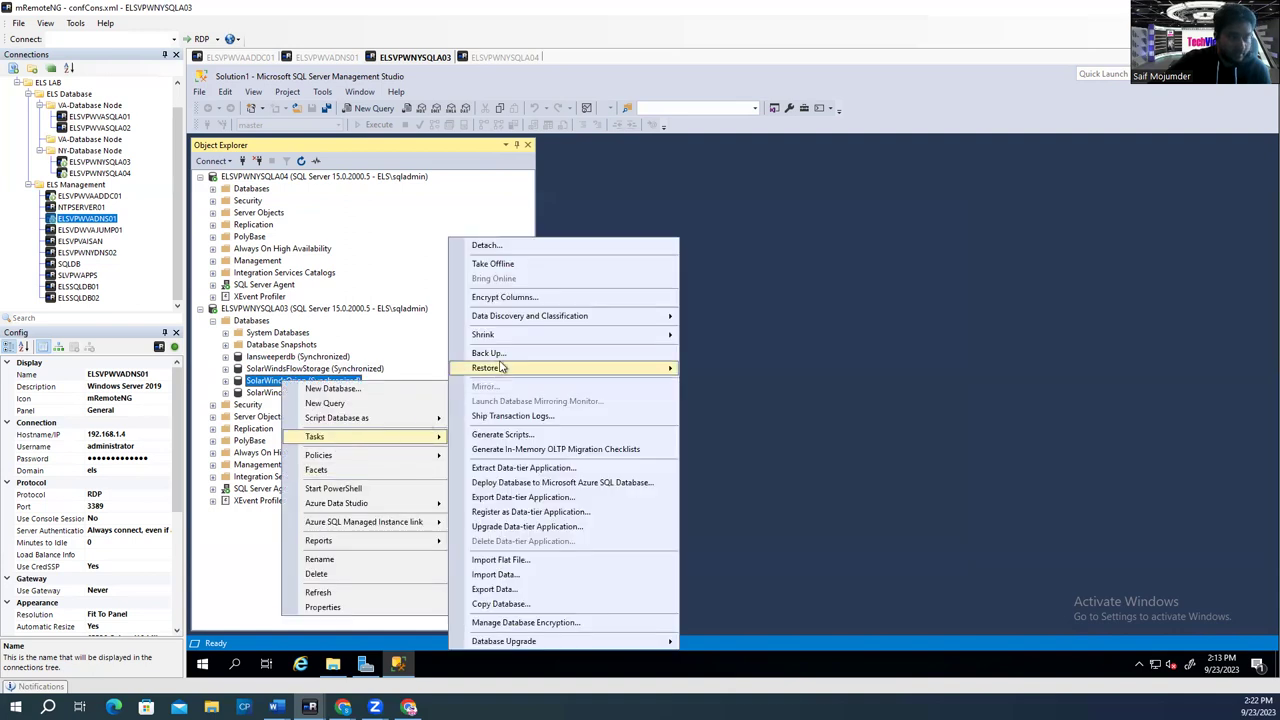
pyautogui.moveTo(525, 338)
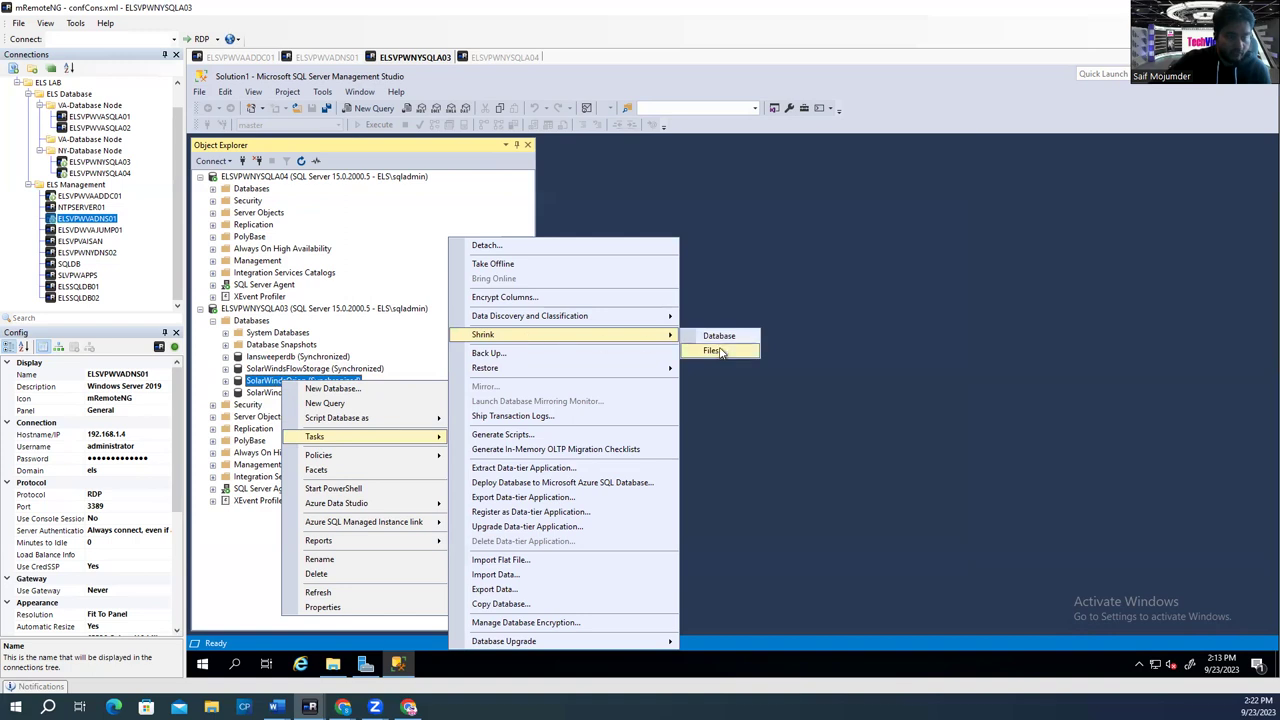
pyautogui.click(766, 356)
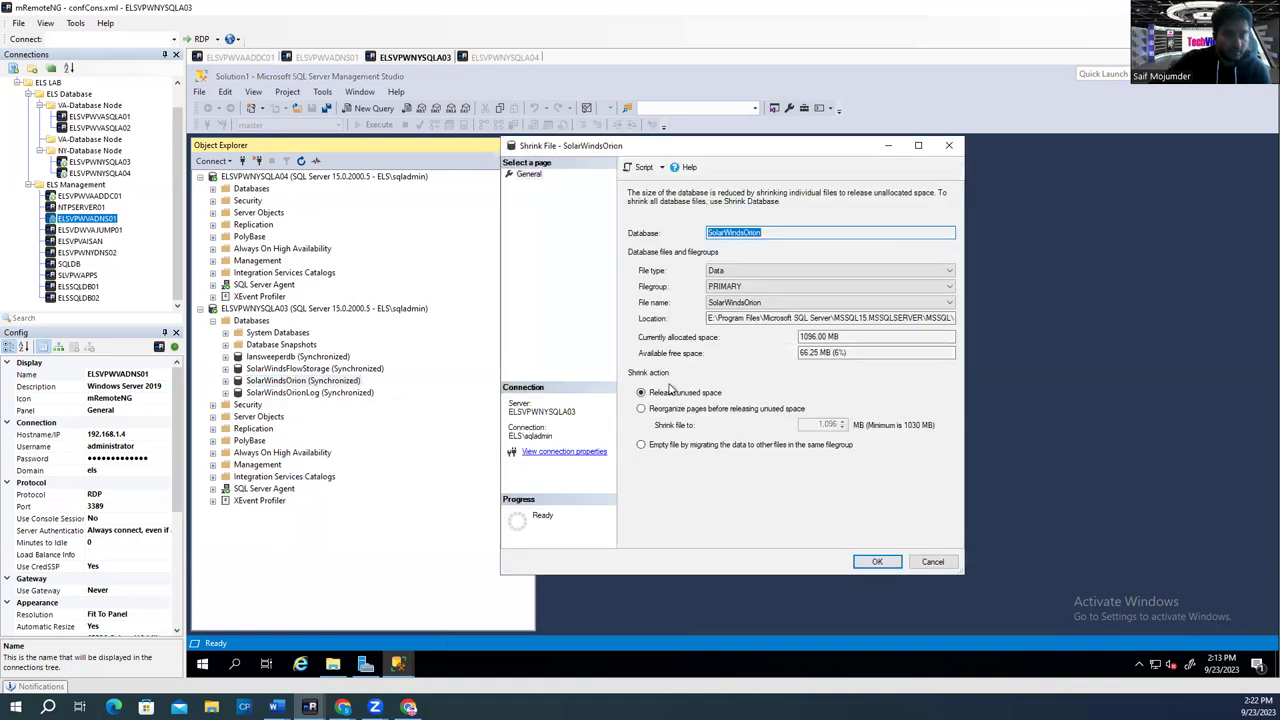
pyautogui.click(739, 274)
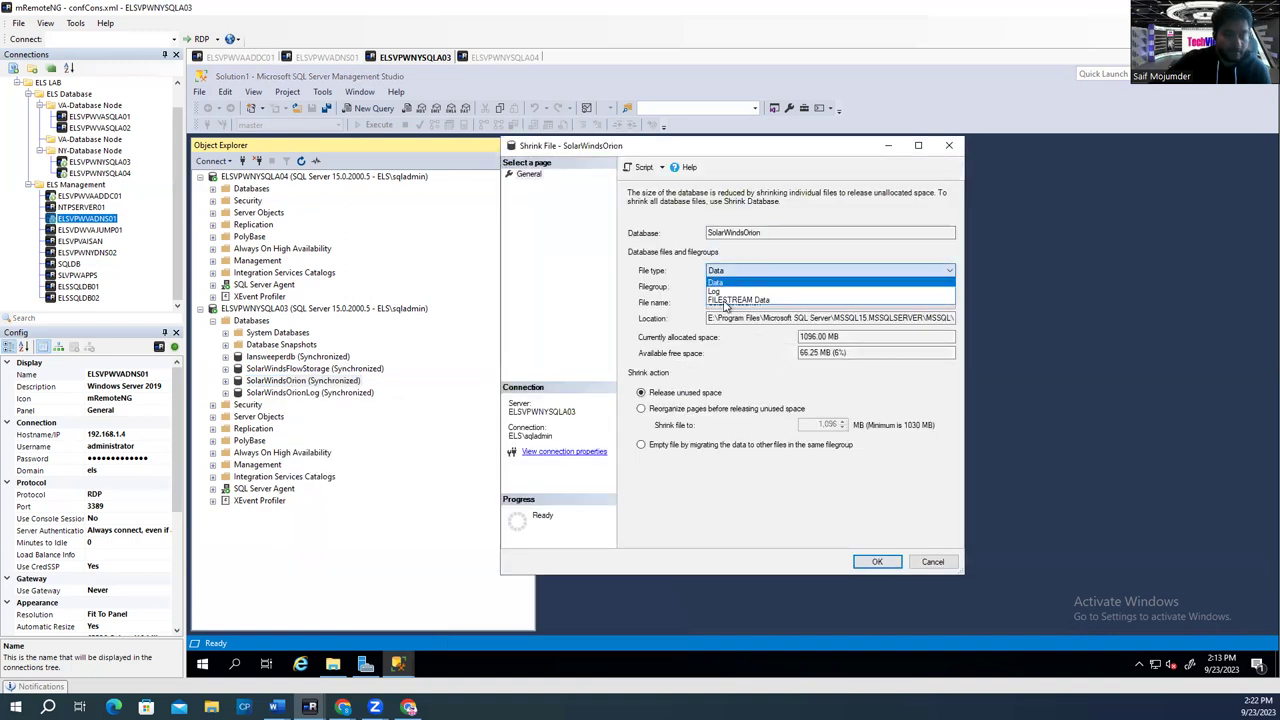
pyautogui.click(727, 291)
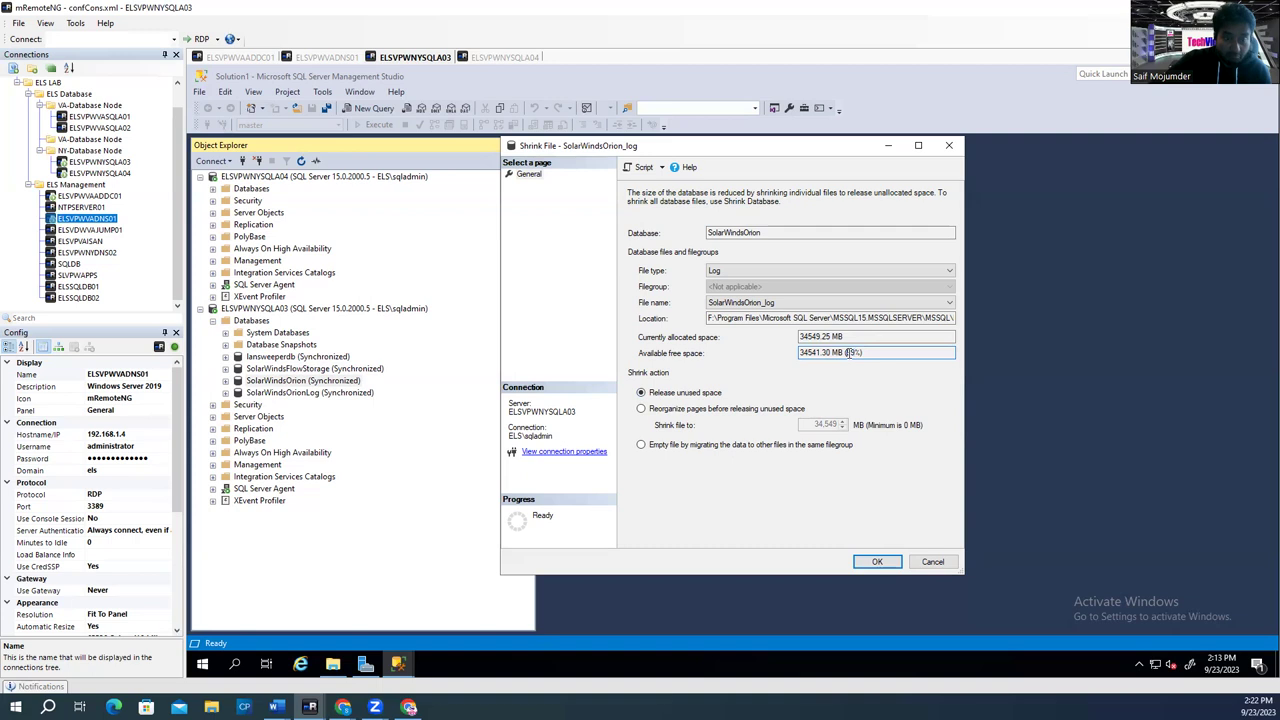
pyautogui.click(641, 409)
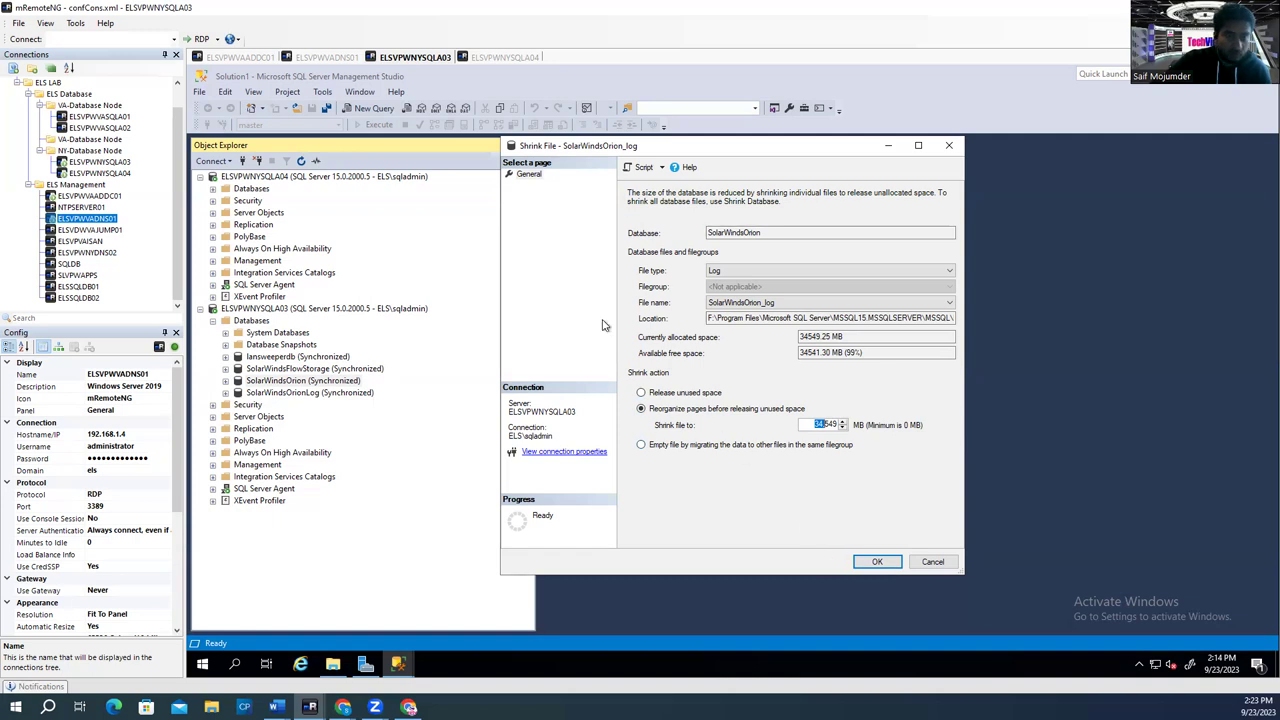
pyautogui.click(848, 352)
pyautogui.click(650, 394)
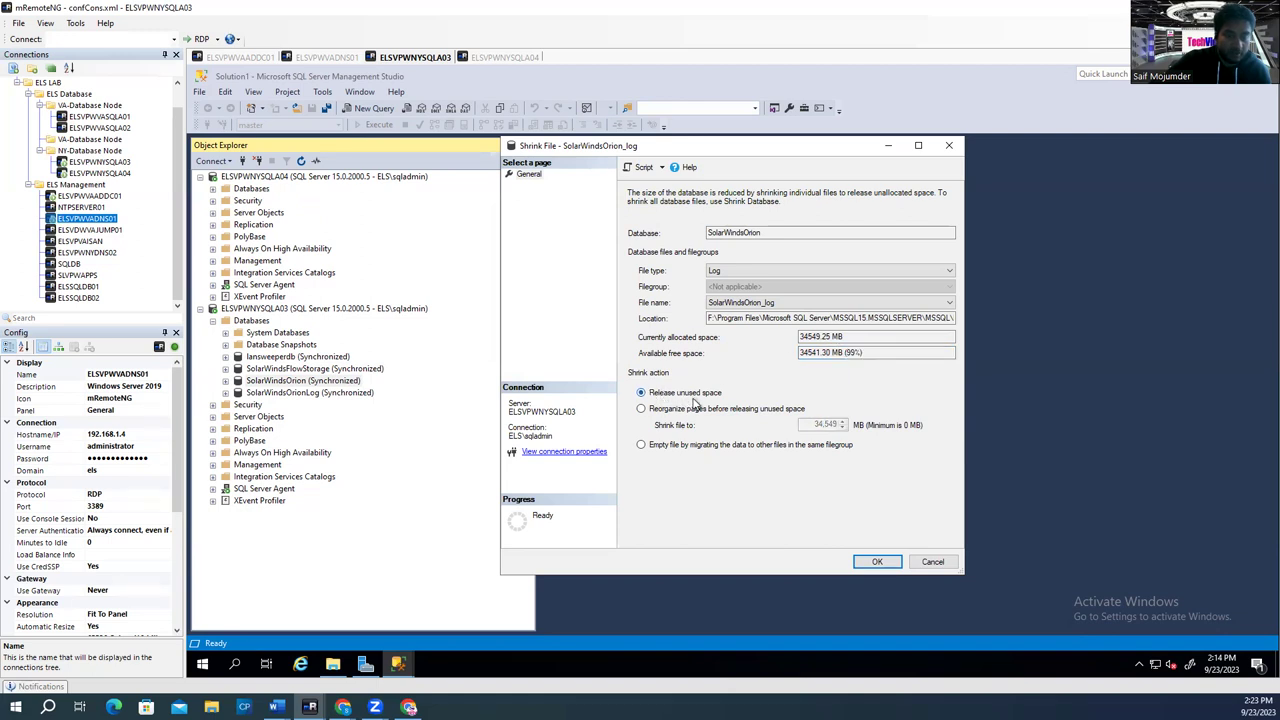
pyautogui.click(877, 561)
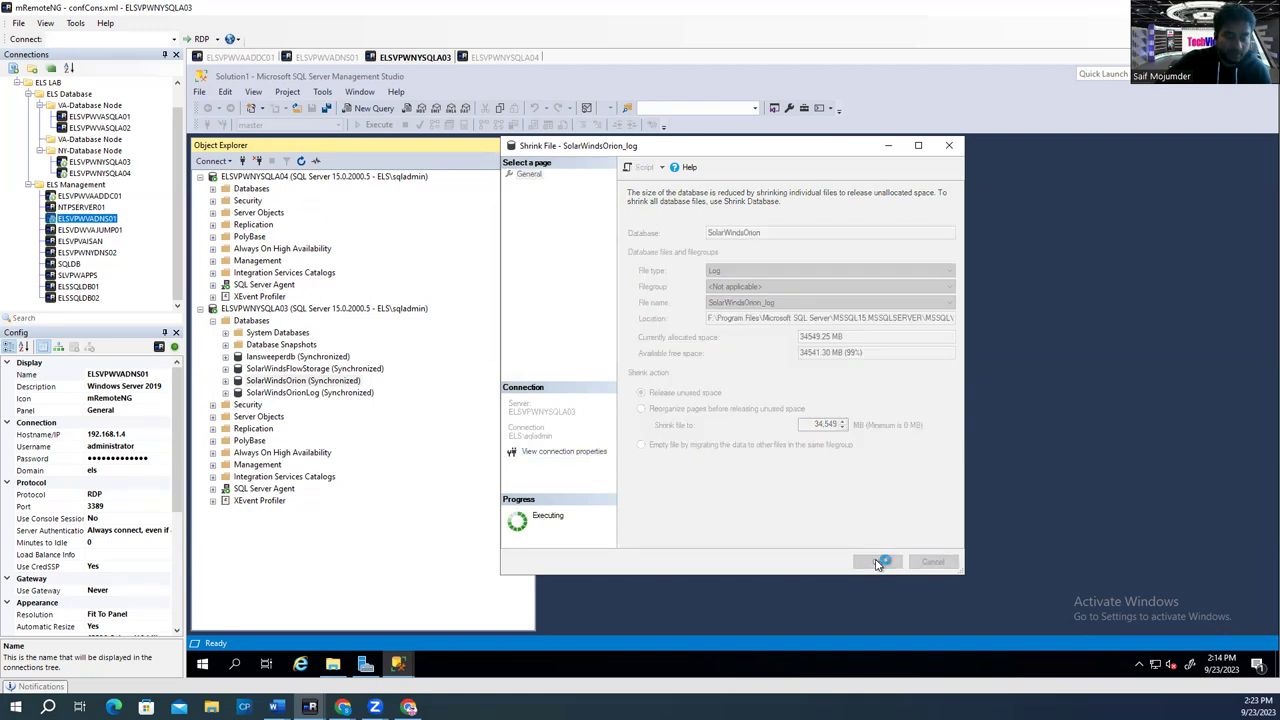
pyautogui.click(310, 393)
pyautogui.rightClick(312, 399)
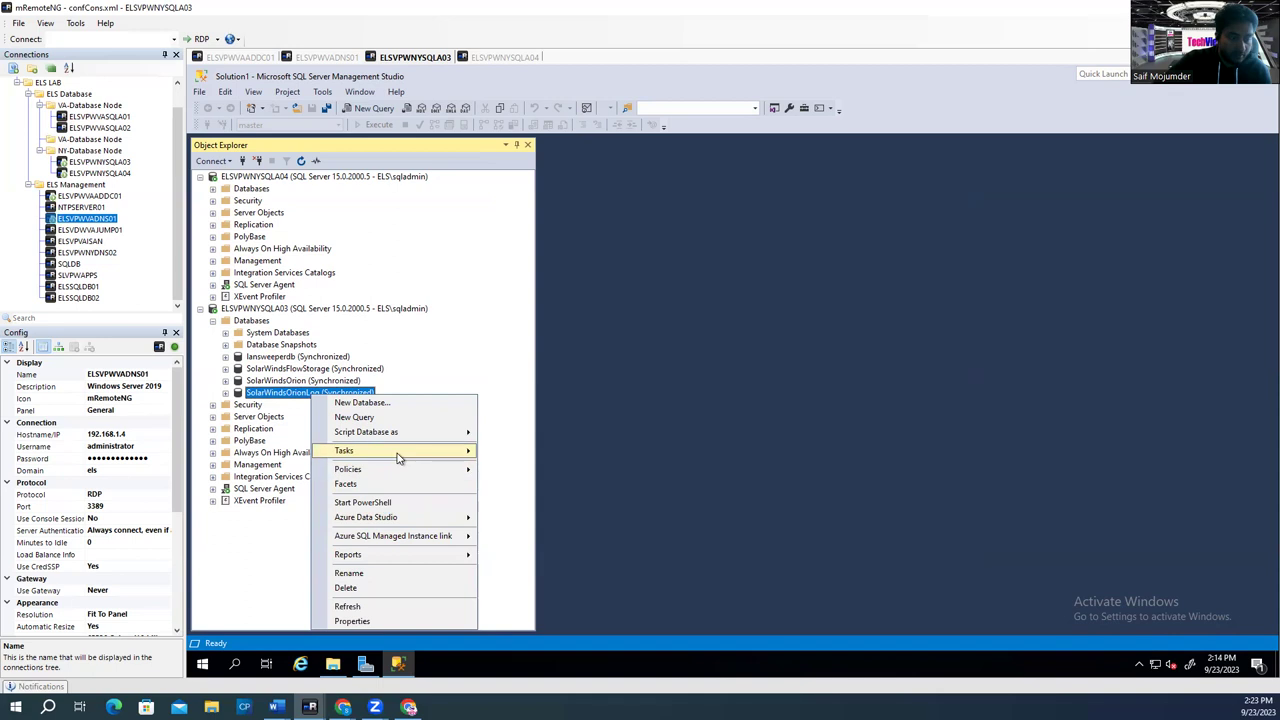
pyautogui.moveTo(398, 457)
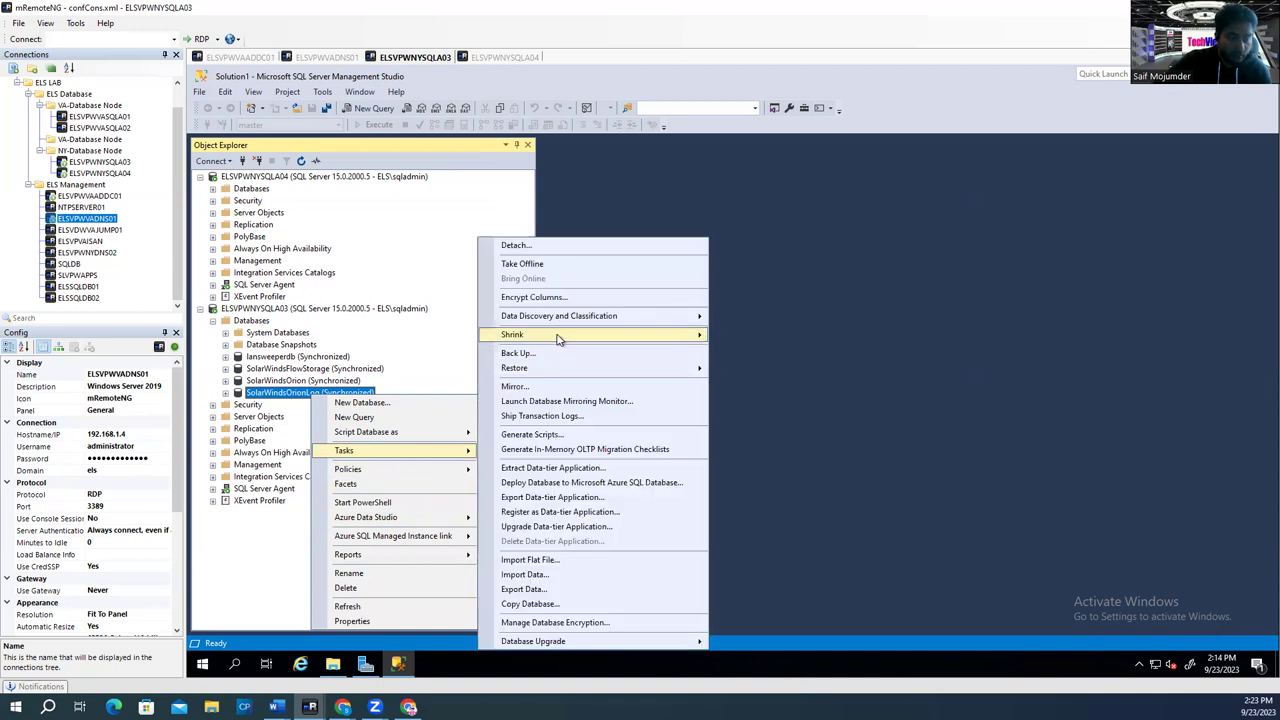
# Step: Disable autogrowth for the SolarWindsOrion_log file in the SolarWindsOrion database properties
pyautogui.click(290, 381)
pyautogui.rightClick(300, 383)
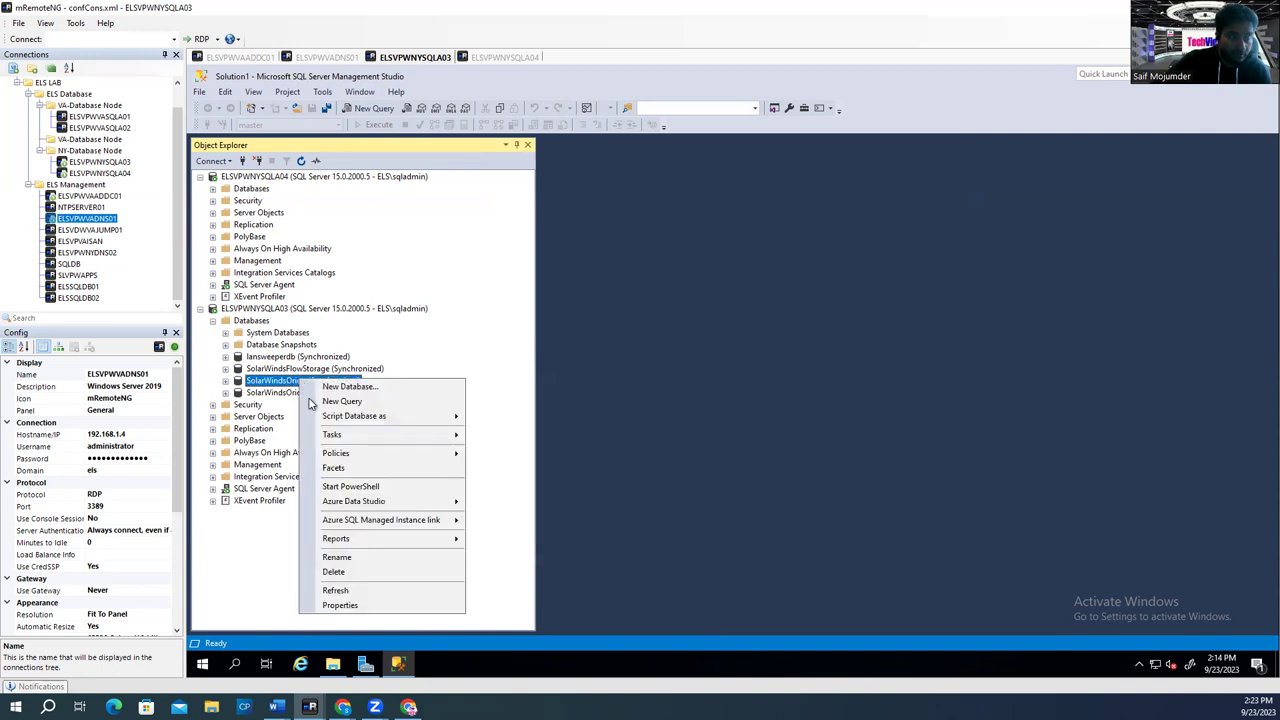
pyautogui.click(354, 606)
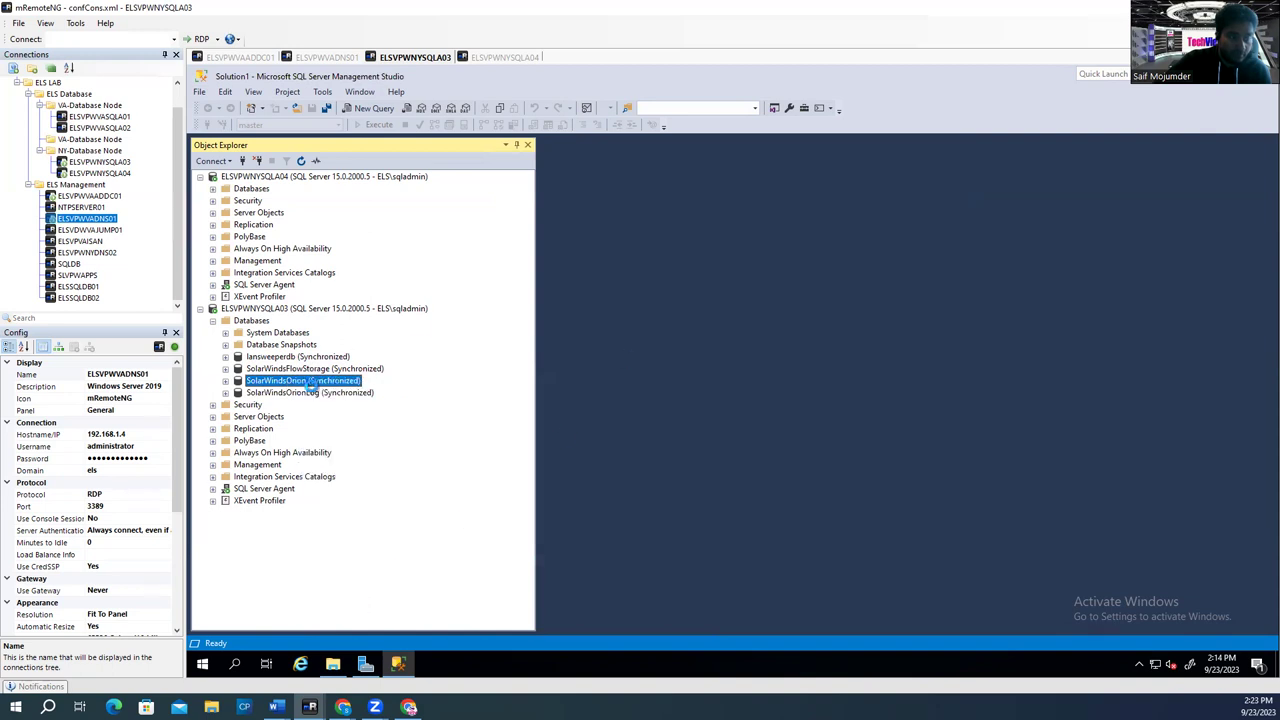
pyautogui.click(524, 185)
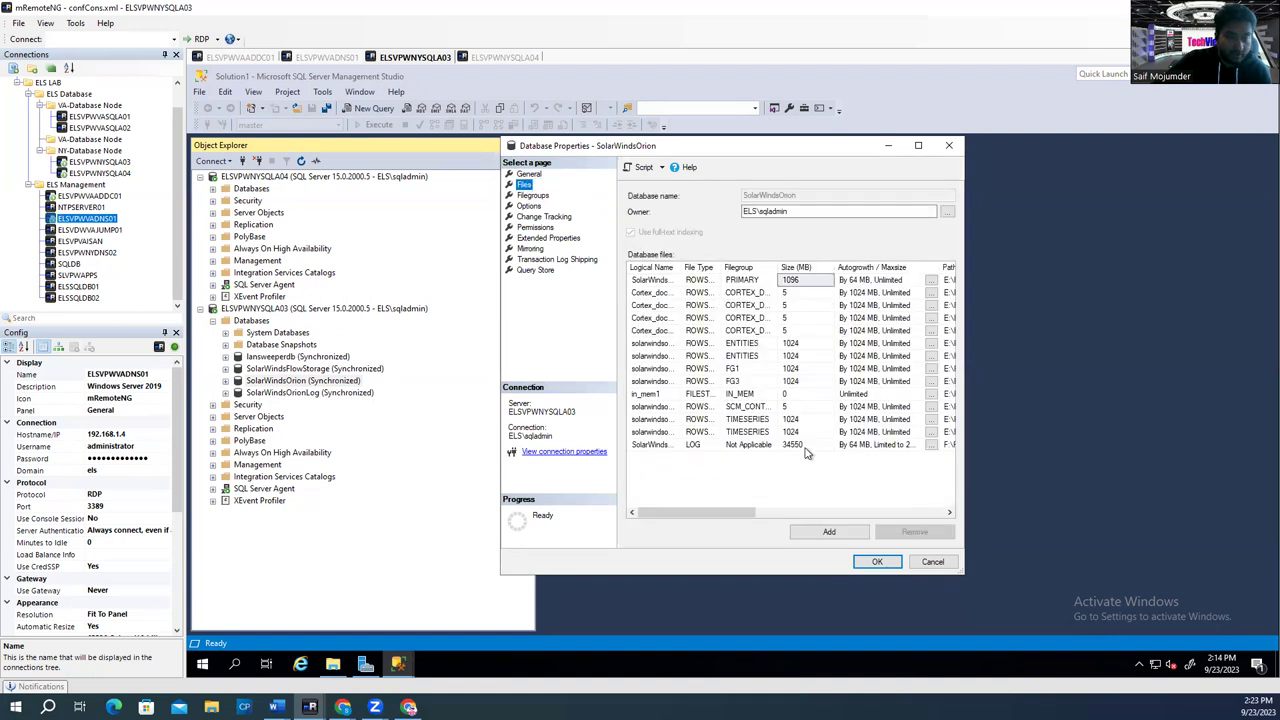
pyautogui.click(934, 284)
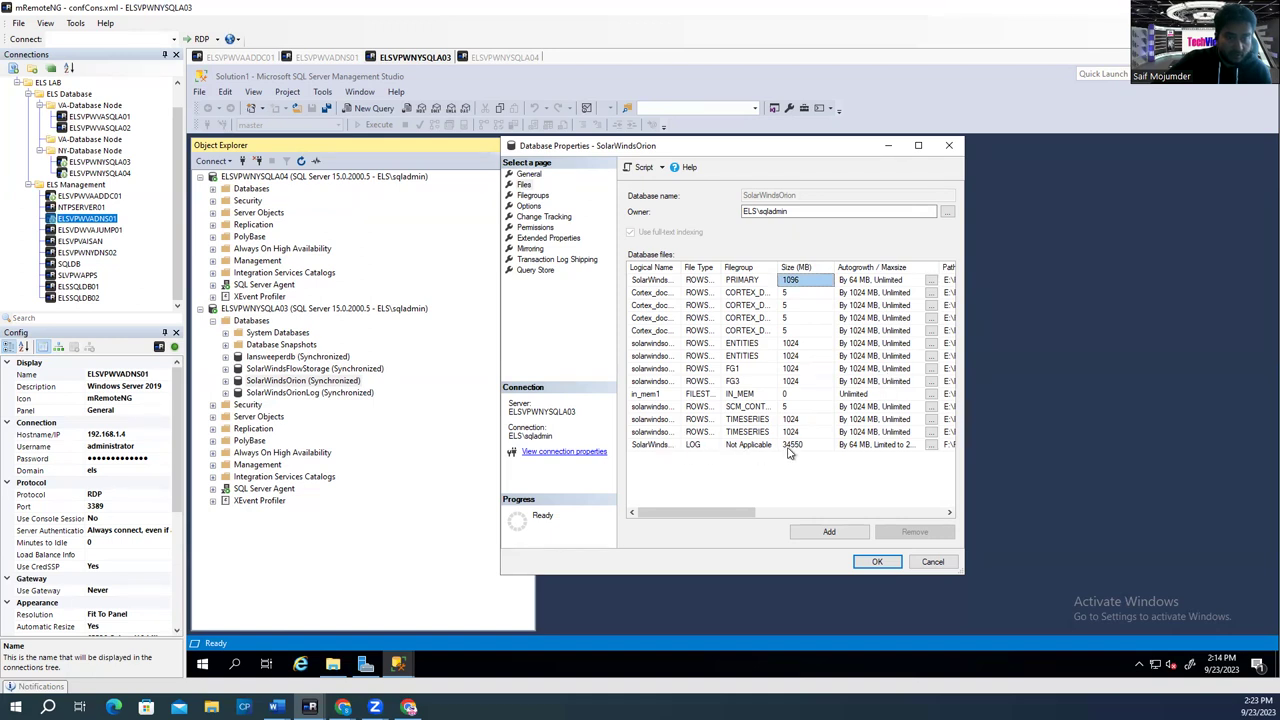
pyautogui.click(931, 445)
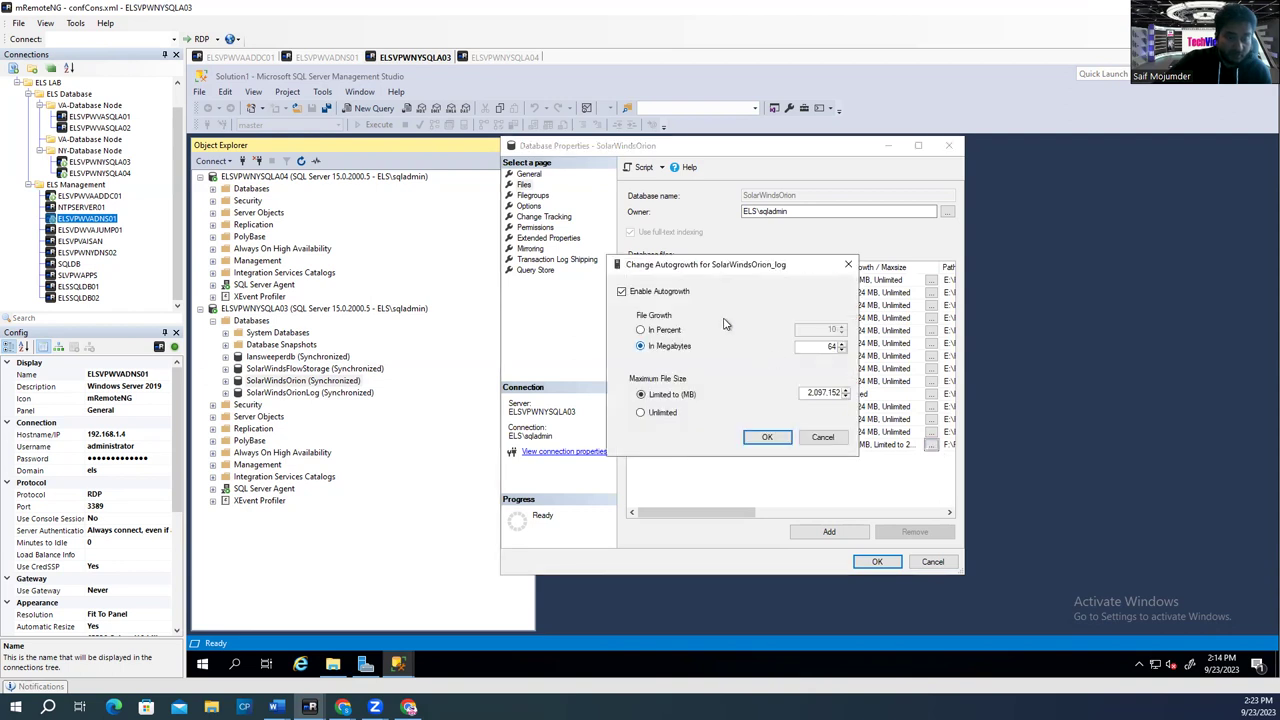
pyautogui.click(667, 297)
pyautogui.click(766, 438)
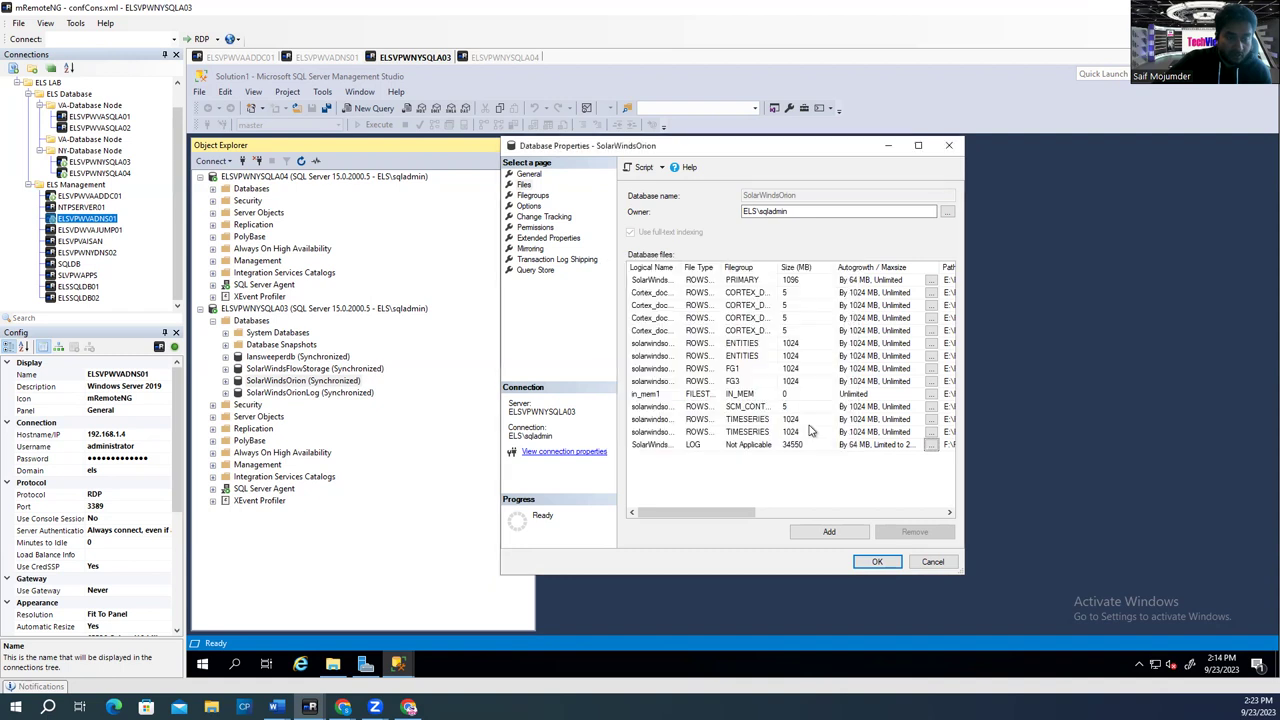
# Step: Disable autogrowth for the two TIMESERIES files and the SCM_CONT... filegroup's file of SolarWindsOrion
pyautogui.click(930, 432)
pyautogui.click(679, 296)
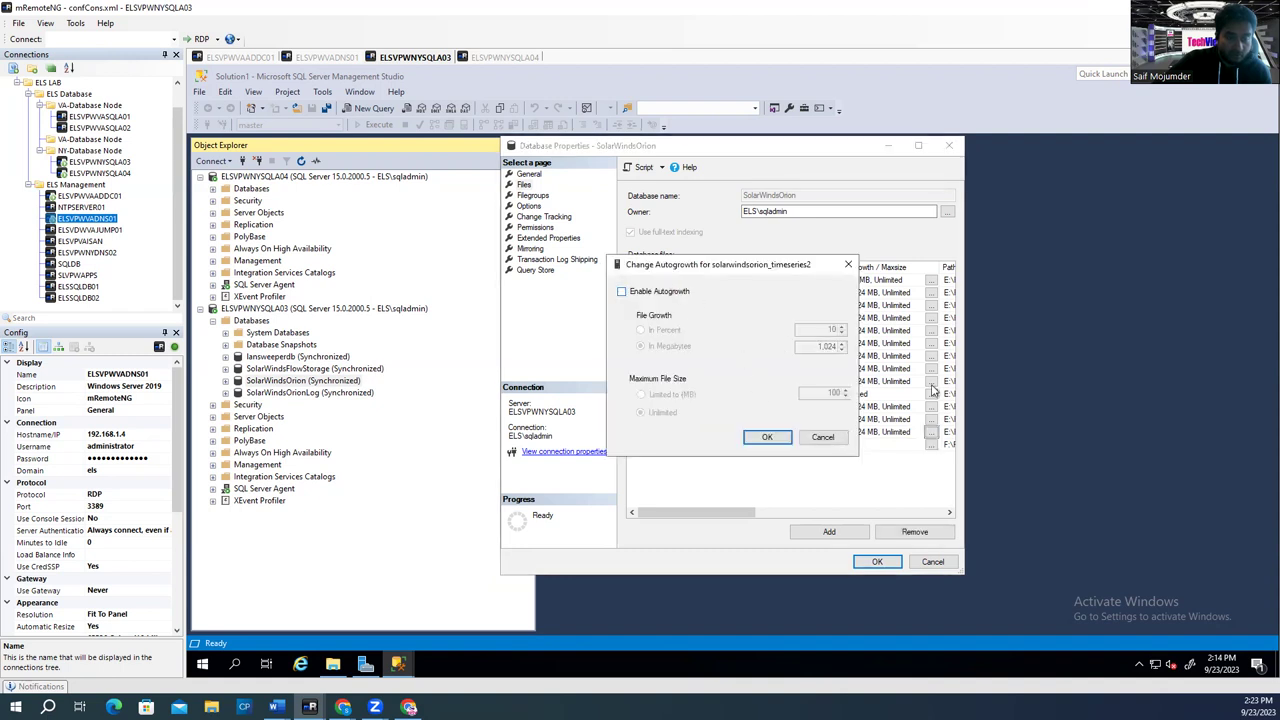
pyautogui.click(767, 437)
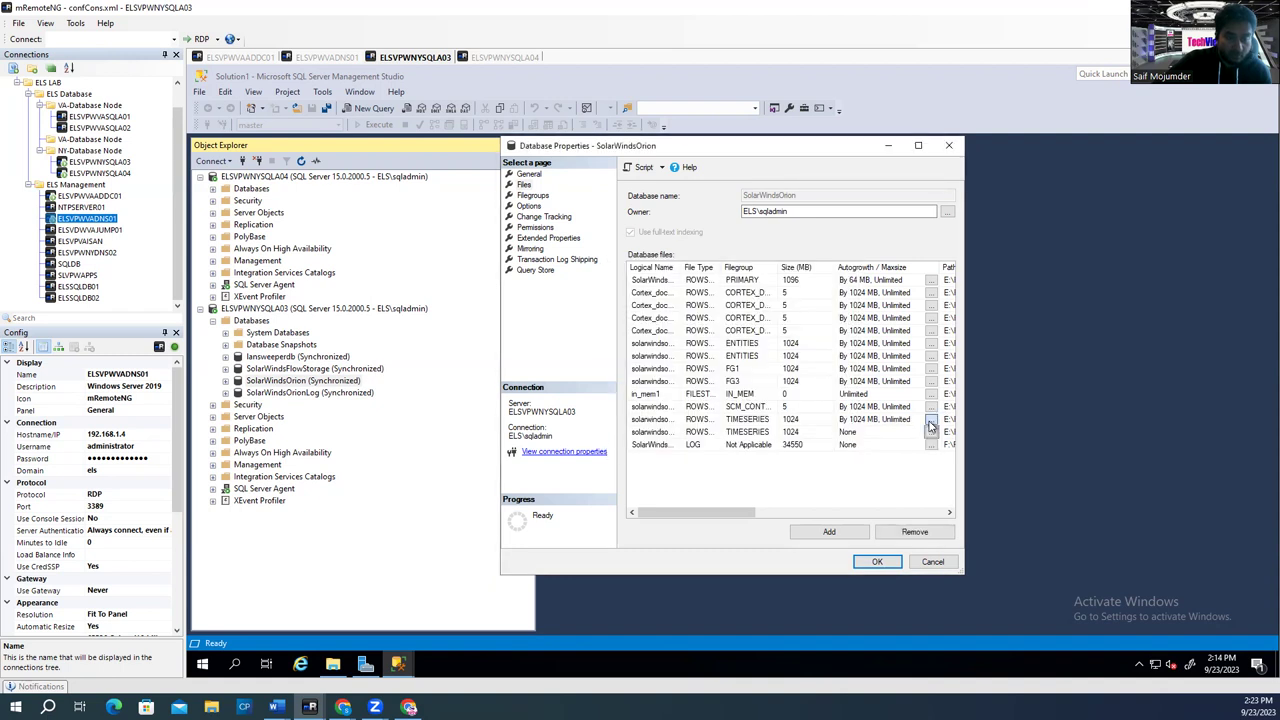
pyautogui.click(930, 426)
pyautogui.click(668, 298)
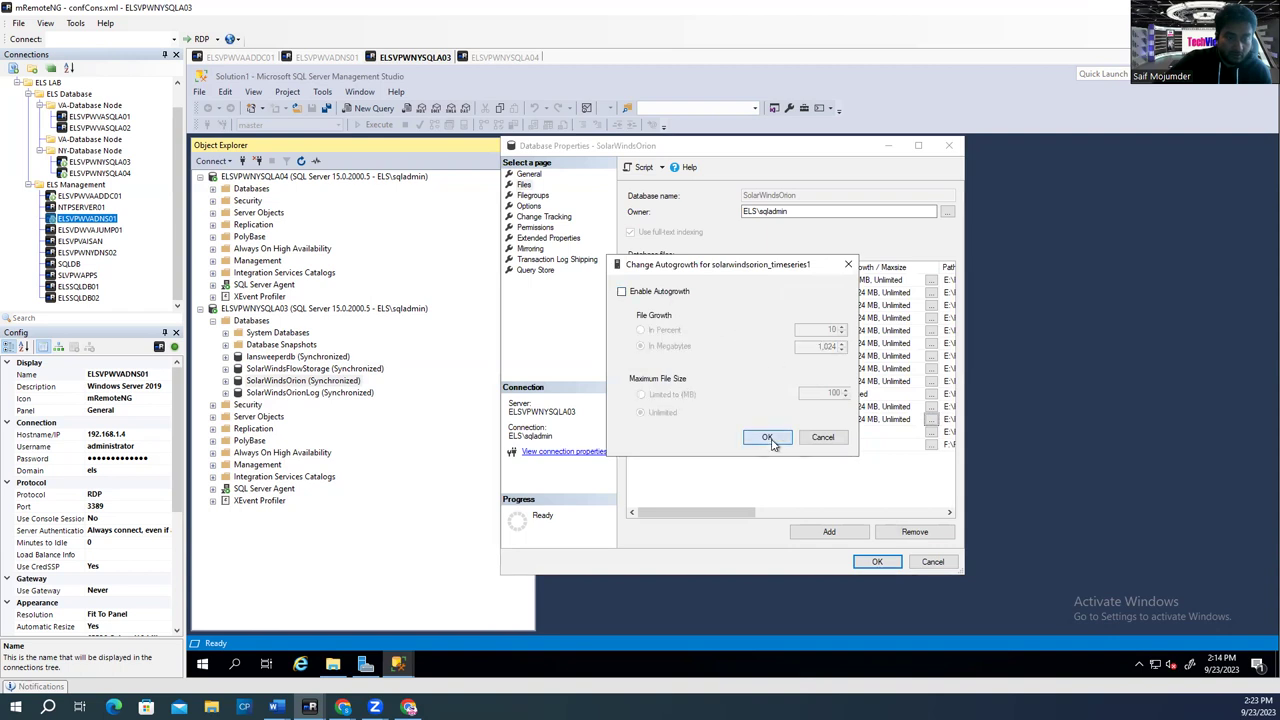
pyautogui.click(767, 438)
pyautogui.click(930, 407)
pyautogui.click(665, 292)
pyautogui.click(767, 437)
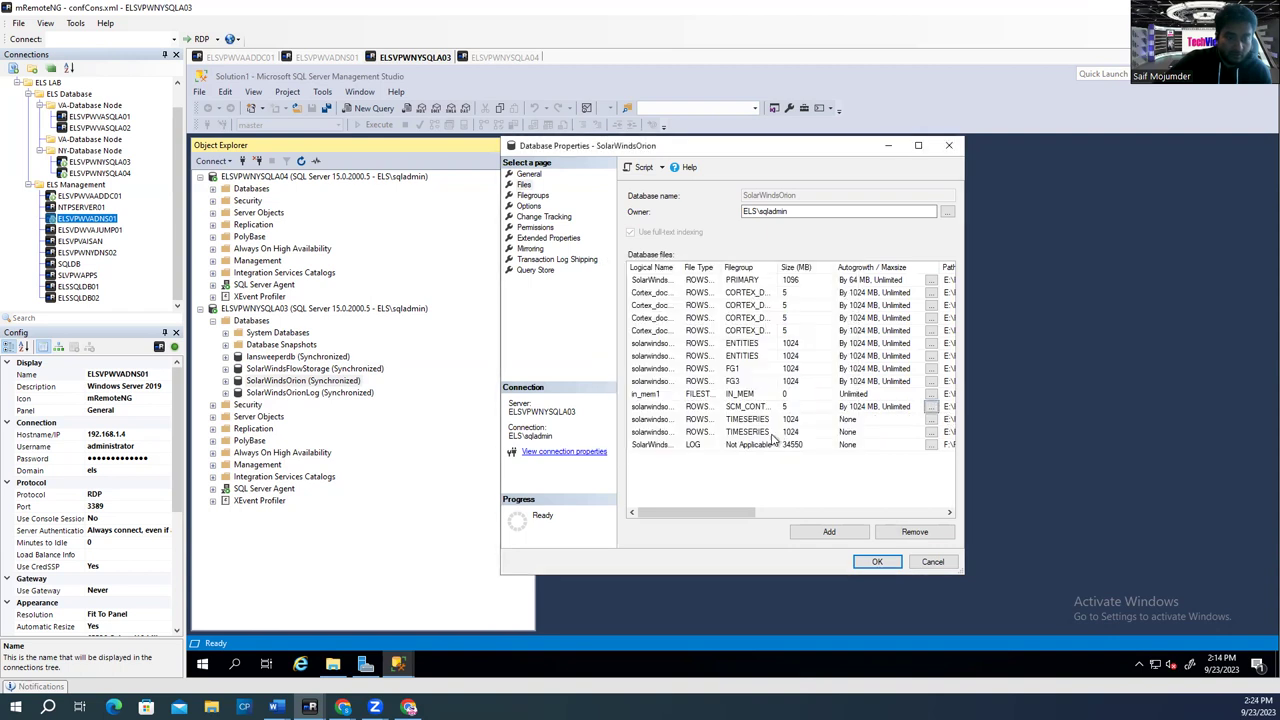
# Step: Disable autogrowth for the SolarWindsOrion data files in the FG3 and FG1 filegroups
pyautogui.click(930, 383)
pyautogui.click(637, 292)
pyautogui.click(767, 437)
pyautogui.click(931, 396)
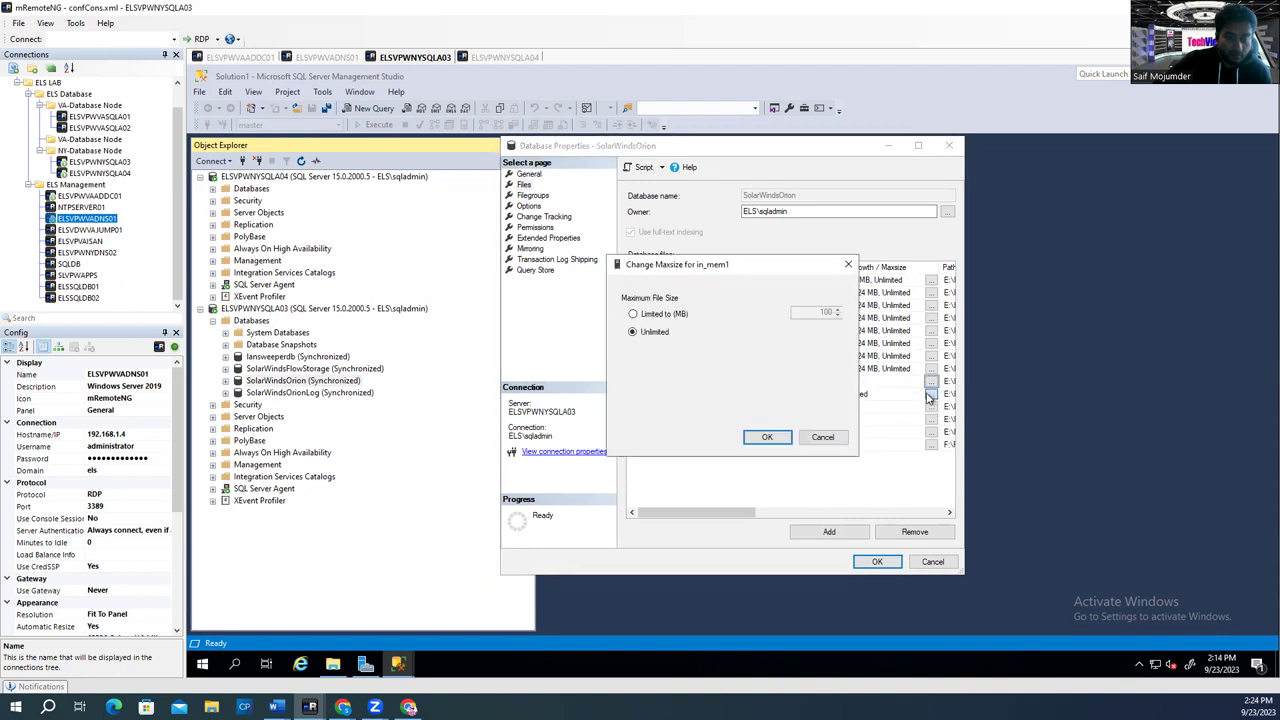
pyautogui.click(850, 263)
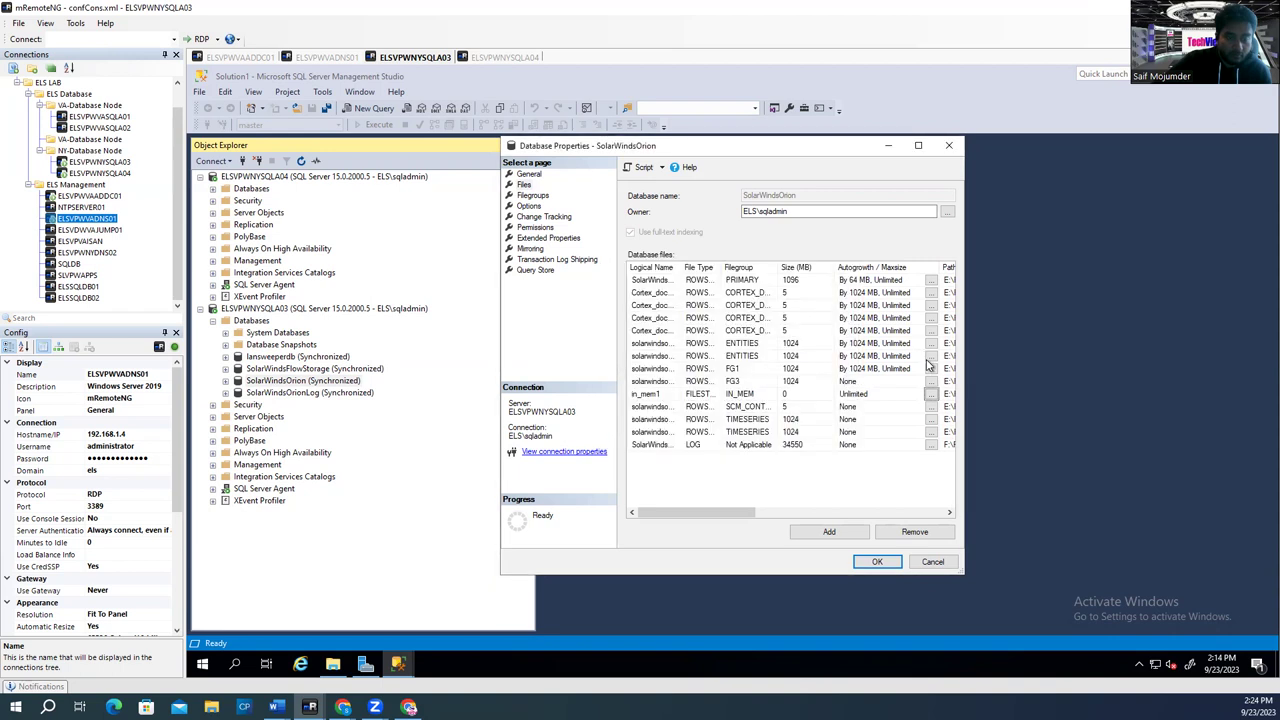
pyautogui.click(930, 368)
pyautogui.click(670, 290)
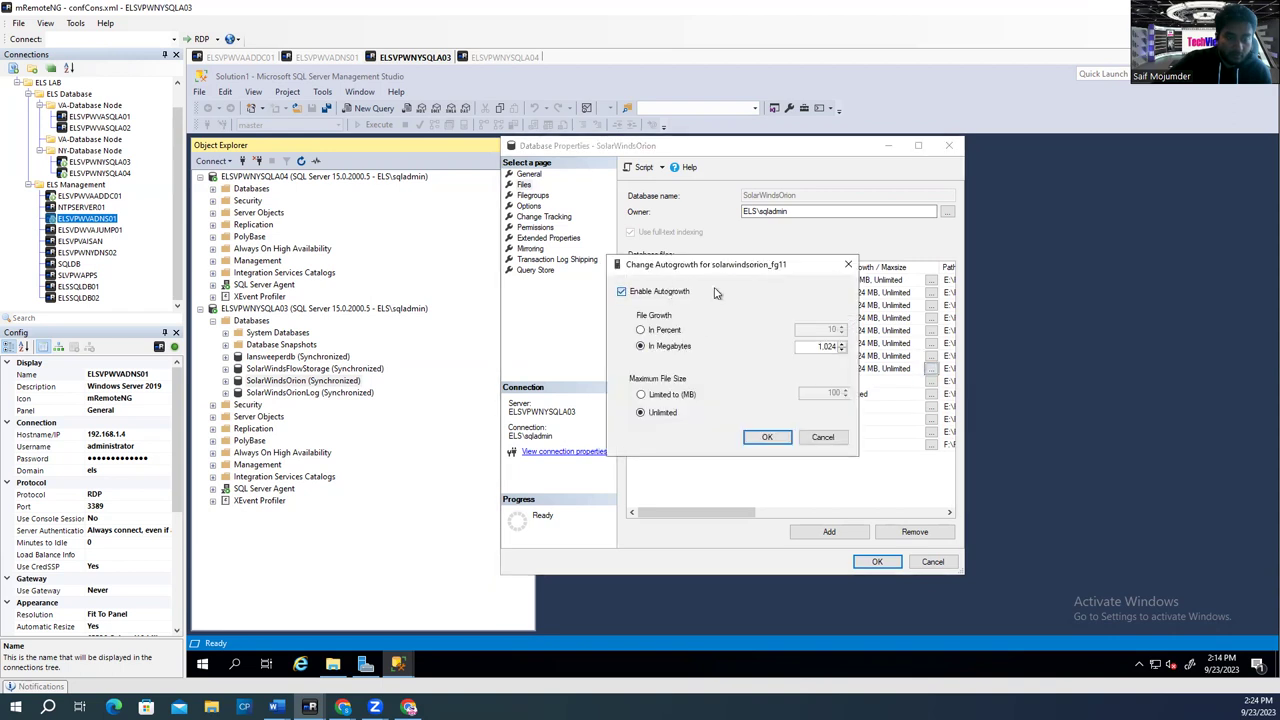
pyautogui.click(767, 437)
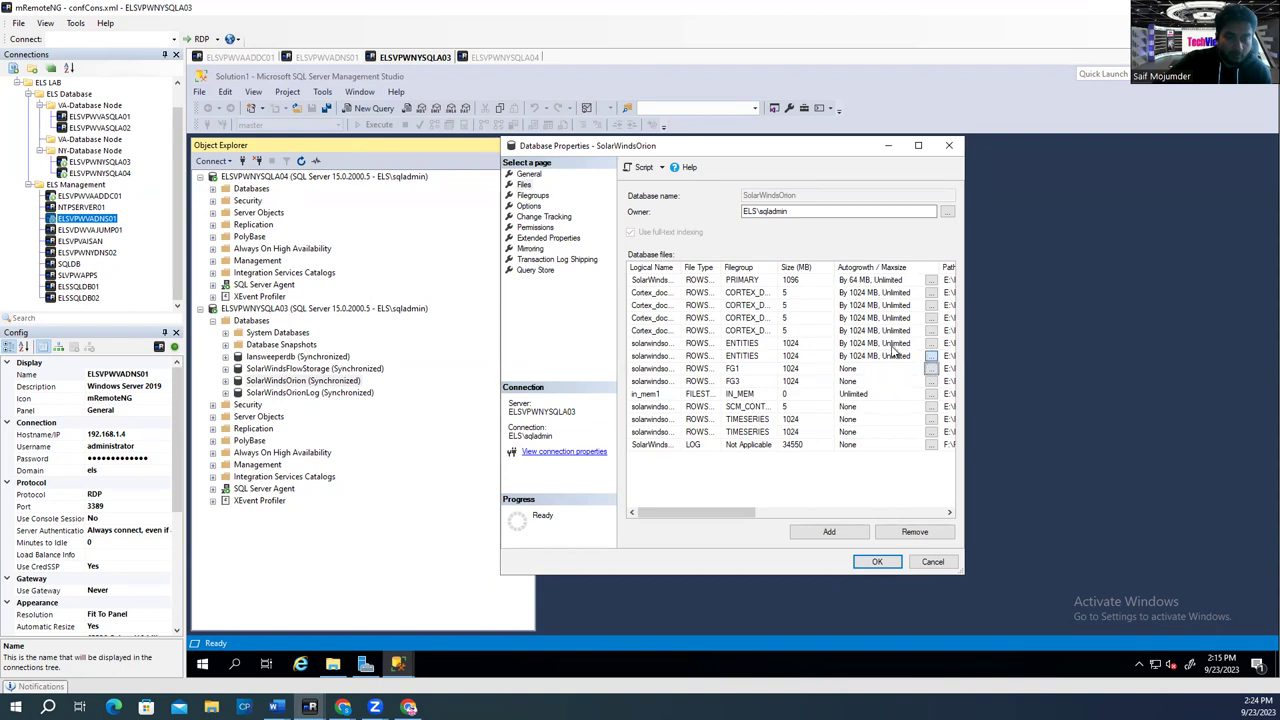
# Step: Disable autogrowth for both SolarWindsOrion data files in the ENTITIES filegroup
pyautogui.click(930, 356)
pyautogui.click(670, 291)
pyautogui.click(767, 437)
pyautogui.click(931, 343)
pyautogui.click(662, 292)
pyautogui.click(767, 437)
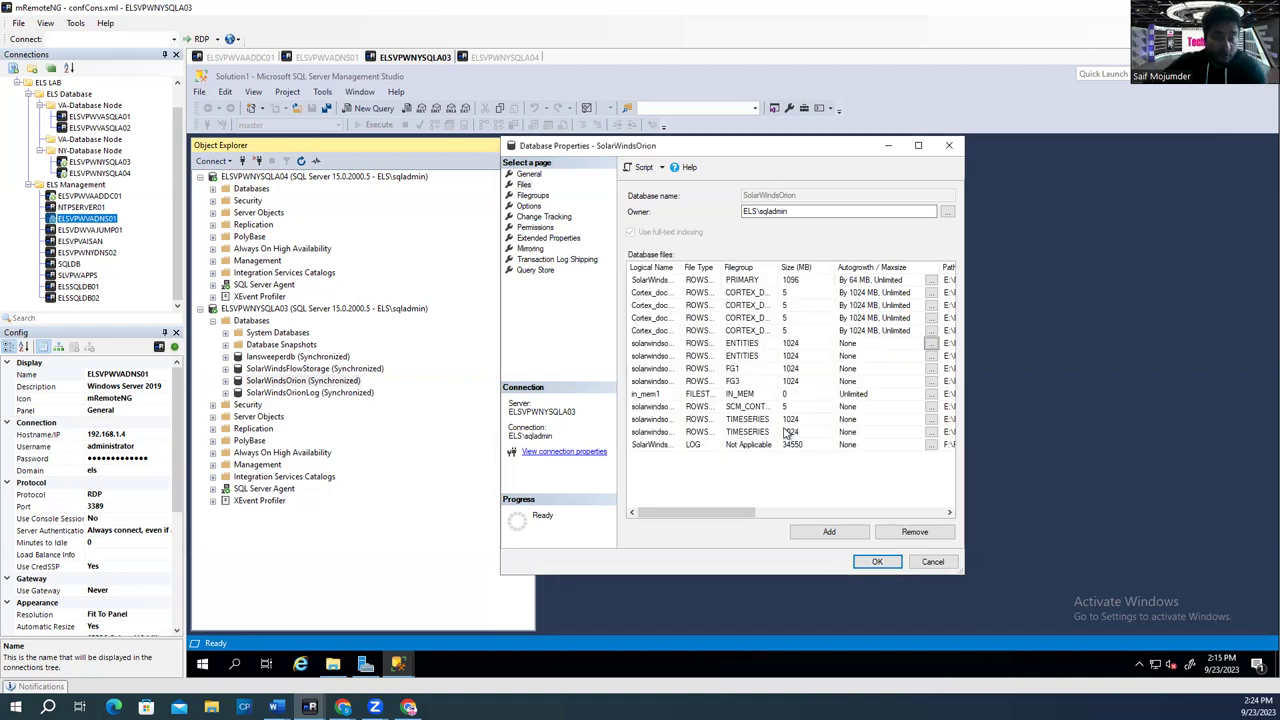
# Step: Disable autogrowth for the four Cortex_documents data files of SolarWindsOrion
pyautogui.click(931, 332)
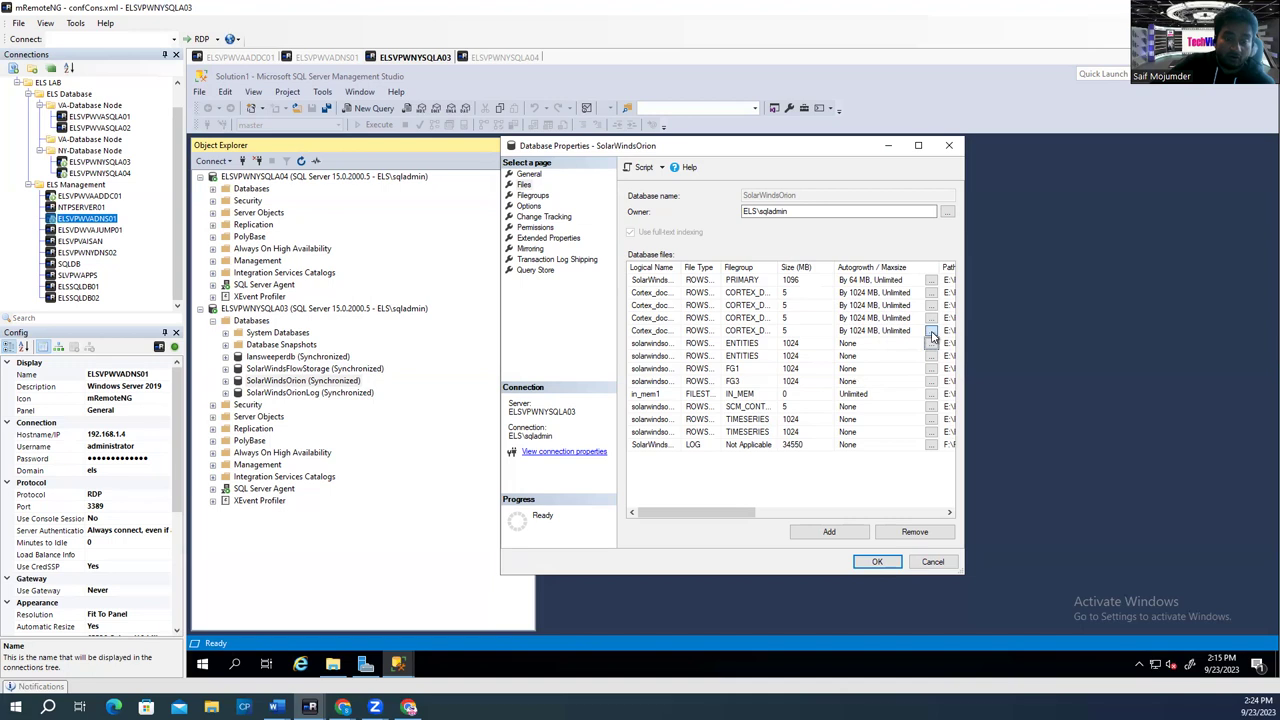
pyautogui.click(660, 296)
pyautogui.click(767, 437)
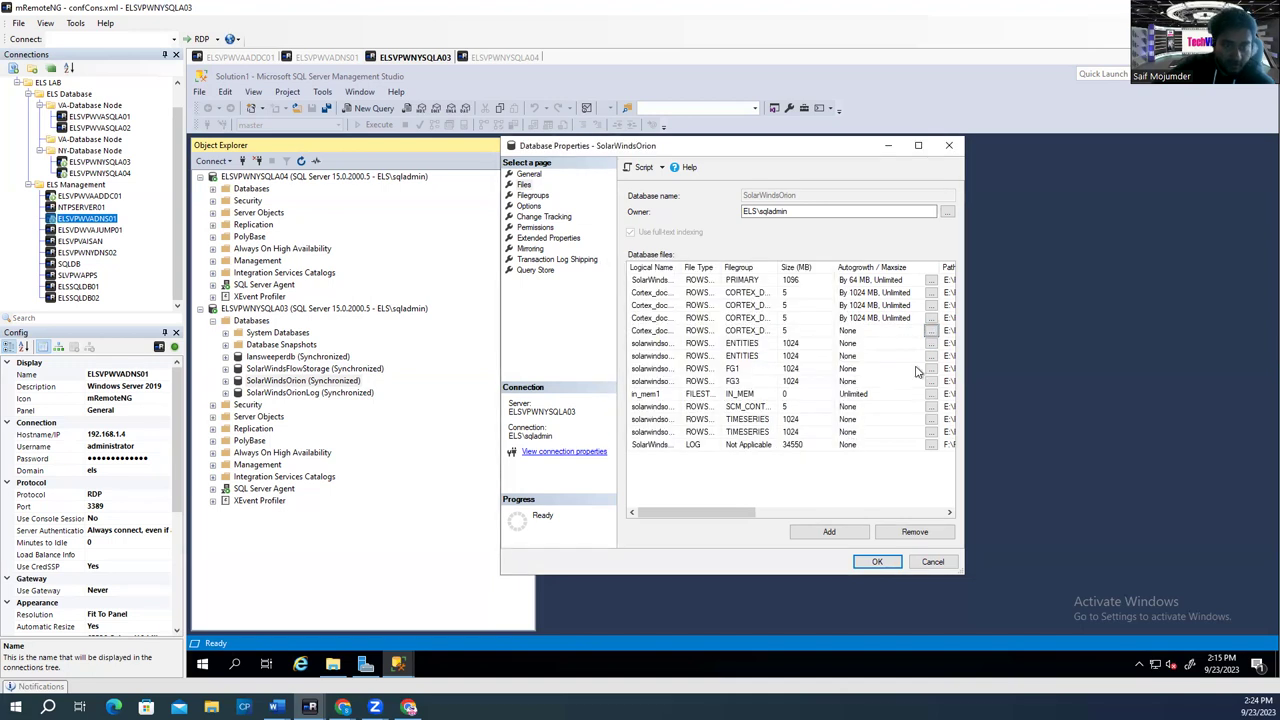
pyautogui.click(931, 318)
pyautogui.click(666, 294)
pyautogui.click(767, 437)
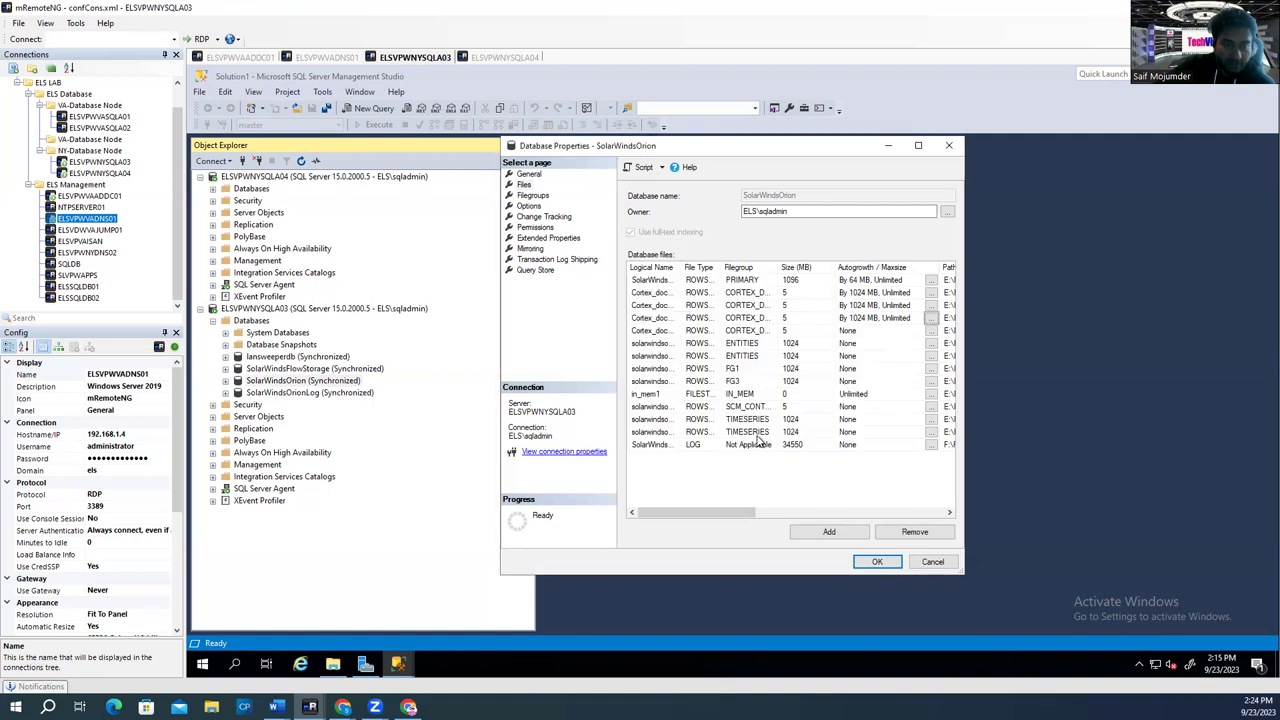
pyautogui.click(931, 305)
pyautogui.click(666, 294)
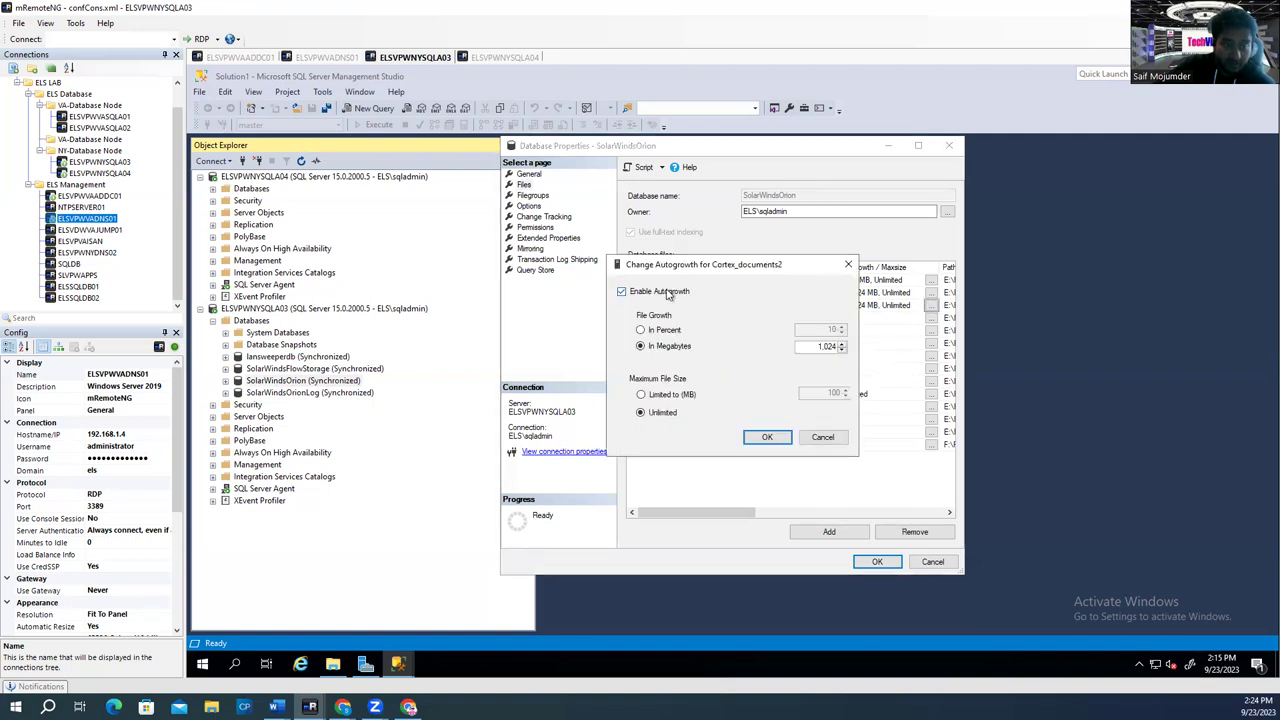
pyautogui.click(767, 437)
pyautogui.click(931, 292)
pyautogui.click(667, 294)
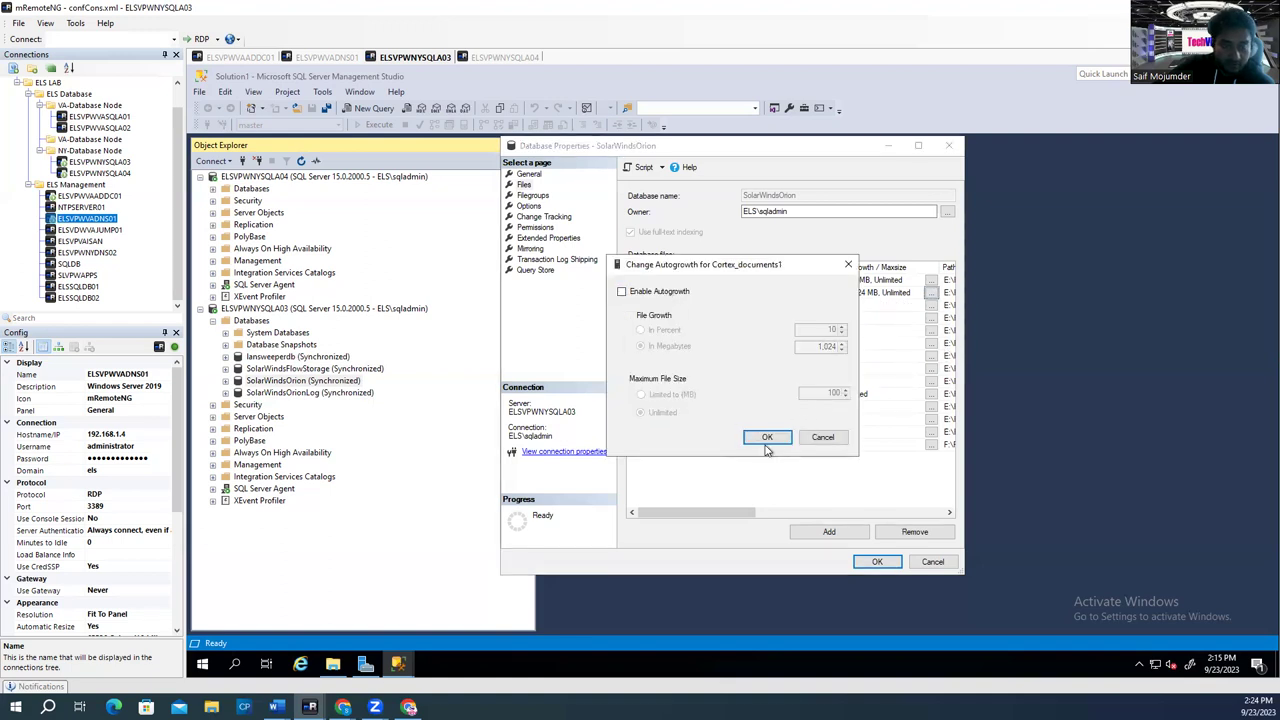
pyautogui.click(767, 437)
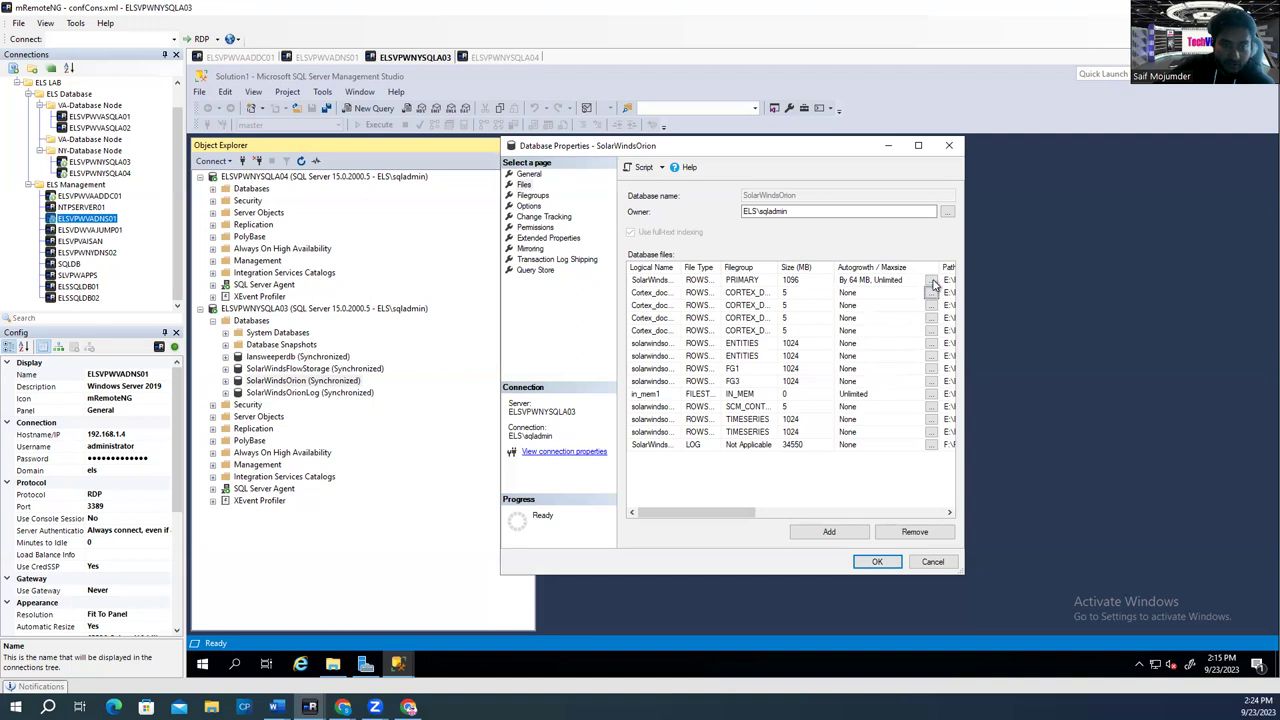
# Step: Disable autogrowth for the SolarWindsOrion data file in the PRIMARY filegroup
pyautogui.click(931, 280)
pyautogui.click(621, 291)
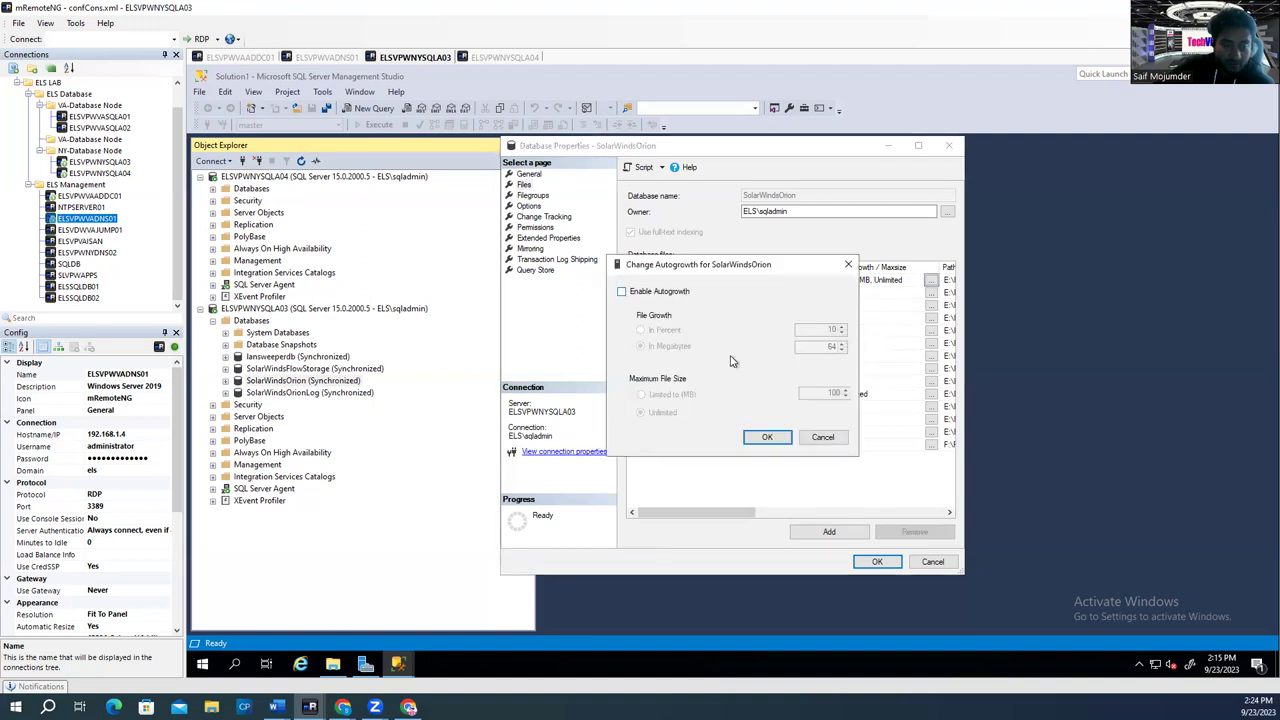
pyautogui.click(766, 445)
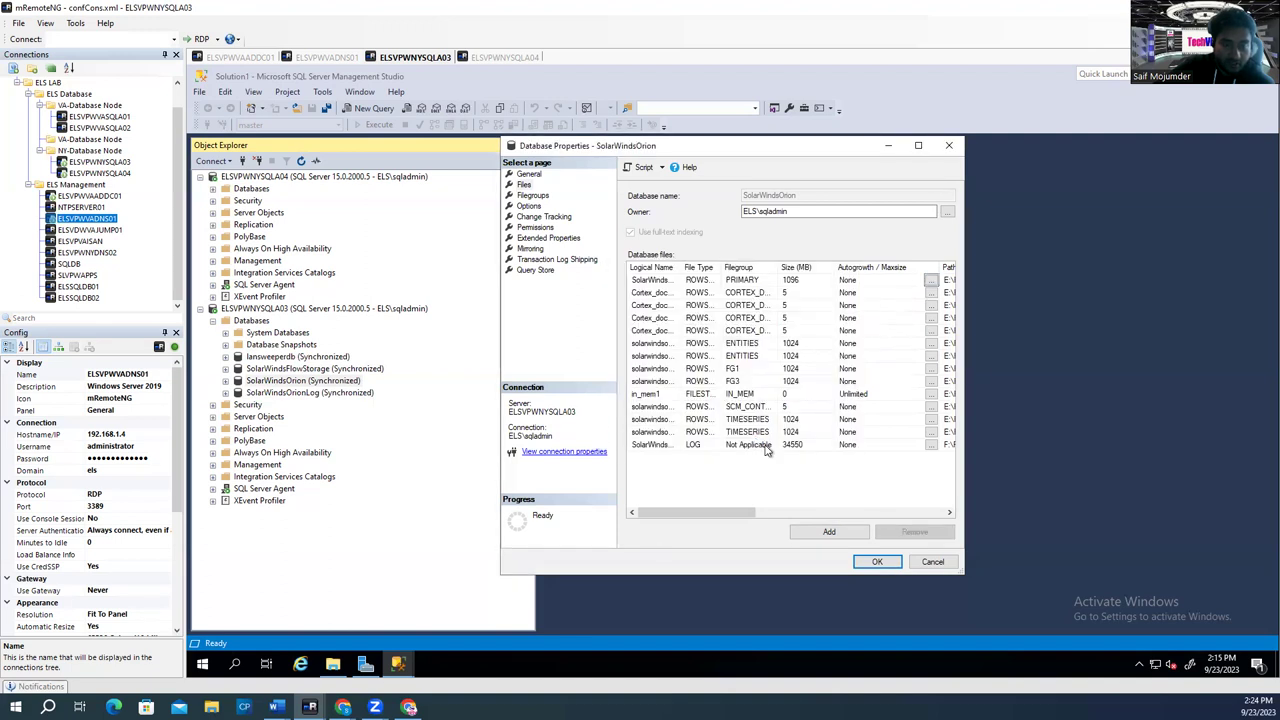
# Step: Apply the SolarWindsOrion file changes, and shrink the SolarWindsOrionLog database's log file by releasing unused space
pyautogui.click(871, 563)
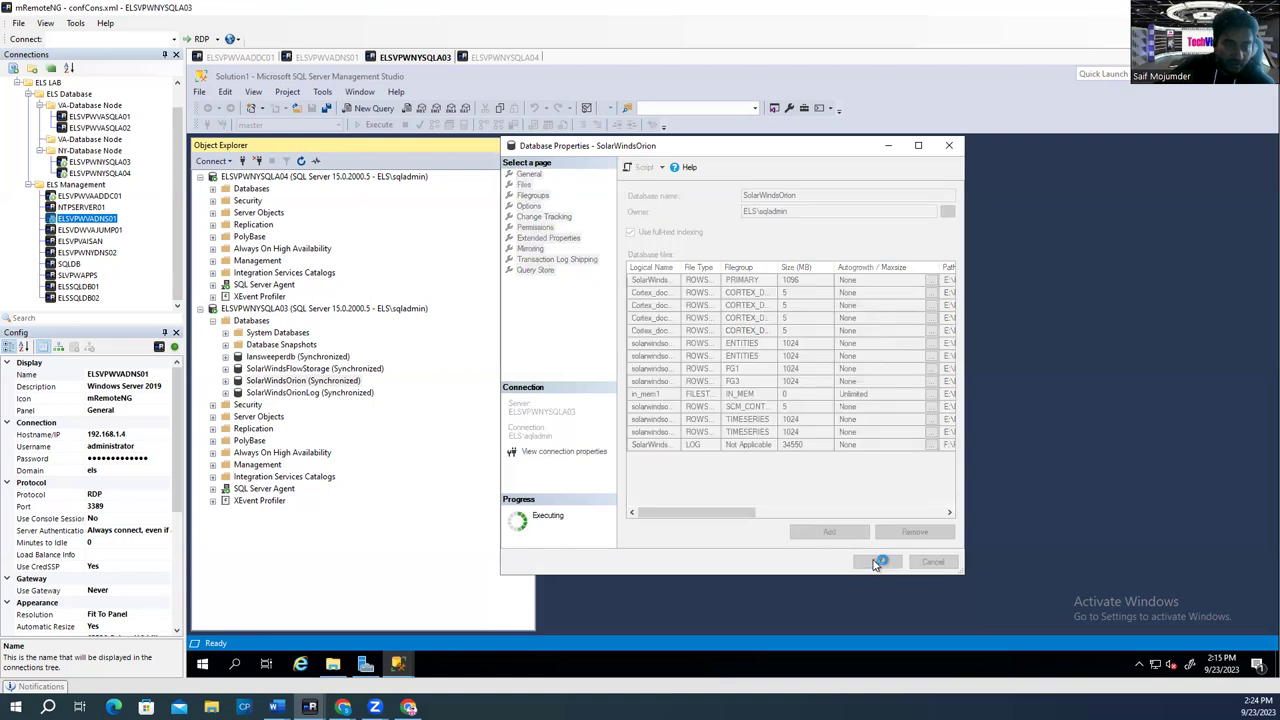
pyautogui.click(363, 393)
pyautogui.rightClick(363, 393)
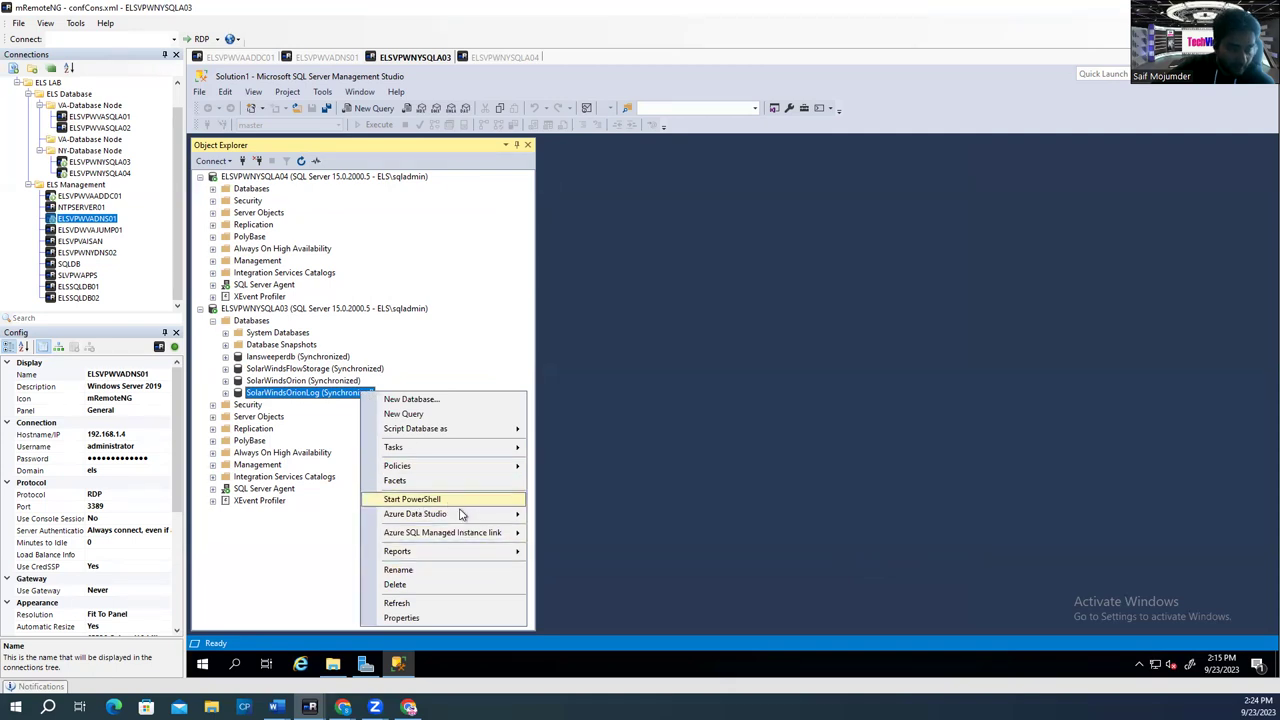
pyautogui.click(469, 450)
pyautogui.moveTo(469, 452)
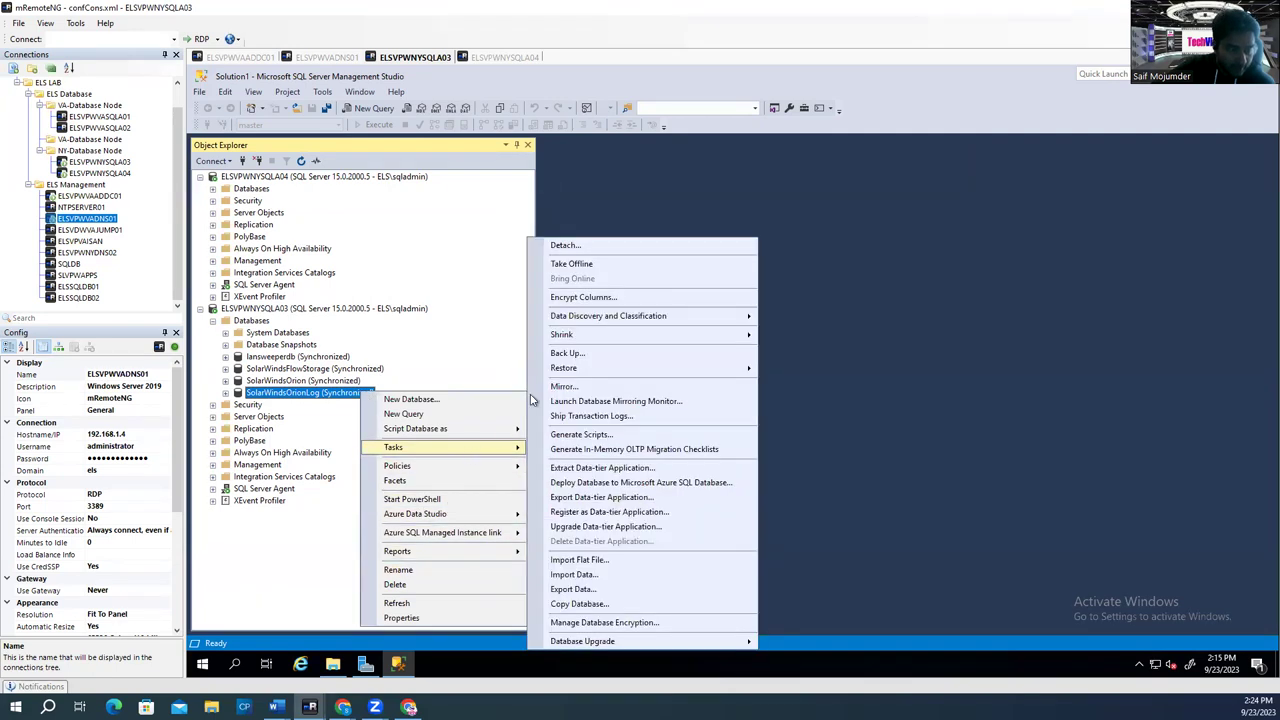
pyautogui.moveTo(627, 336)
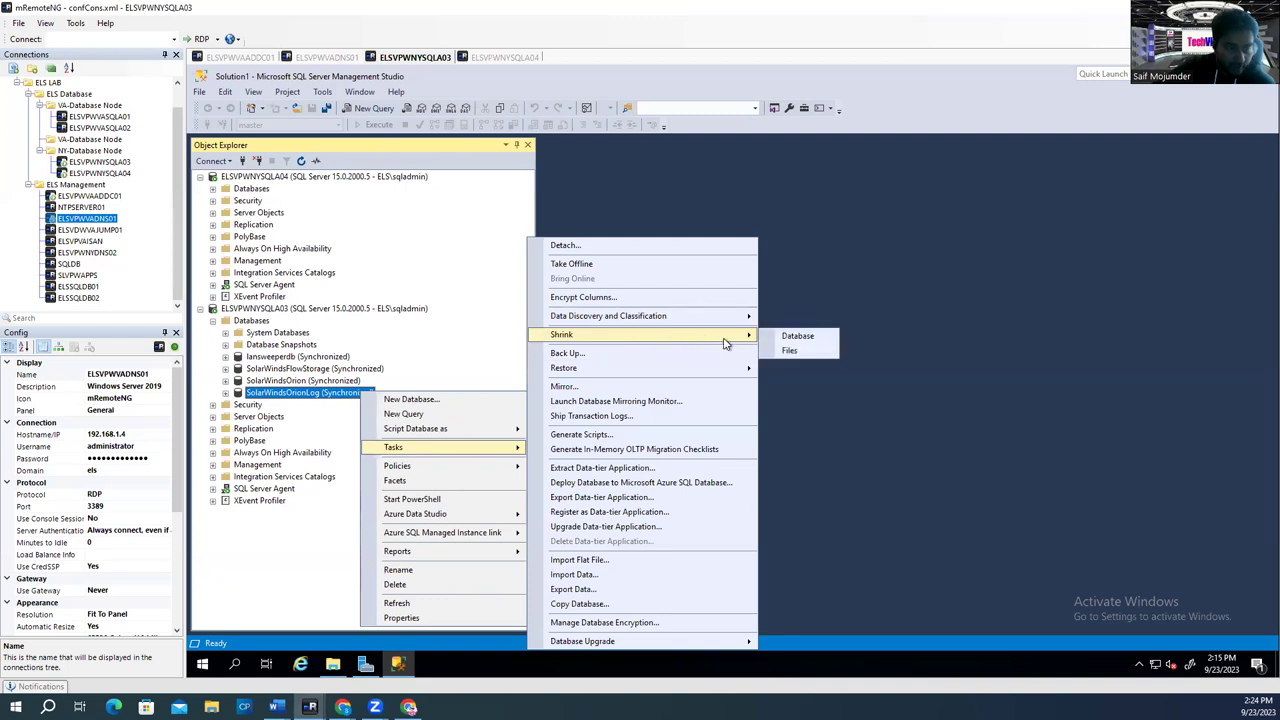
pyautogui.click(778, 348)
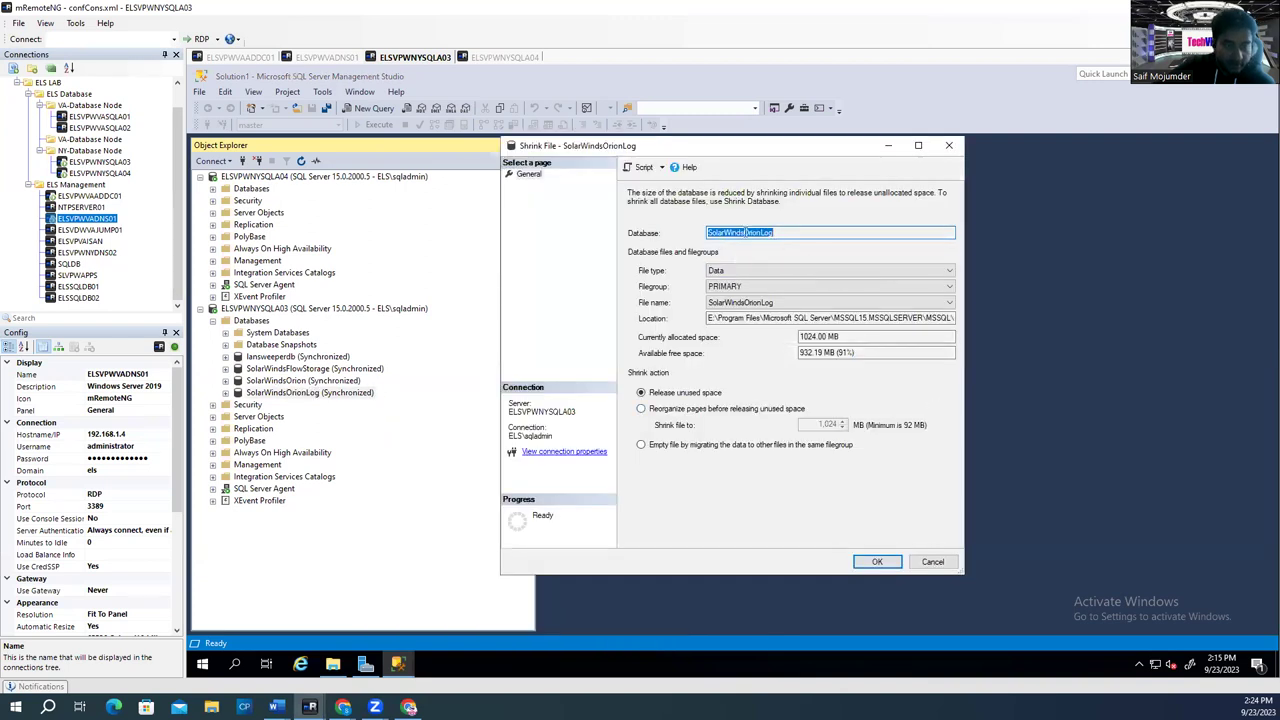
pyautogui.click(745, 272)
pyautogui.click(742, 291)
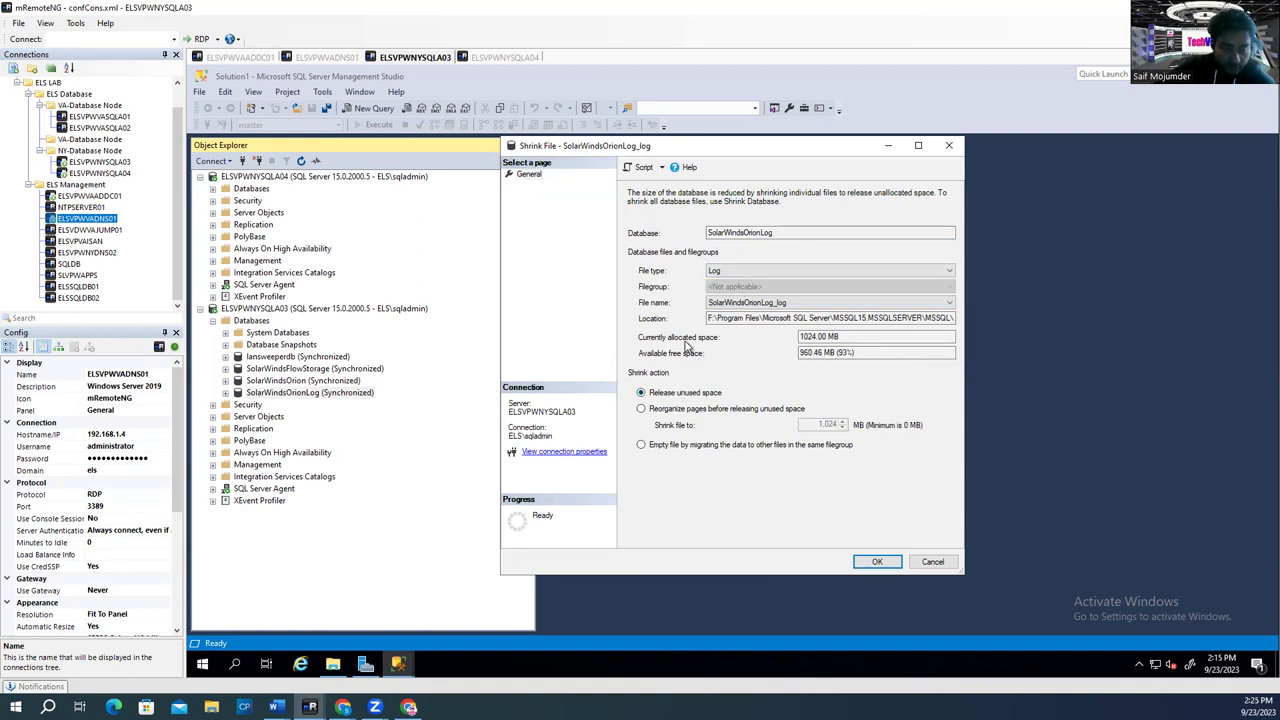
pyautogui.click(880, 562)
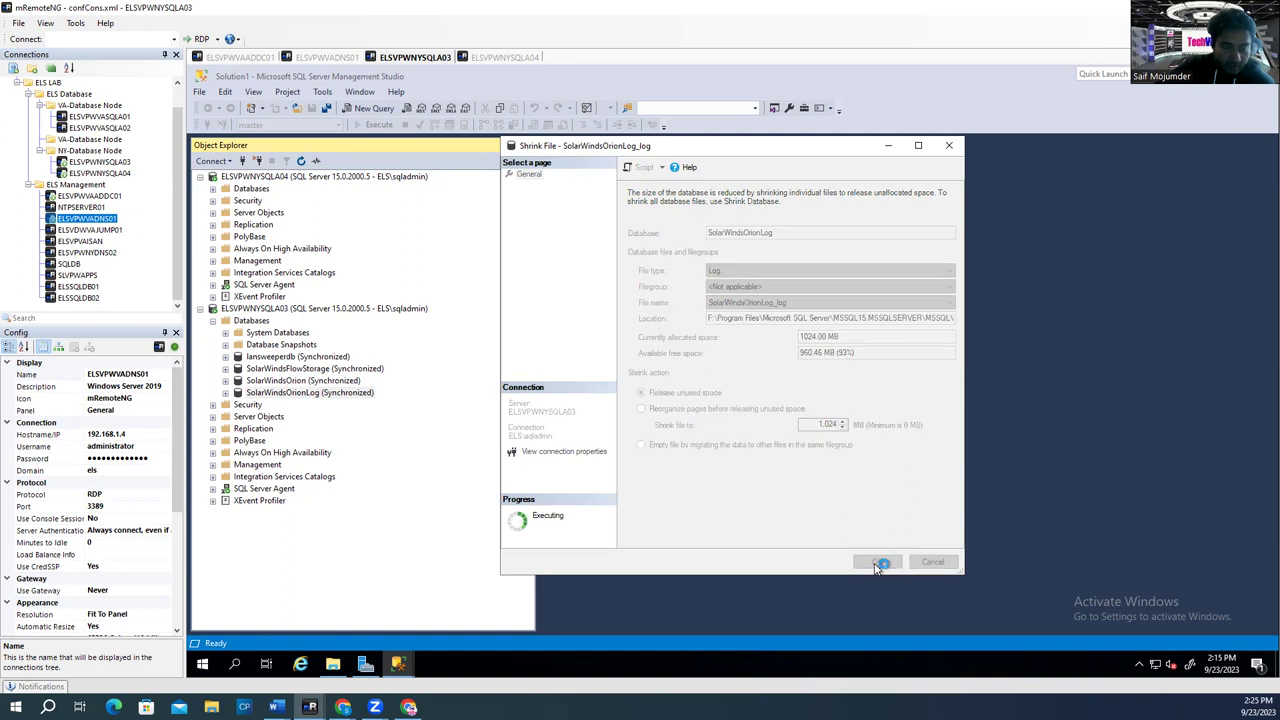
# Step: Disable autogrowth for both the data file and the log file of SolarWindsOrionLog and apply the change
pyautogui.rightClick(291, 396)
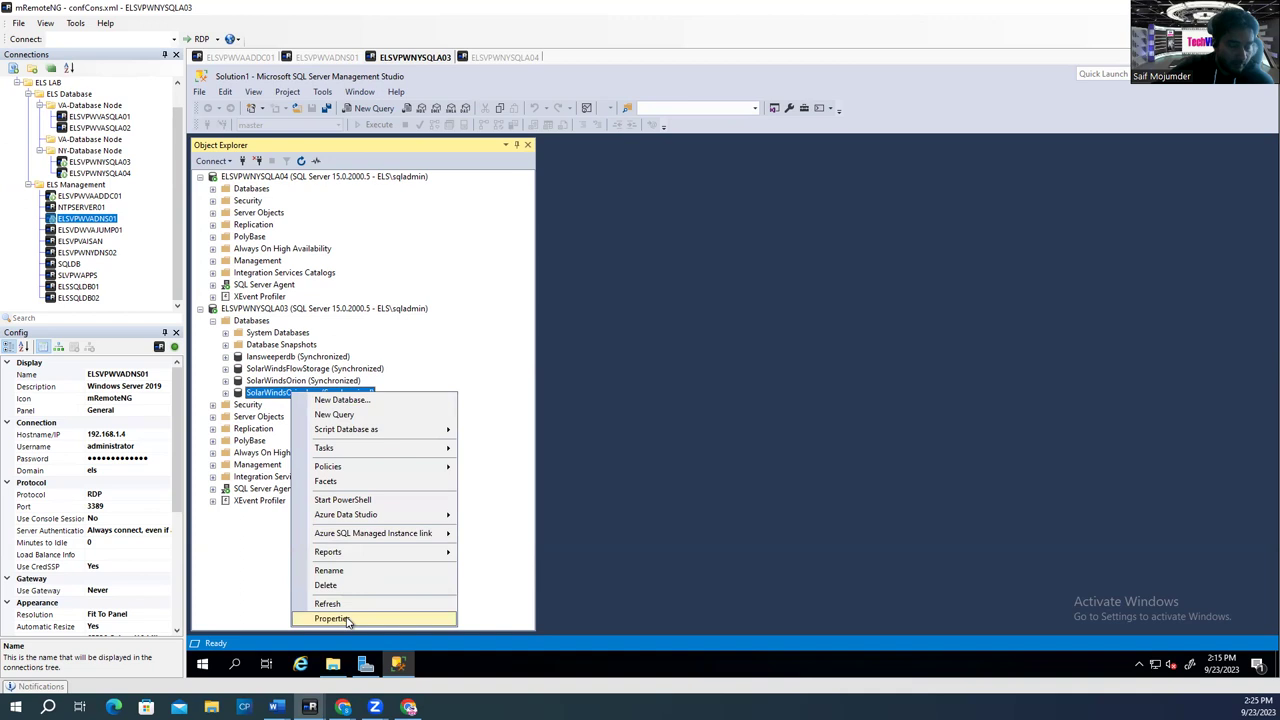
pyautogui.click(332, 618)
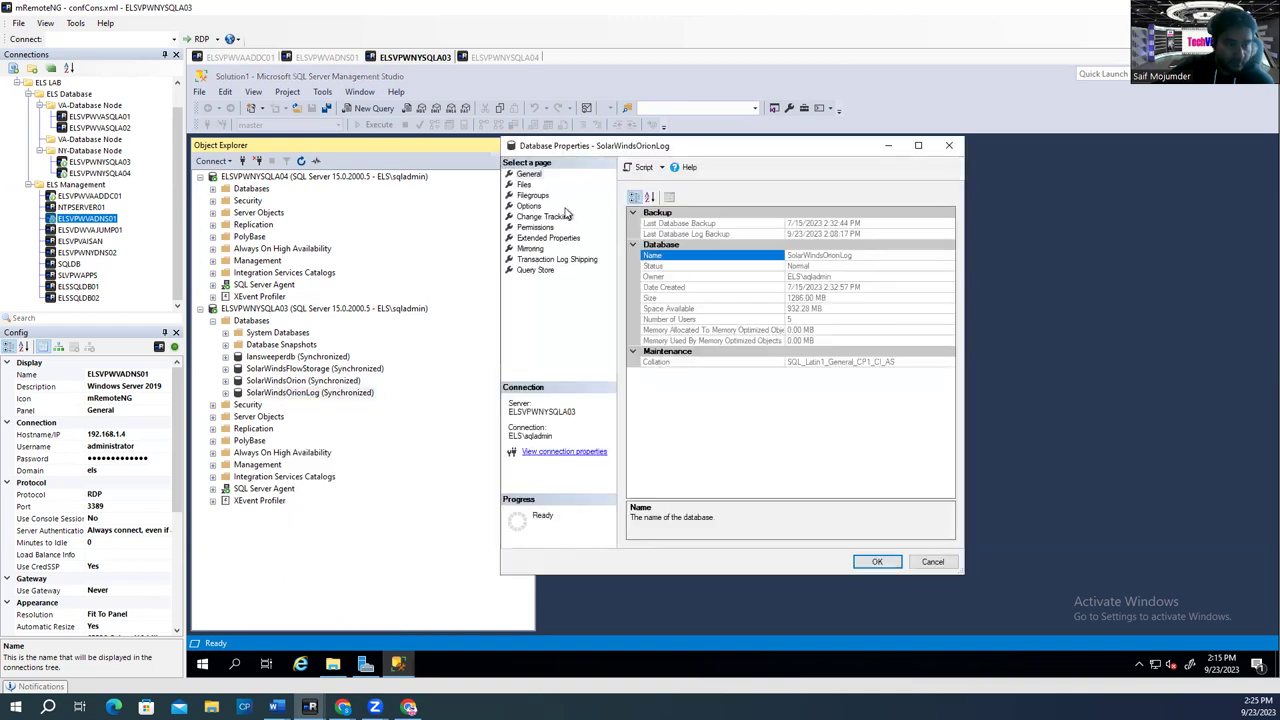
pyautogui.click(524, 185)
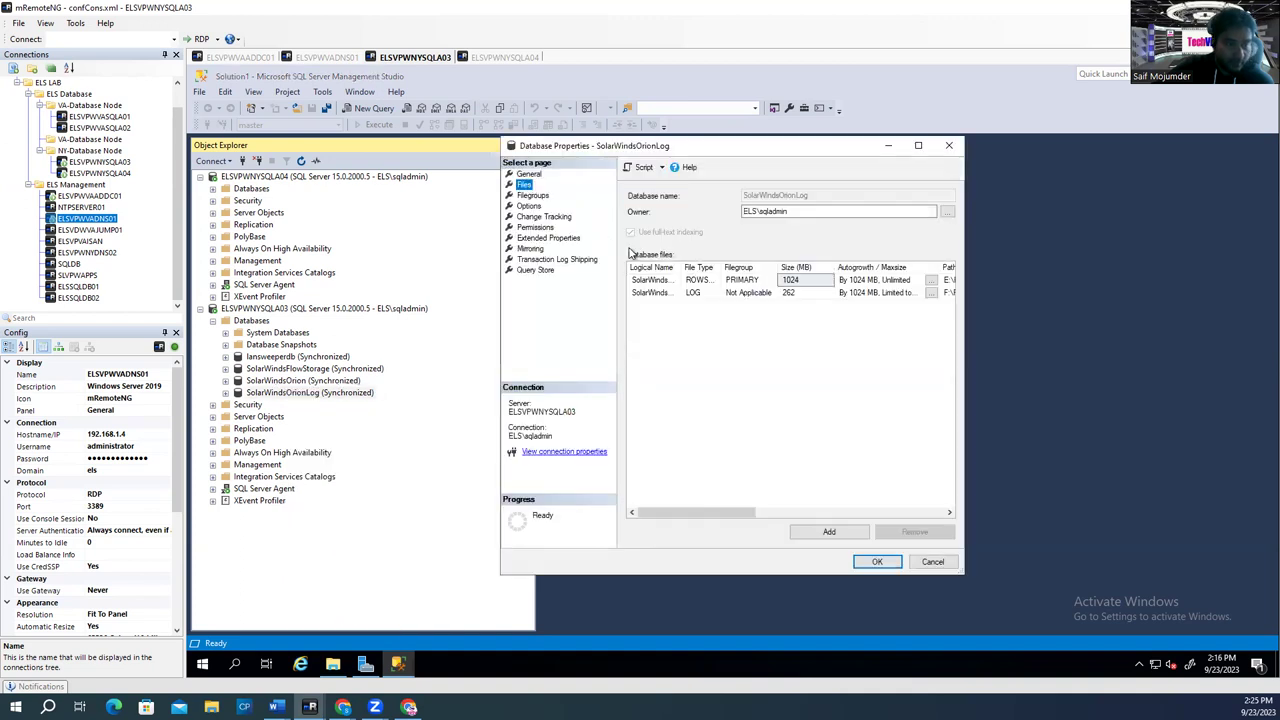
pyautogui.click(931, 280)
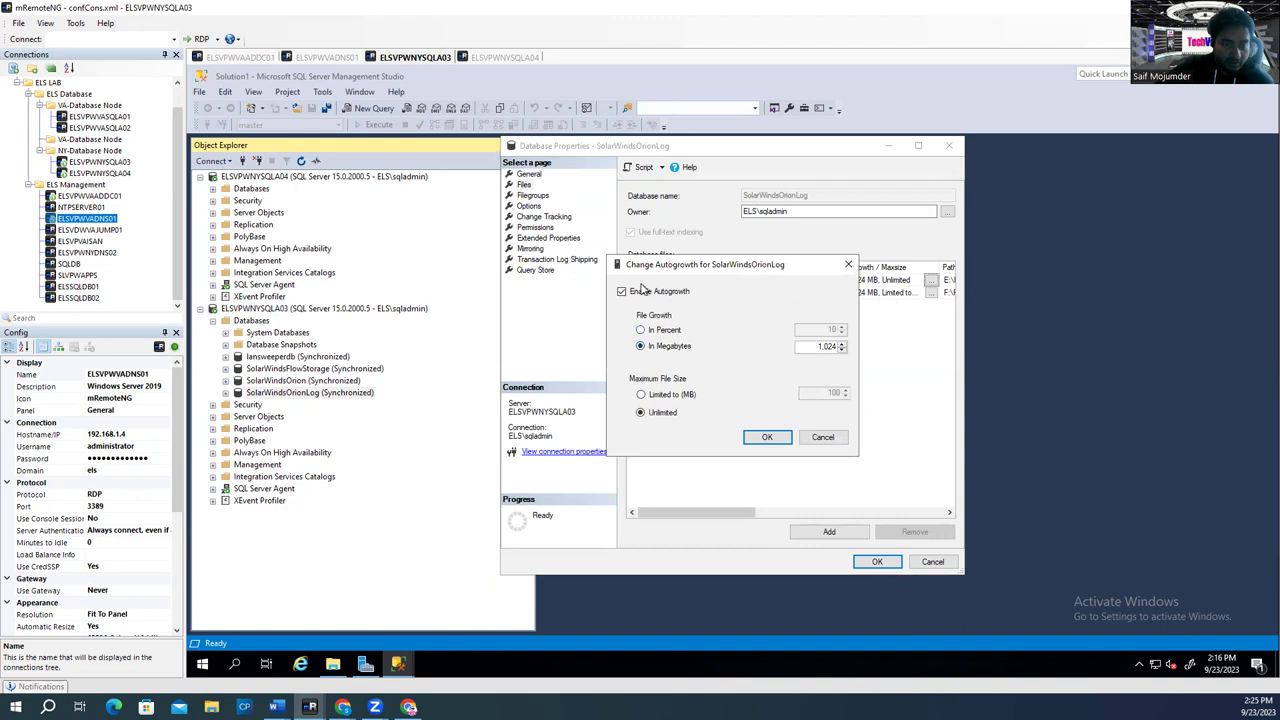
pyautogui.click(640, 295)
pyautogui.click(767, 437)
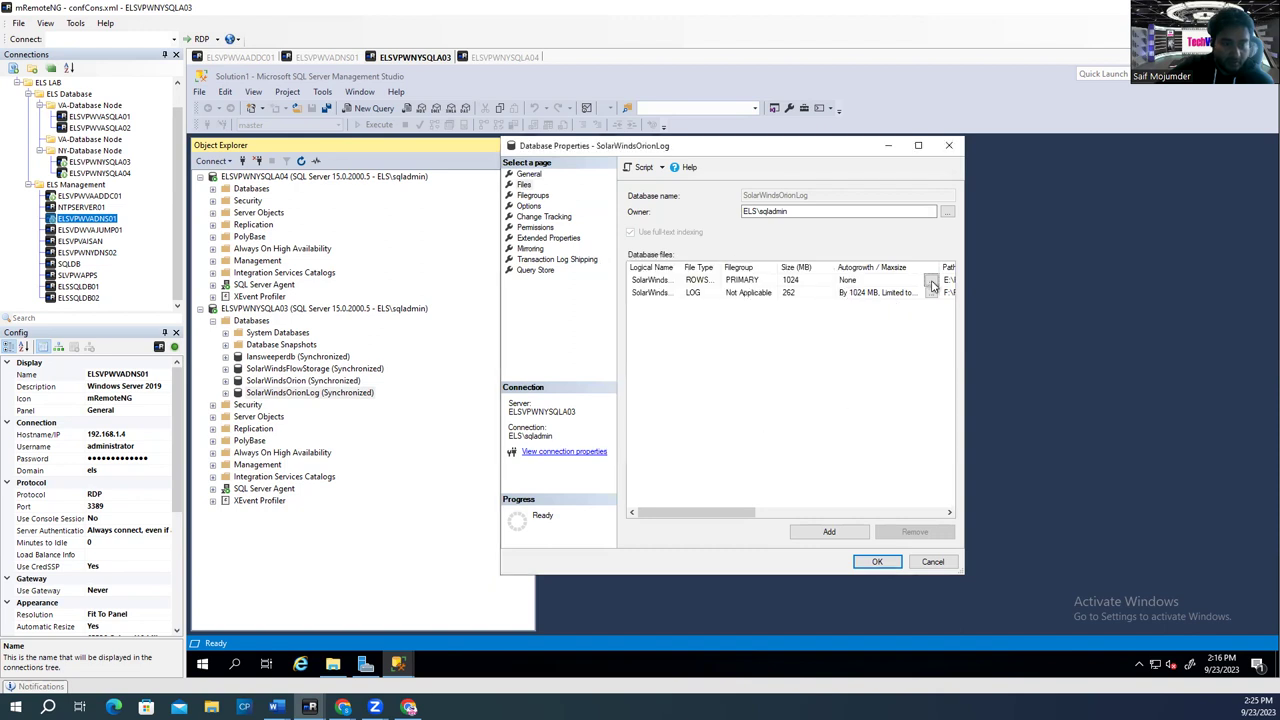
pyautogui.click(931, 292)
pyautogui.click(640, 295)
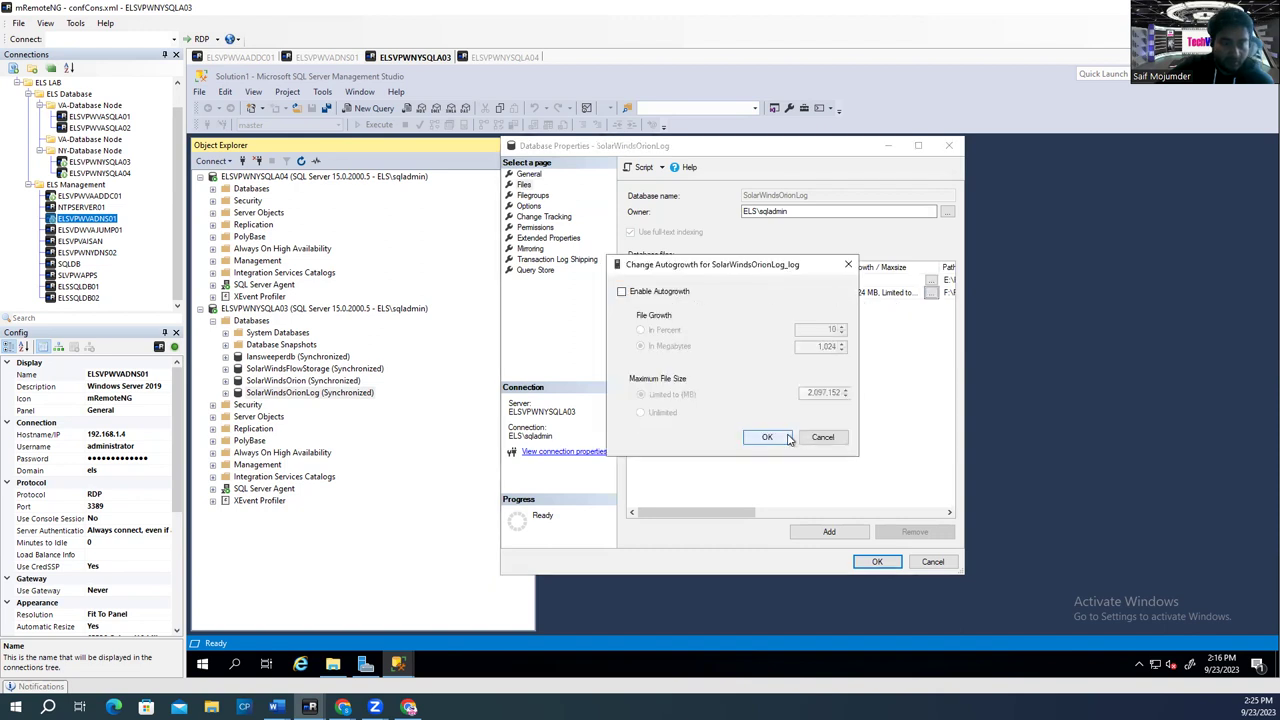
pyautogui.click(767, 437)
pyautogui.click(875, 561)
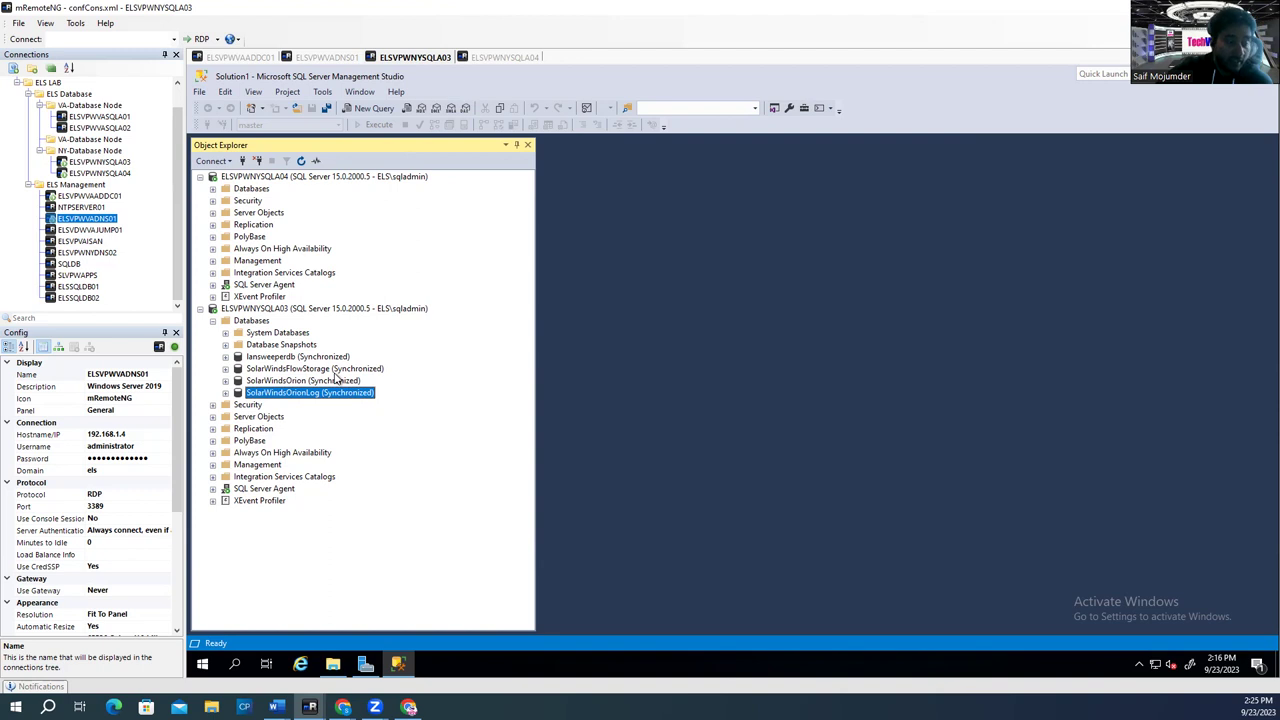
# Step: Refresh the object trees of the ELSVPWNYSQLA03 and ELSVPWNYSQLA04 server instances
pyautogui.click(259, 312)
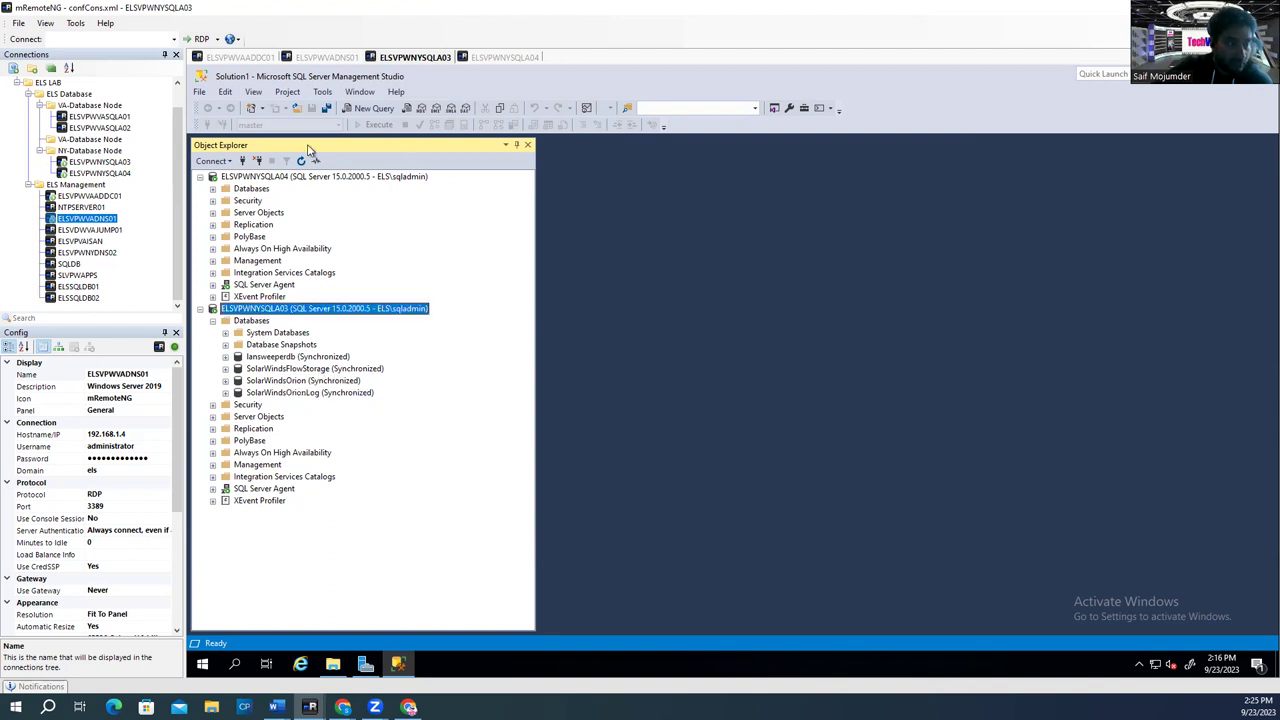
pyautogui.click(302, 162)
pyautogui.click(303, 176)
pyautogui.click(302, 162)
# Step: Check the refreshed free space of the LOG (F:) drive in File Explorer on ELSVPWNYSQLA03 and ELSVPWNYSQLA04
pyautogui.click(336, 668)
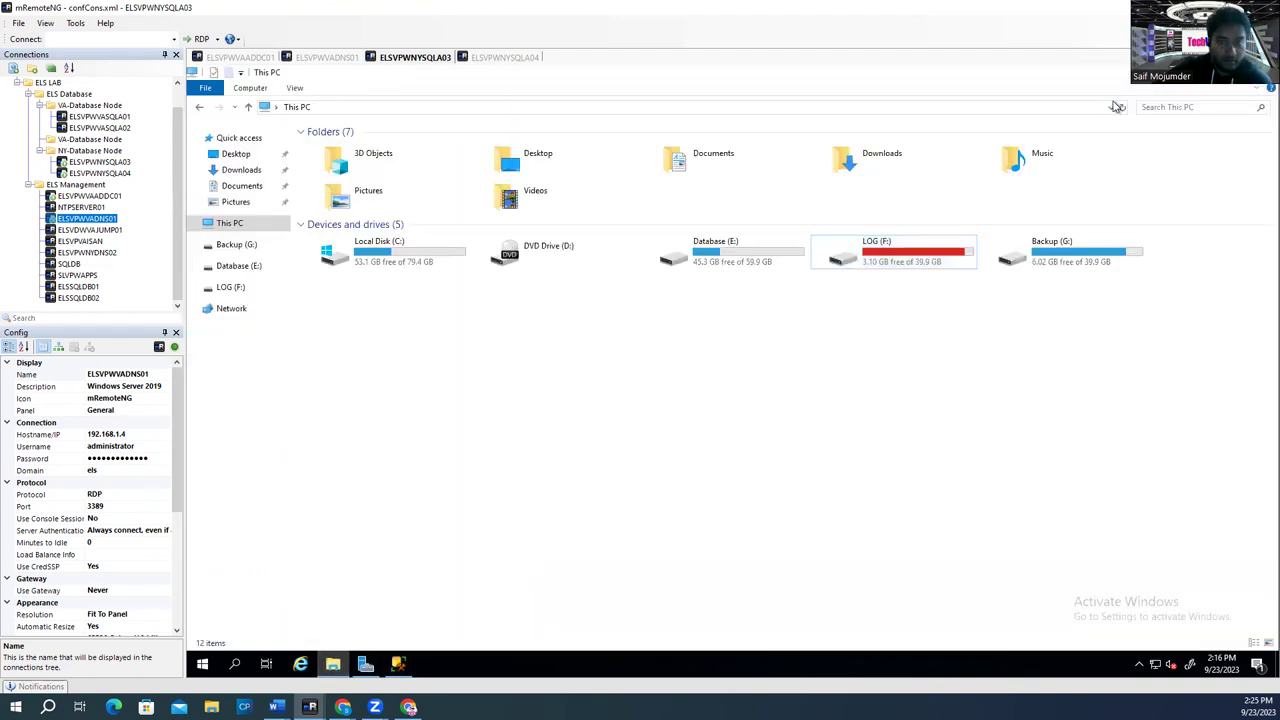
pyautogui.click(1122, 108)
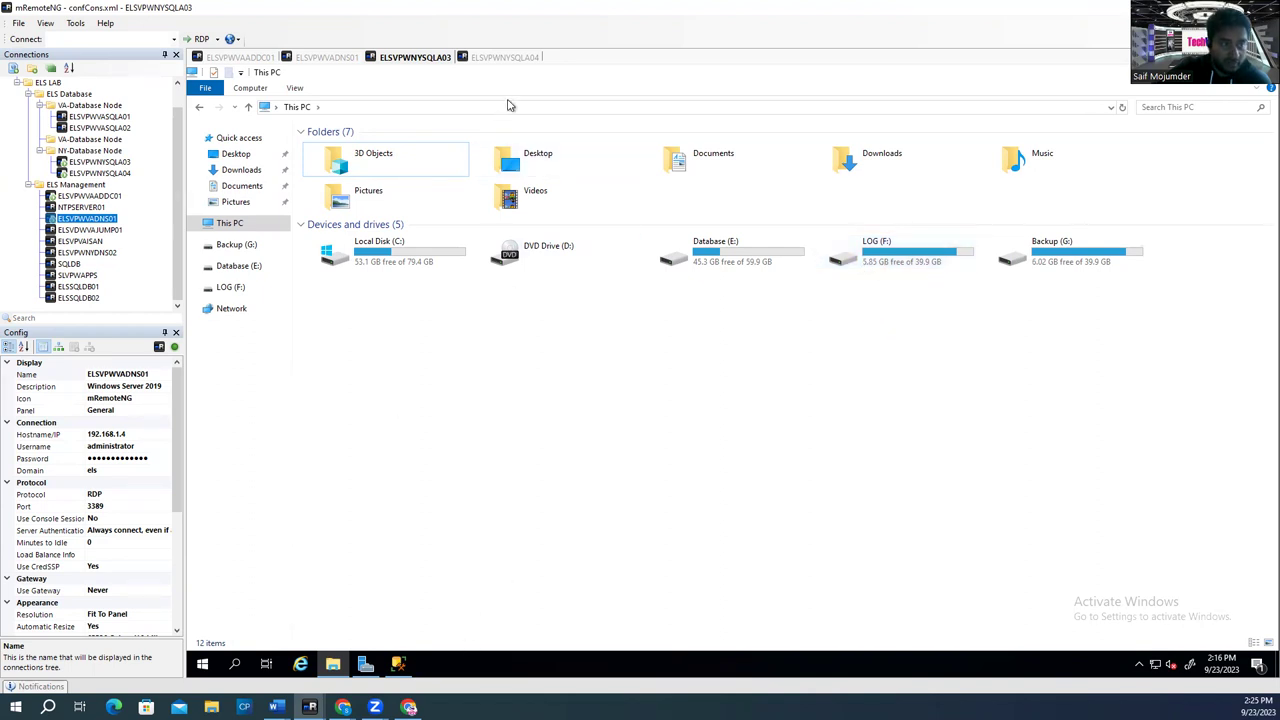
pyautogui.click(514, 58)
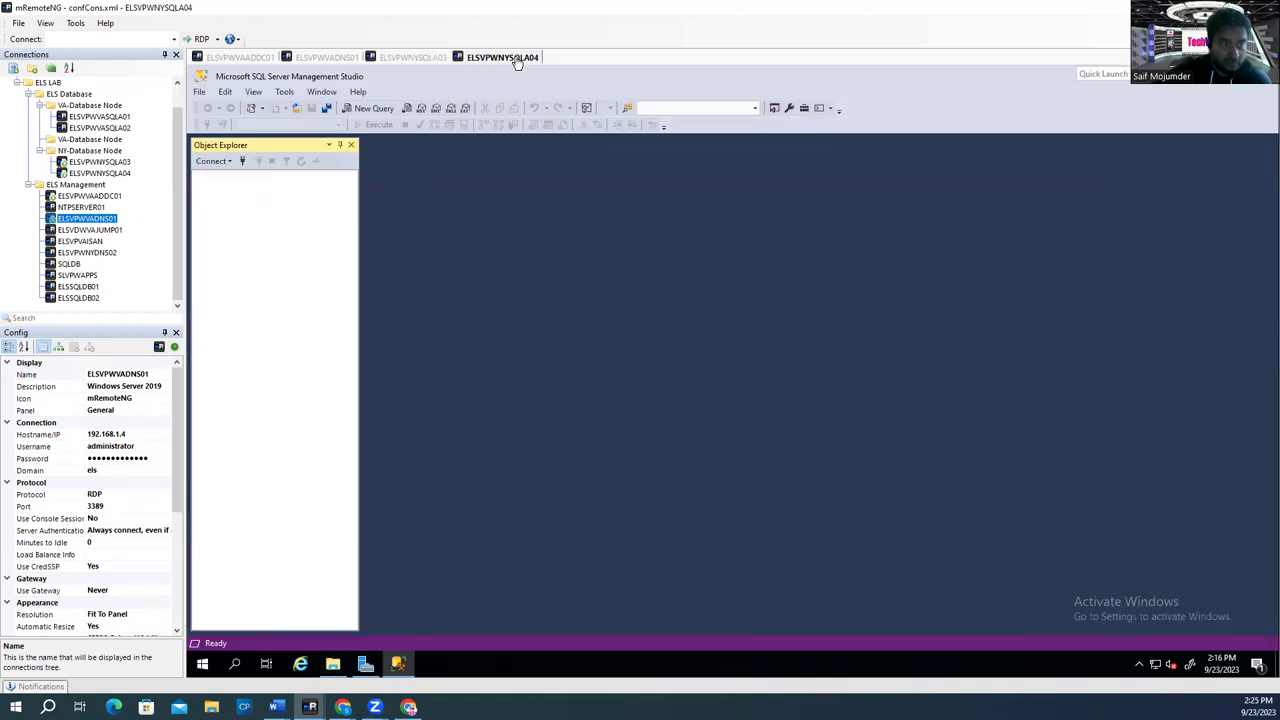
pyautogui.click(333, 666)
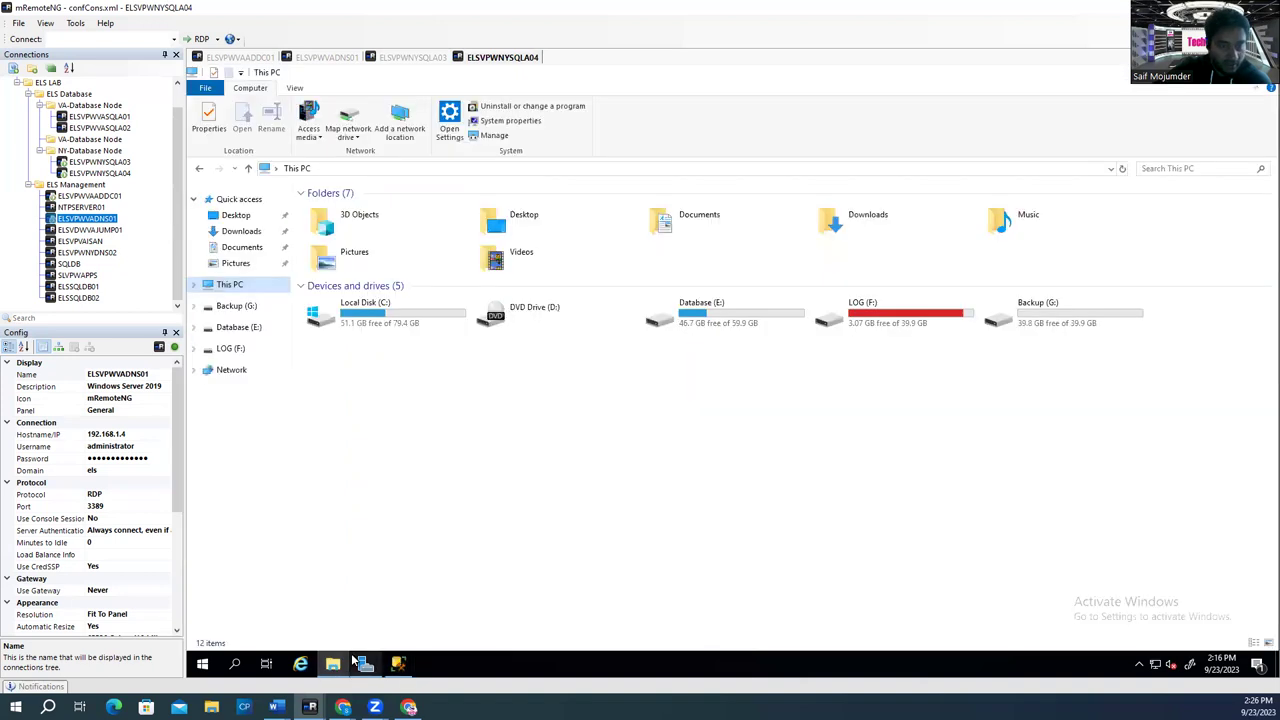
pyautogui.click(1123, 171)
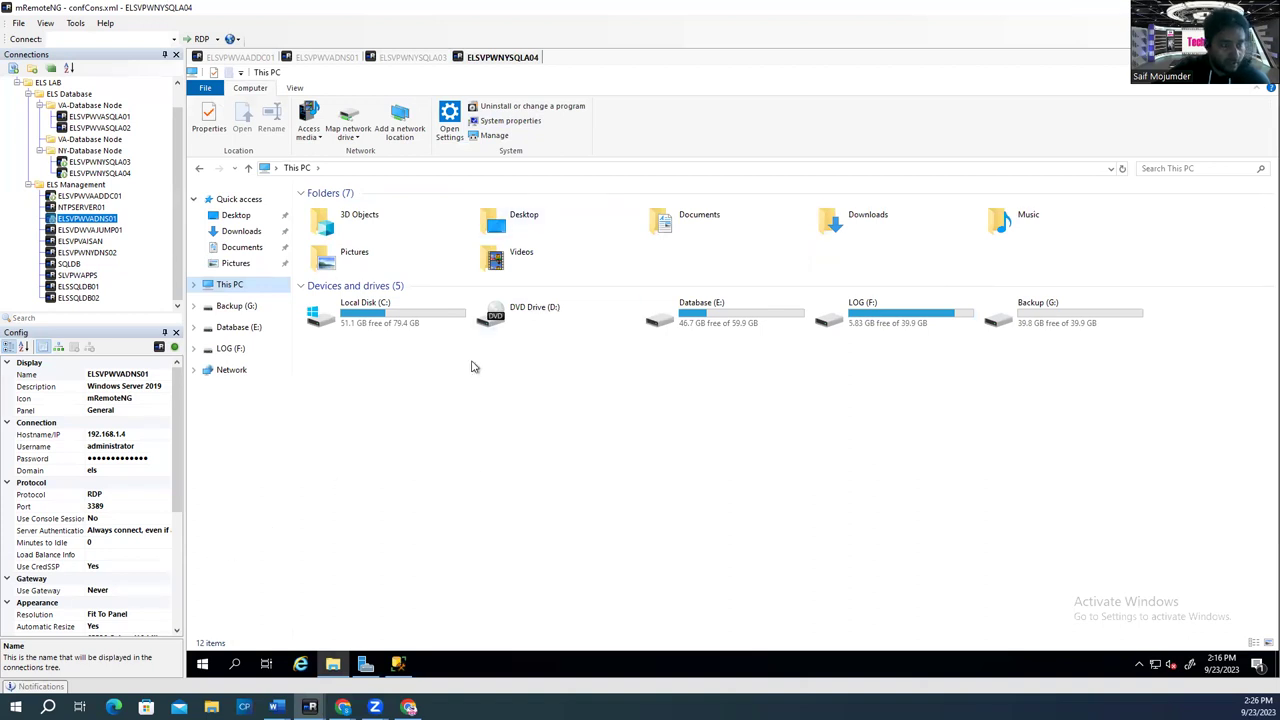
# Step: Return to SQL Server Management Studio on ELSVPWNYSQLA03 and delete database test01 from the ELSVPWNYSQLA04 instance, closing existing connections
pyautogui.moveTo(390, 668)
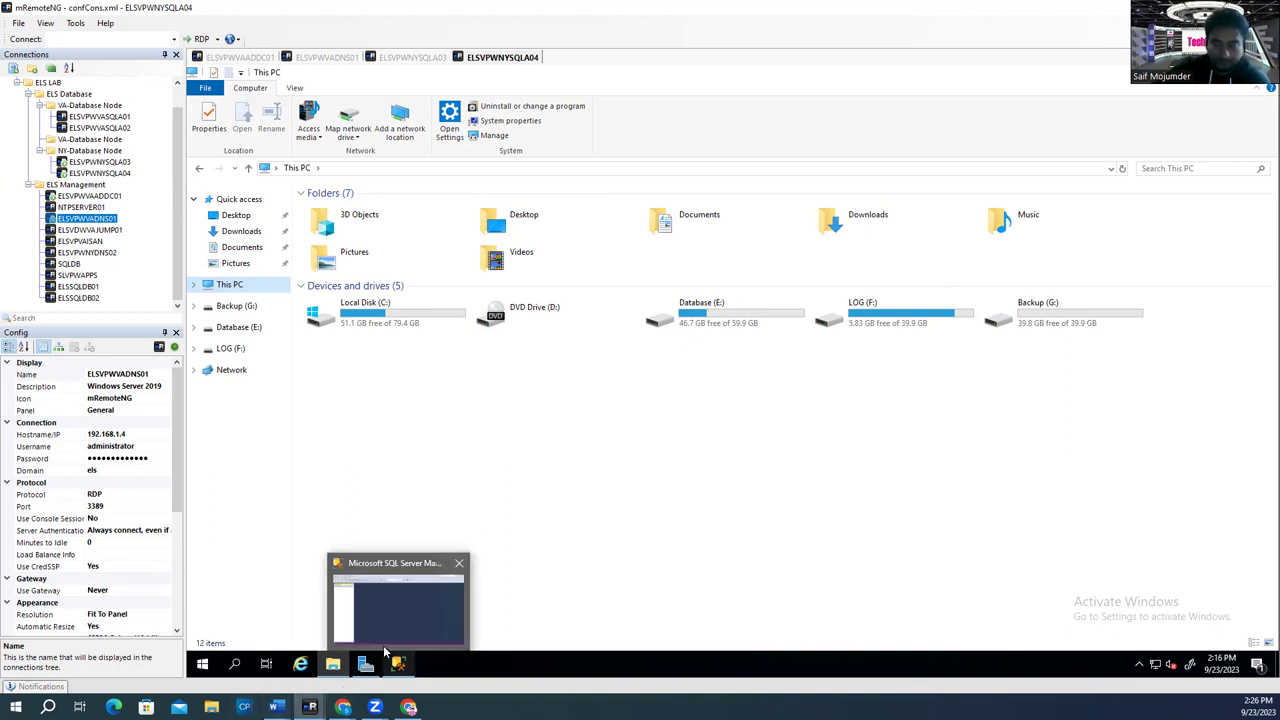
pyautogui.moveTo(384, 644)
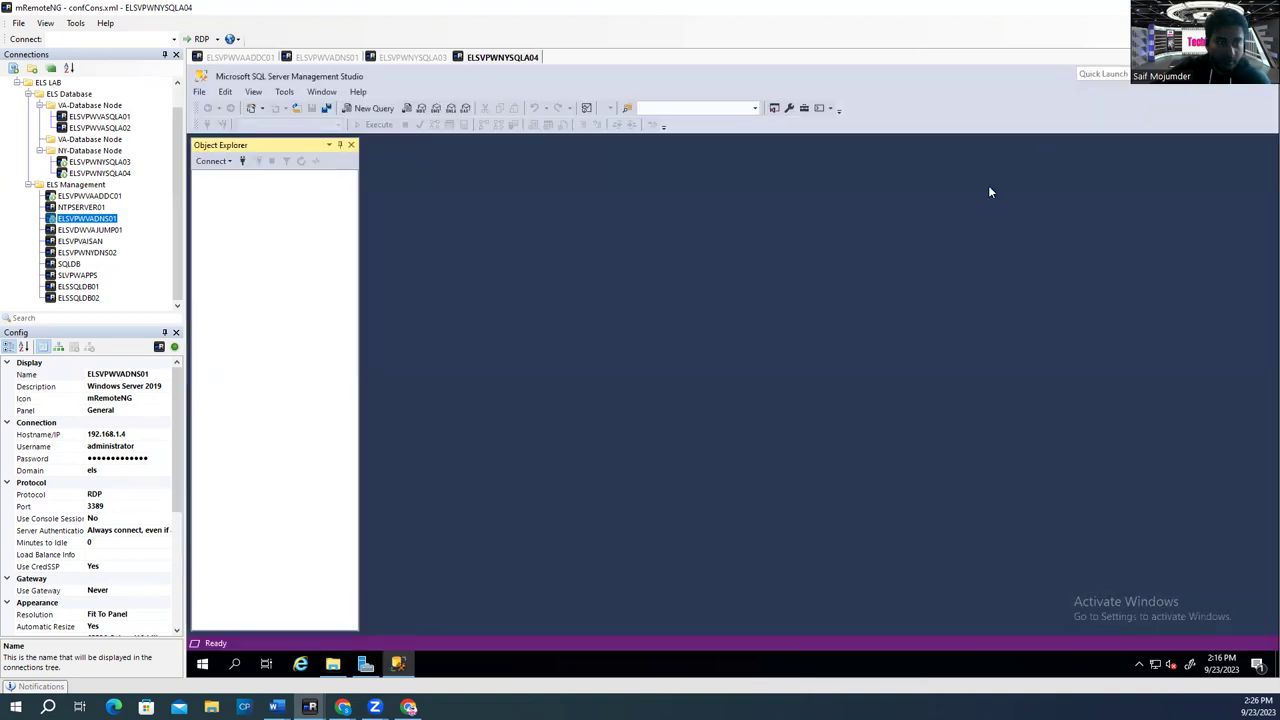
pyautogui.click(428, 57)
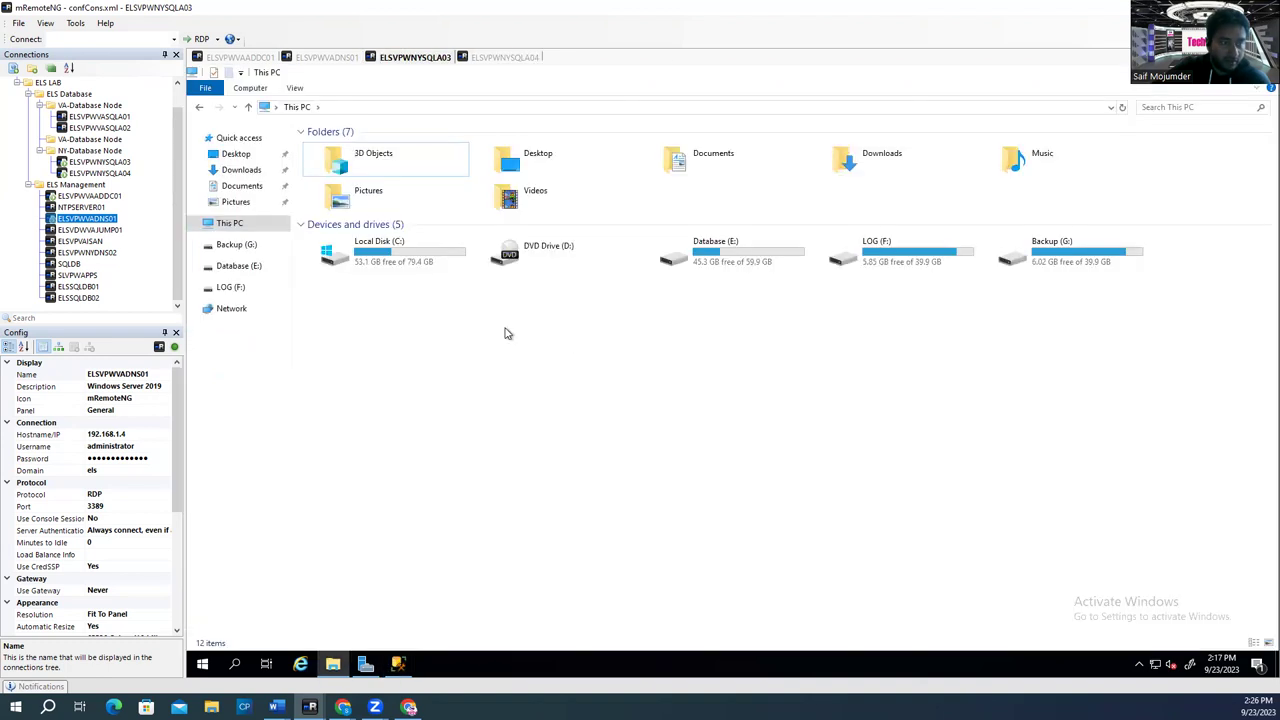
pyautogui.click(397, 664)
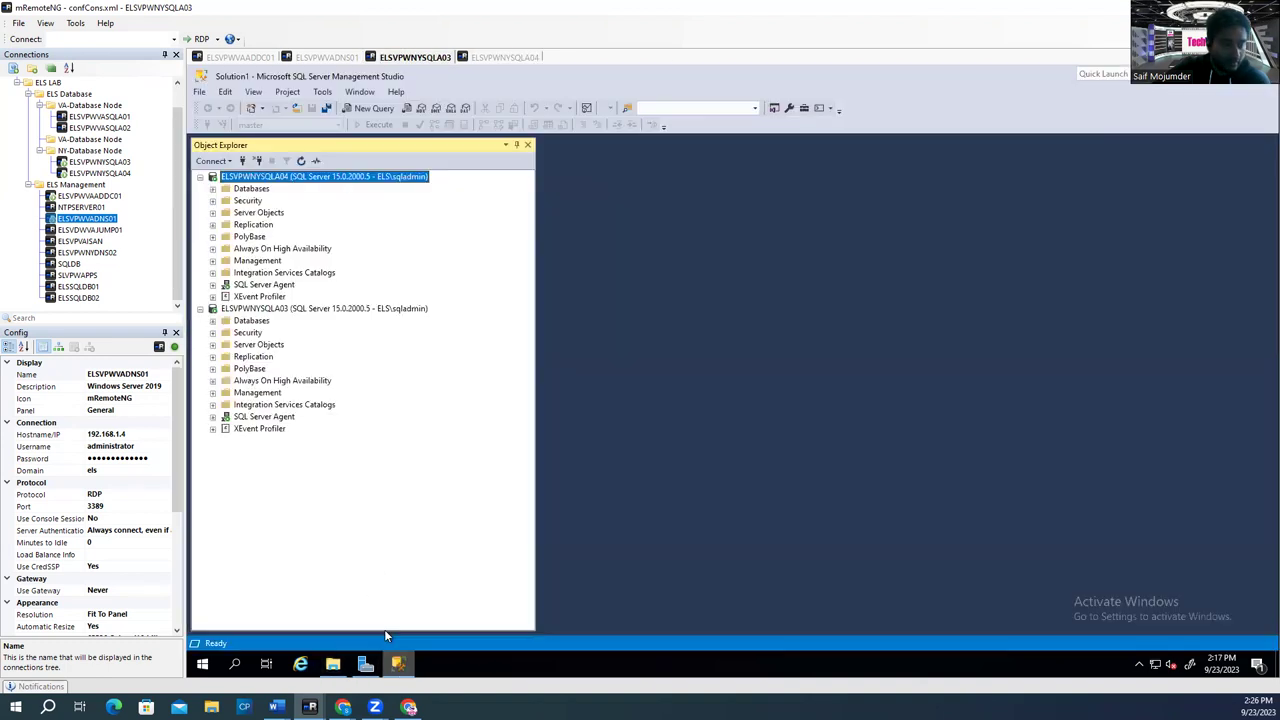
pyautogui.click(212, 189)
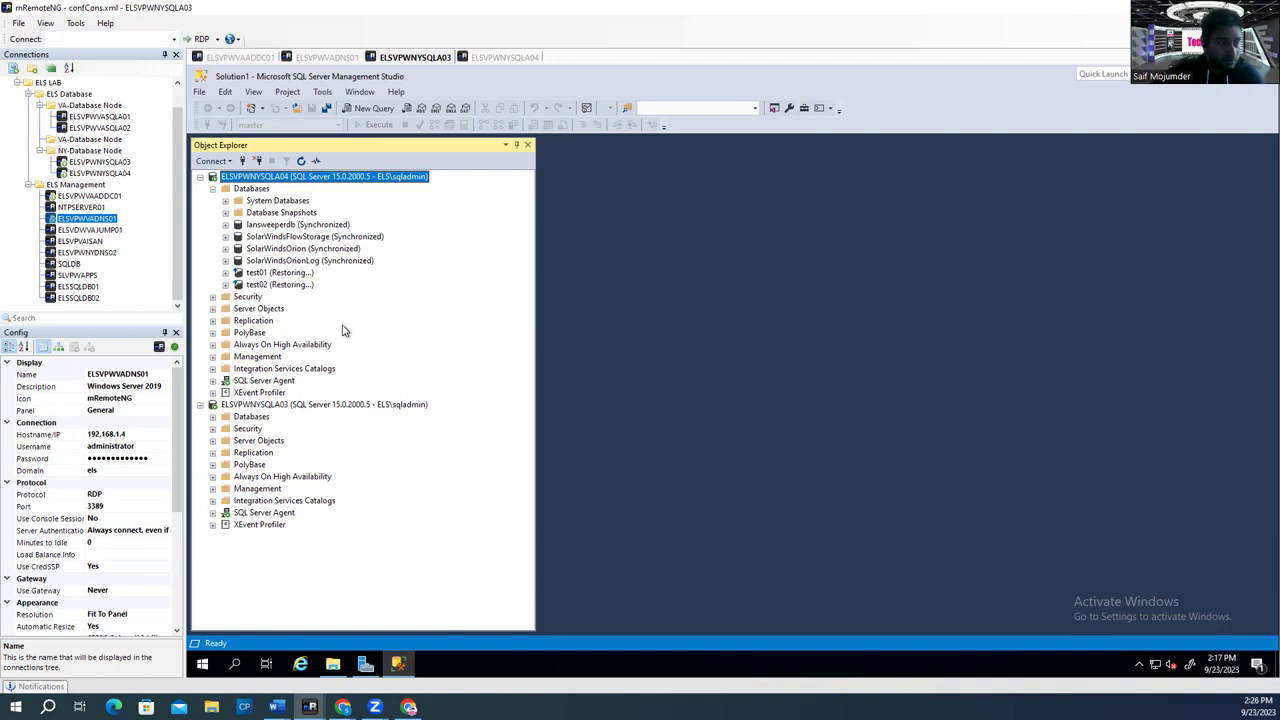
pyautogui.click(281, 276)
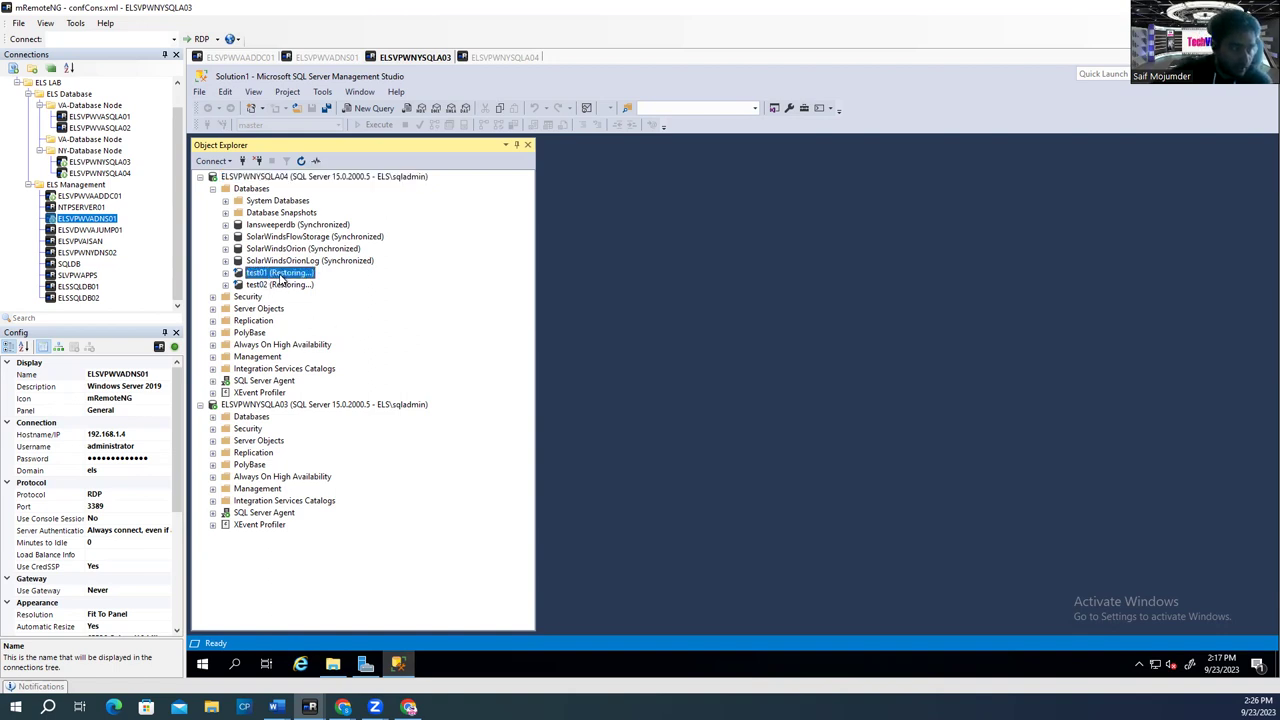
pyautogui.rightClick(281, 276)
pyautogui.click(336, 468)
pyautogui.click(648, 531)
pyautogui.click(870, 563)
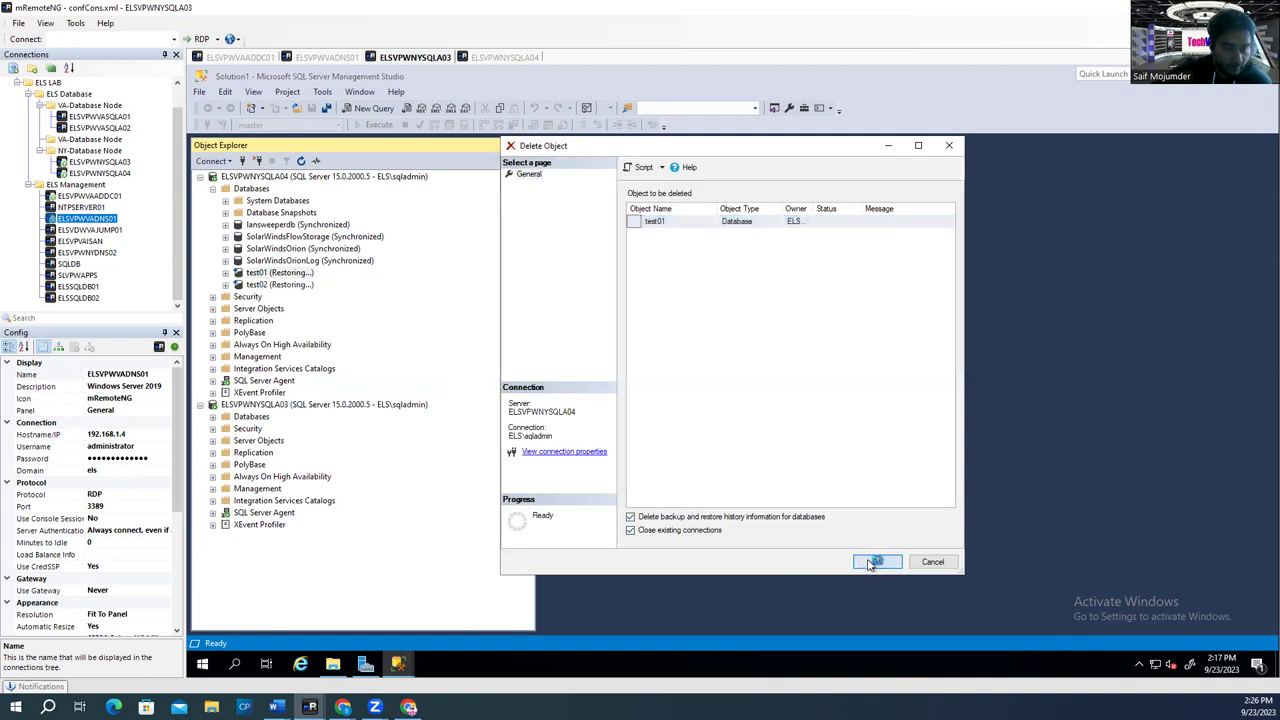
# Step: Delete database test02 from the ELSVPWNYSQLA04 instance, closing existing connections
pyautogui.rightClick(278, 279)
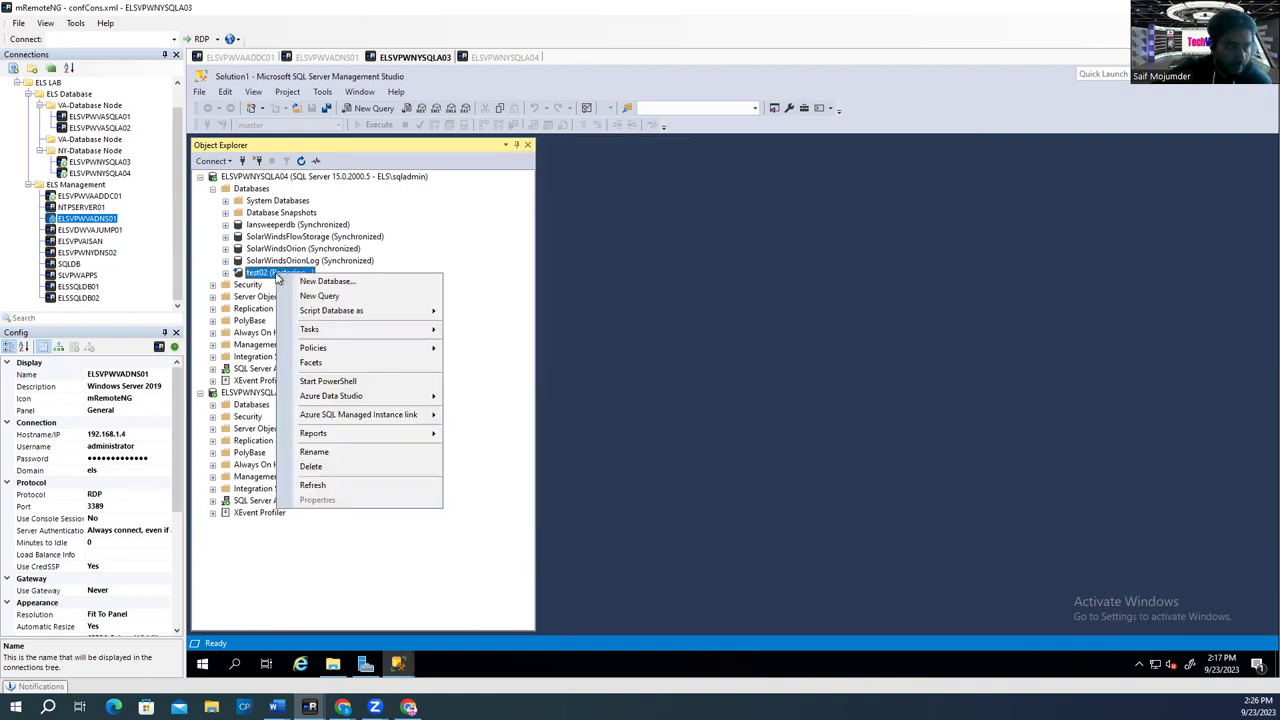
pyautogui.click(322, 468)
pyautogui.click(631, 530)
pyautogui.click(877, 563)
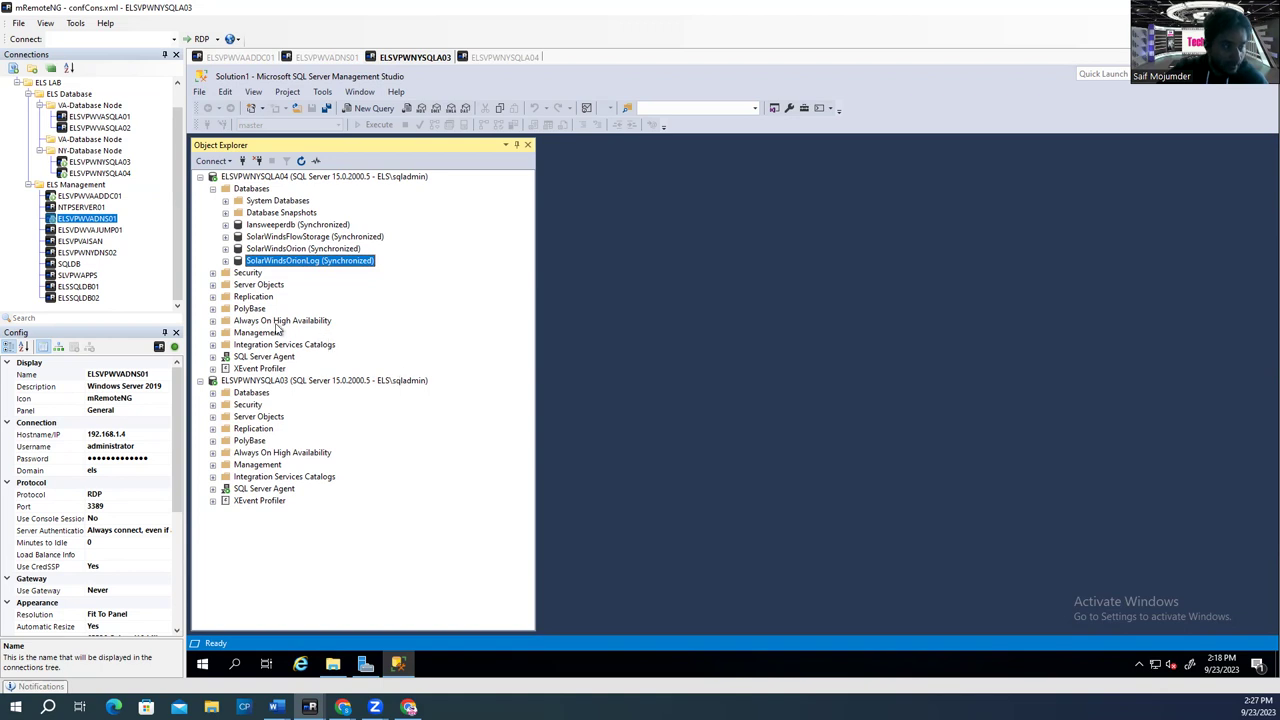
# Step: Expand the Management folder of the ELSVPWNYSQLA04 instance
pyautogui.click(212, 333)
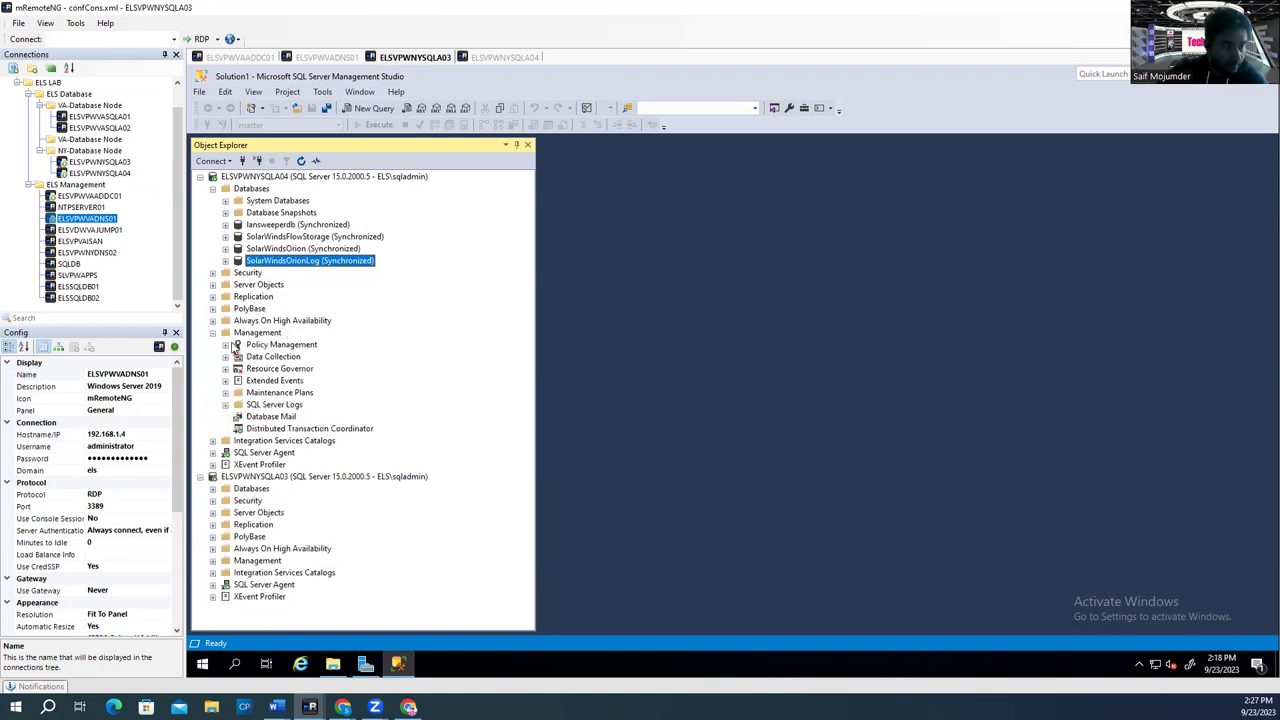